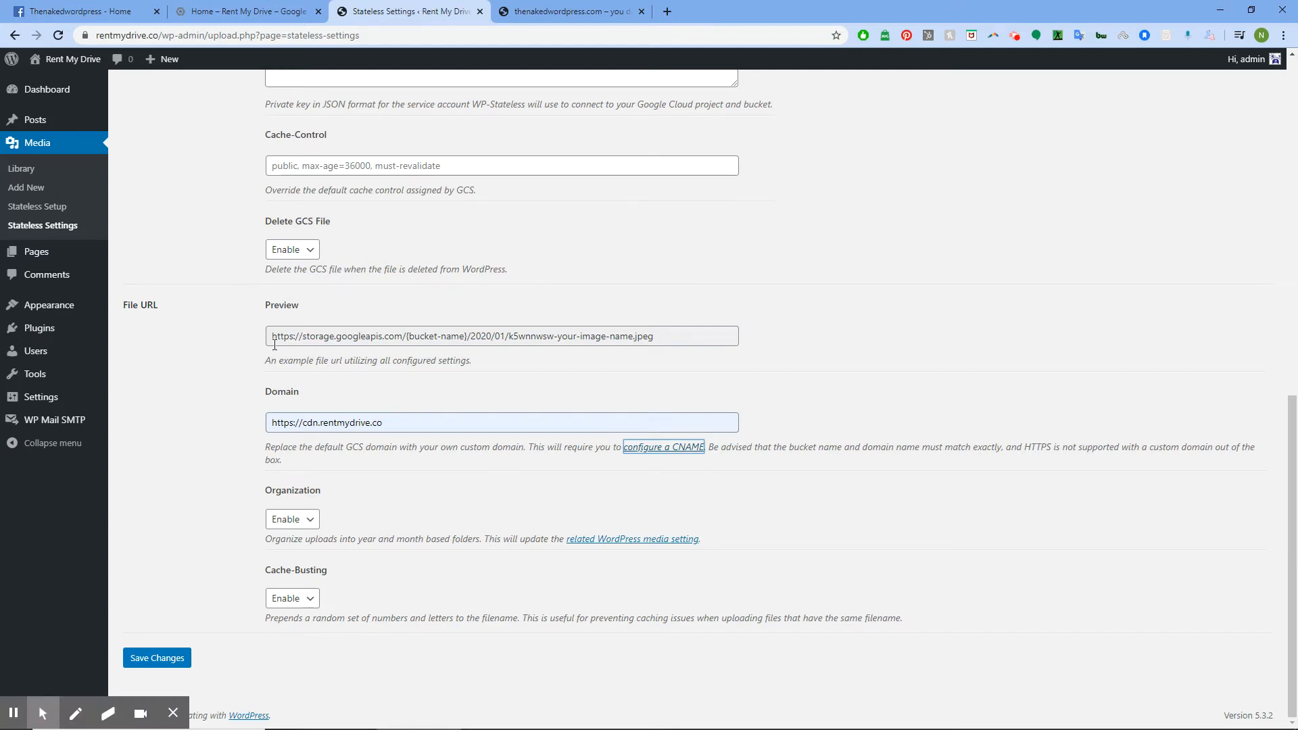
Review the WP-Stateless settings, from the file URL preview and custom CDN domain up to the mode options
left_click_drag(273, 343, 411, 346)
left_click_drag(390, 425, 250, 423)
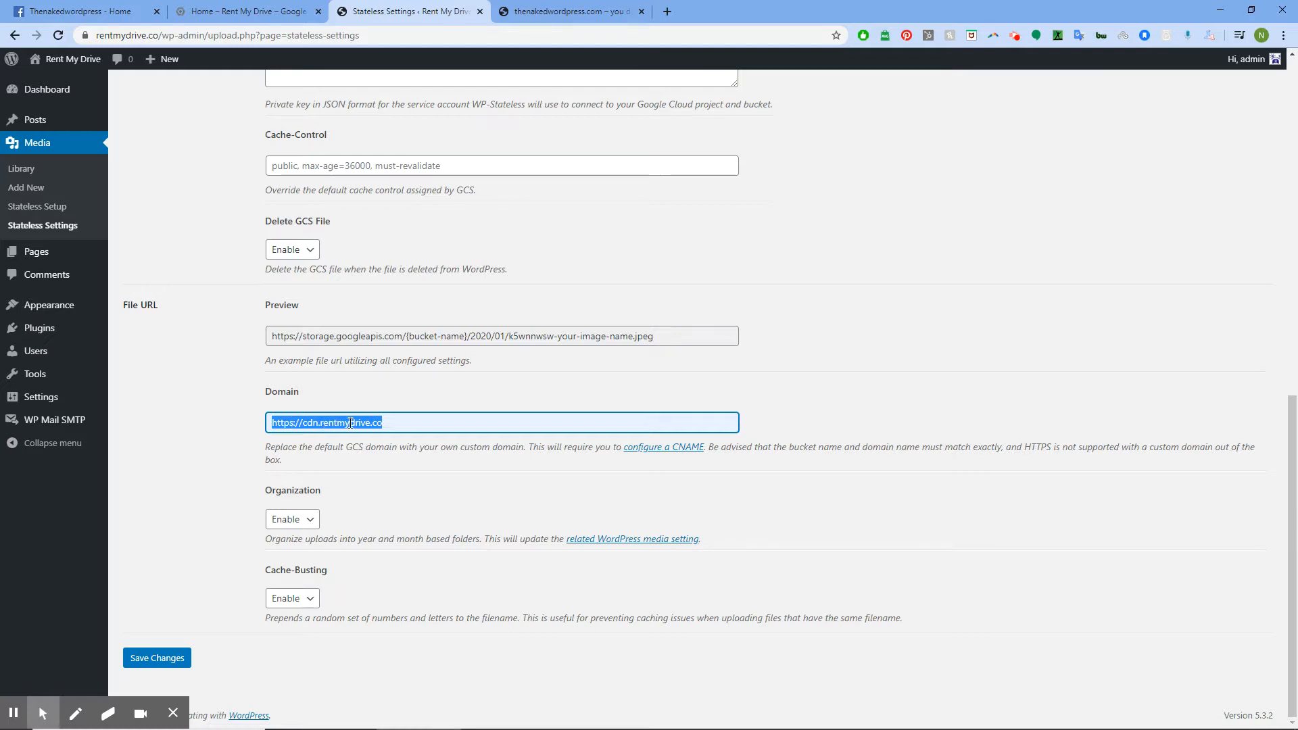
left_click(389, 426)
left_click_drag(390, 425, 321, 428)
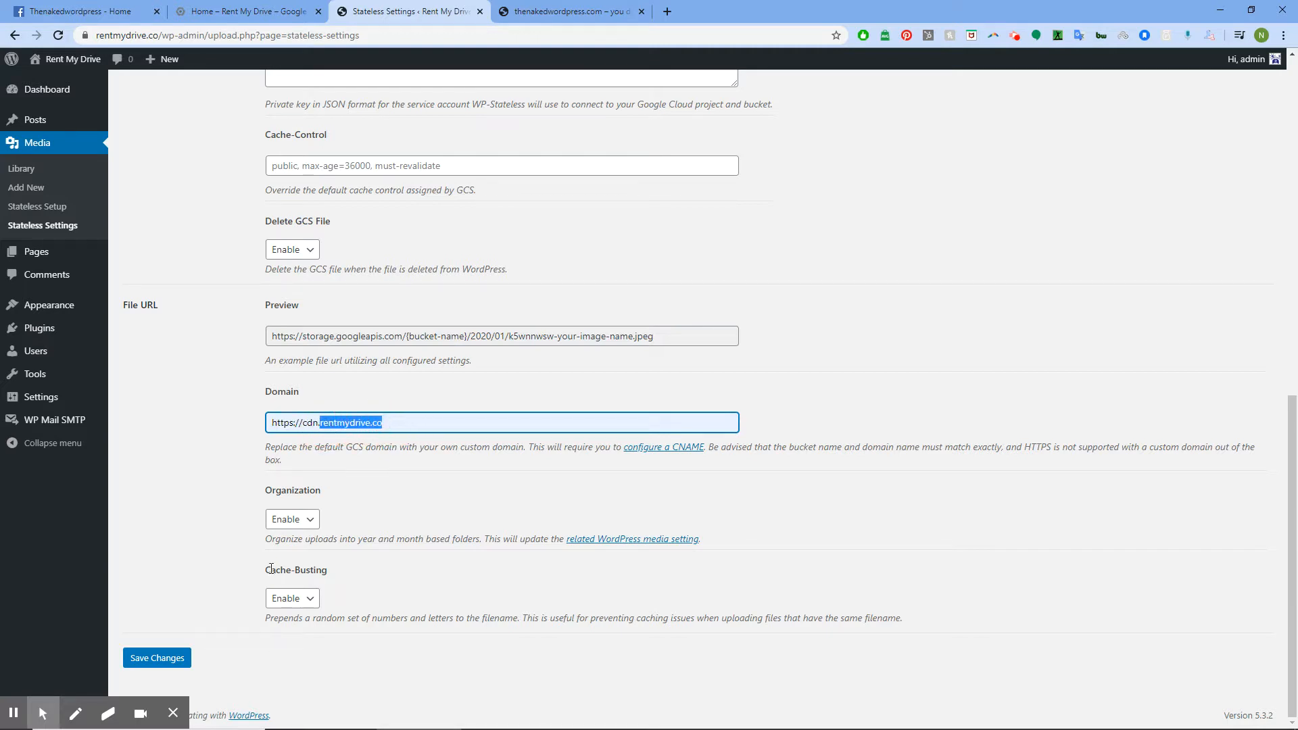
scroll(226, 555, "up", 9)
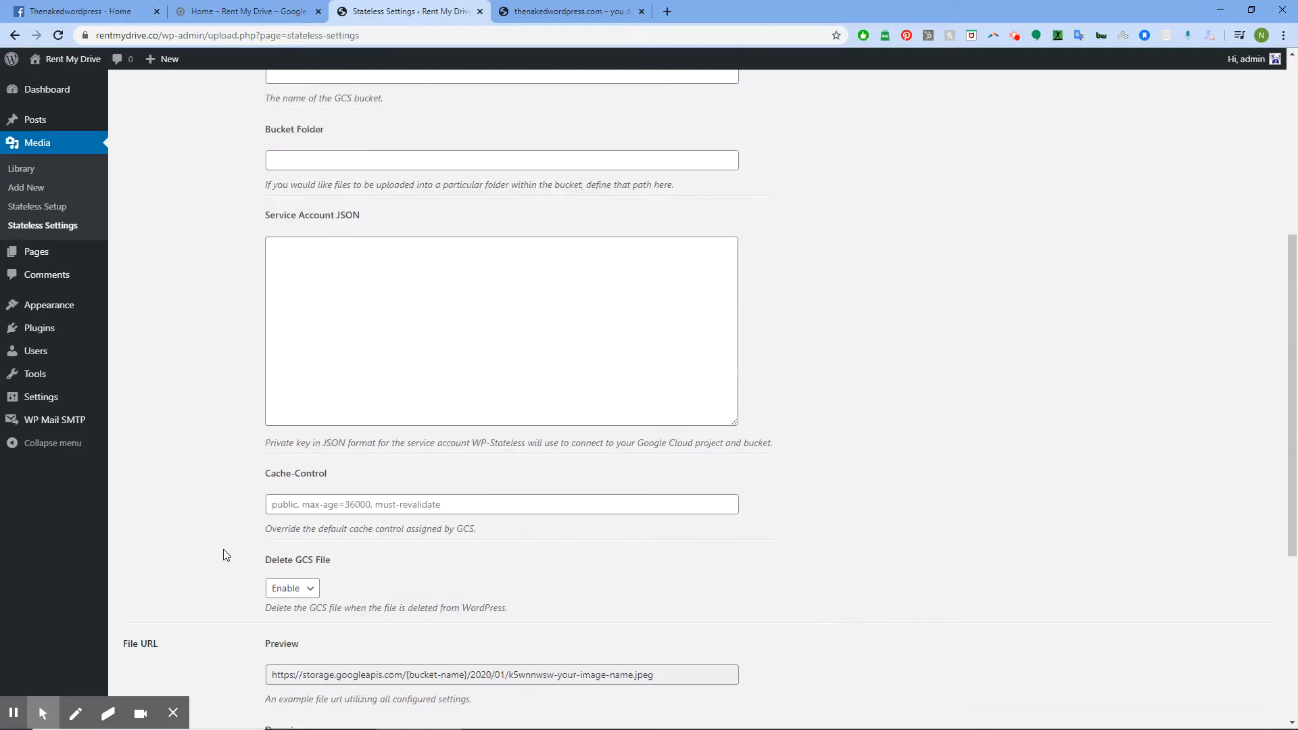
scroll(292, 382, "up", 2)
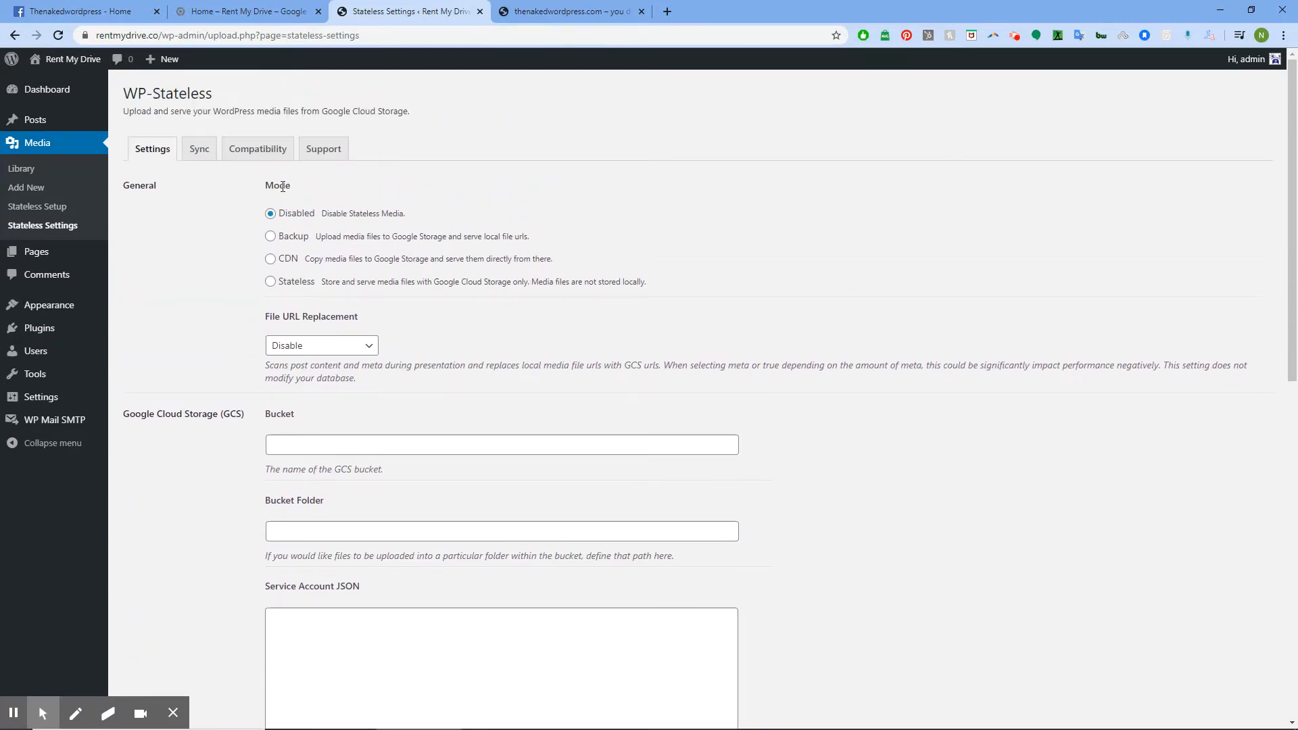
Switch to the Google Cloud Platform console, open Load balancing under Network services, and duplicate that page in a second browser tab
left_click(192, 8)
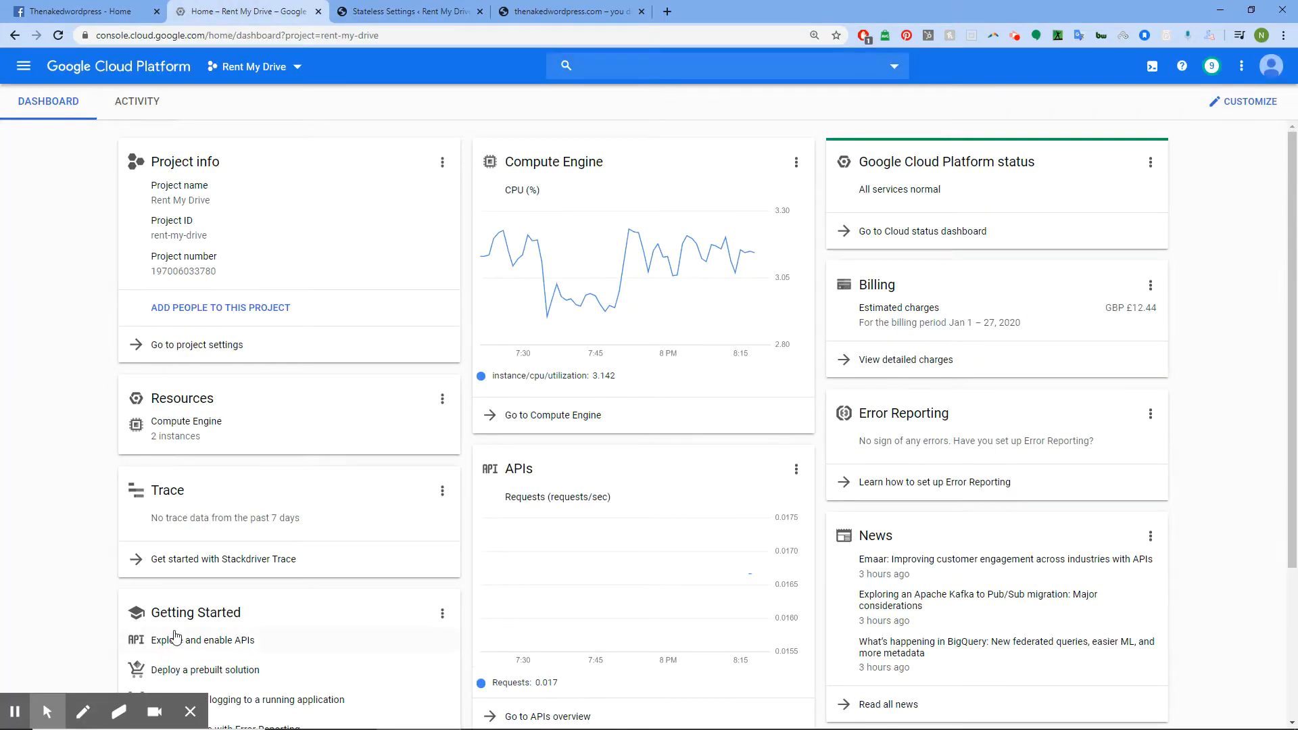
left_click(190, 712)
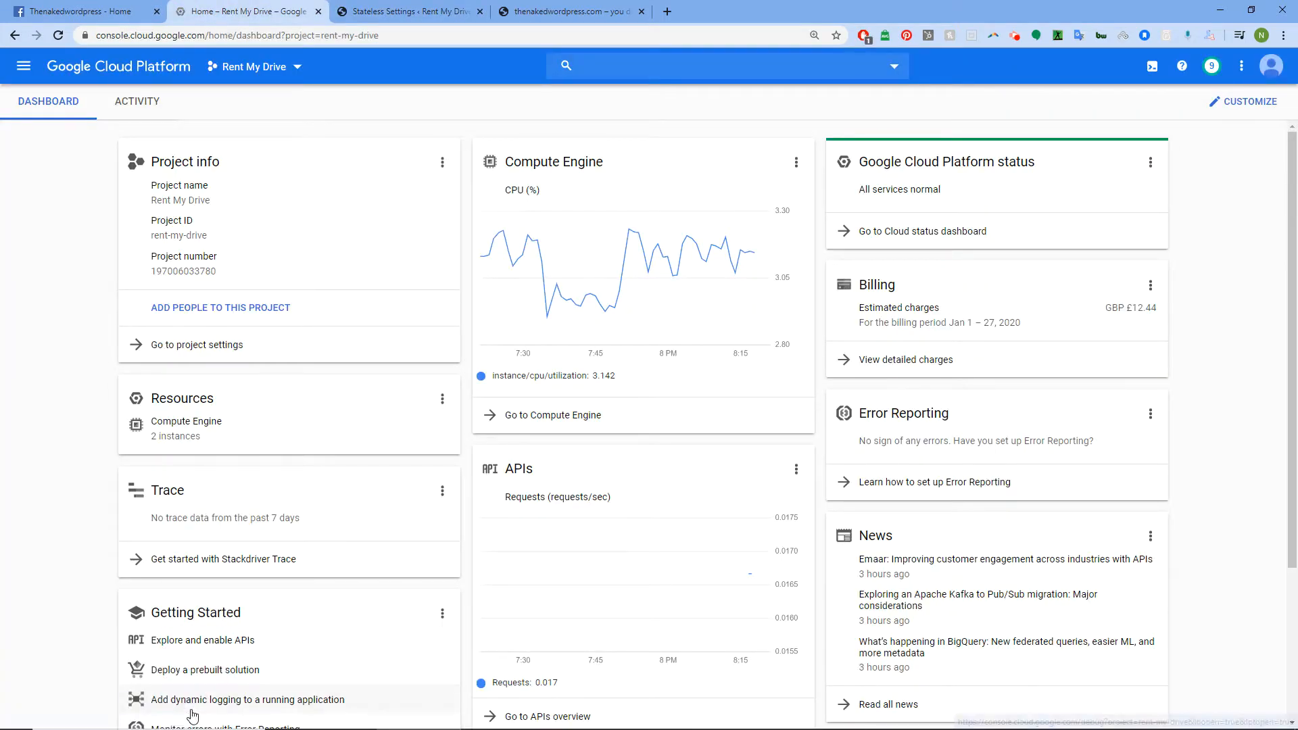
left_click(24, 68)
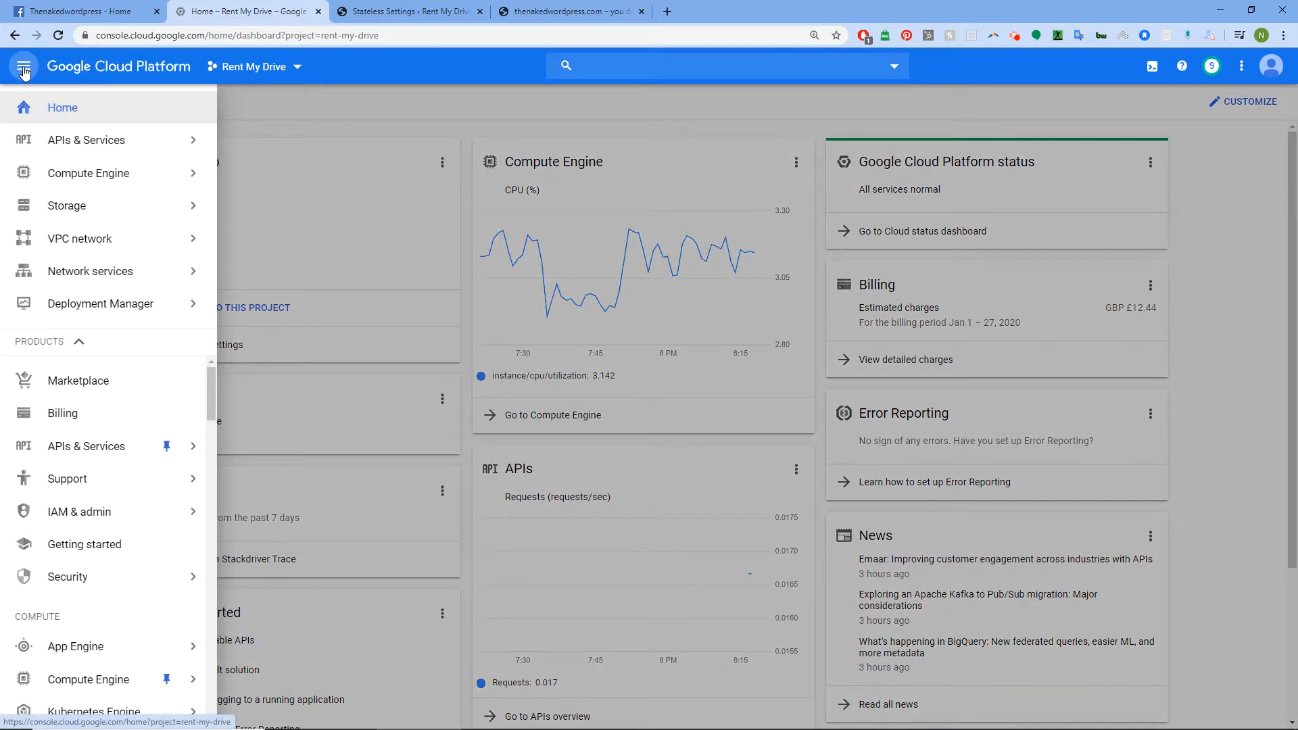
mouse_move(124, 265)
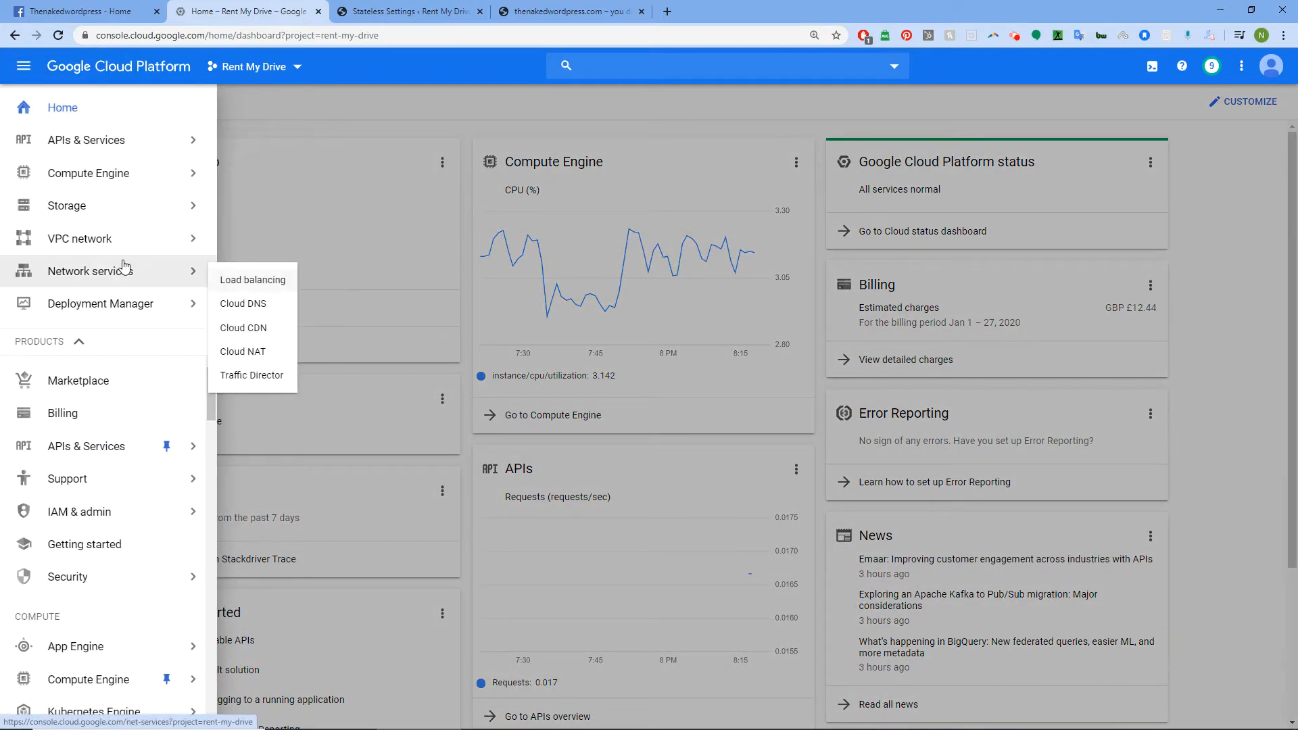
left_click(261, 286)
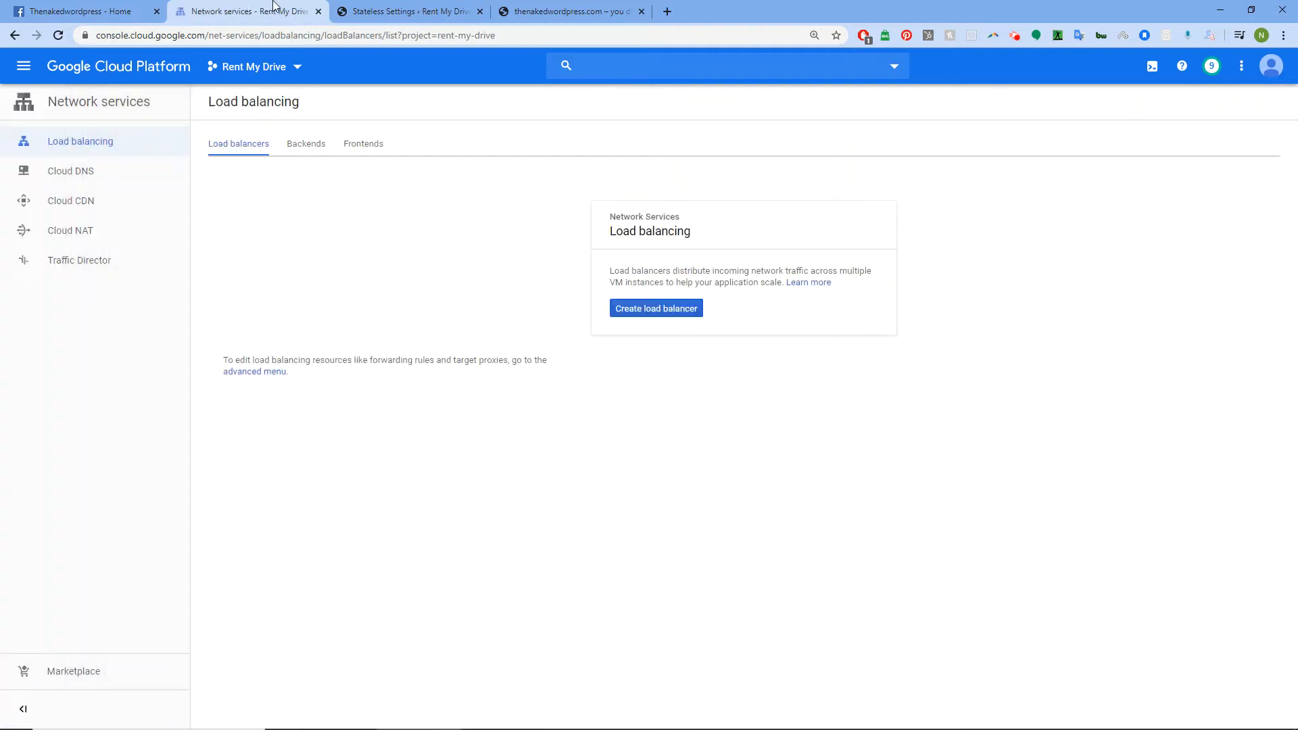
right_click(274, 5)
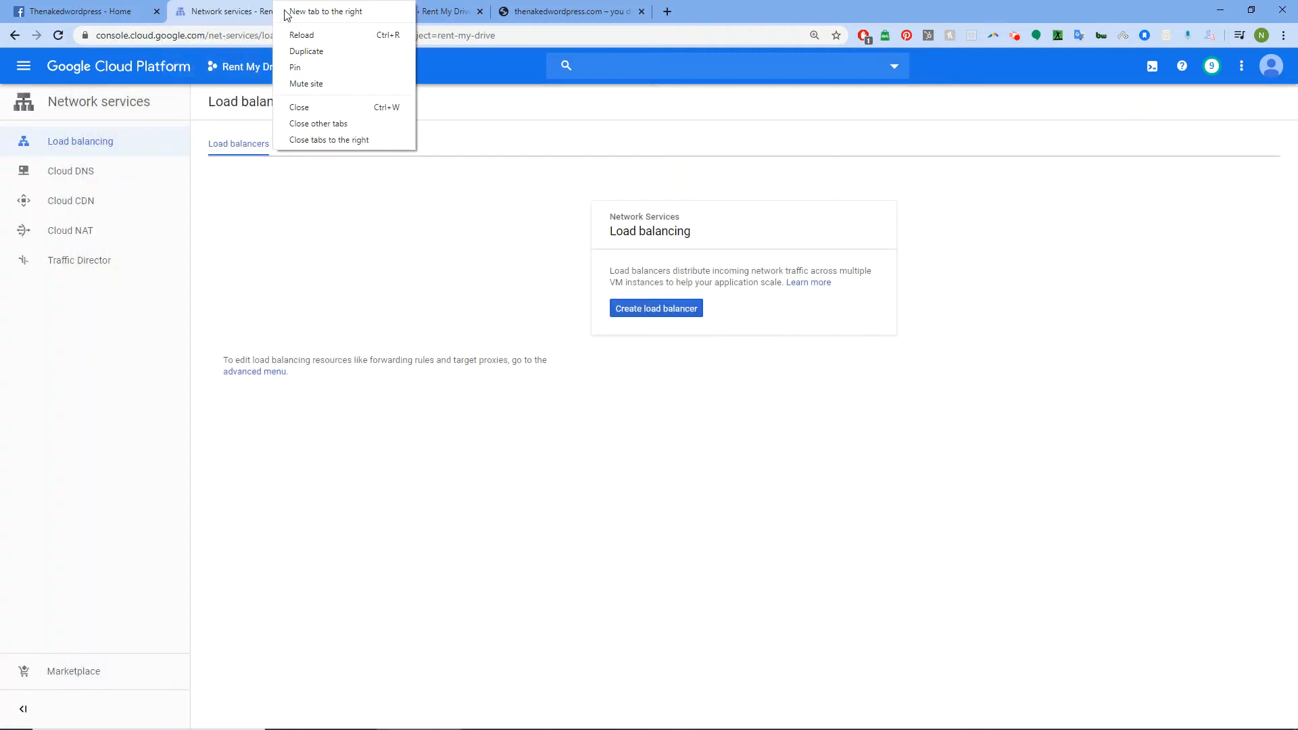
left_click(311, 51)
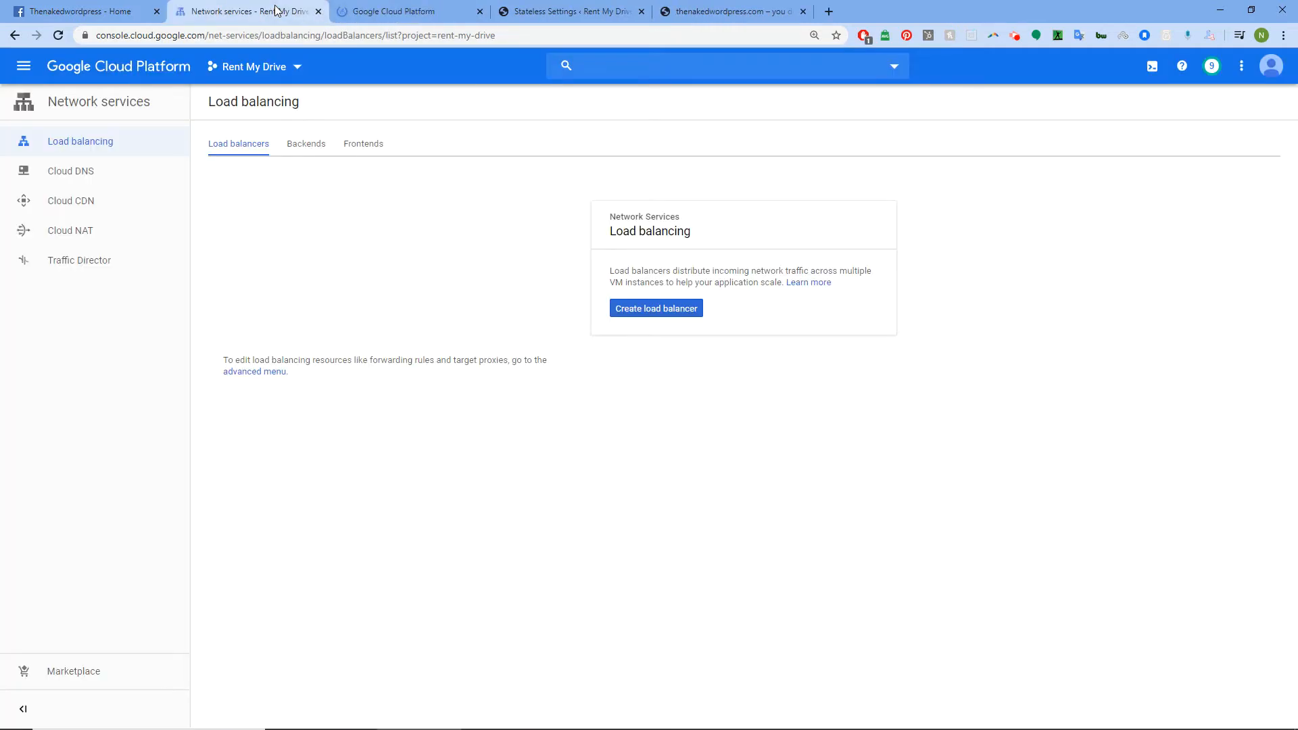
Start a new HTTP(S) load balancer for traffic from the Internet to the VMs and name it cdn-rmd
left_click(660, 312)
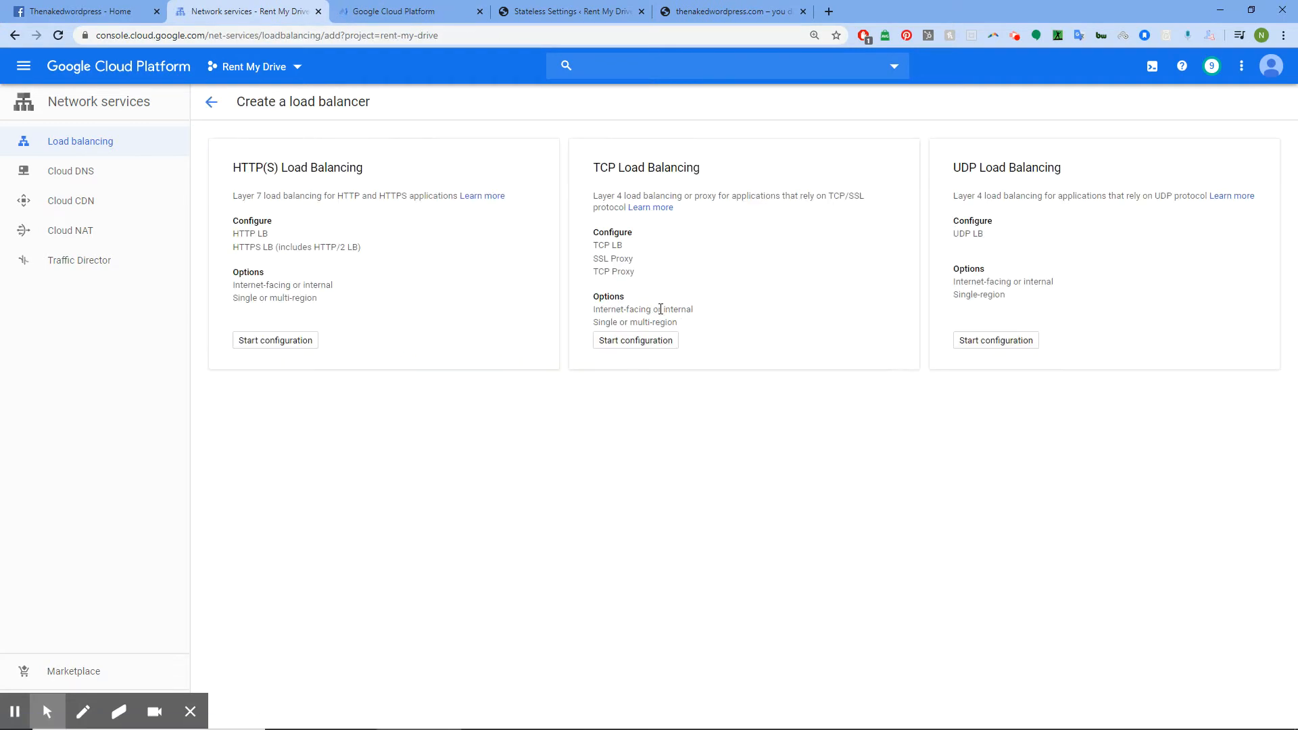
left_click(287, 344)
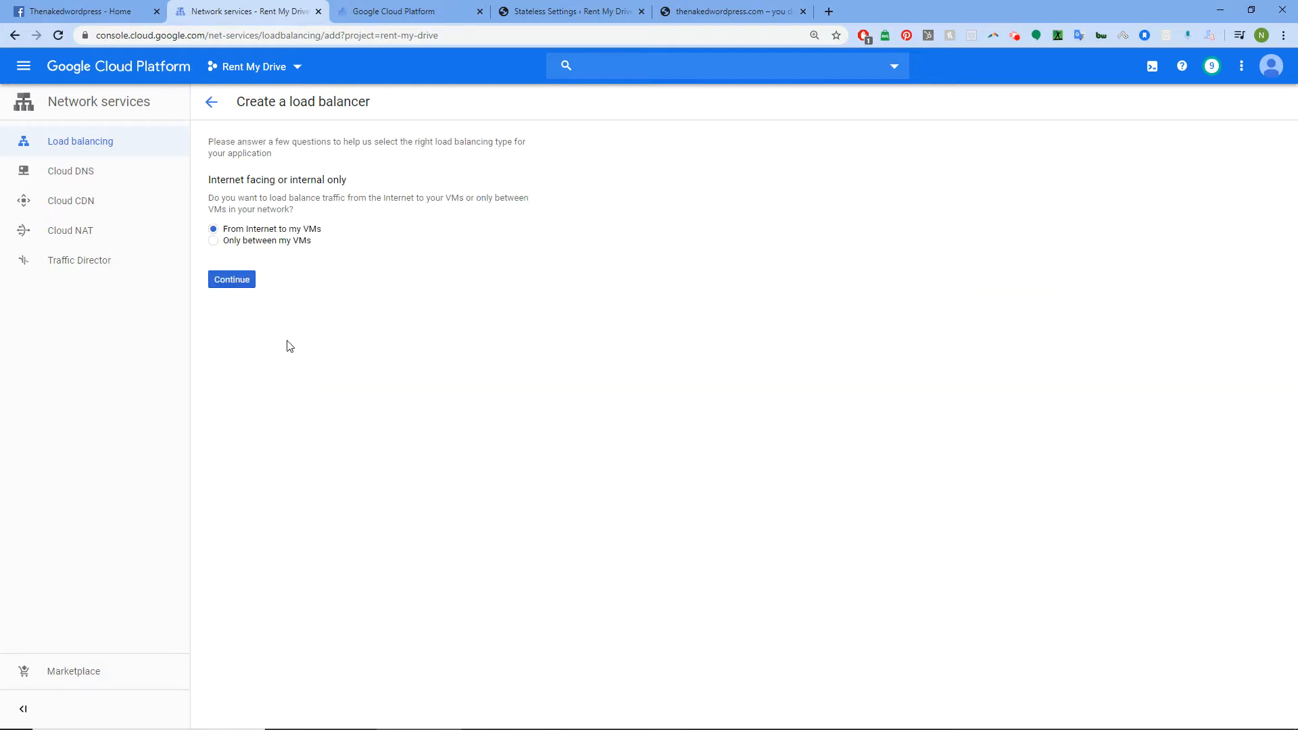
left_click(240, 282)
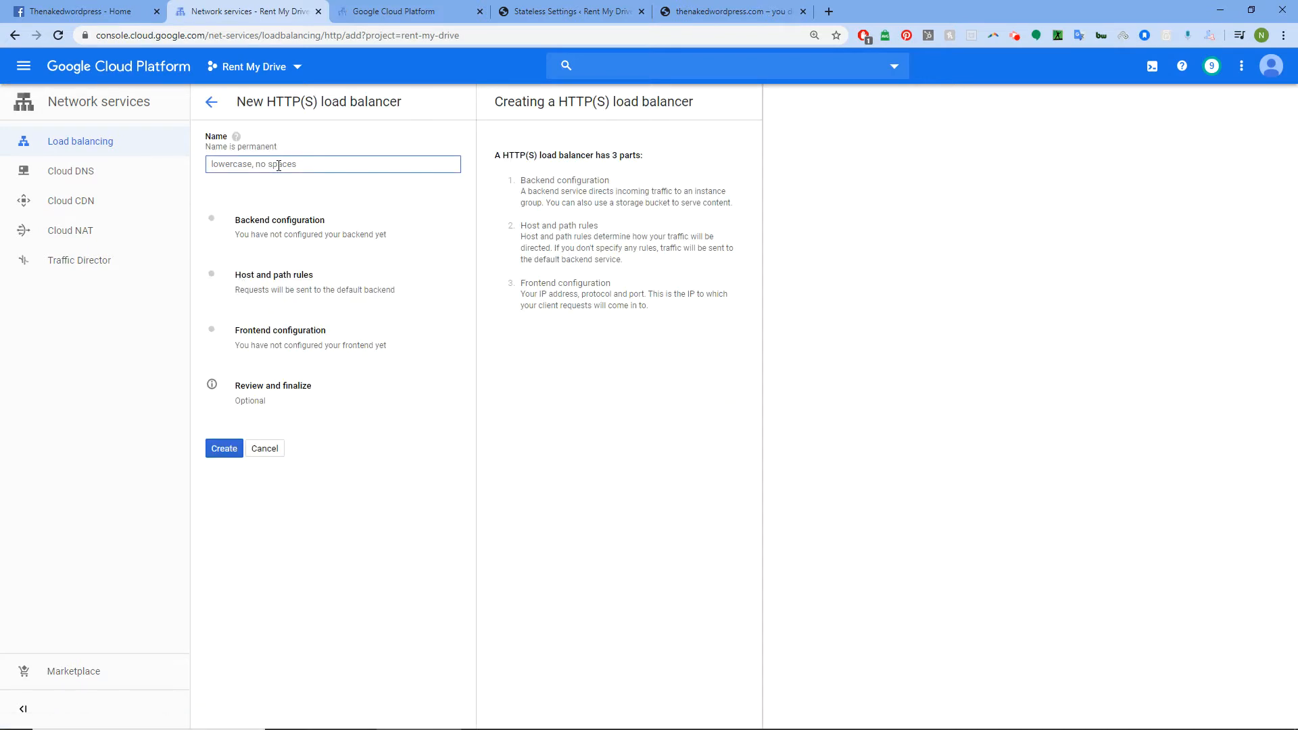
type("cdn")
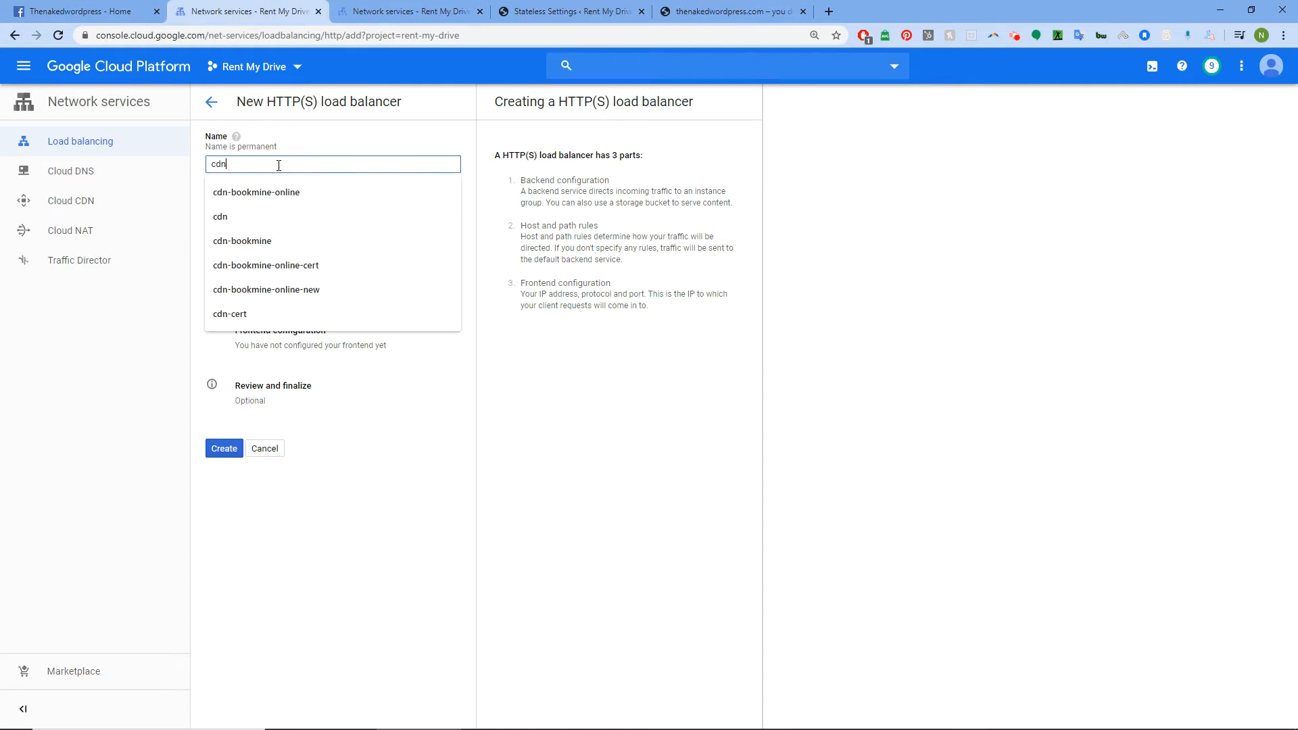
type("-rmd")
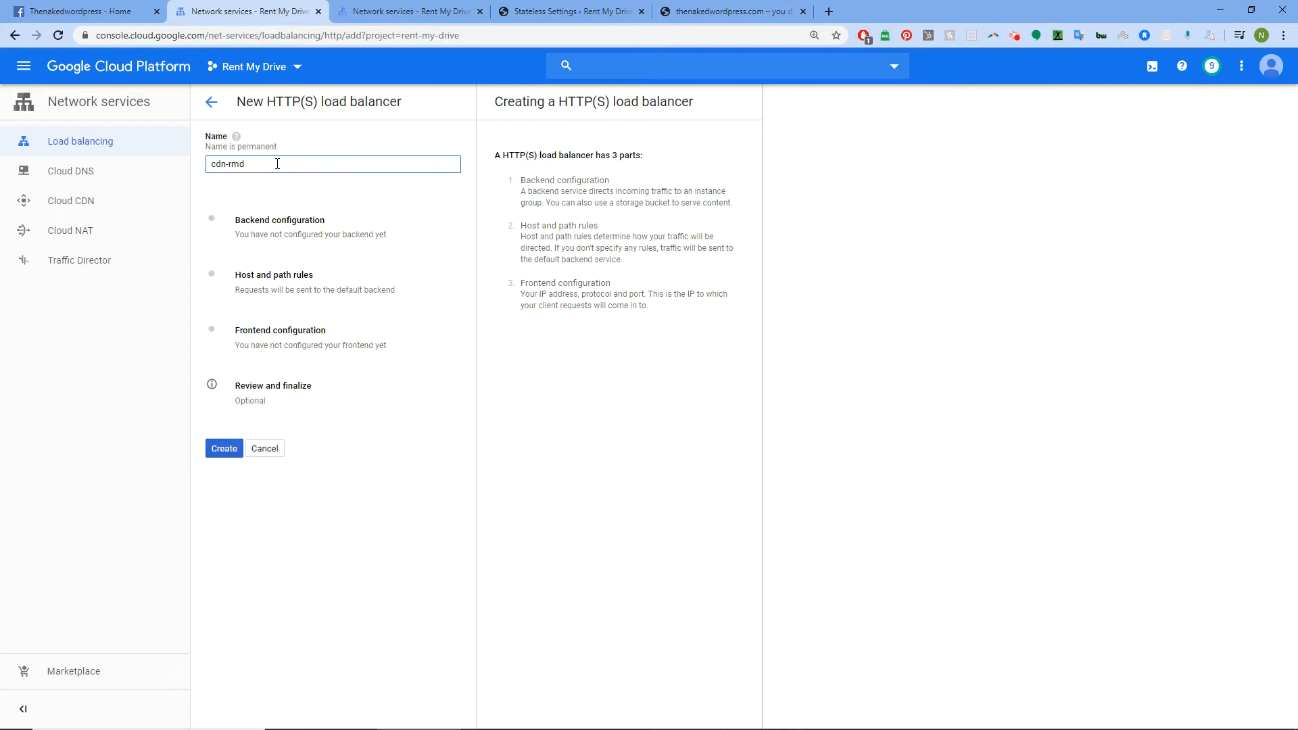
In the load balancer's backend configuration, start a new backend bucket named cdn-rentmydrive-co
left_click(304, 225)
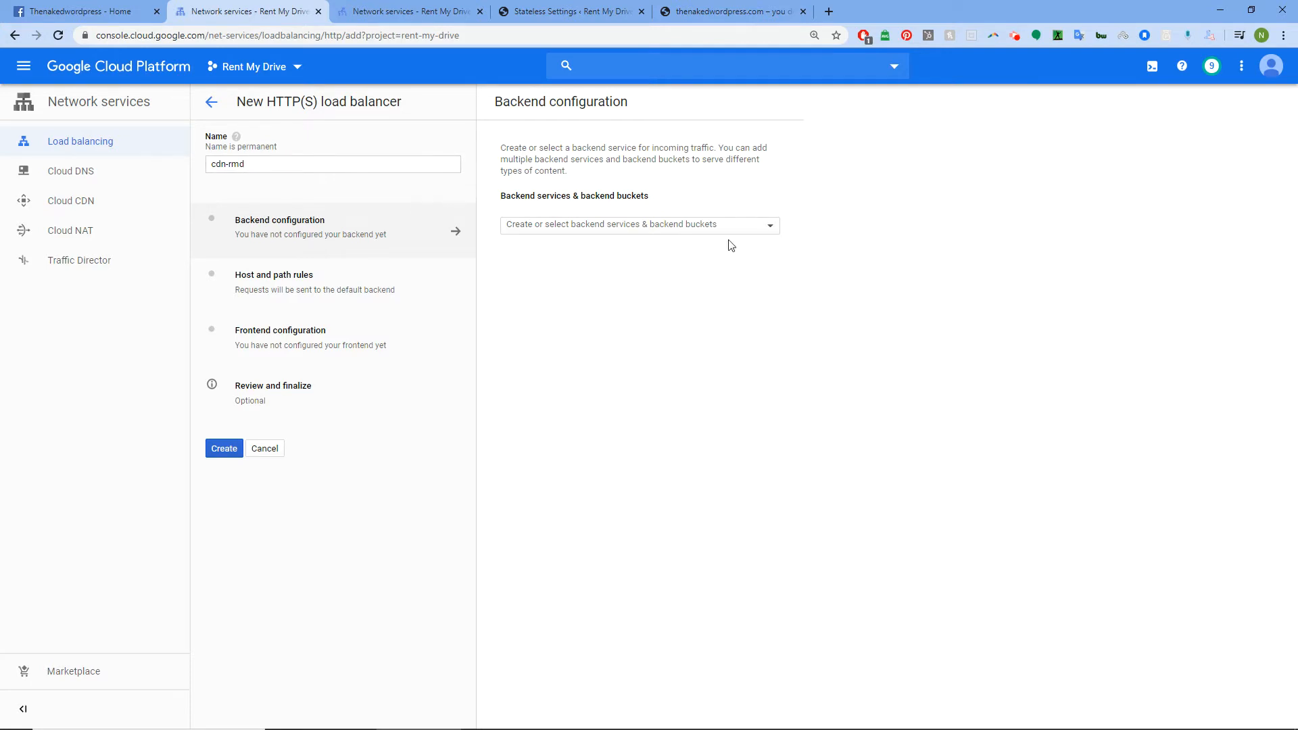
left_click(770, 225)
mouse_move(556, 269)
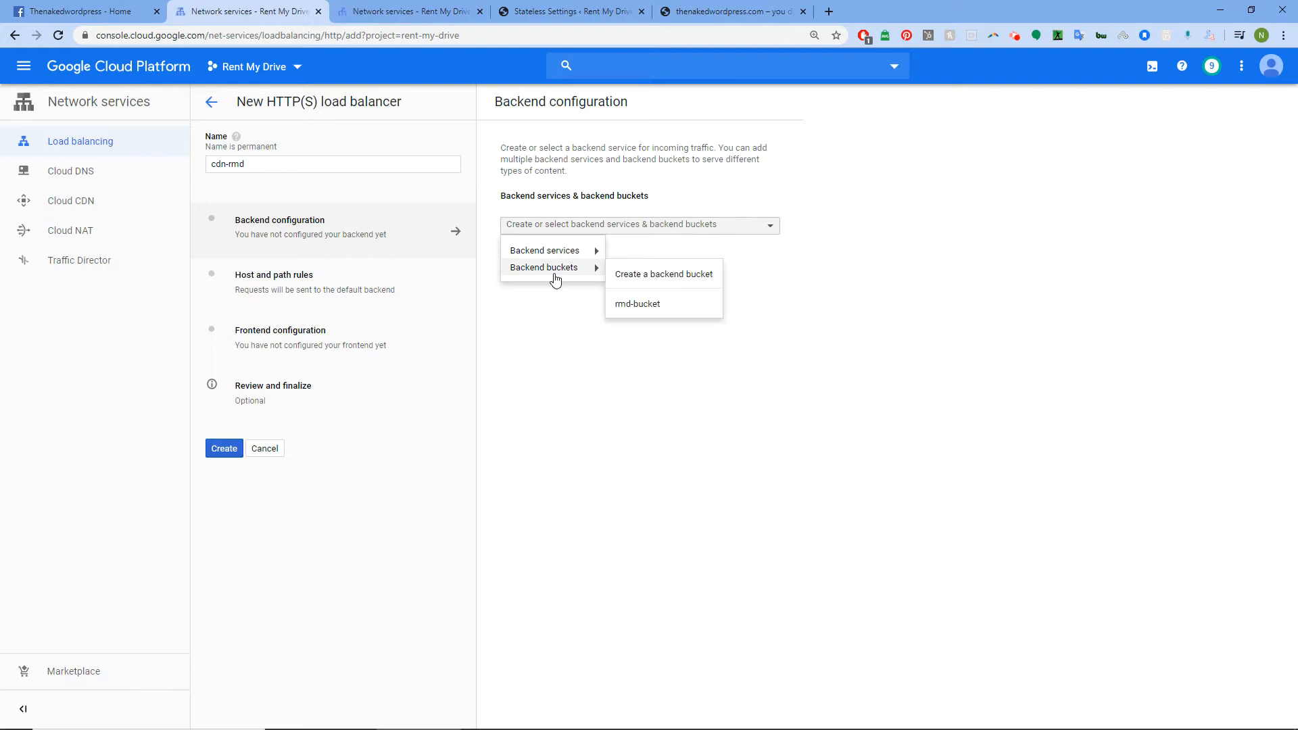
left_click(661, 273)
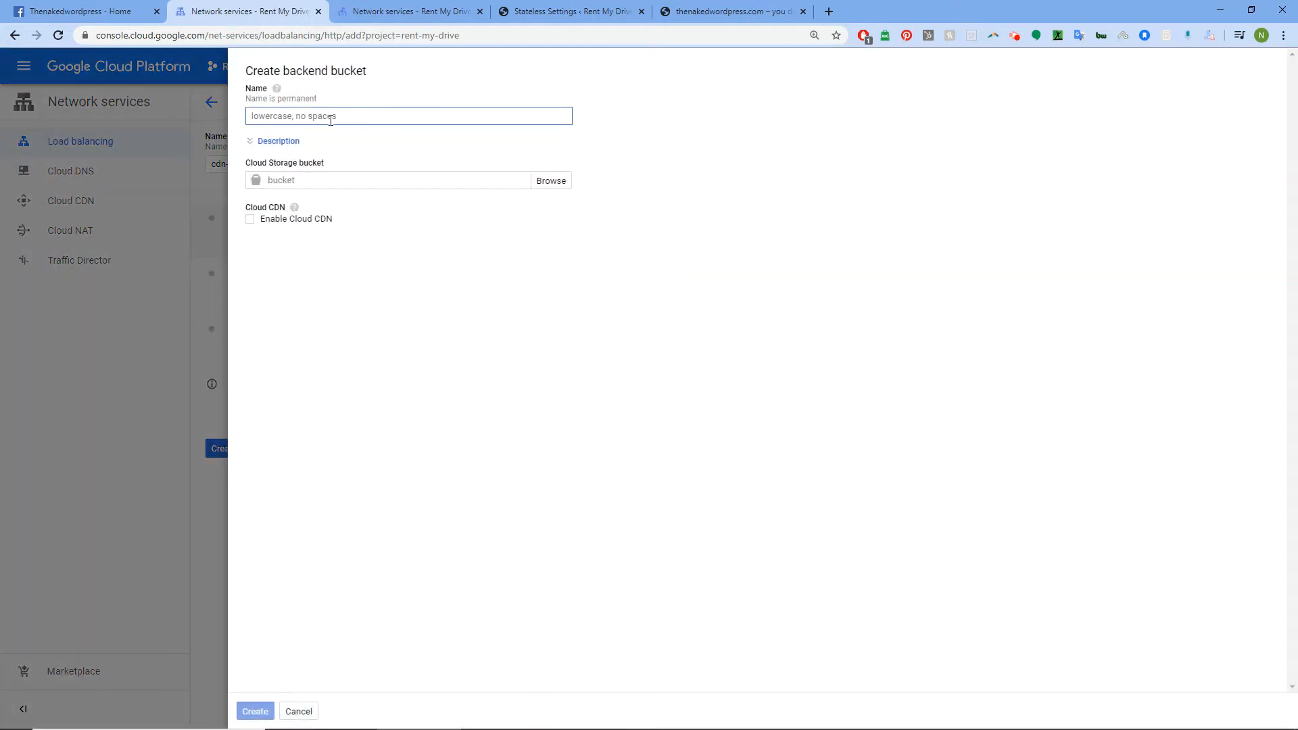
left_click(321, 116)
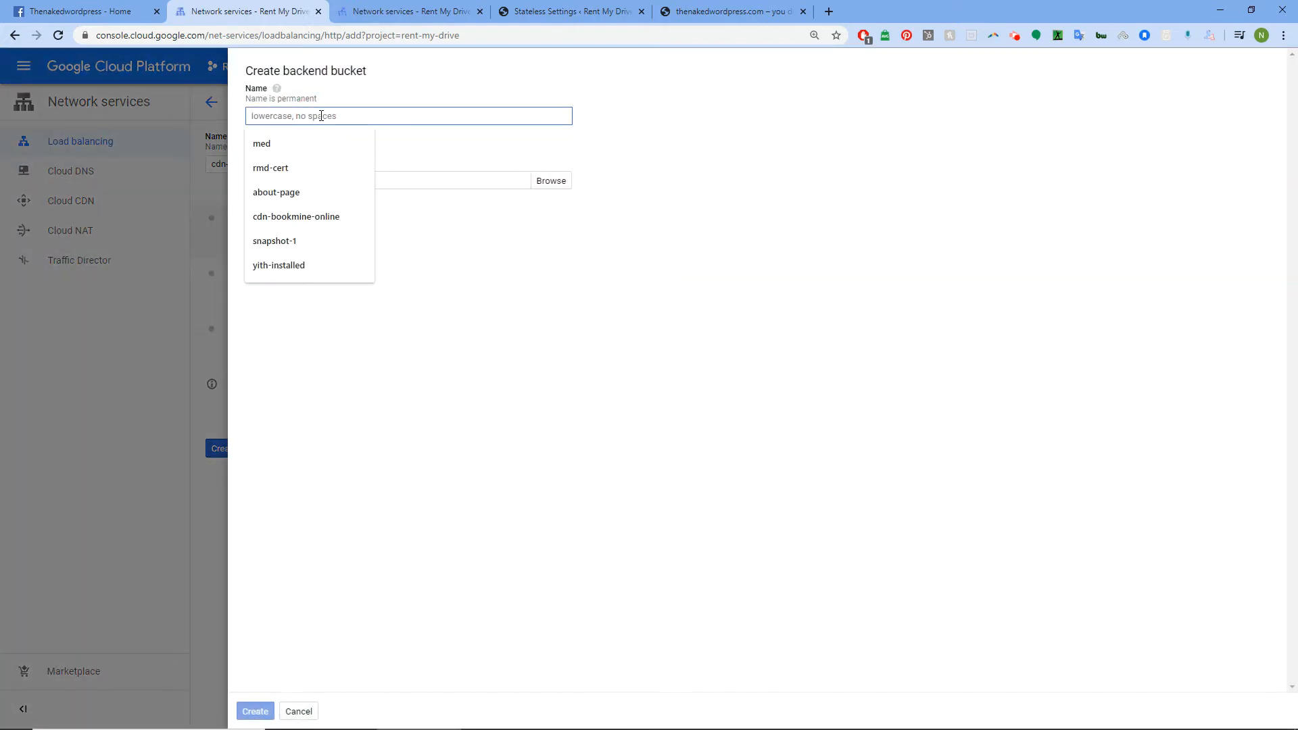
type("cdn-rentmy")
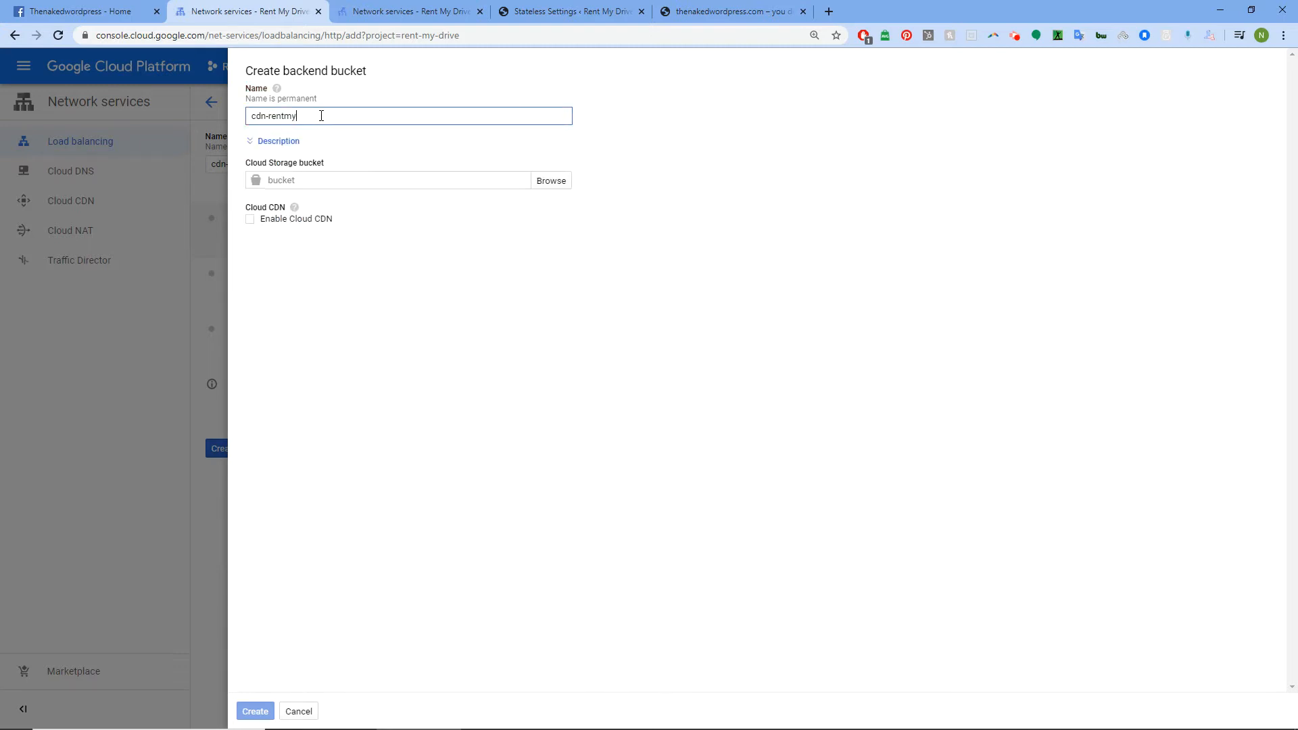
type("drive-")
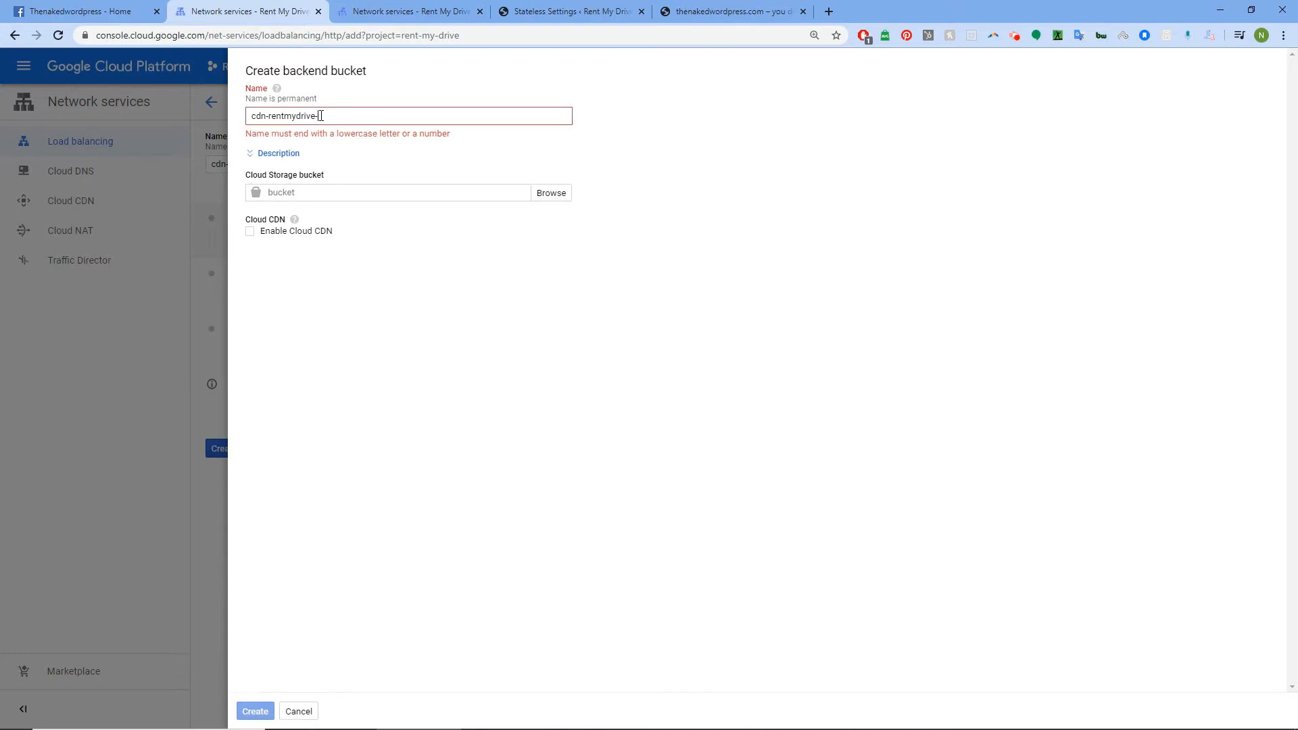
type("co")
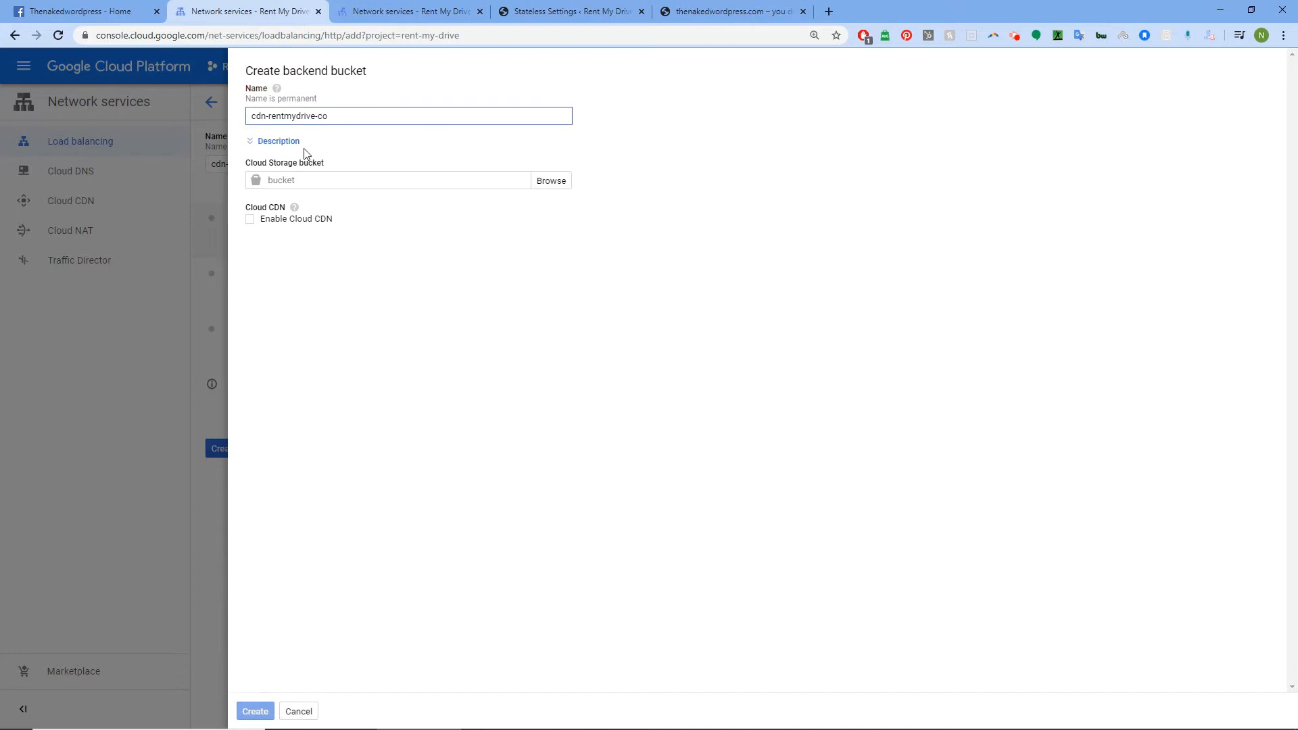
Start creating a new Cloud Storage bucket for the backend, named cdn.rentmydrive.co
left_click(544, 180)
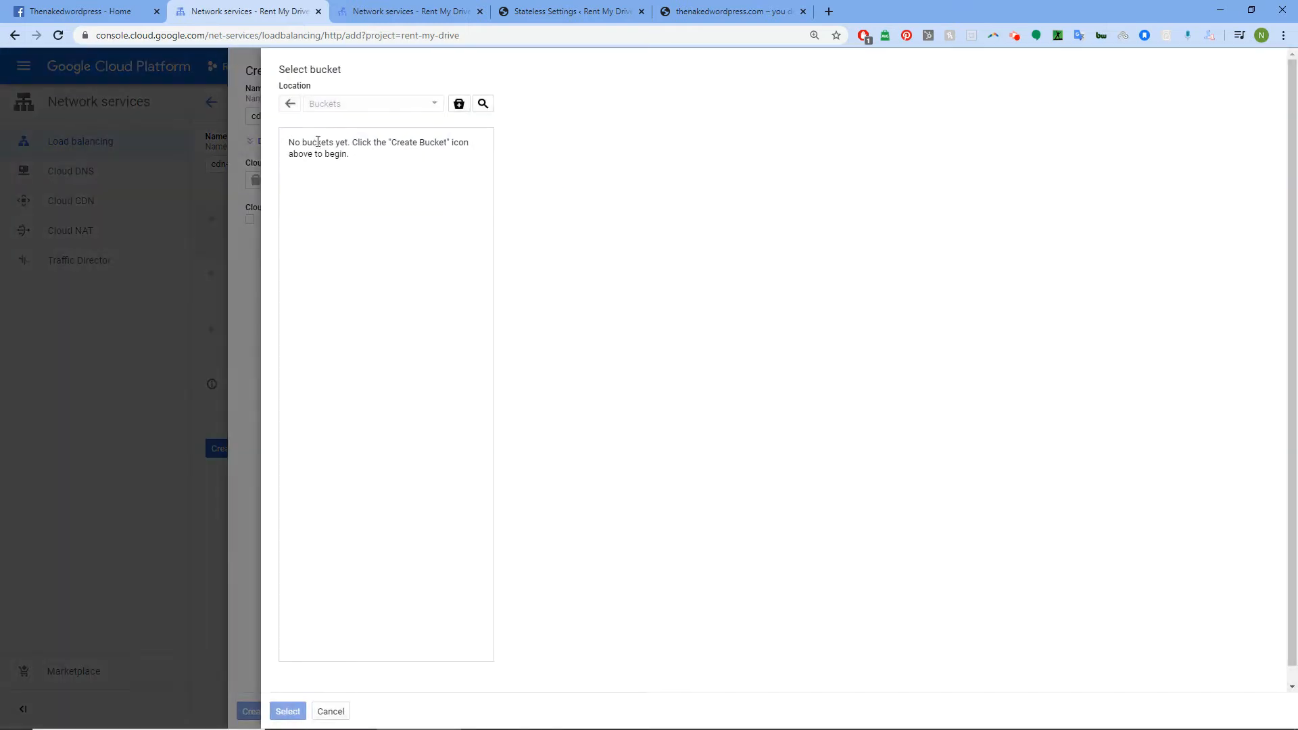
left_click(459, 106)
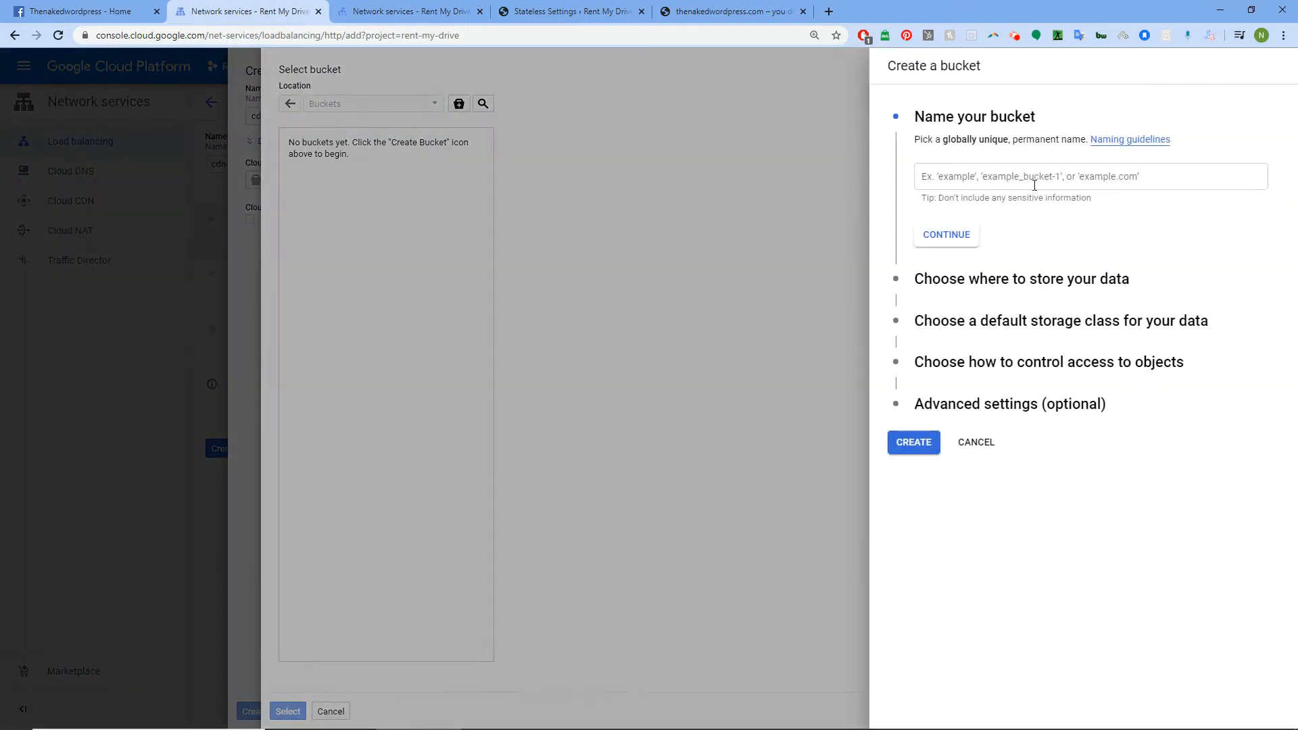
left_click(1020, 179)
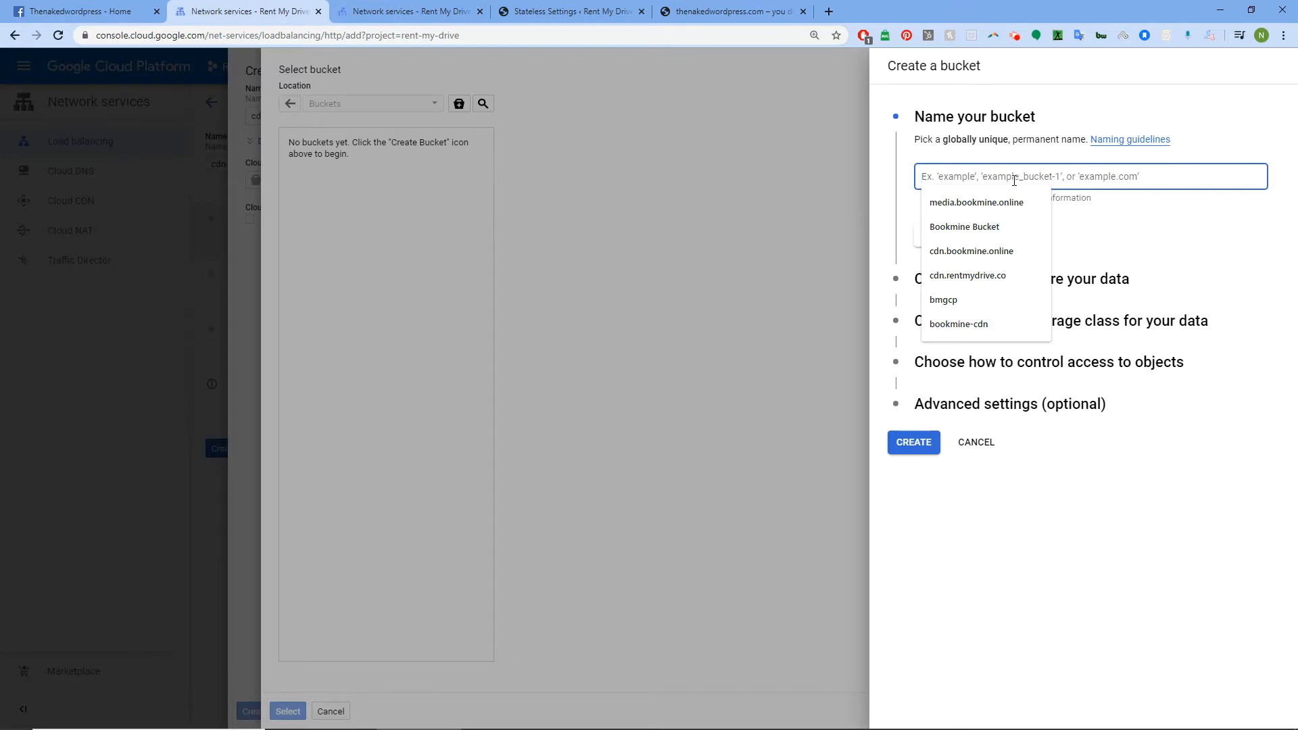
left_click(976, 276)
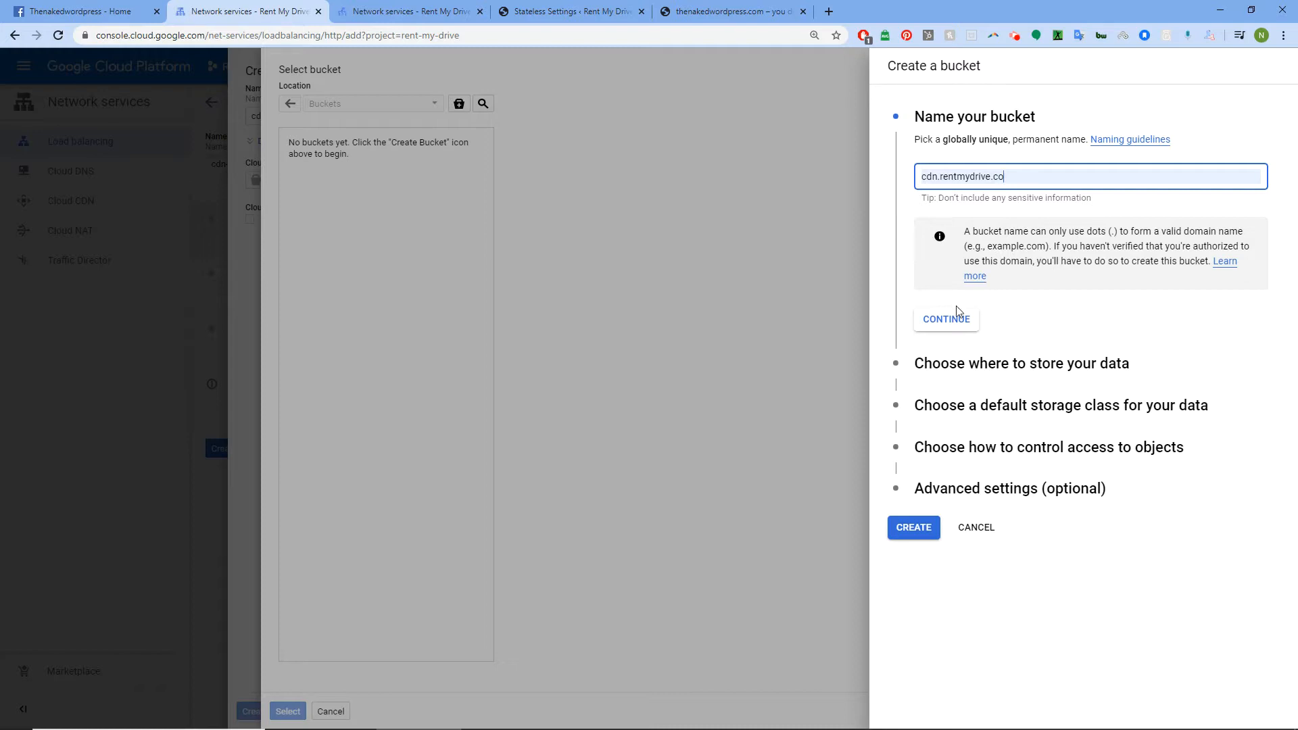
left_click(947, 323)
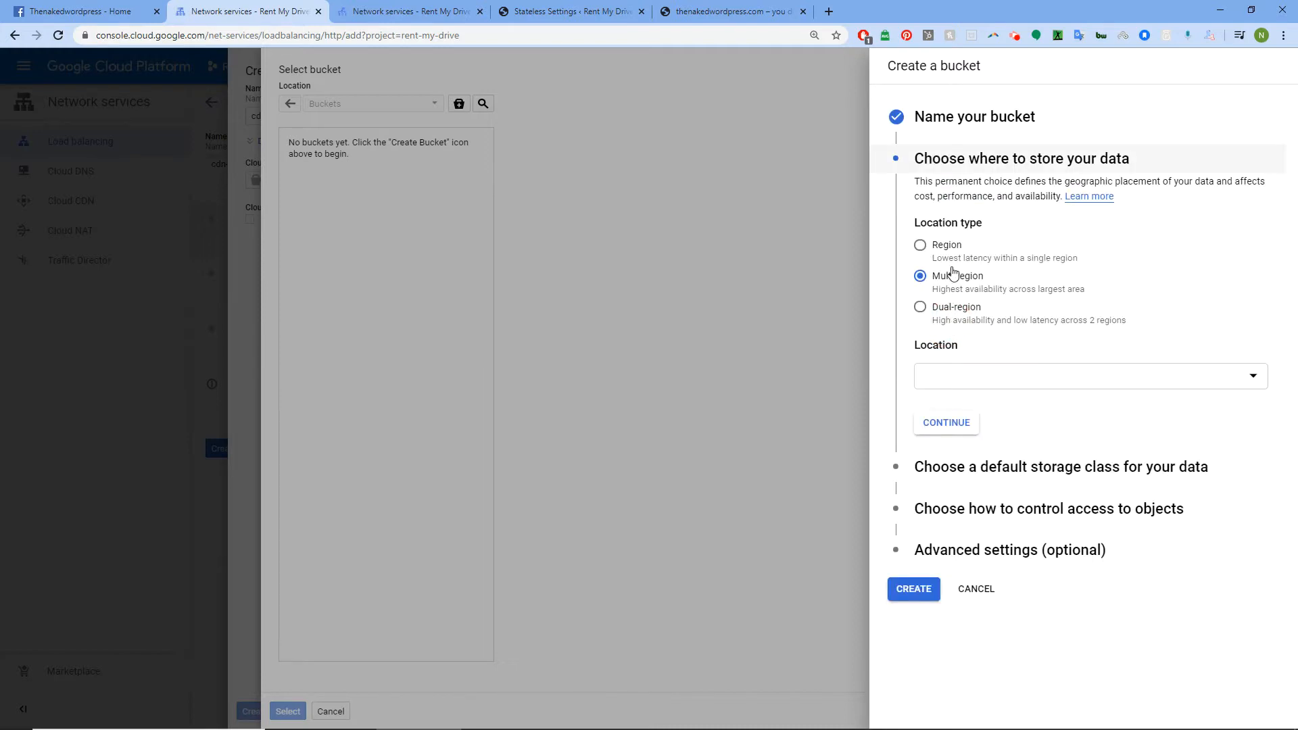
Set the bucket's location type to Multi-region and its location to eu (multiple regions in European Union)
left_click(953, 376)
left_click(949, 245)
left_click(968, 283)
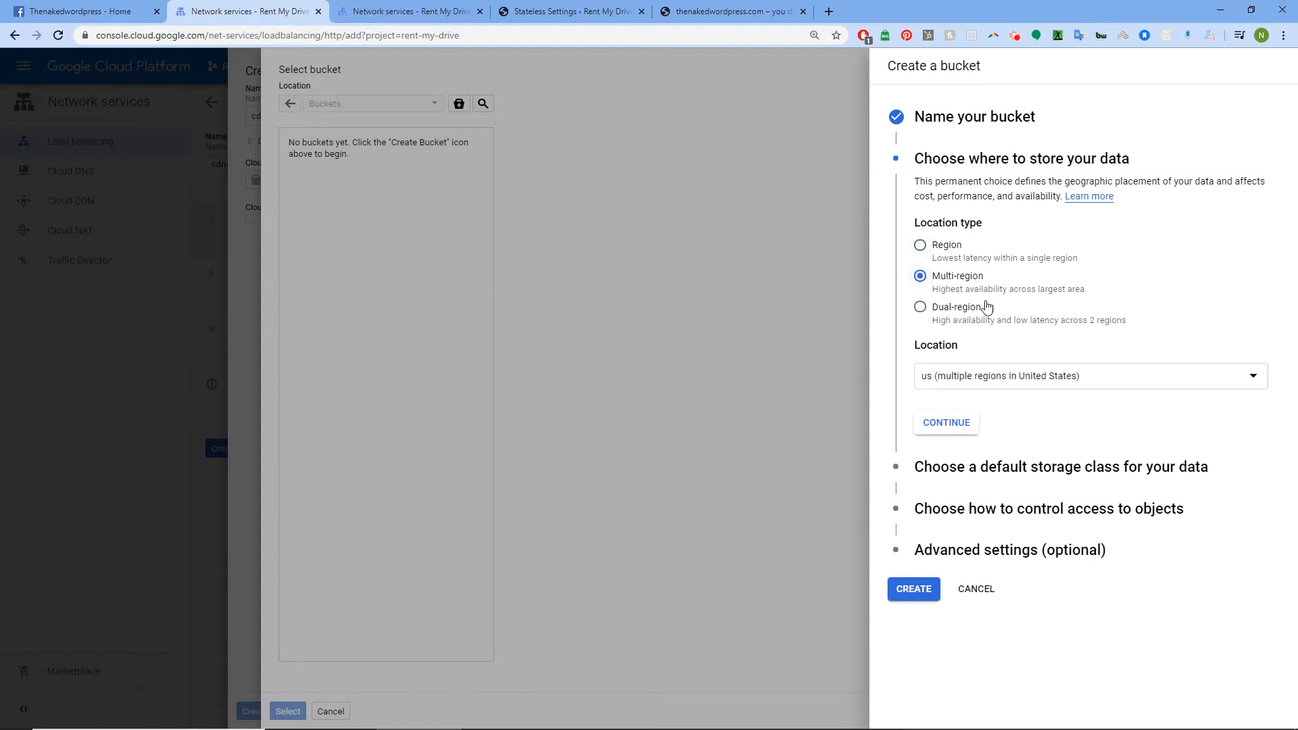
left_click(1028, 379)
left_click(991, 477)
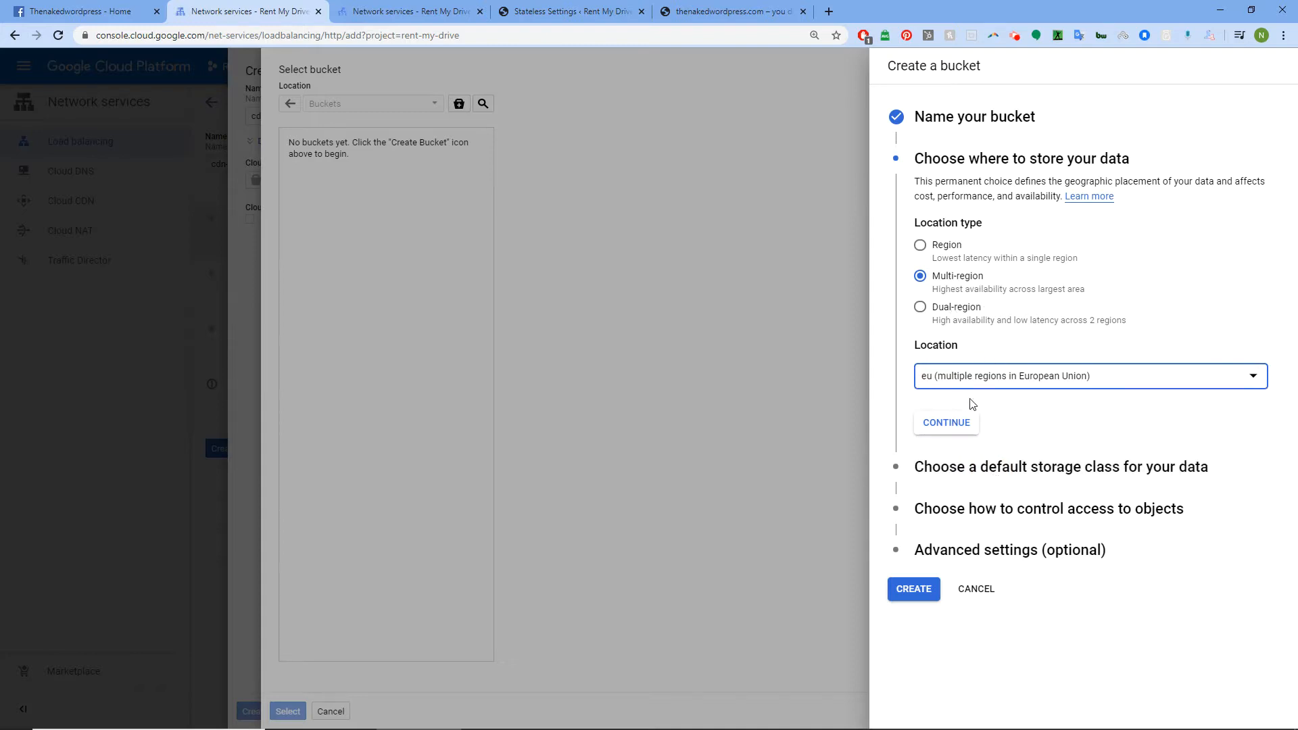
left_click(937, 424)
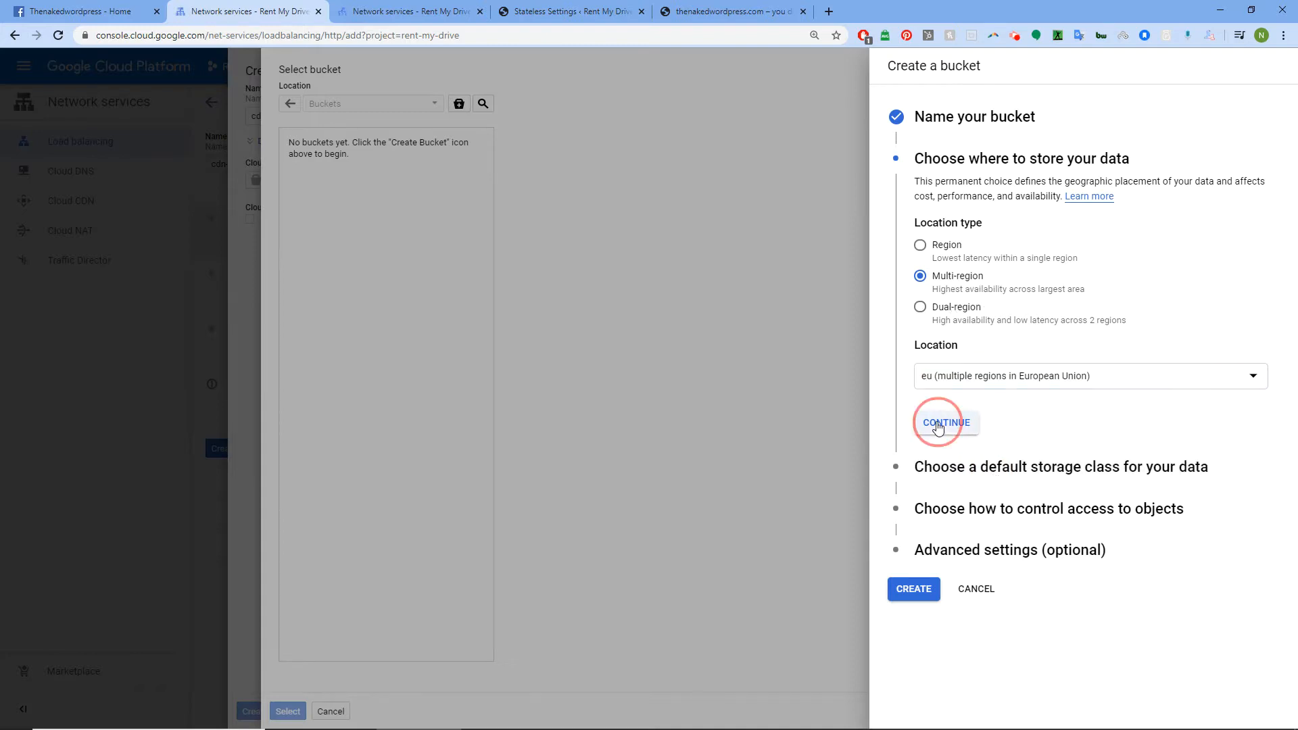
Create the bucket with the default storage class, Fine-grained access and a Google-managed key, and select it as the backend's Cloud Storage bucket
left_click(955, 437)
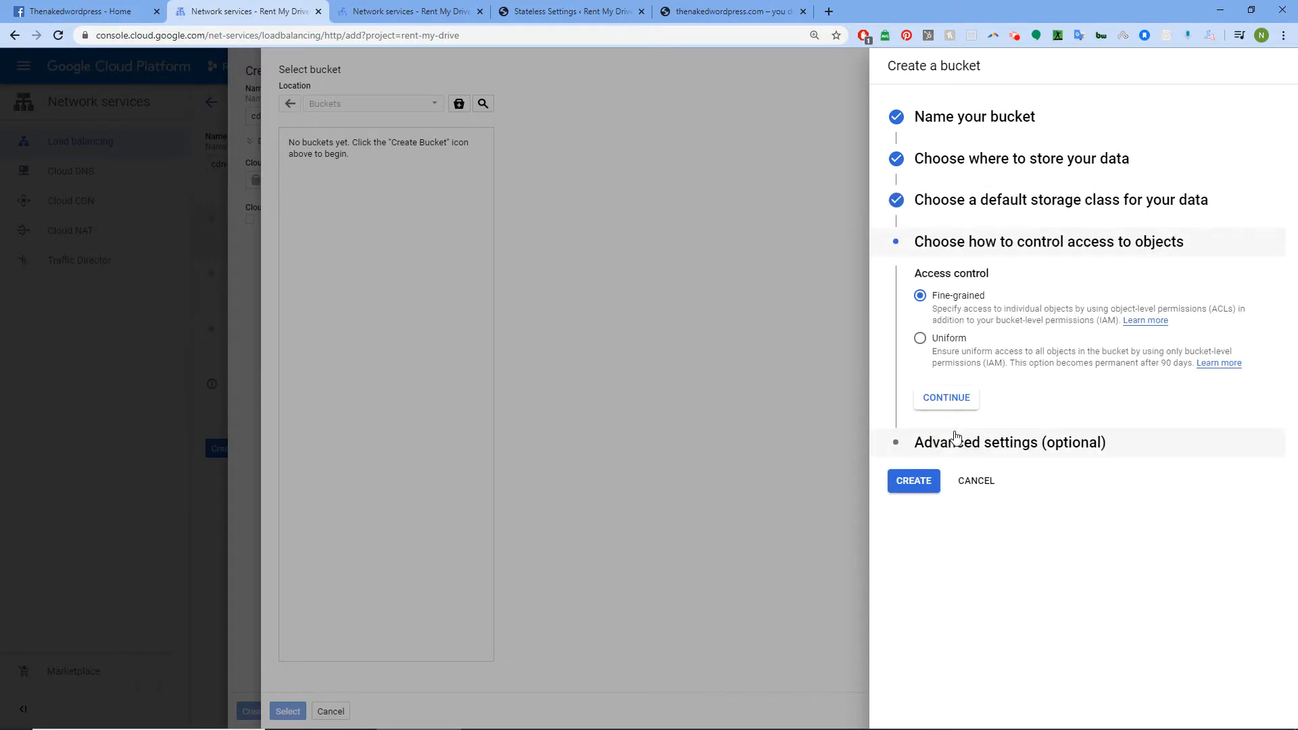
left_click(947, 398)
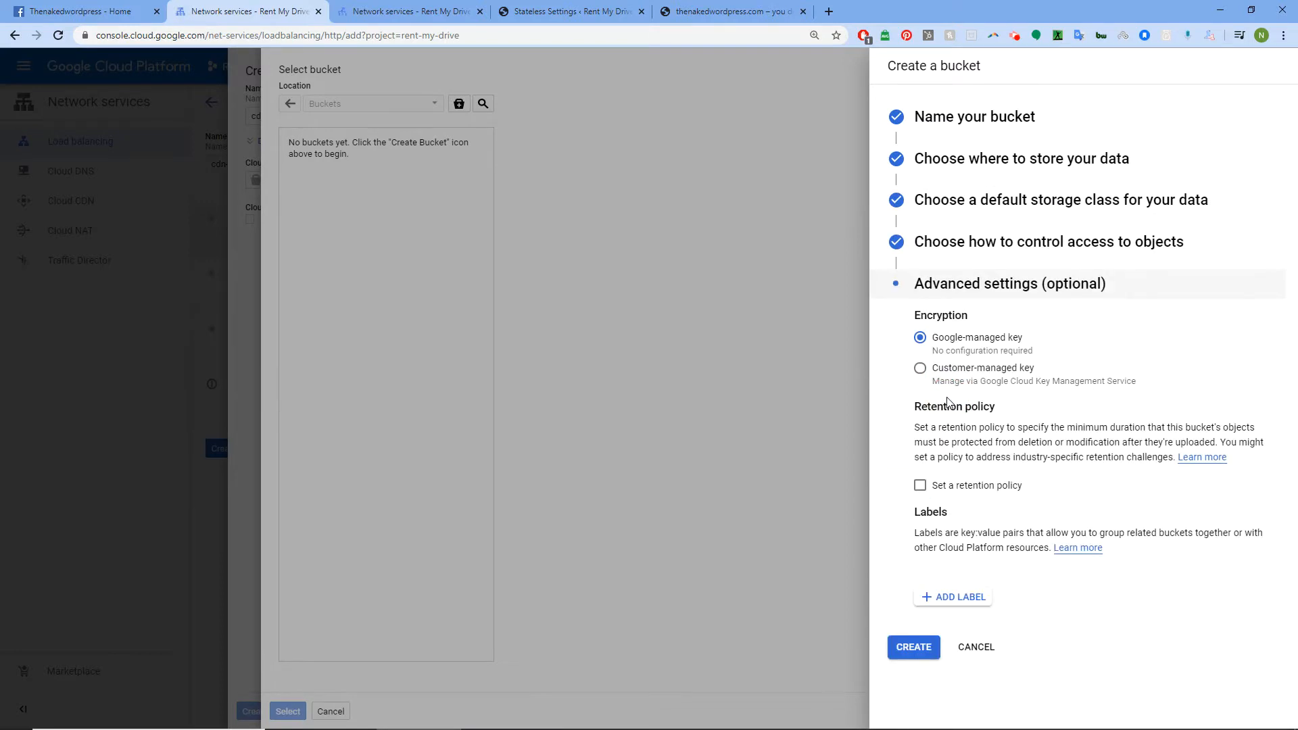
left_click(923, 648)
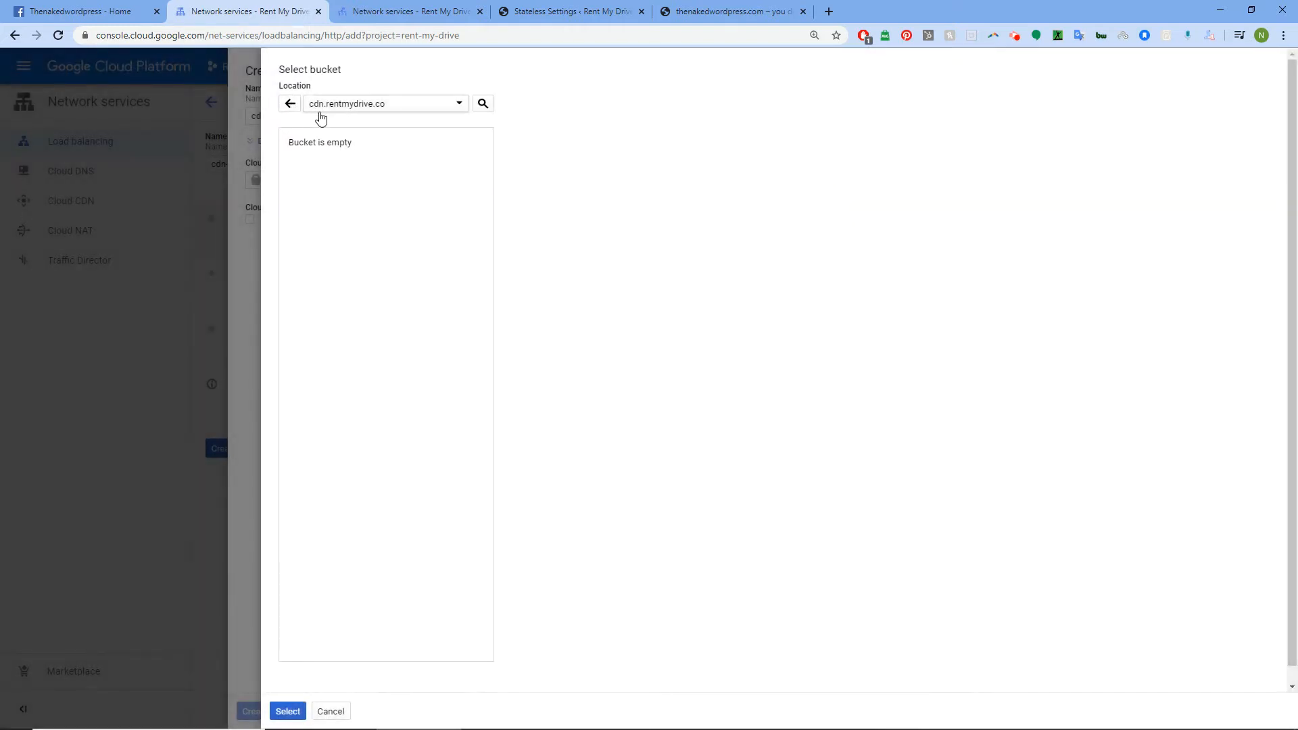
left_click(288, 711)
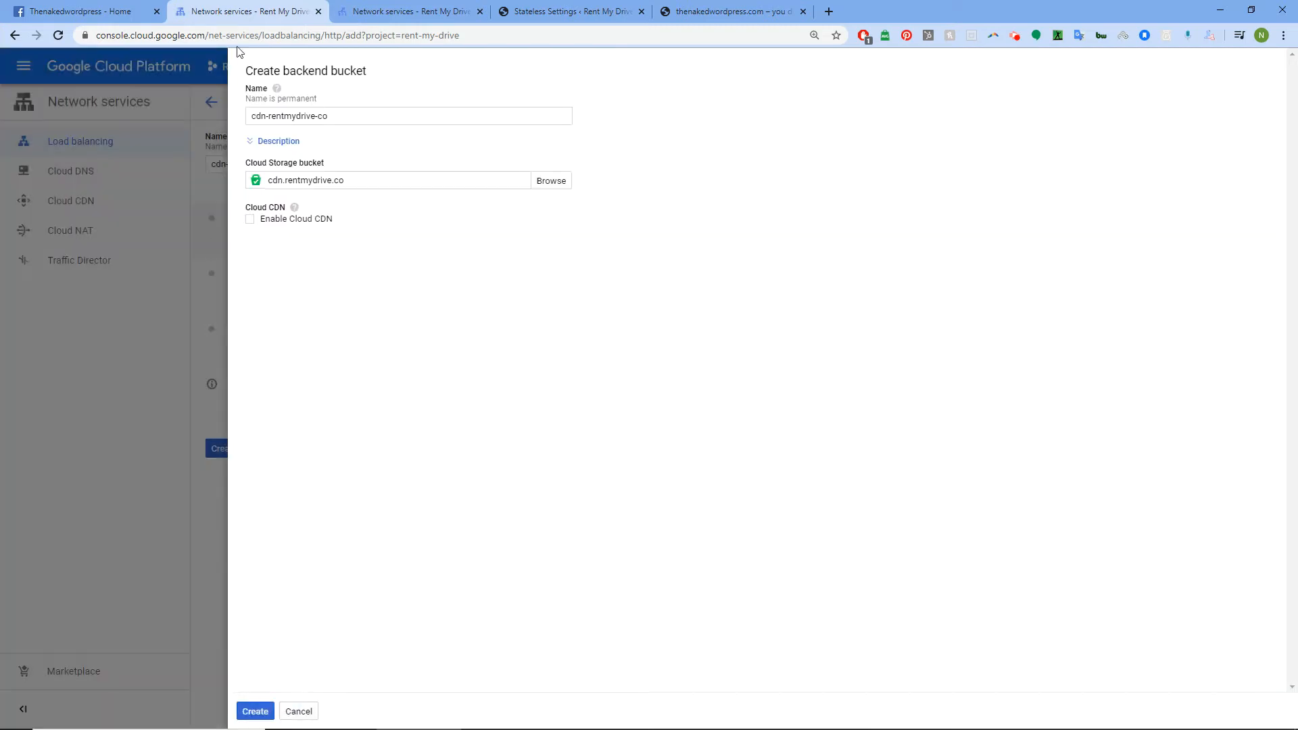
Enable Cloud CDN on the cdn-rentmydrive-co backend bucket and create it
left_click(251, 224)
left_click(261, 715)
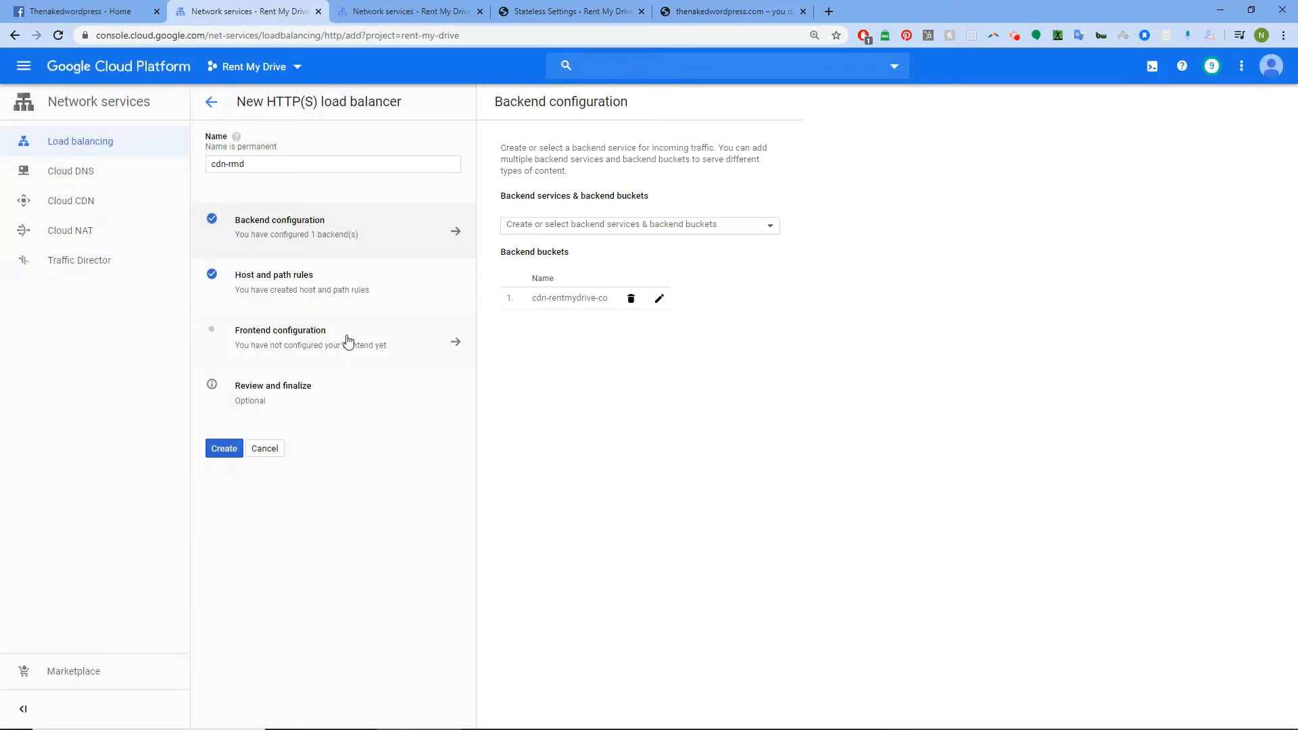
In the frontend configuration, name the new frontend rmd-front and set its protocol to HTTPS (includes HTTP/2)
left_click(296, 341)
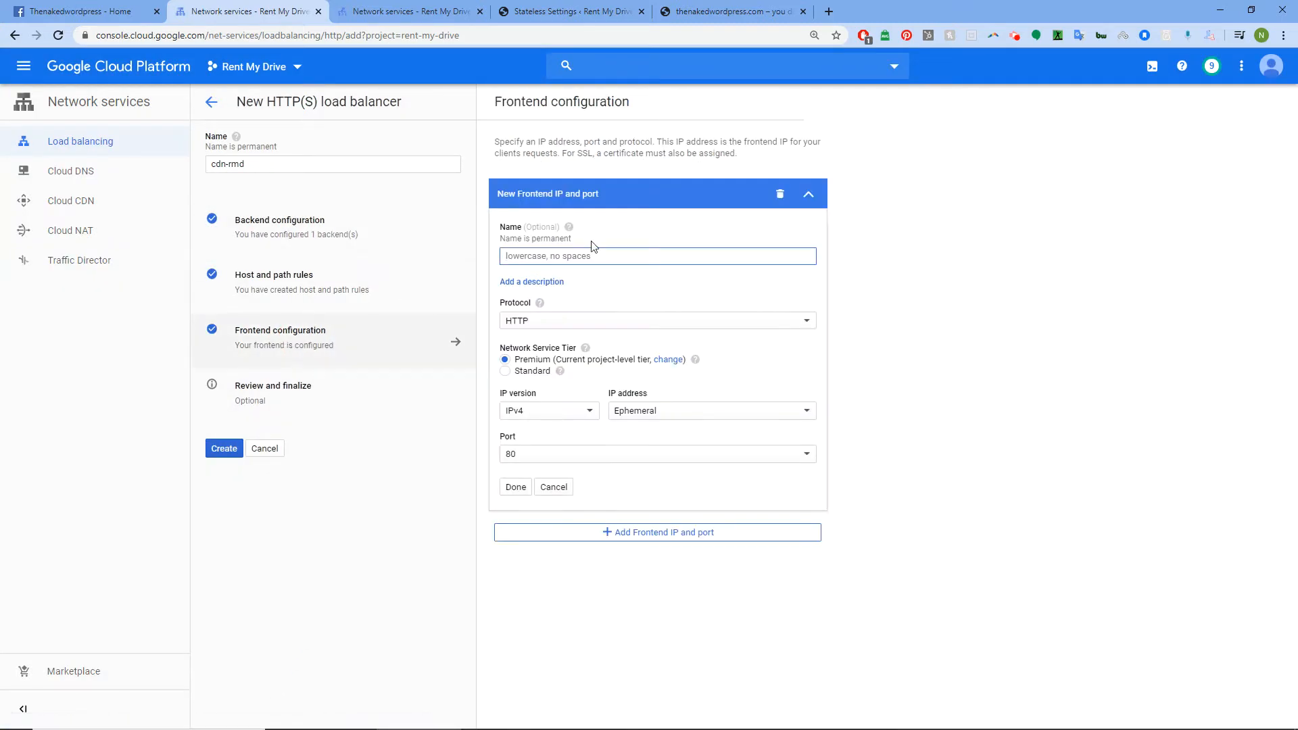
left_click(588, 255)
type("rm")
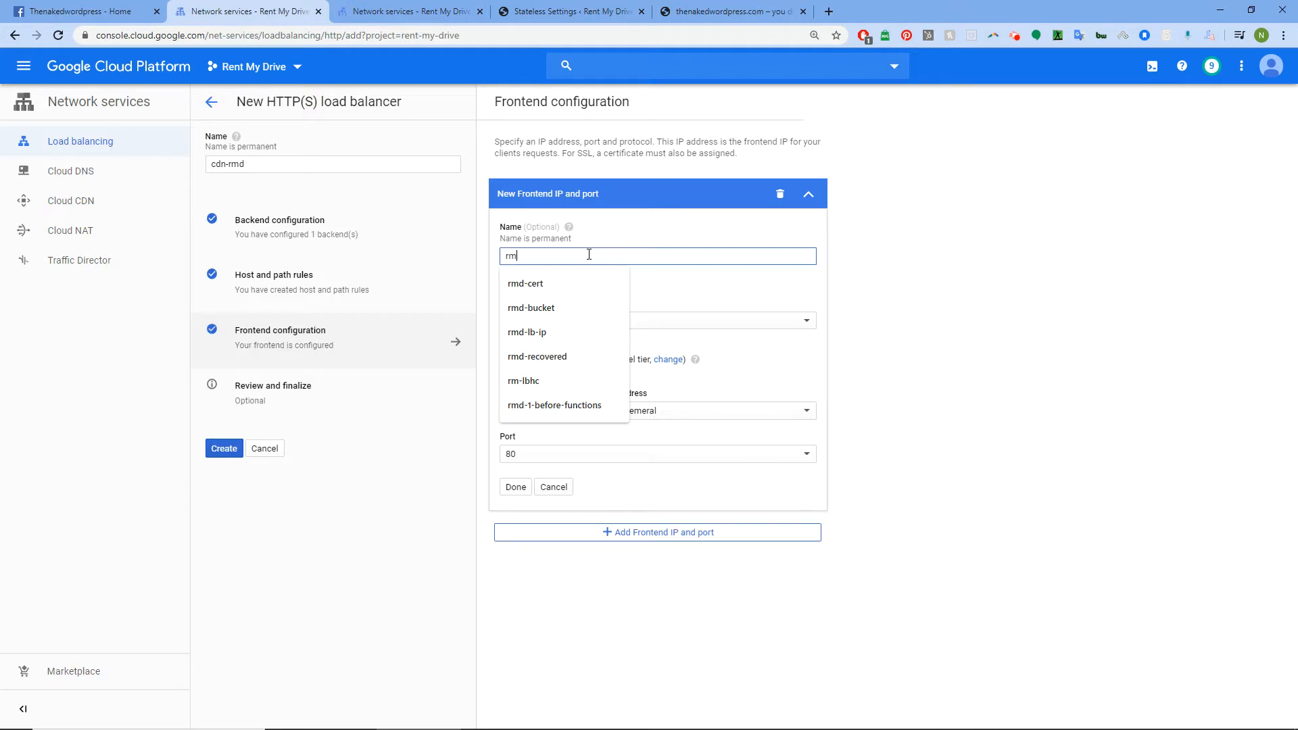
type("d-fr")
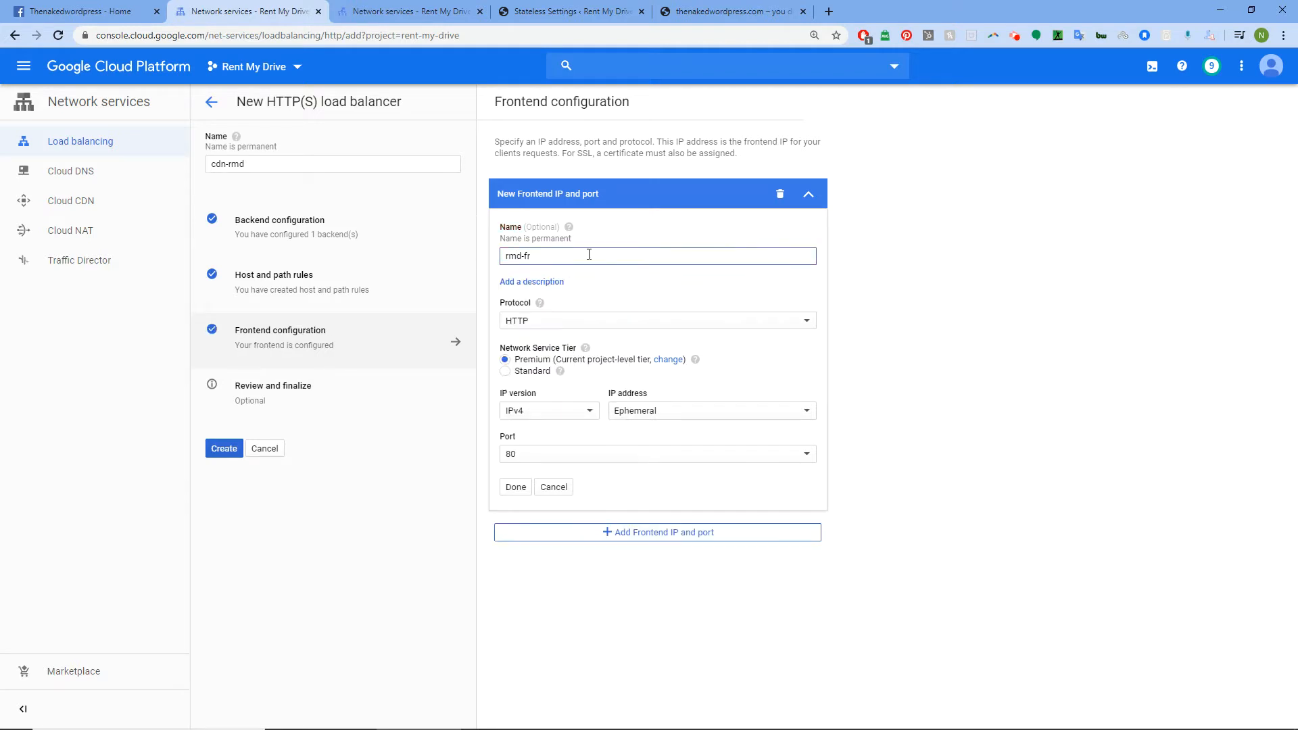
type("ont")
left_click(636, 323)
left_click(620, 340)
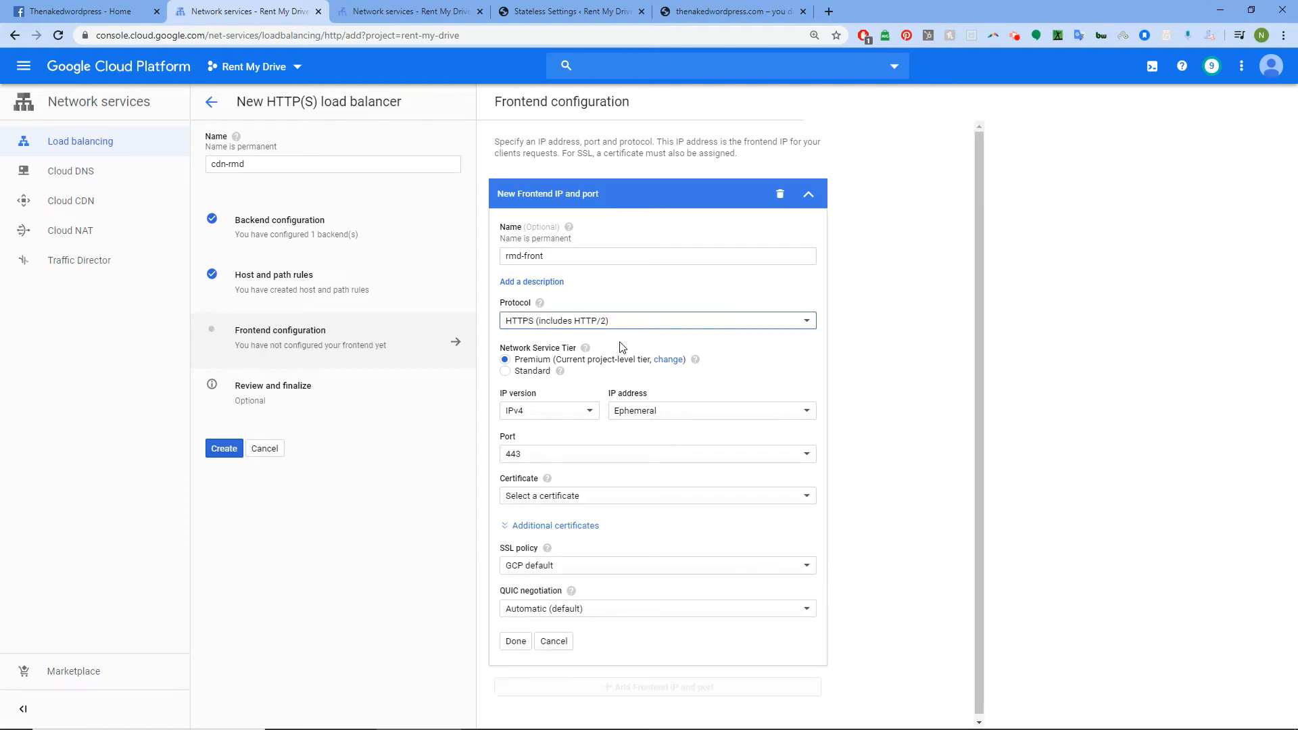
Reserve a new static IP address named cdn-rentmydrive-co for the frontend, leaving the description empty
left_click(672, 413)
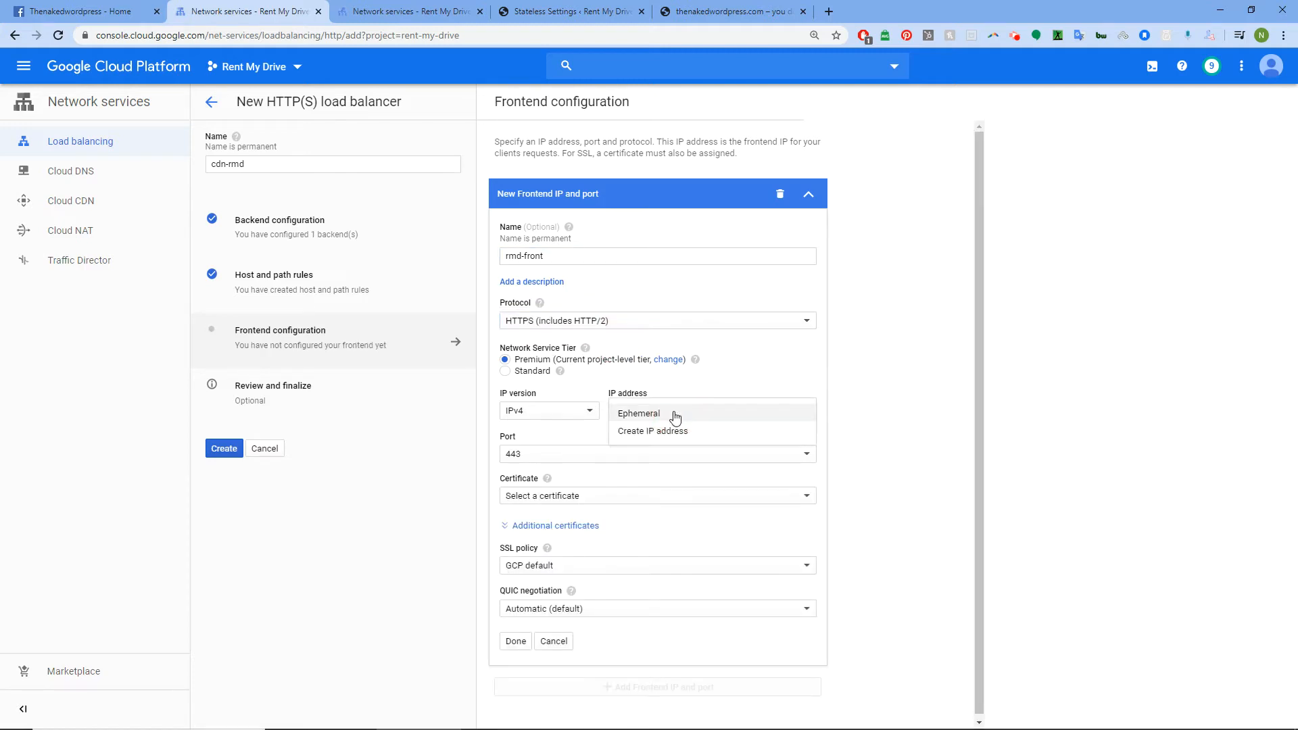
left_click(662, 436)
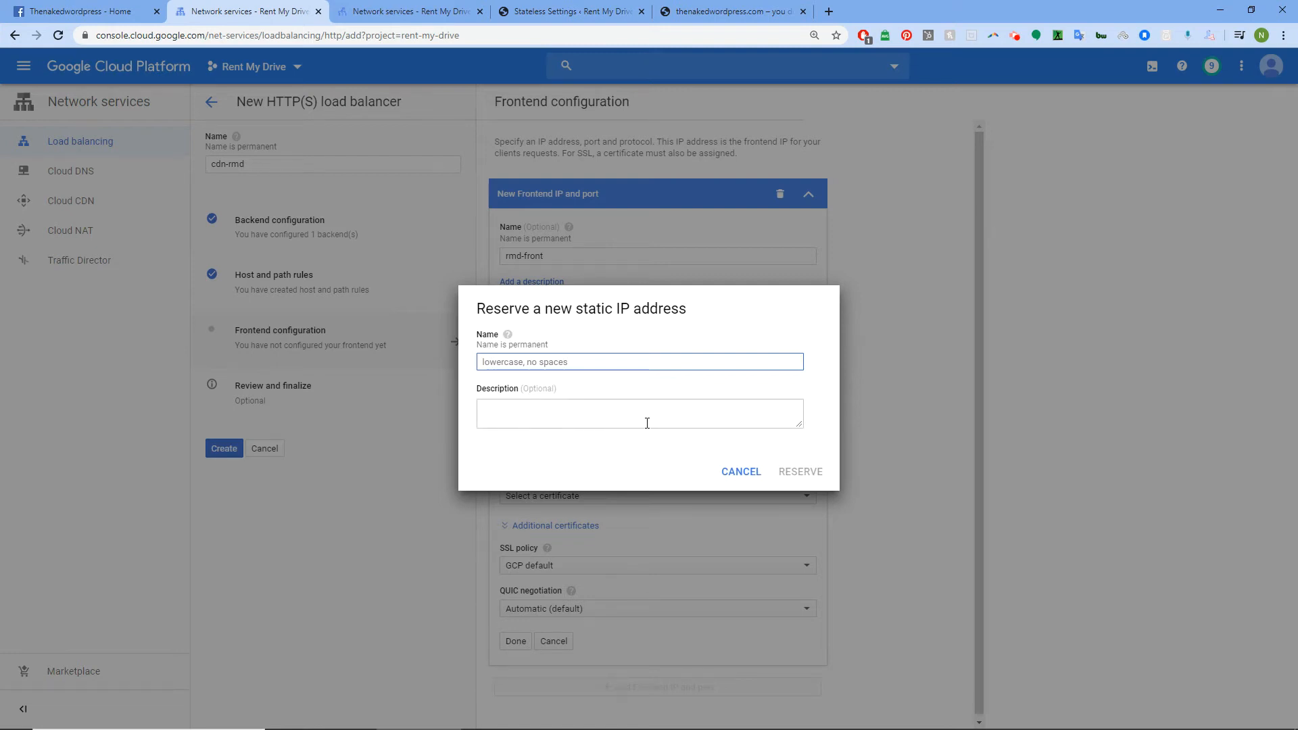
type("dn")
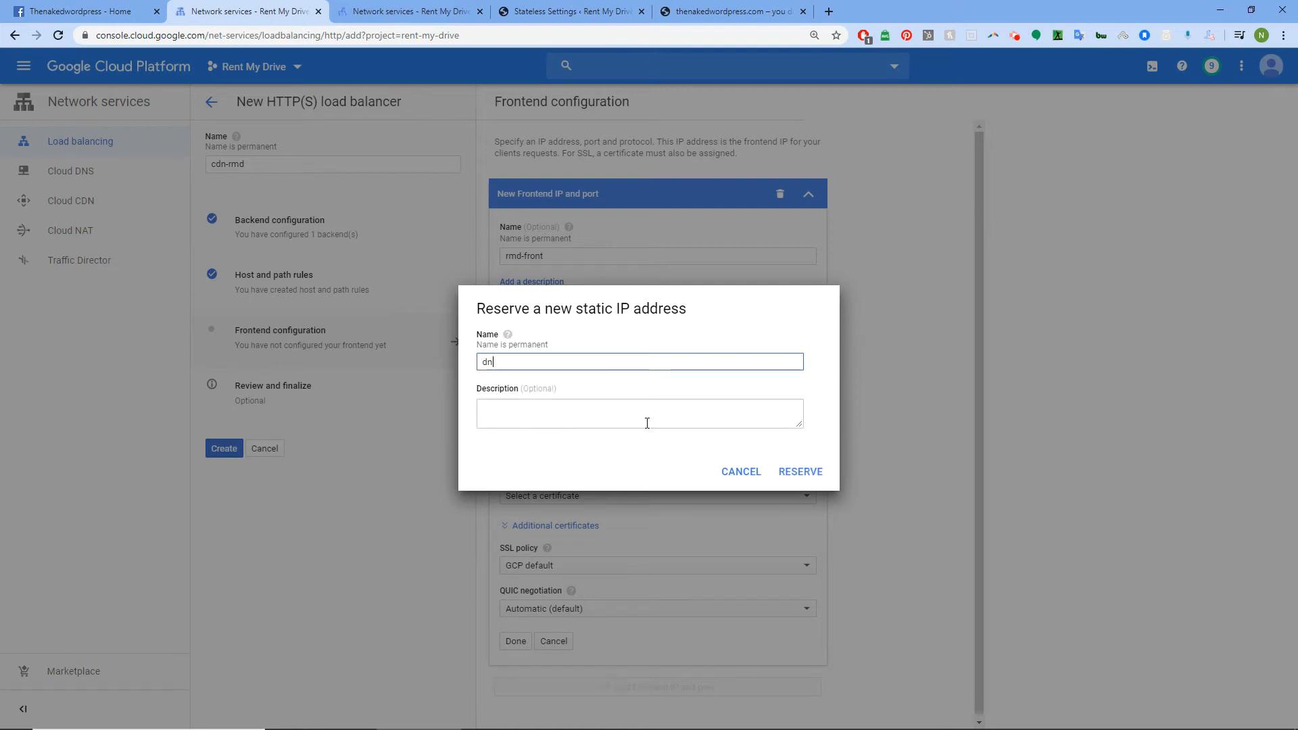
type(".")
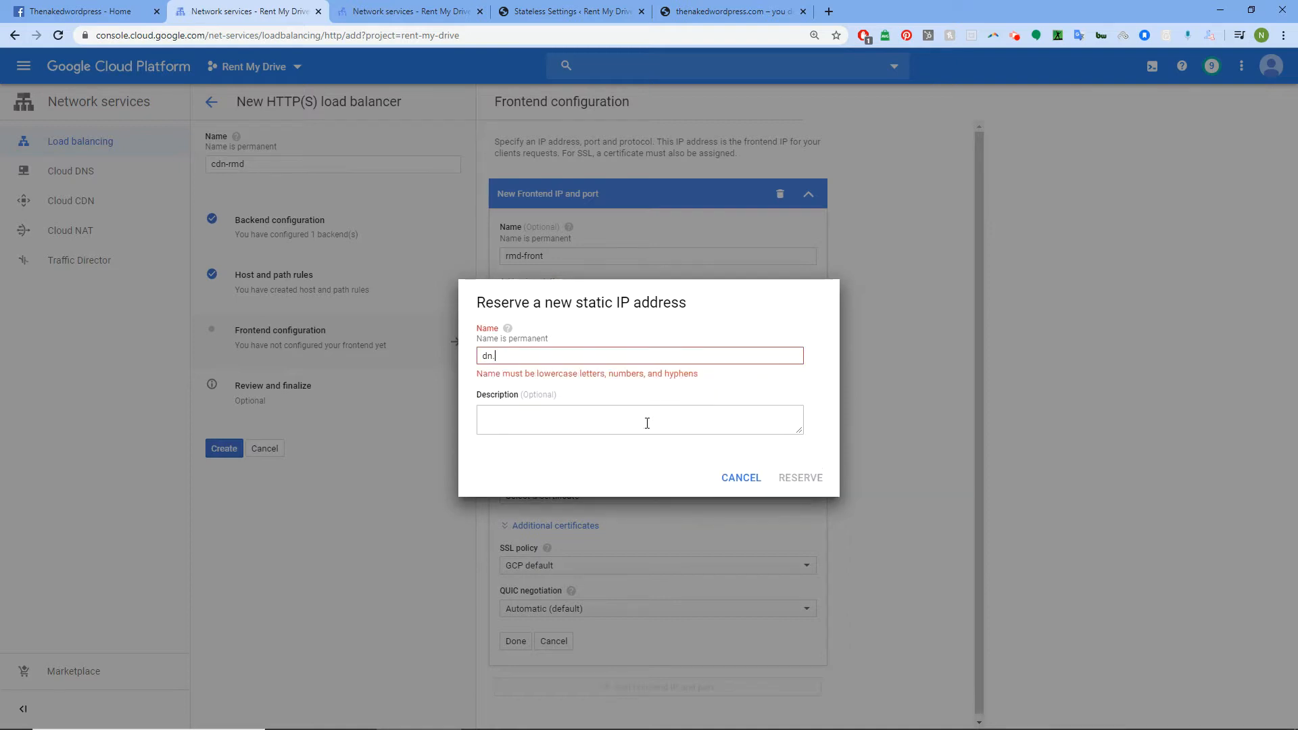
key("BackSpace")
key("BackSpace")
key("BackSpace")
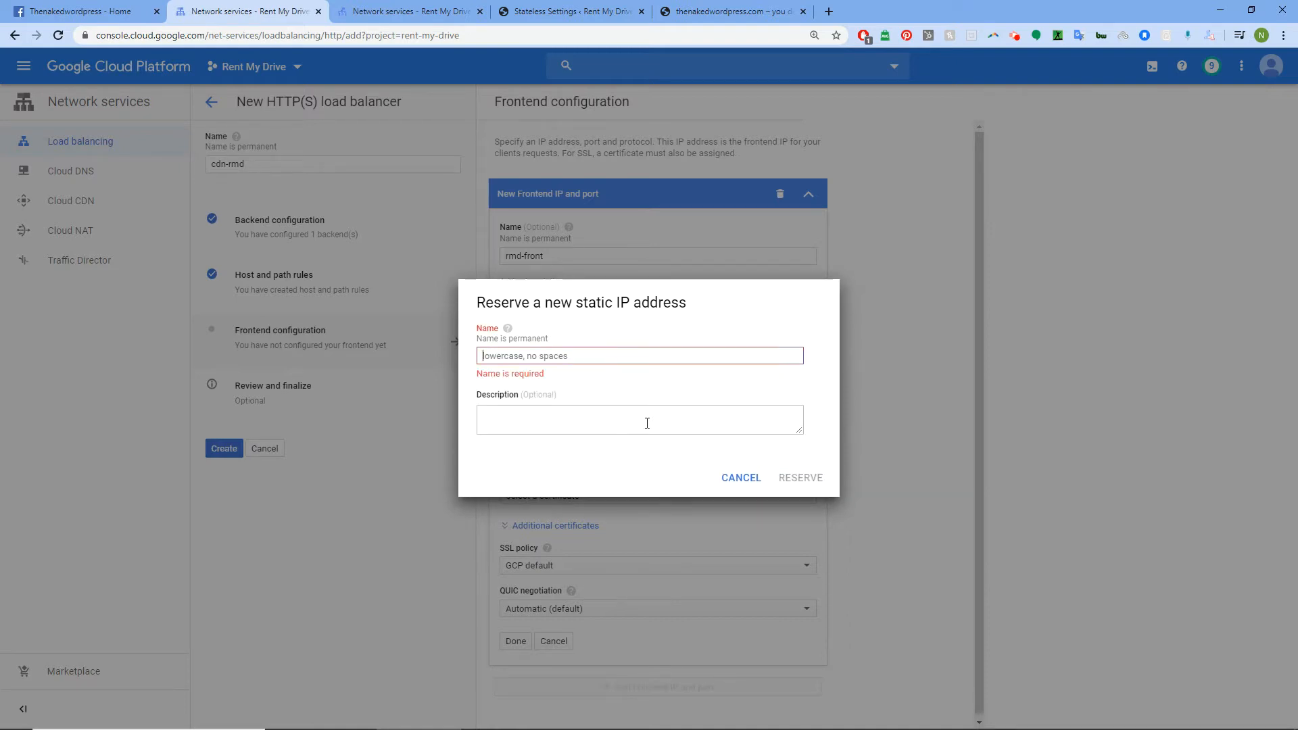
type("cdn")
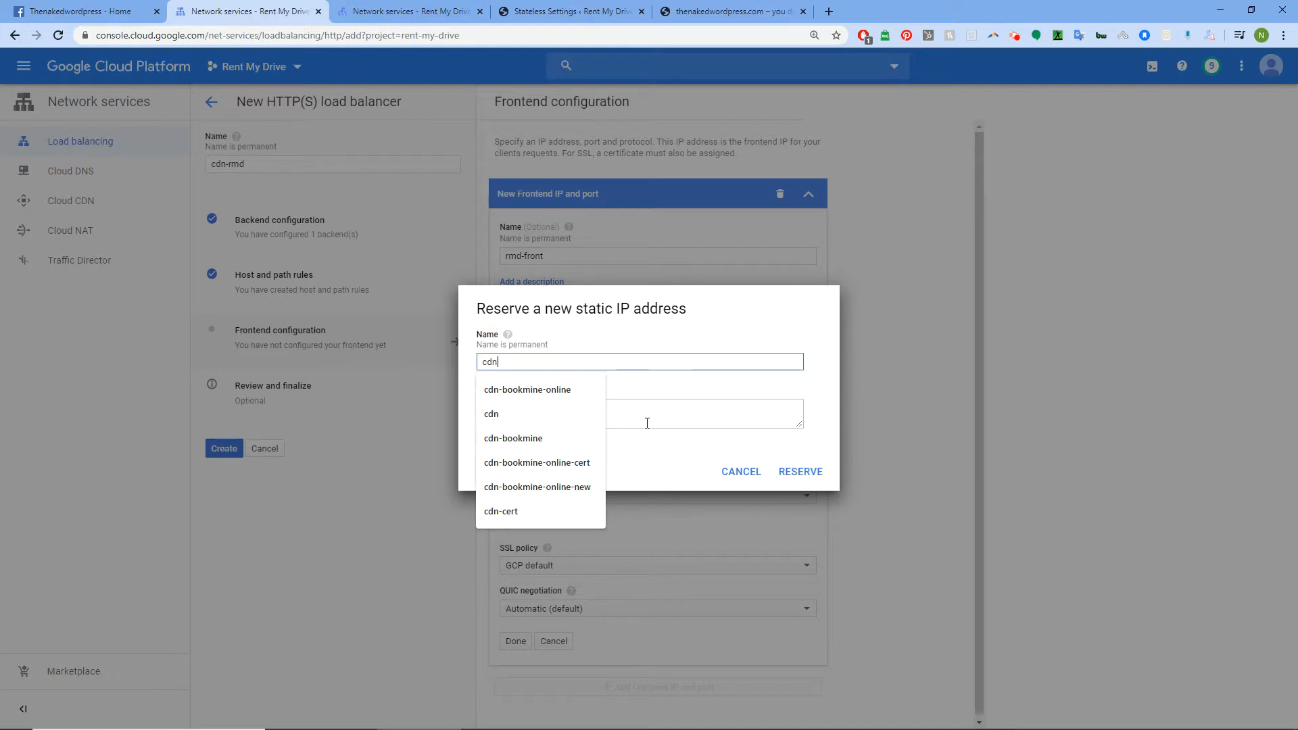
type("-rentmydrive-co")
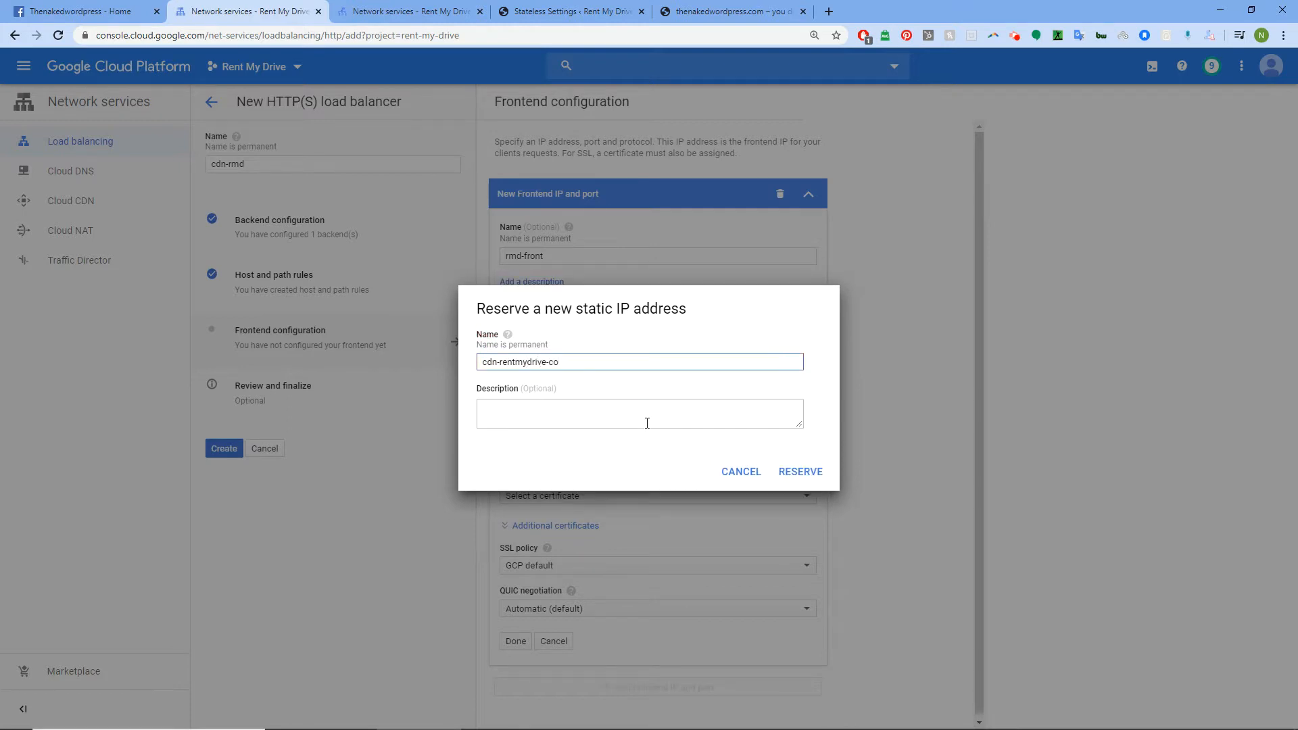
left_click(594, 417)
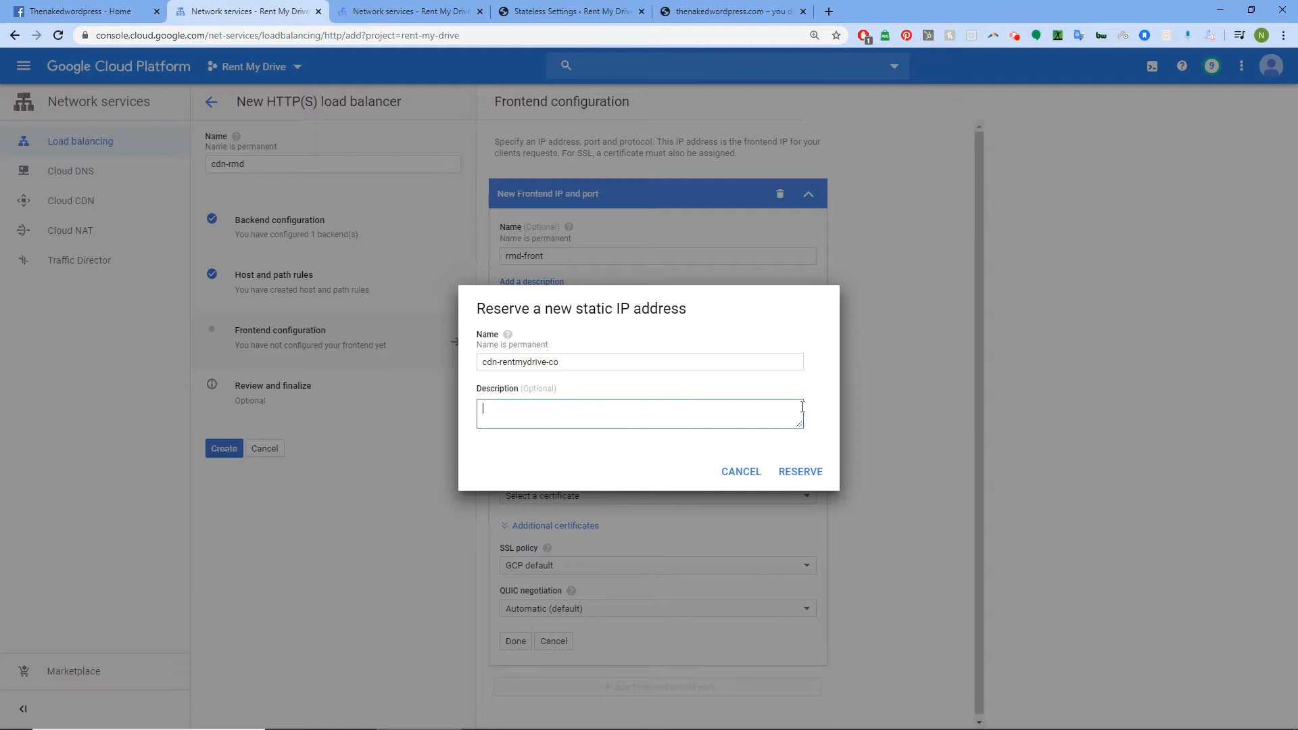
left_click(805, 472)
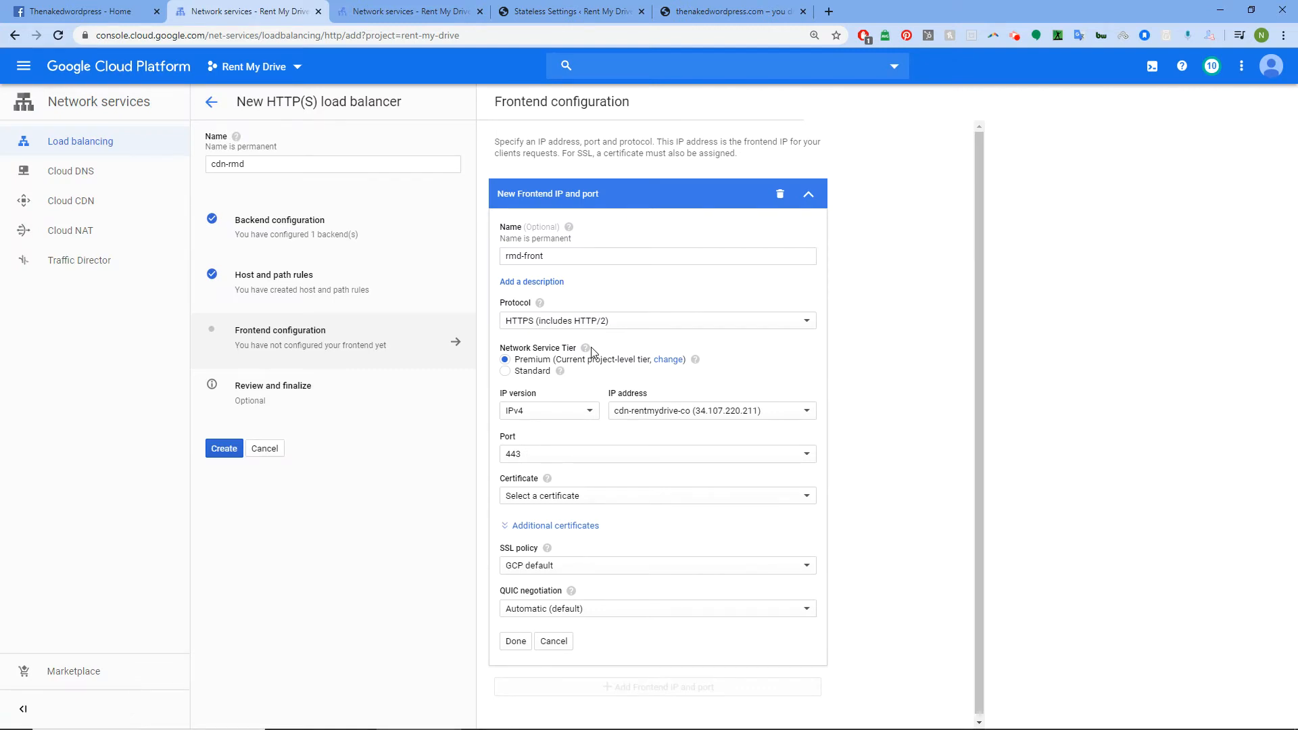
Capture the frontend's network tier, IP address and port settings with Snipping Tool and move the capture off the console
mouse_move(717, 725)
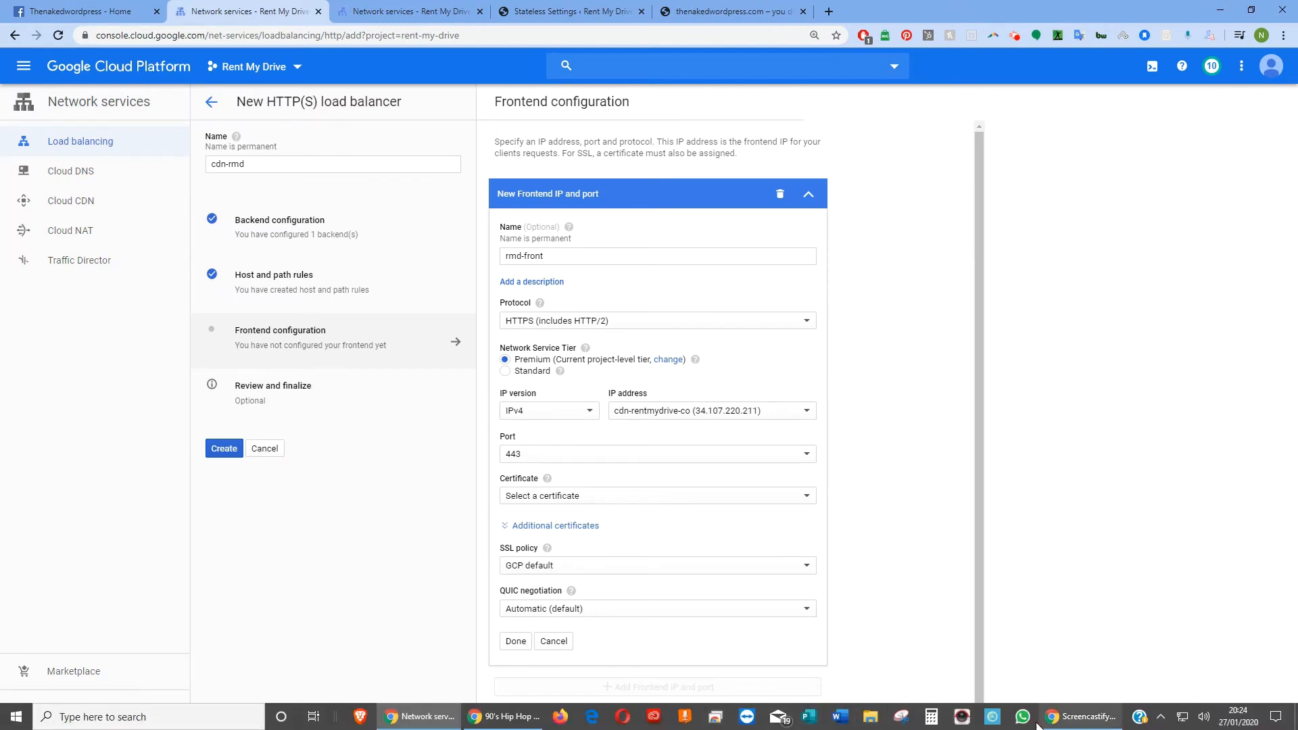
left_click(905, 722)
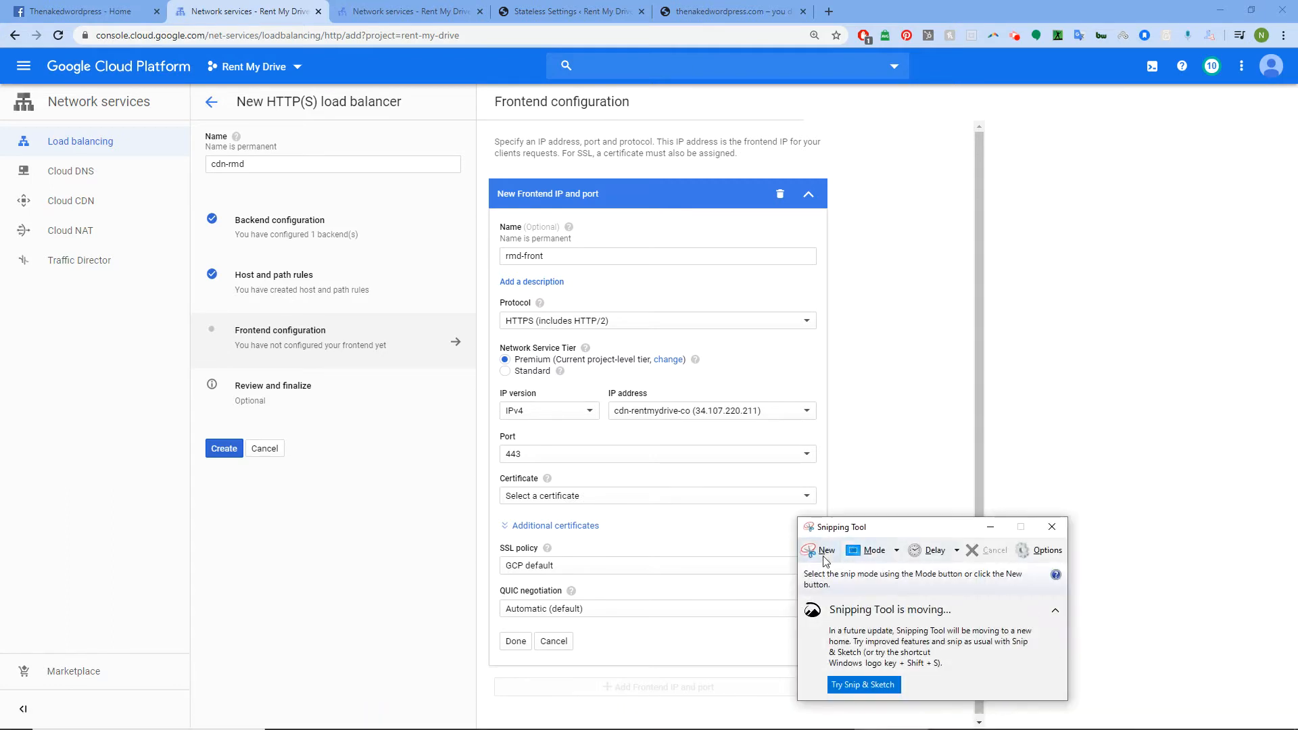
left_click(824, 550)
left_click_drag(481, 337, 873, 463)
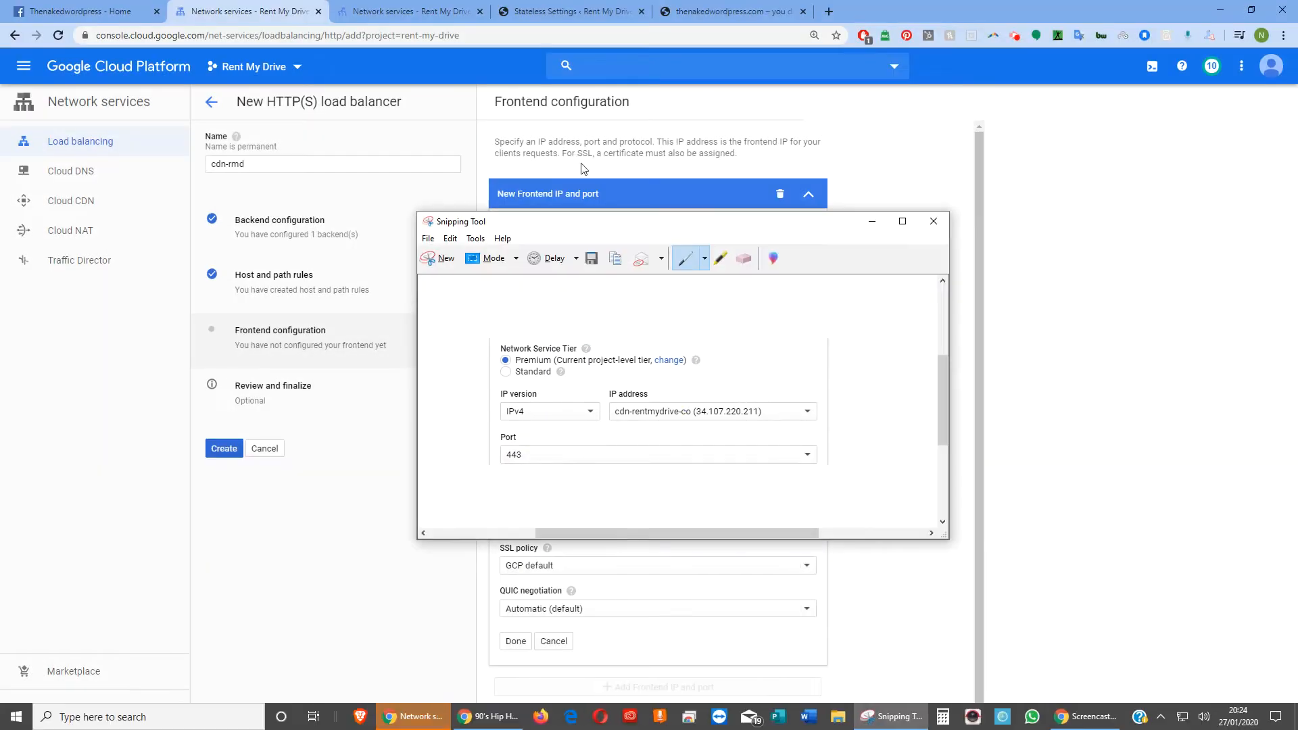
left_click_drag(517, 220, 1297, 267)
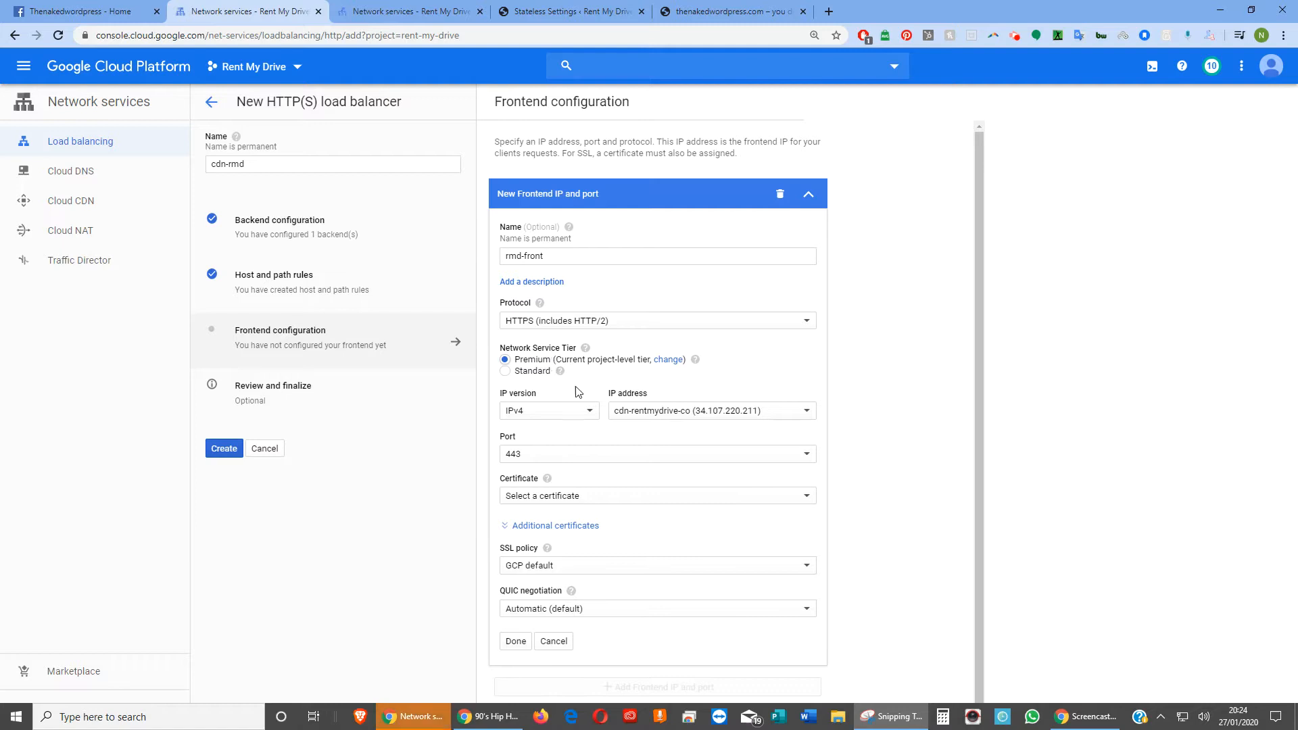
Try to create a Google-managed certificate named rmd-cert for the domain cdn.rentmydrive.co
left_click(806, 496)
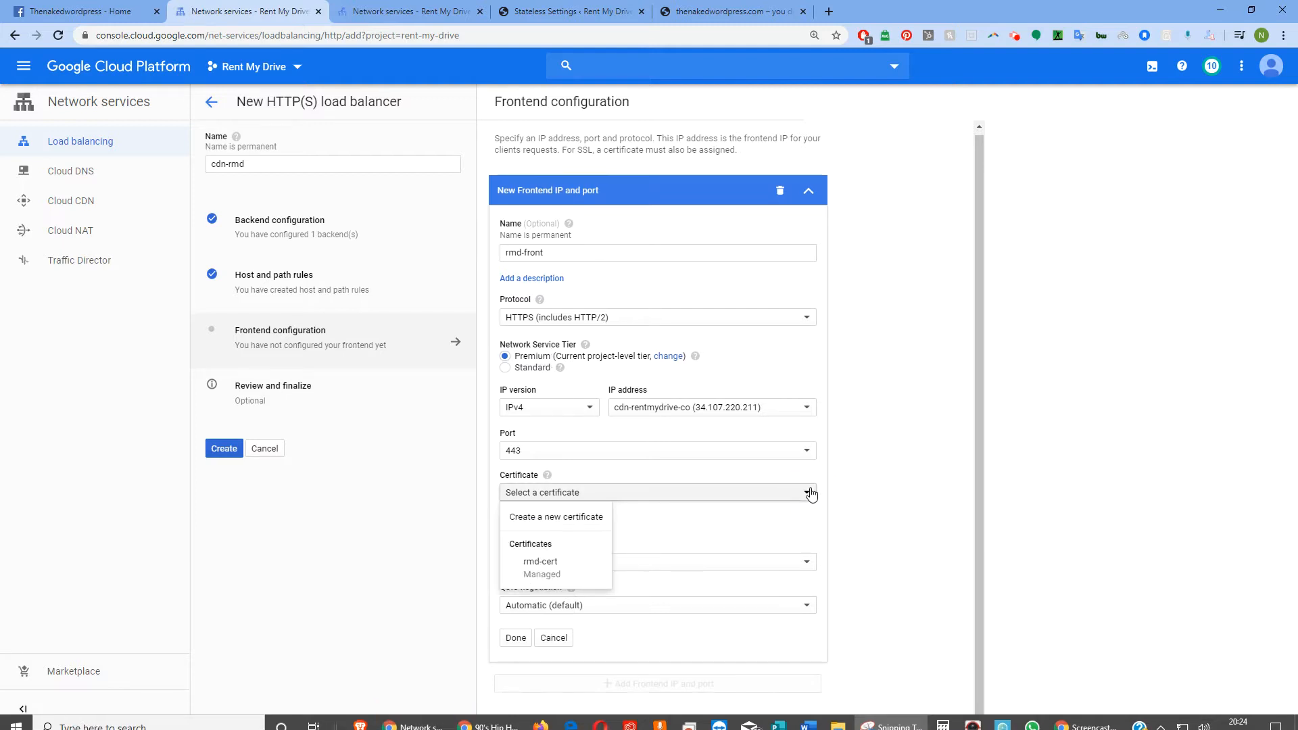
left_click(545, 518)
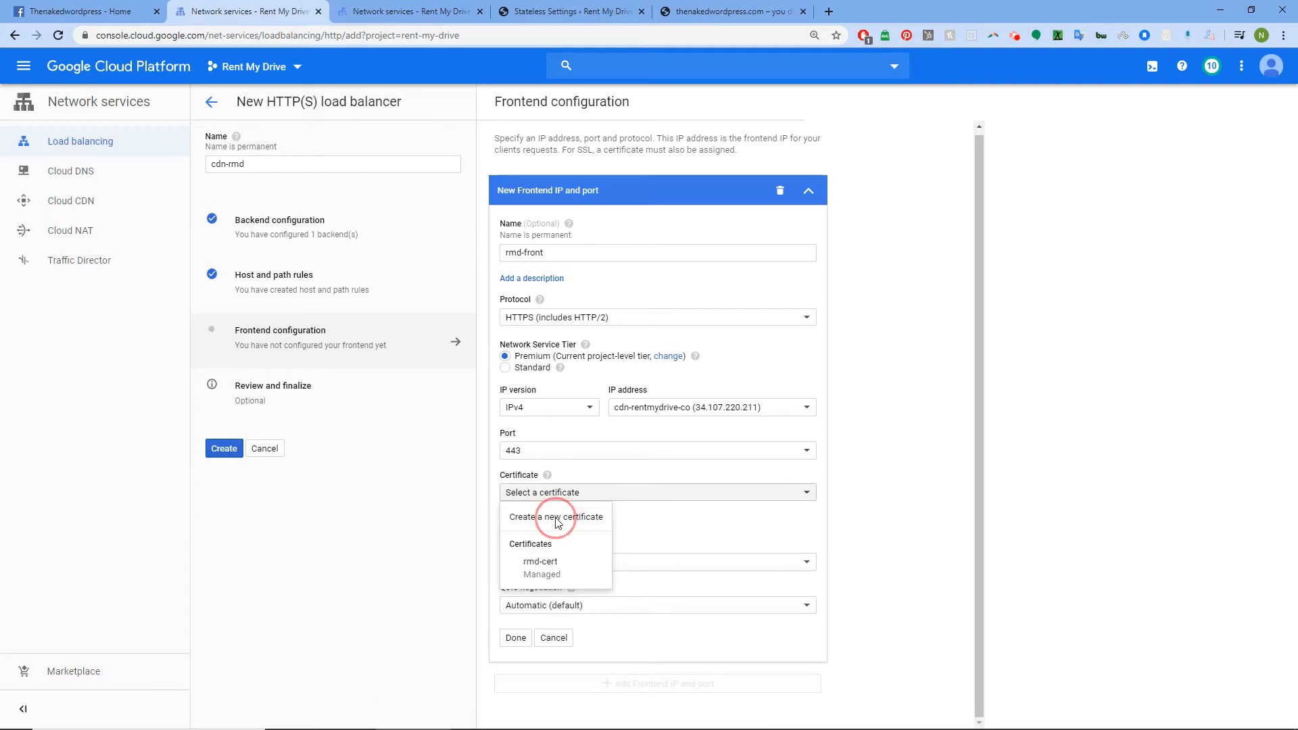
left_click(295, 113)
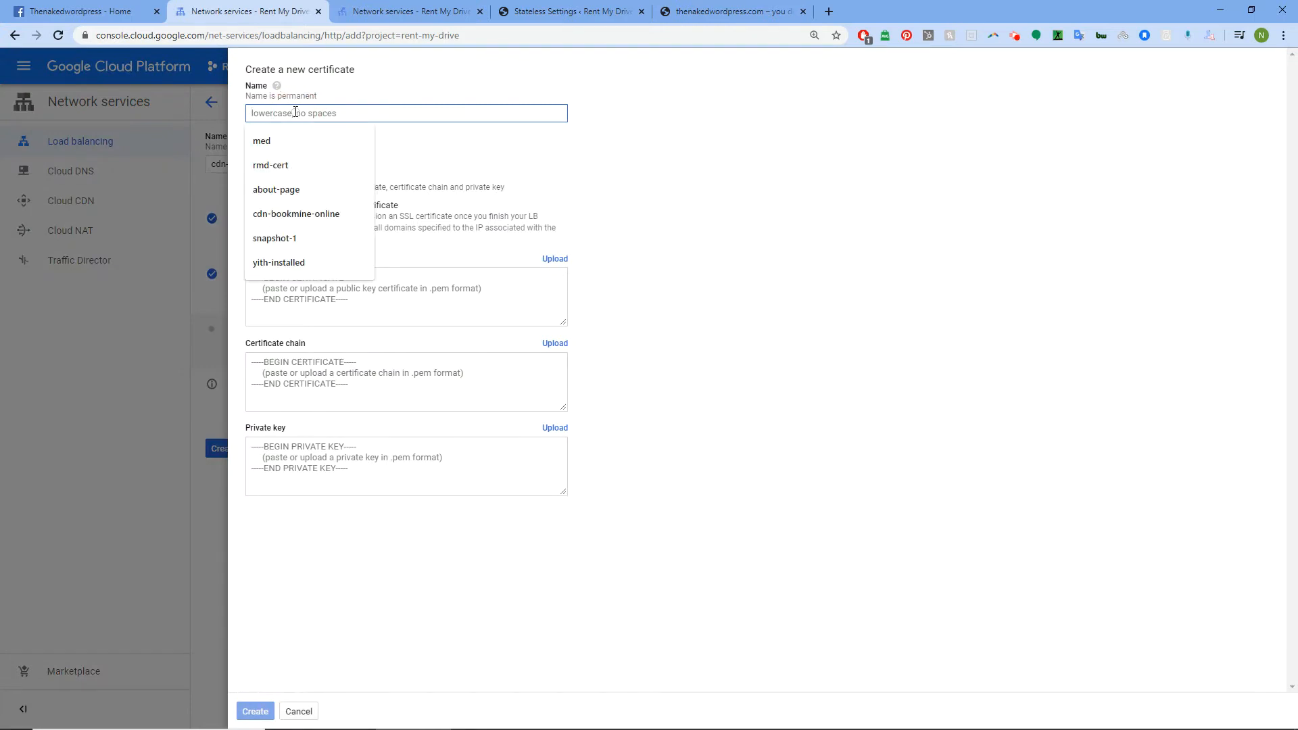
type("rmd-cer")
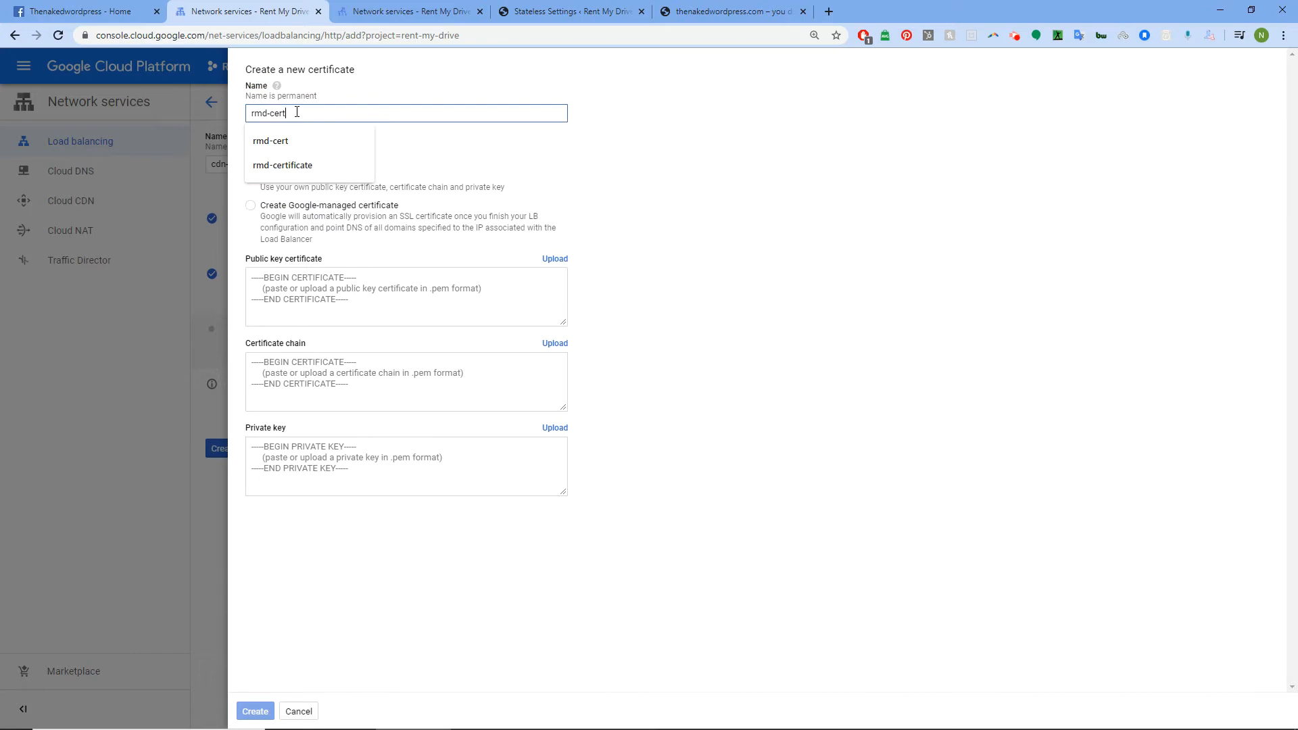
type("t")
left_click(316, 137)
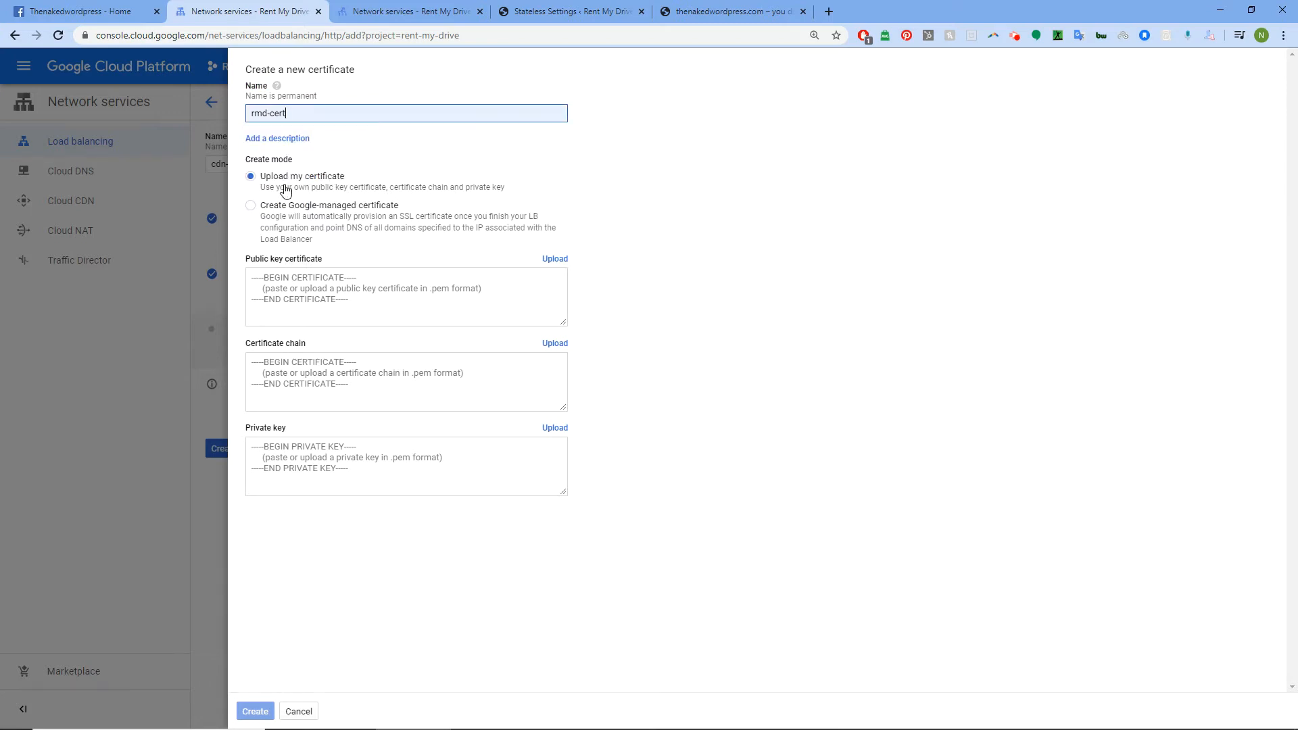
left_click(263, 211)
left_click(287, 281)
type("cdn.rentmydrive.co")
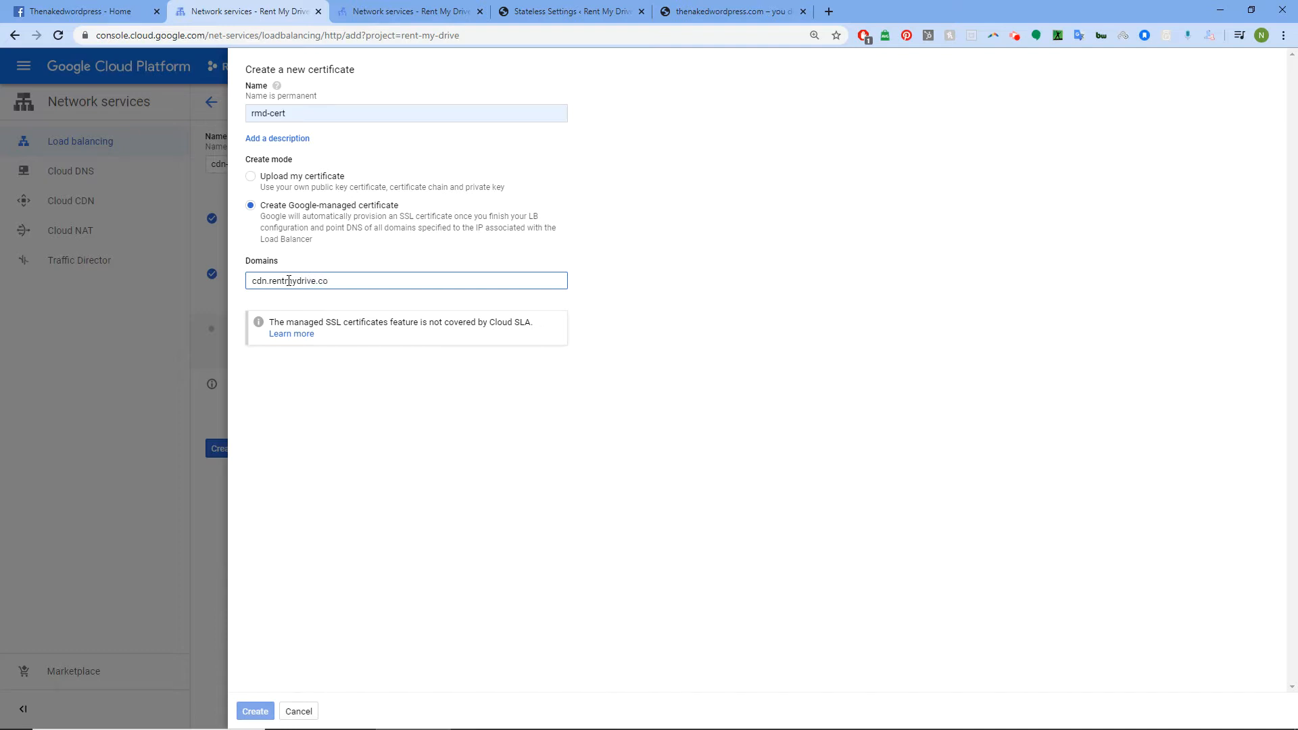
key("Return")
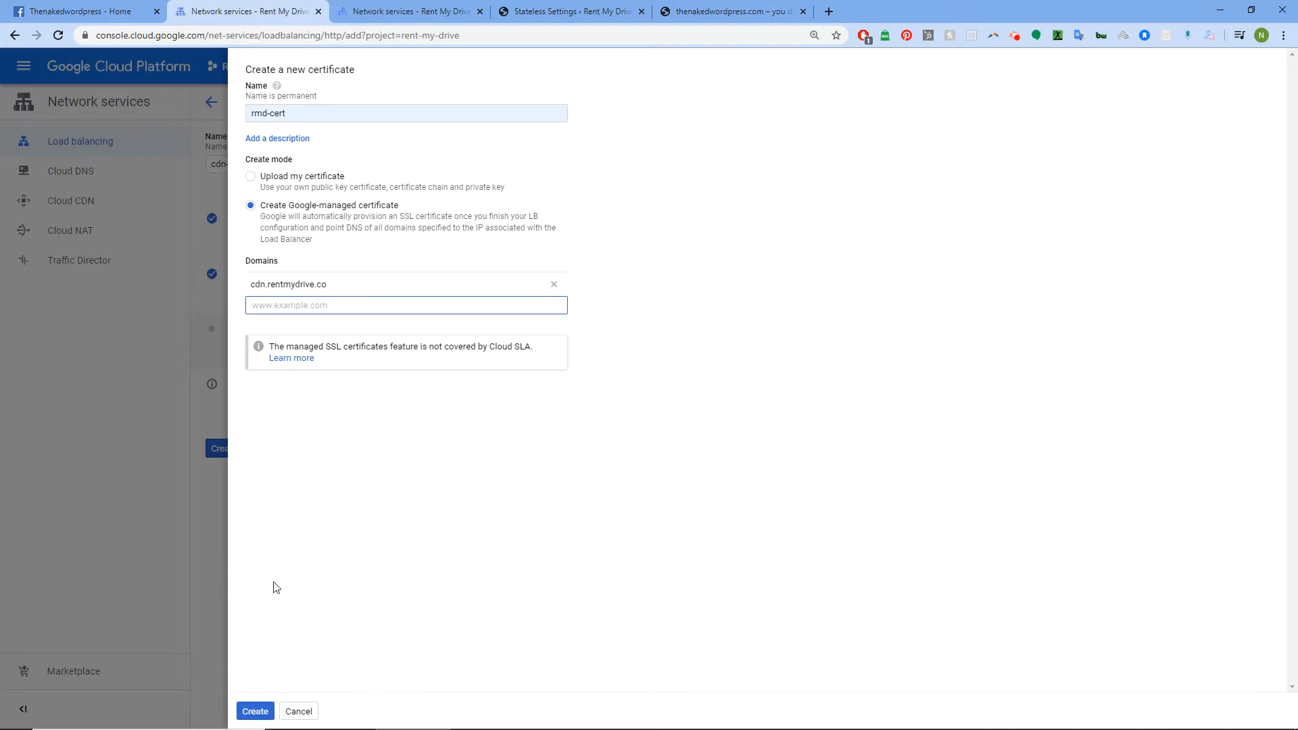
left_click(263, 713)
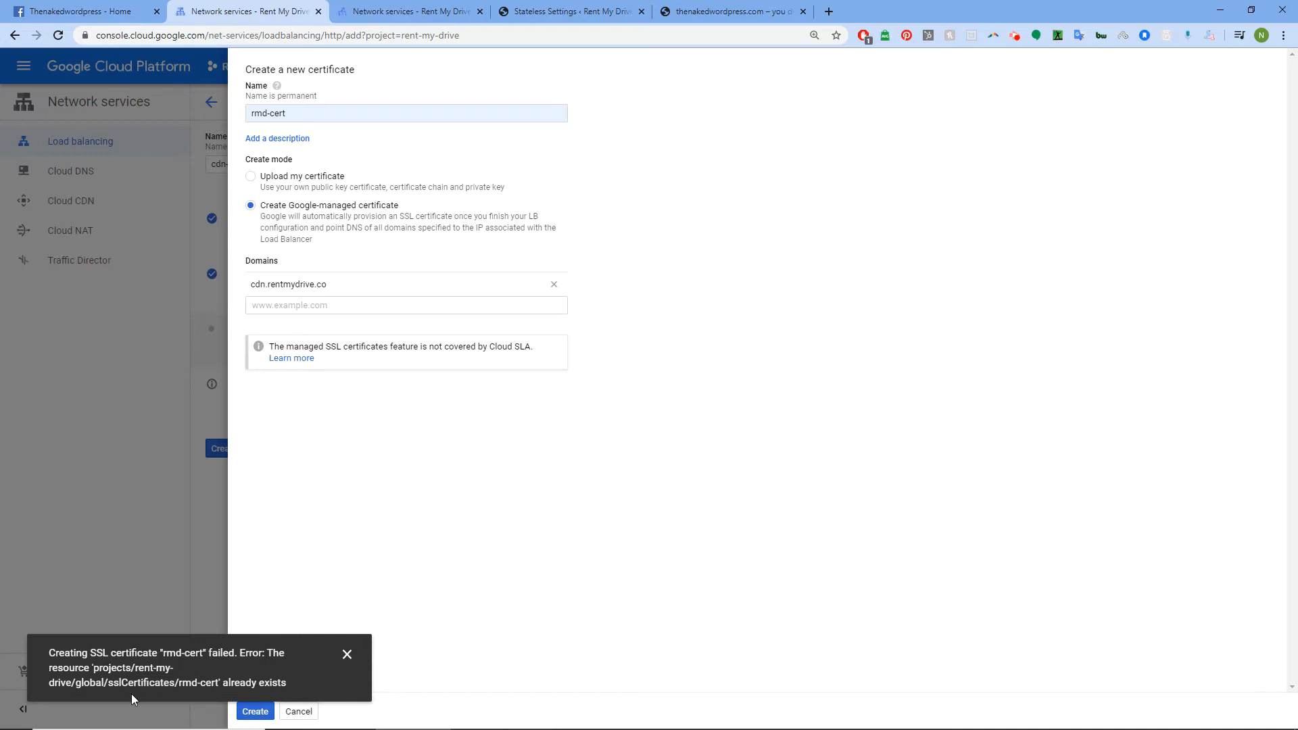
left_click(347, 654)
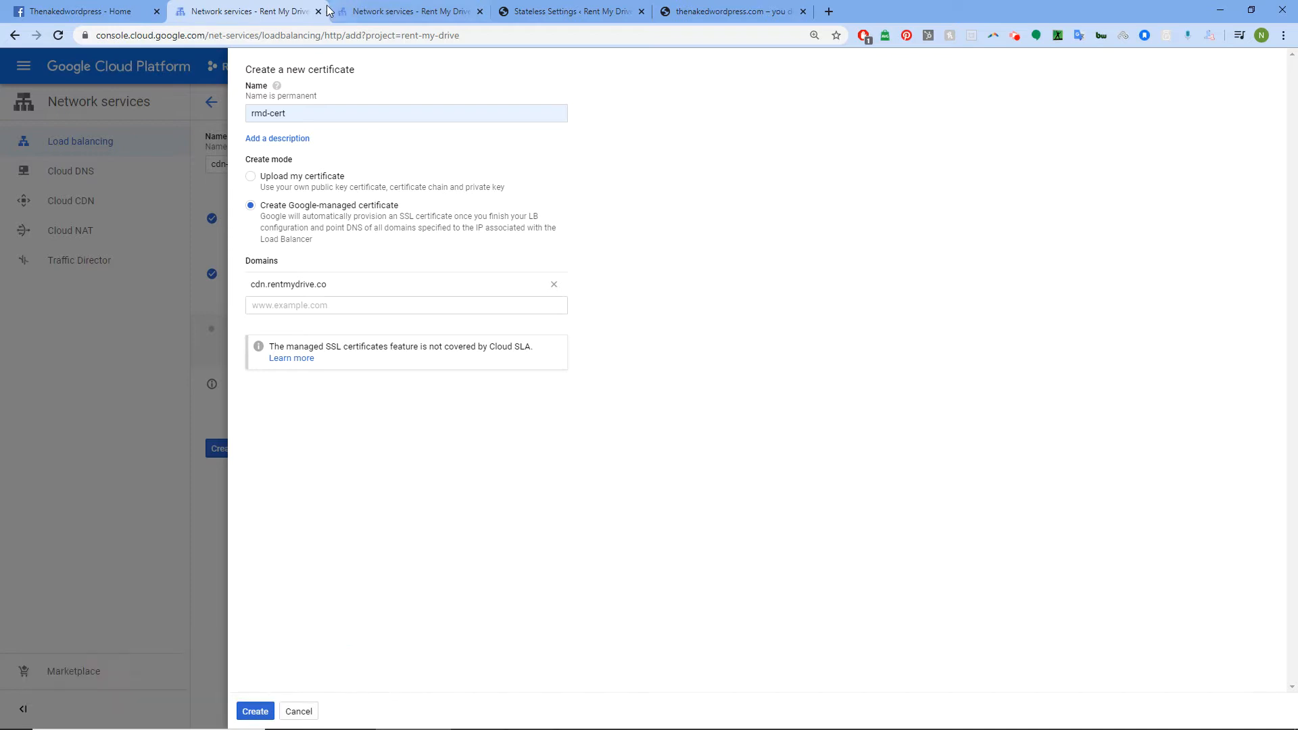
Rename the new certificate rmd-certificate-12 and create it for the frontend
left_click(292, 116)
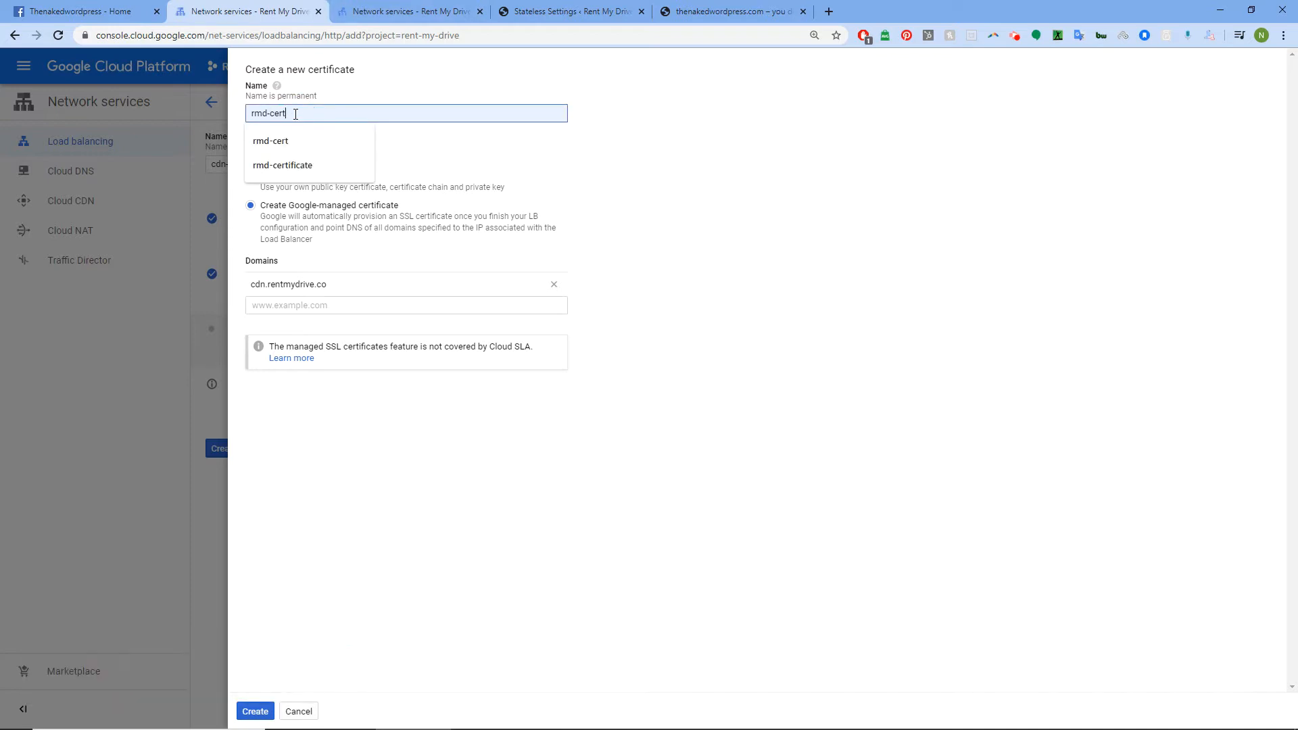
type("ificate")
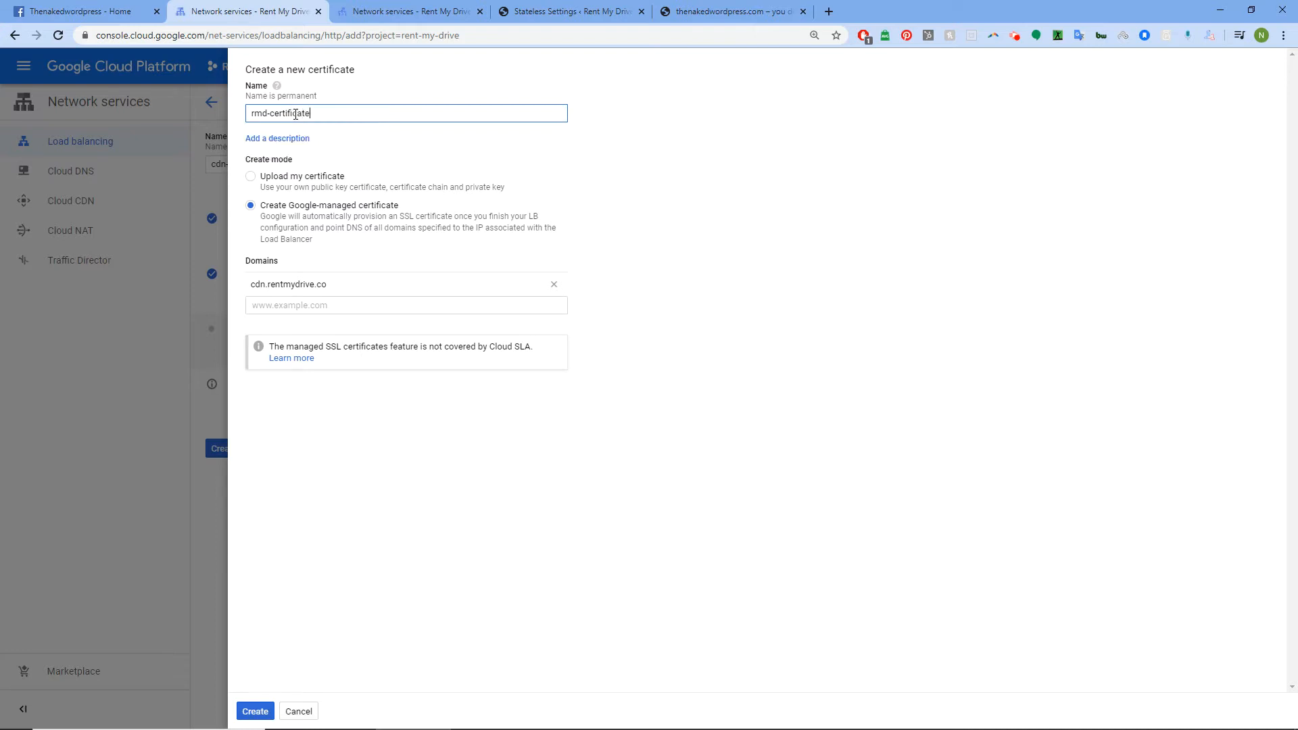
type("-12")
left_click(259, 715)
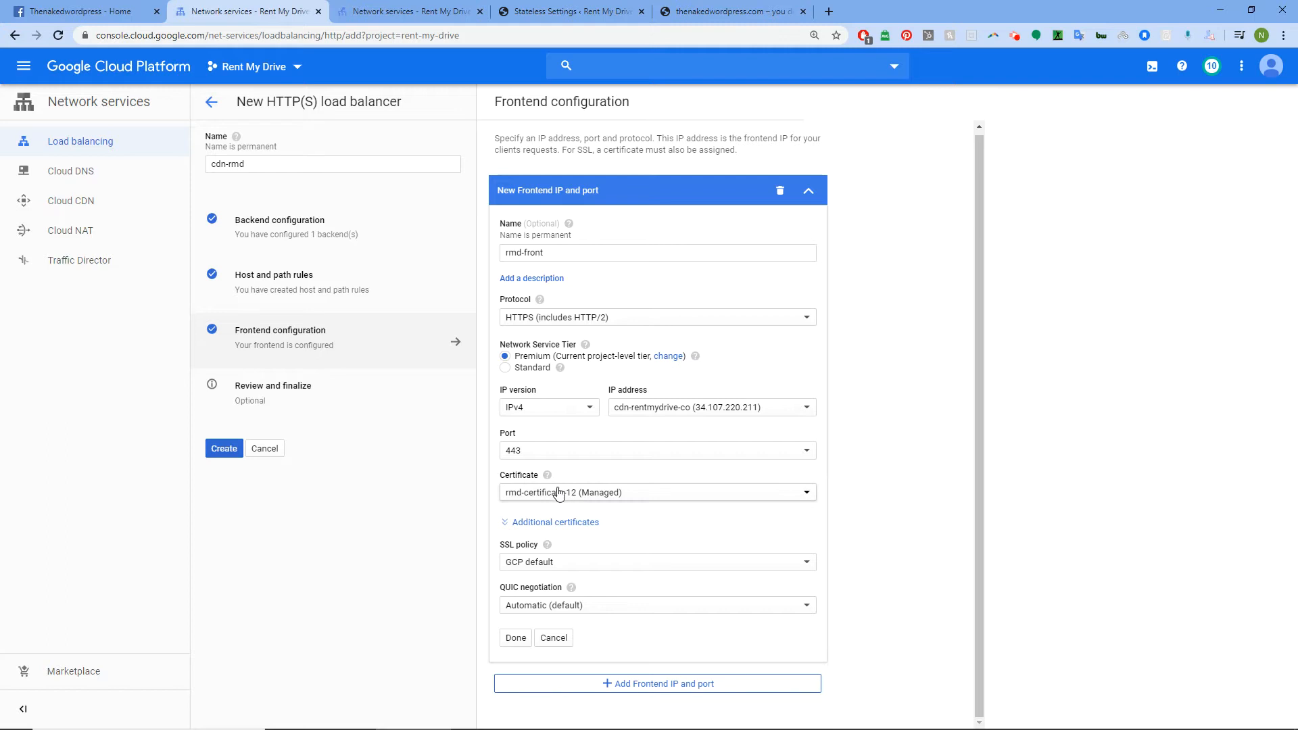
Create the cdn-rmd load balancer and open Cloud DNS in the second Network services browser tab
left_click(225, 450)
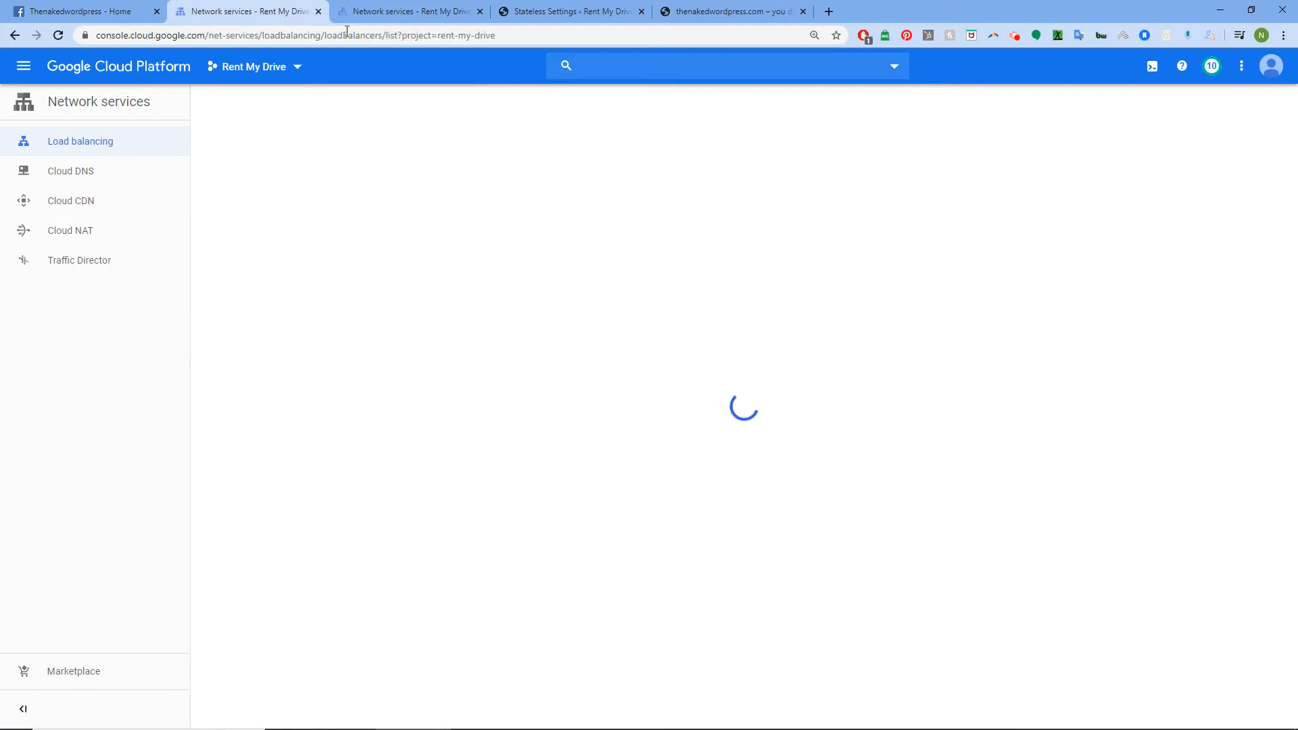
left_click(371, 12)
left_click(65, 171)
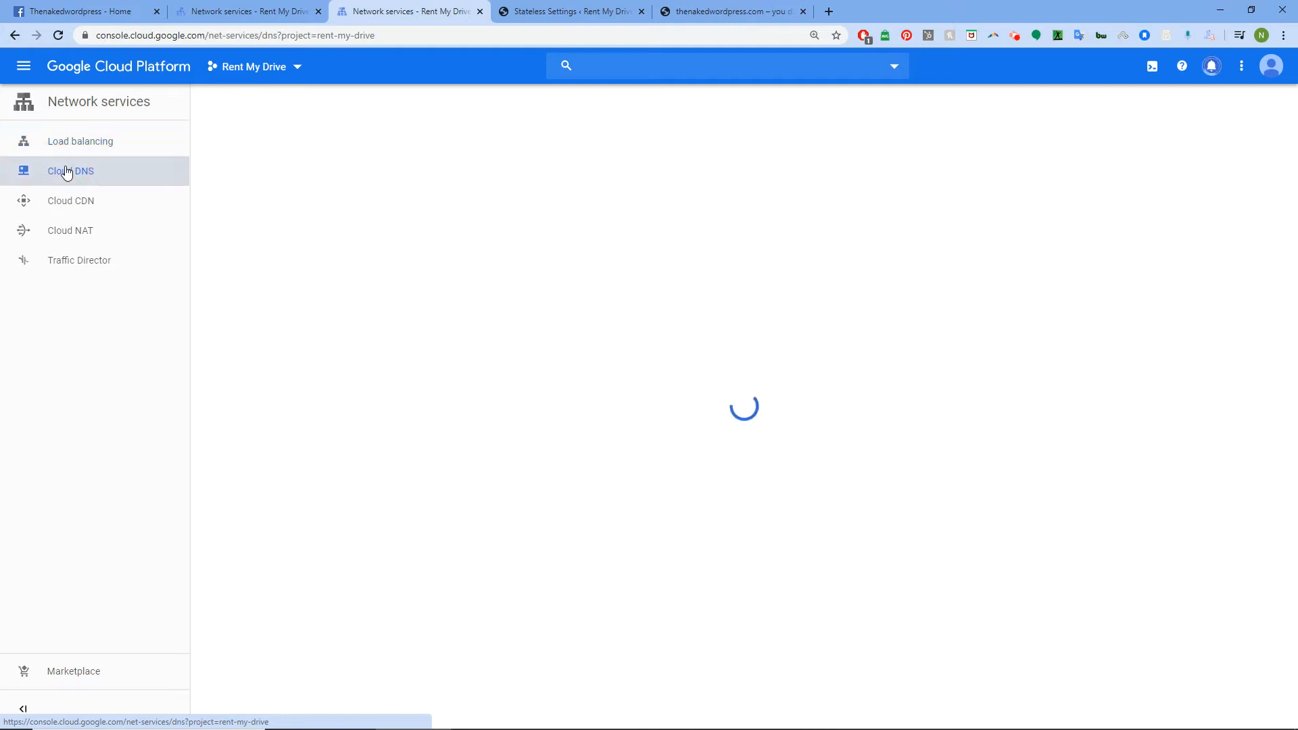
Open the "configure a CNAME" documentation linked under the Domain field in the WordPress Stateless Settings
left_click(609, 11)
scroll(748, 483, "down", 10)
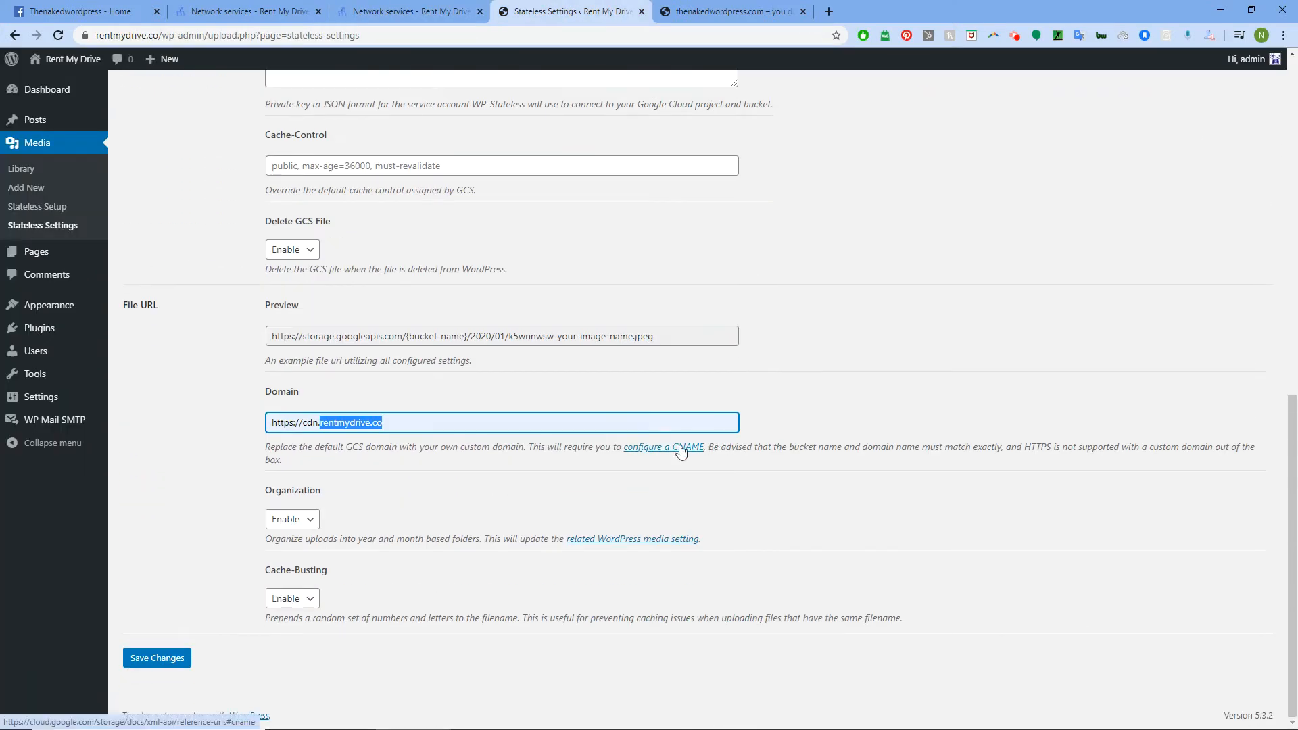
right_click(678, 444)
key("Escape")
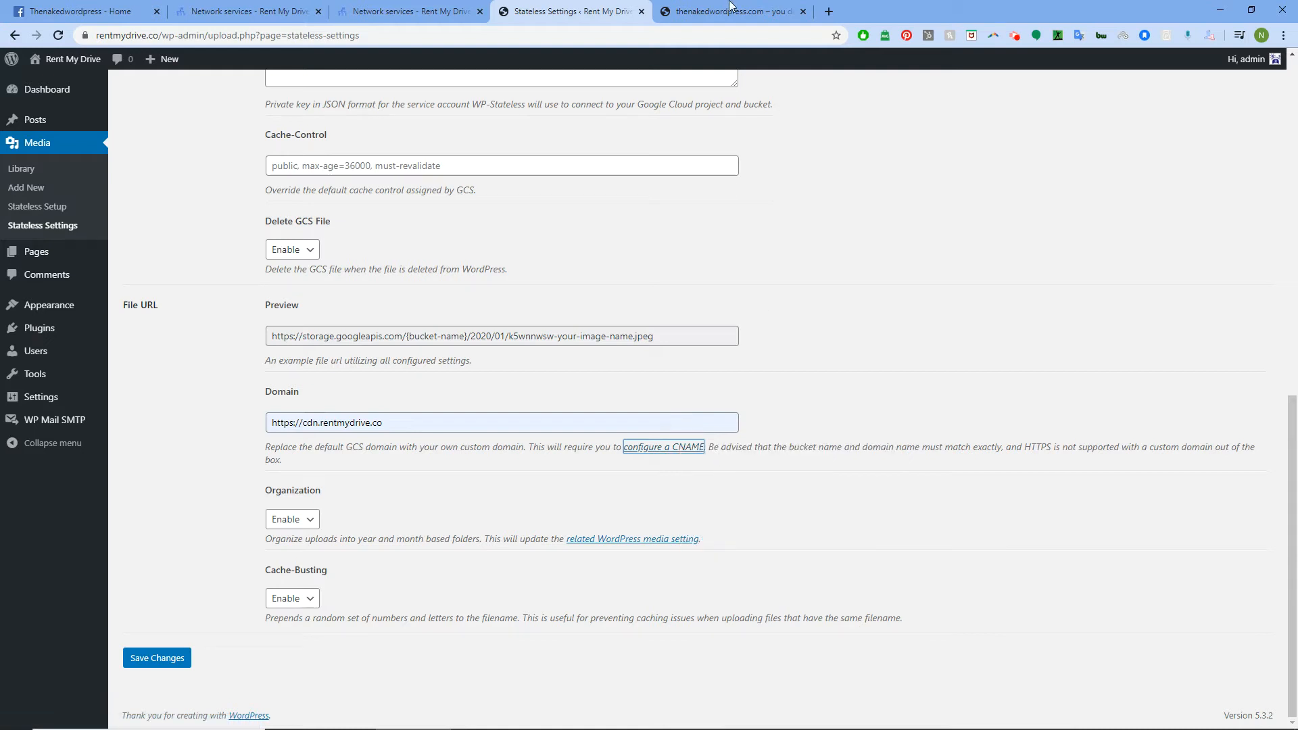
left_click(722, 7)
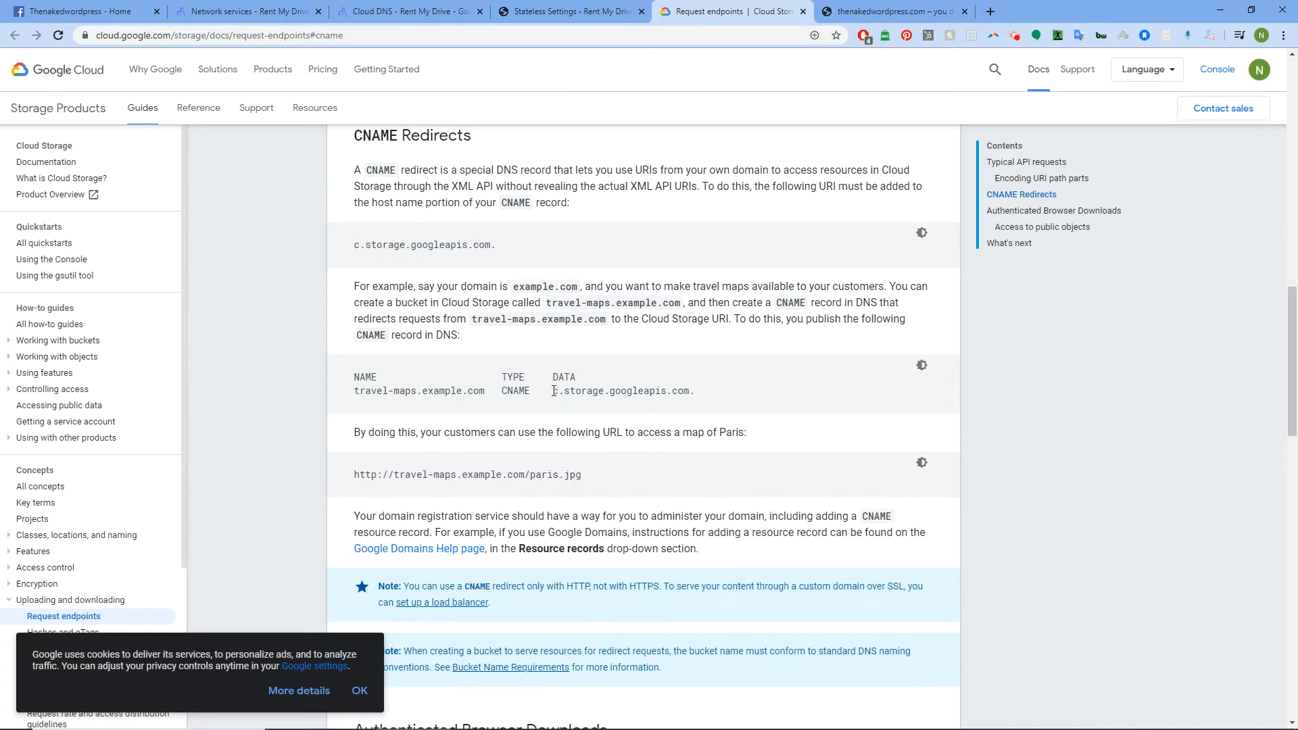
Start an A record set for cdn in the rent-my-drive DNS zone with a TTL of 1 minute
left_click_drag(561, 393, 690, 402)
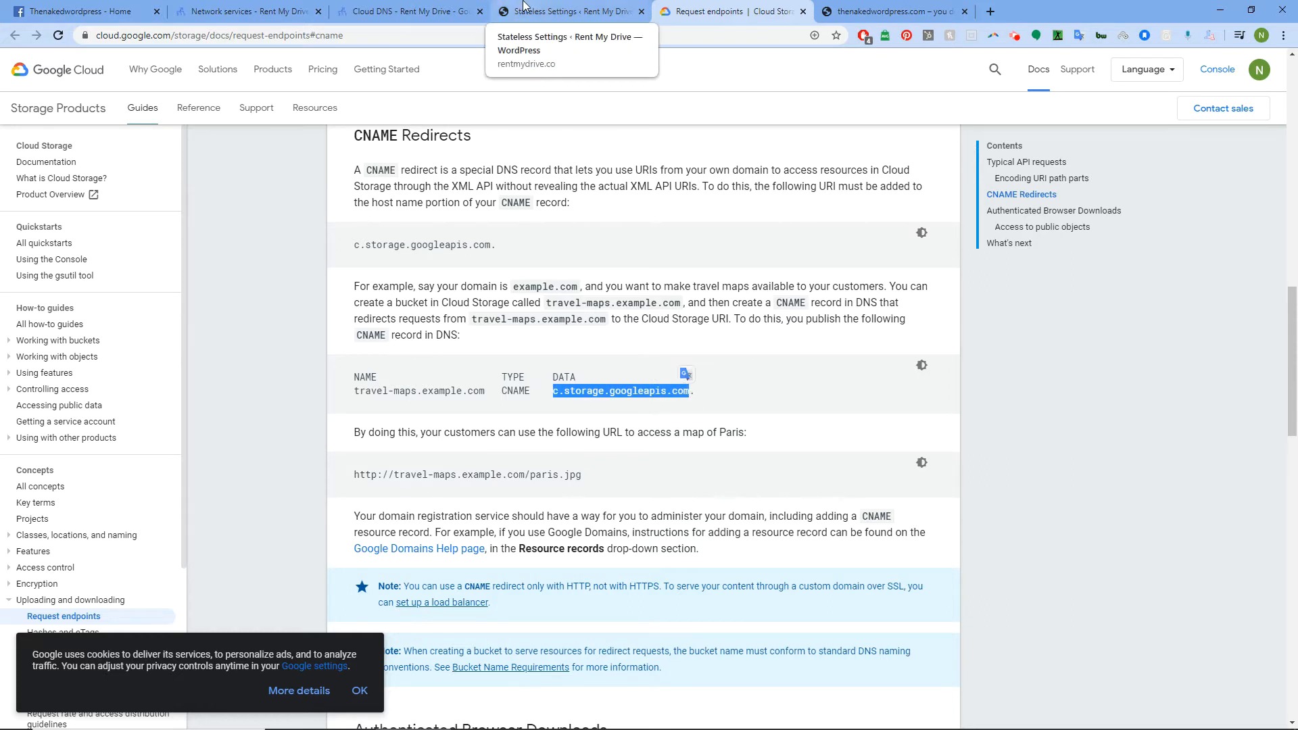
left_click(409, 7)
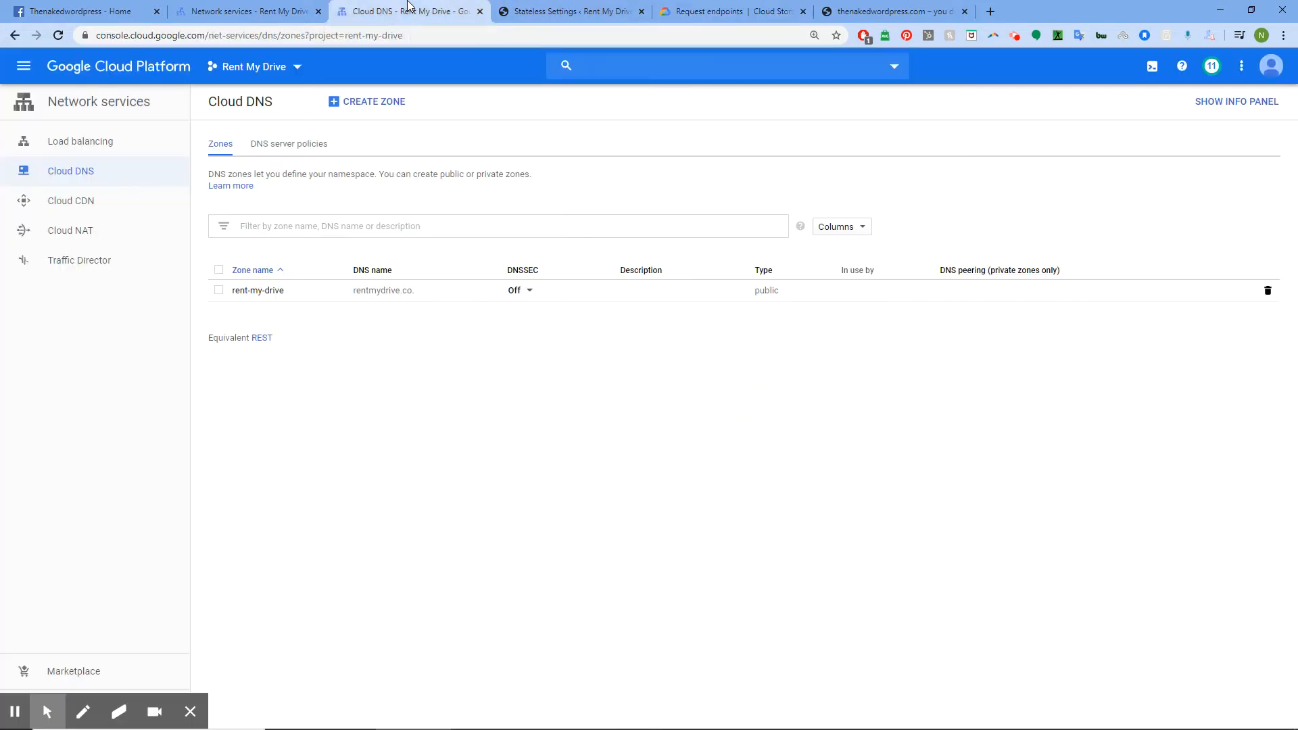
left_click(261, 290)
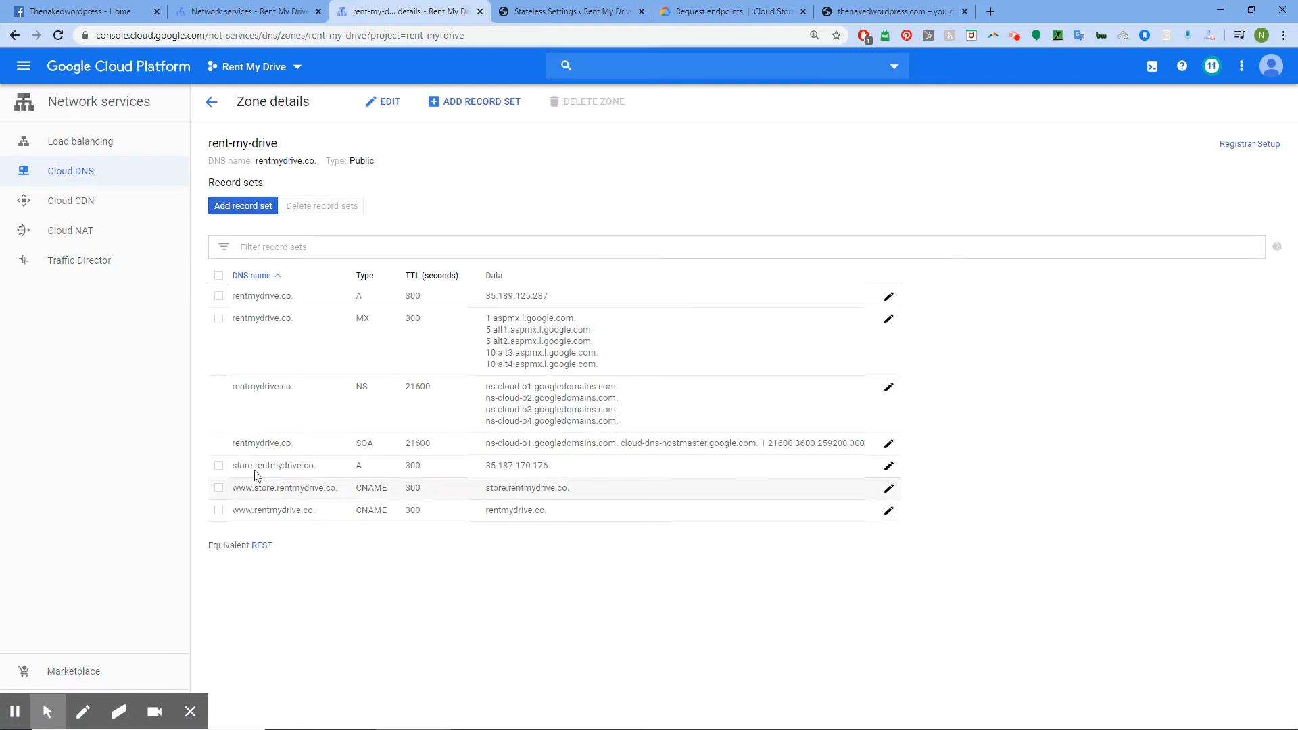
left_click(247, 208)
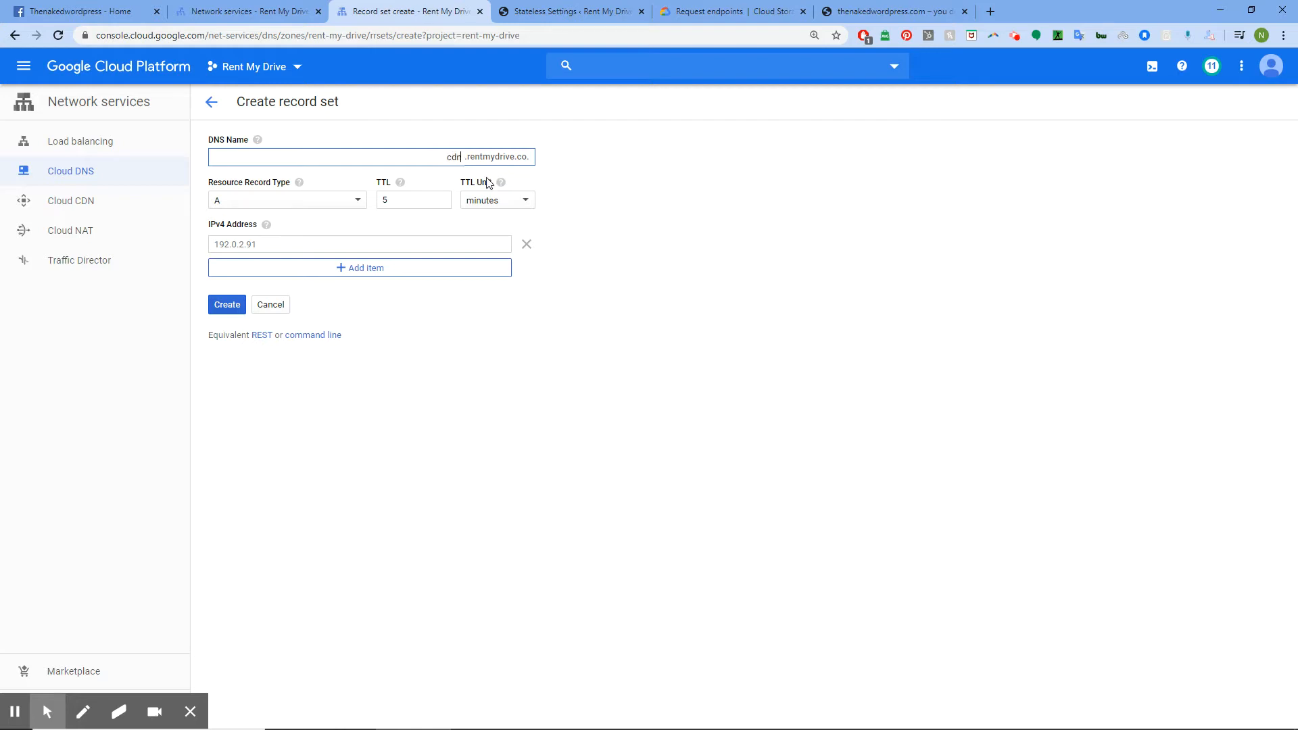
left_click_drag(412, 199, 378, 201)
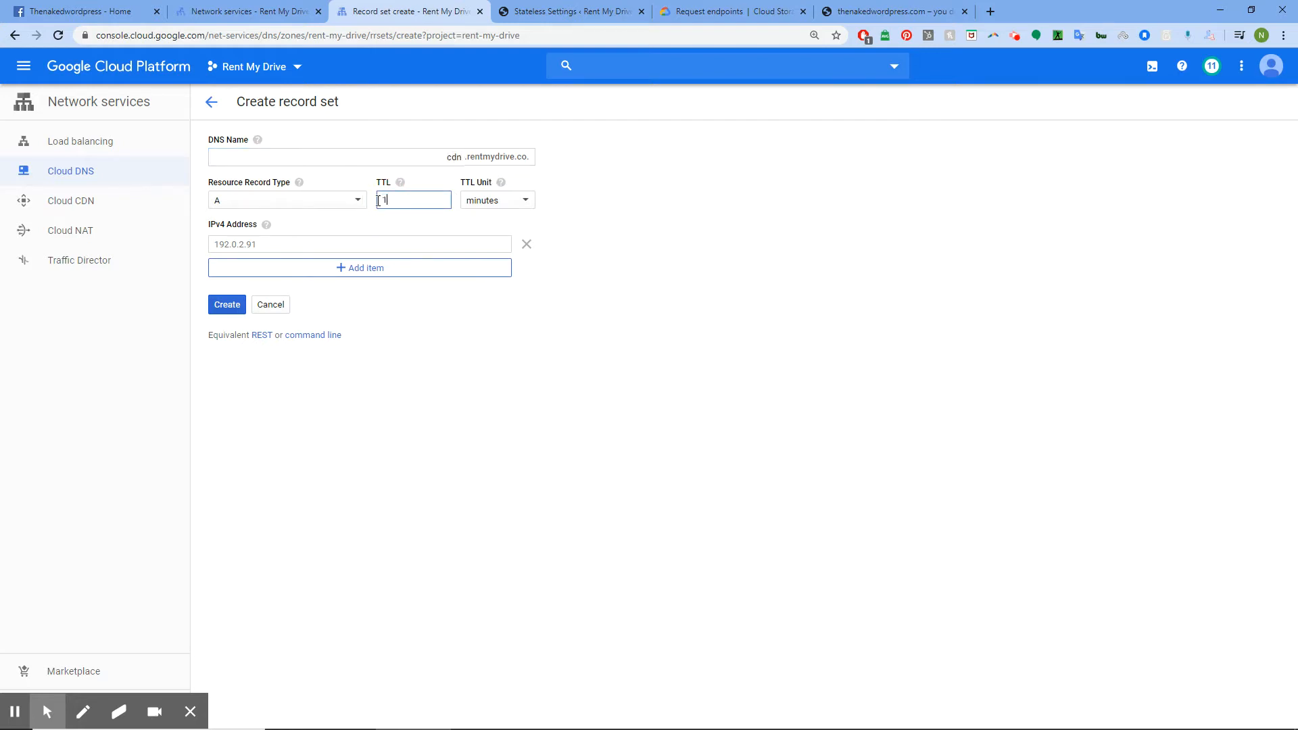
left_click(263, 243)
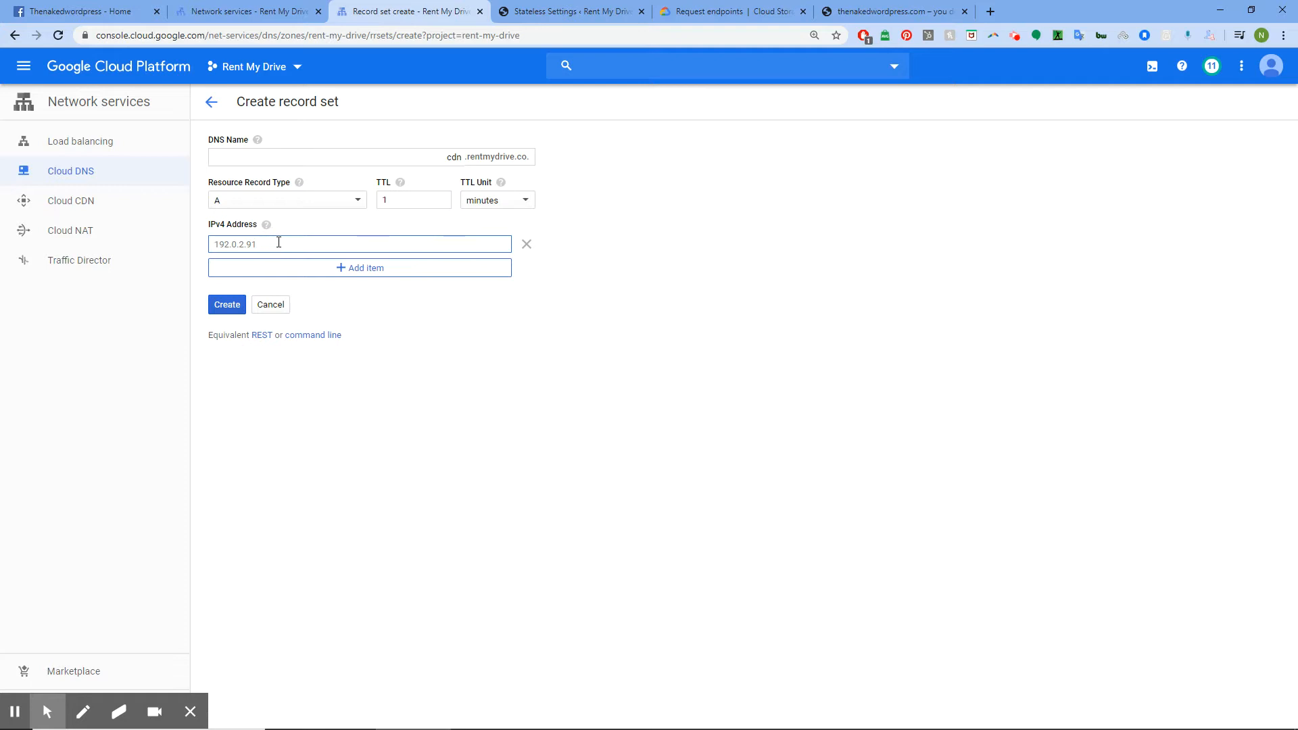
Copy the external address of the cdn-rentmydrive-co static IP from the VPC network's external IP addresses
left_click(254, 11)
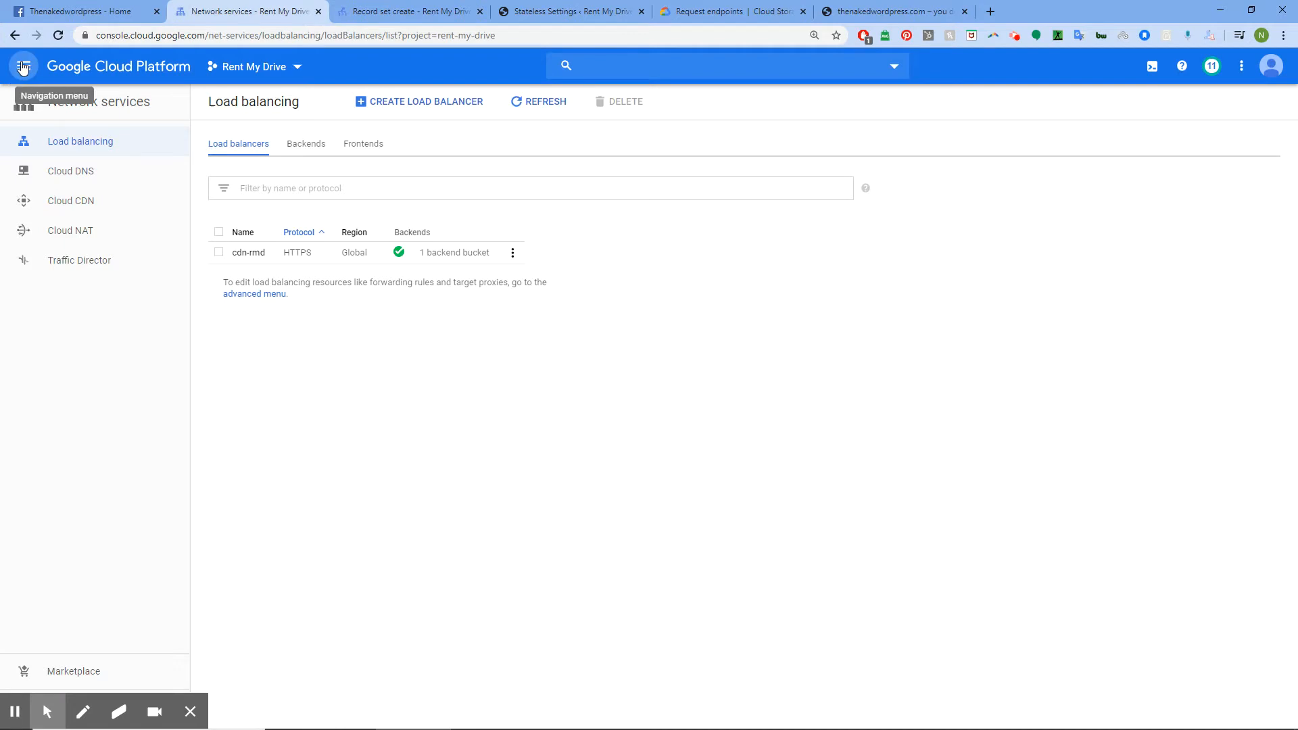
left_click(22, 66)
mouse_move(102, 248)
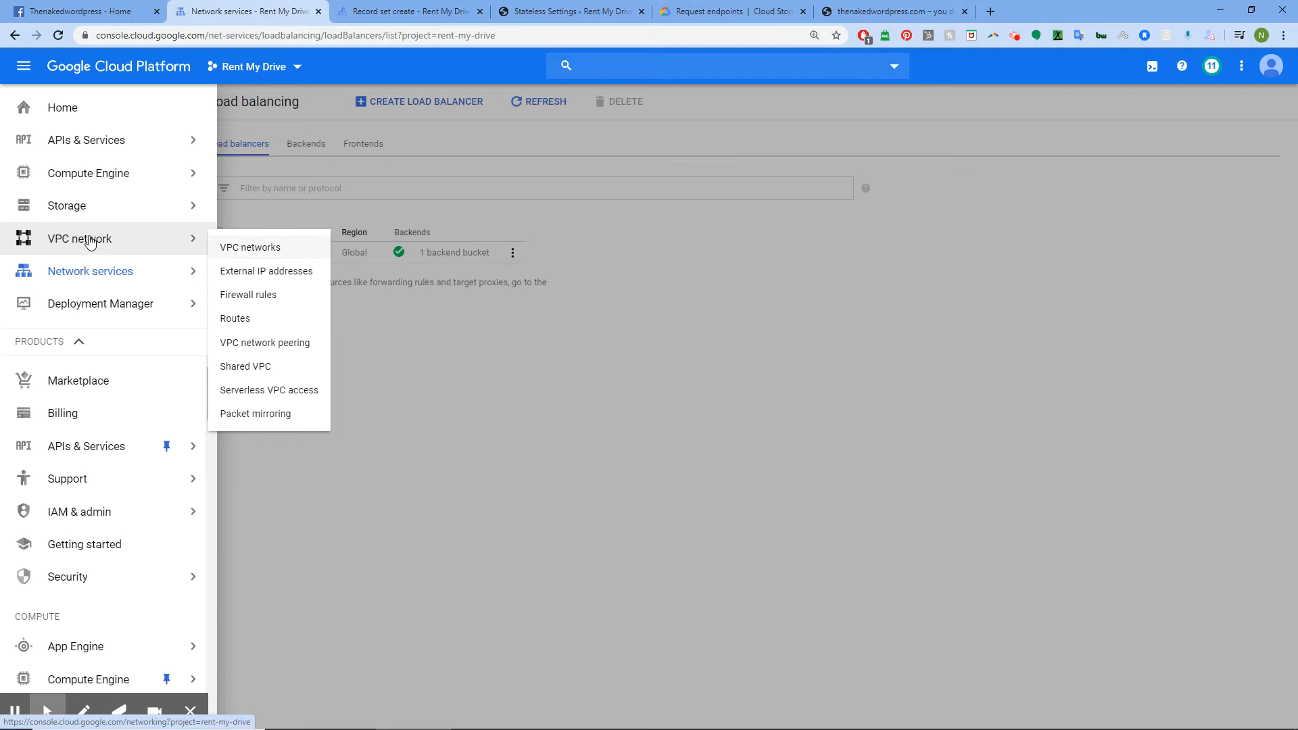
left_click(271, 272)
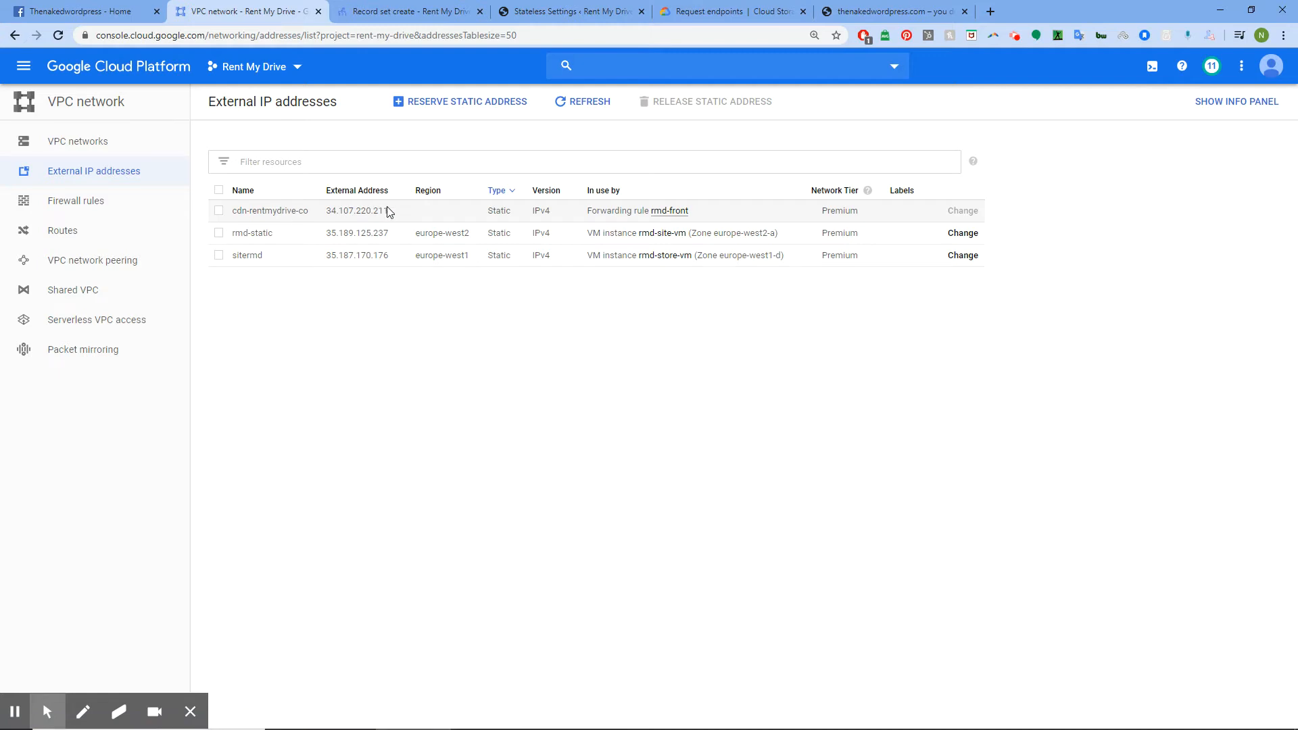
left_click_drag(390, 213, 345, 215)
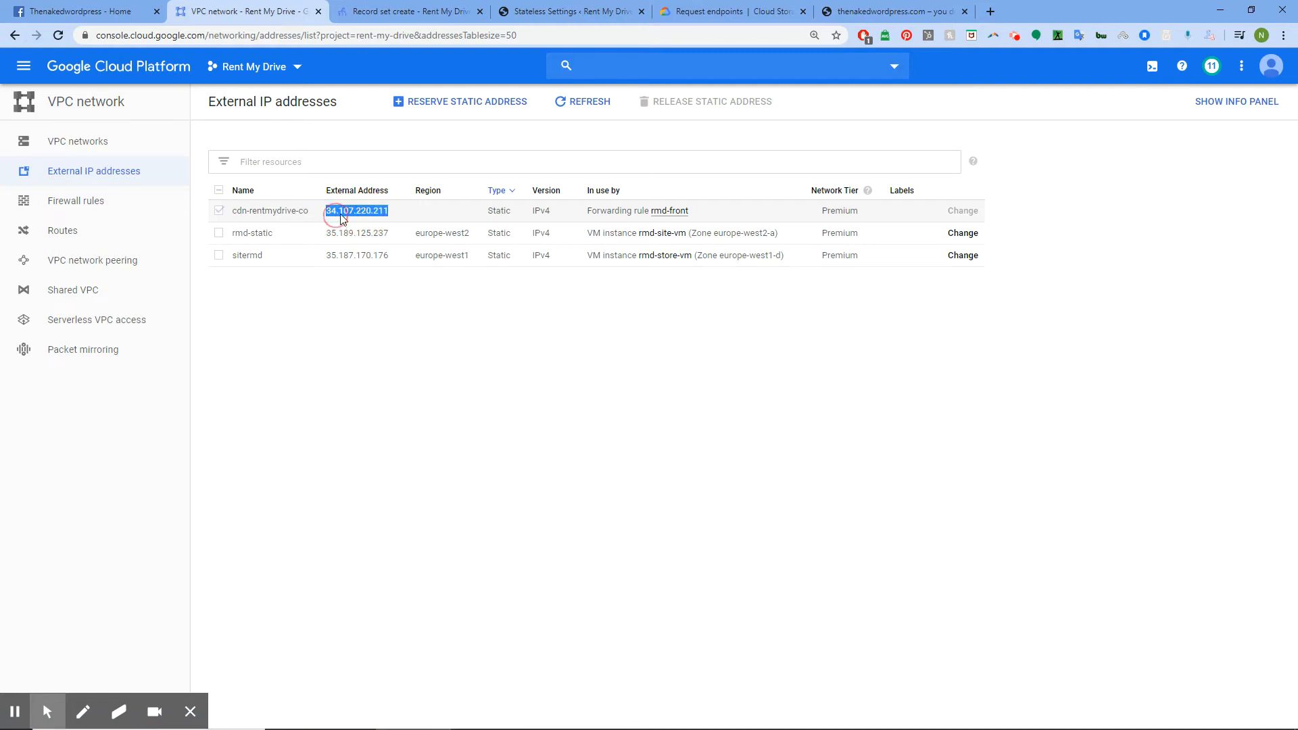
right_click(346, 214)
left_click(362, 221)
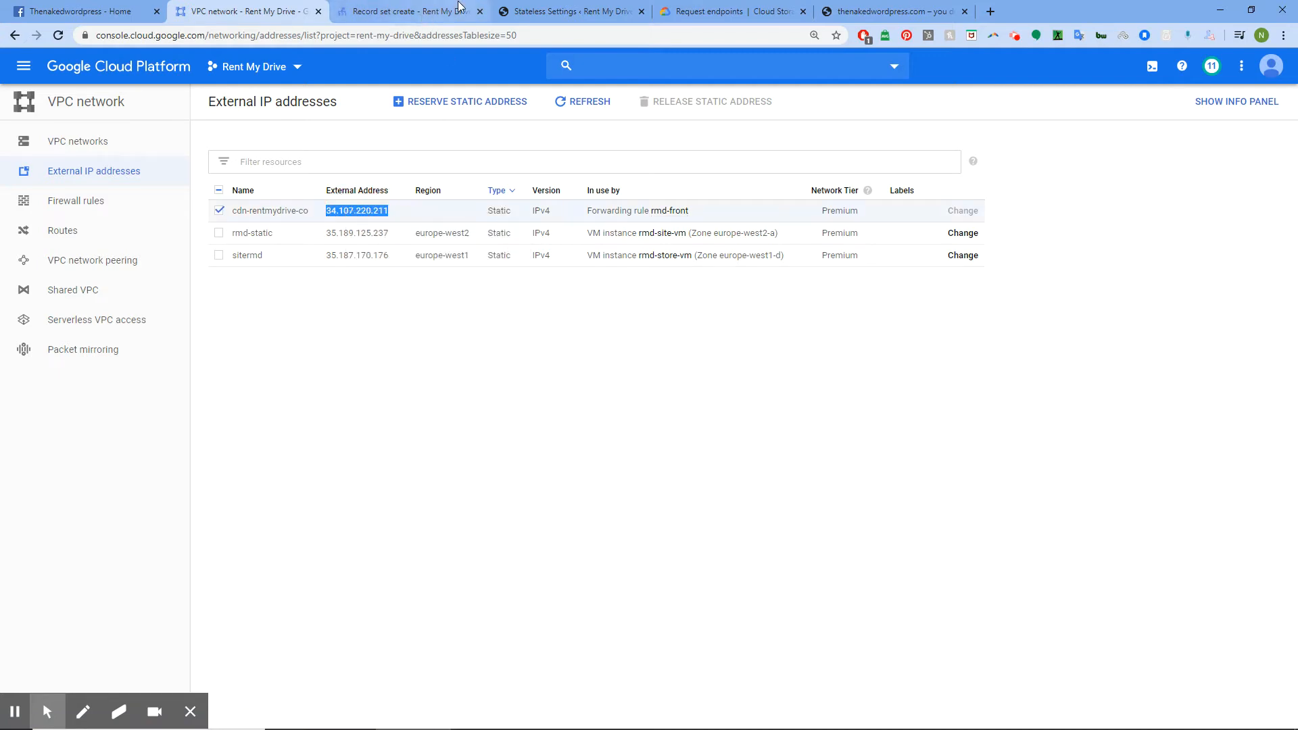
Paste the copied address as the cdn record's IPv4 address and create the record set
left_click(398, 10)
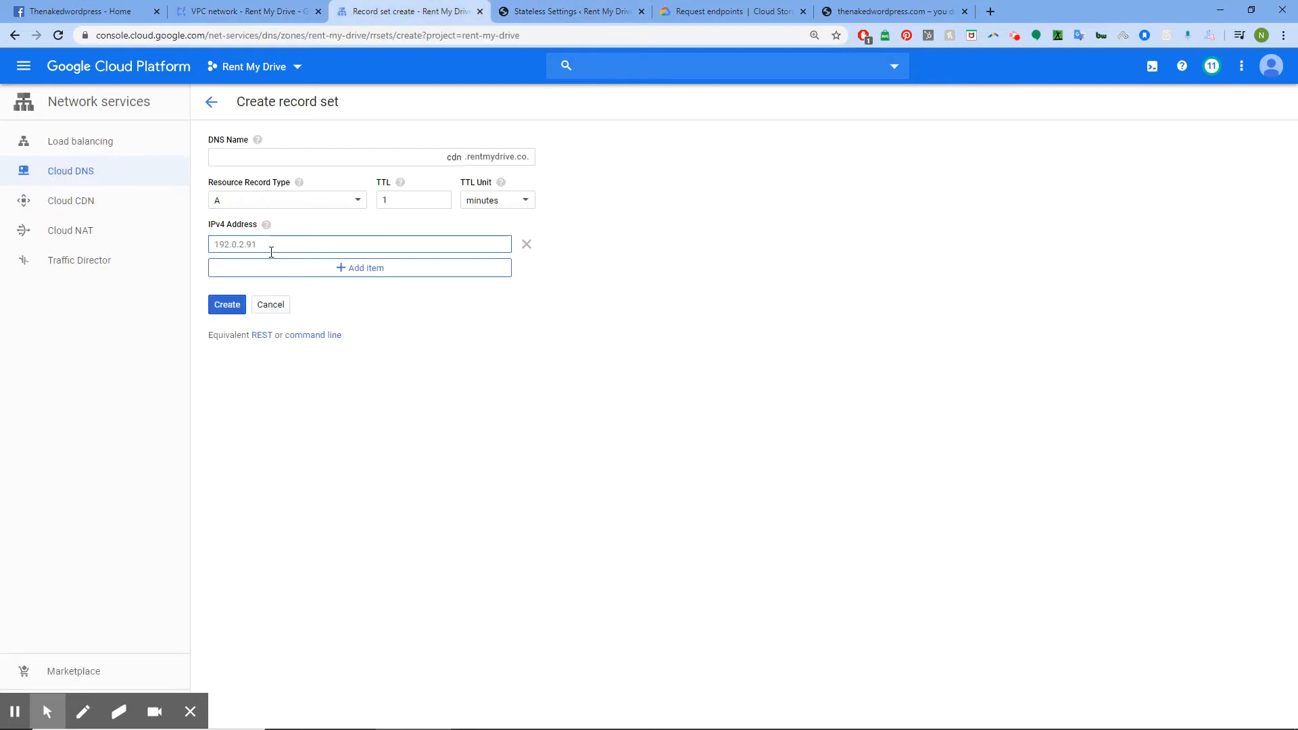
key("ctrl+v")
left_click(227, 305)
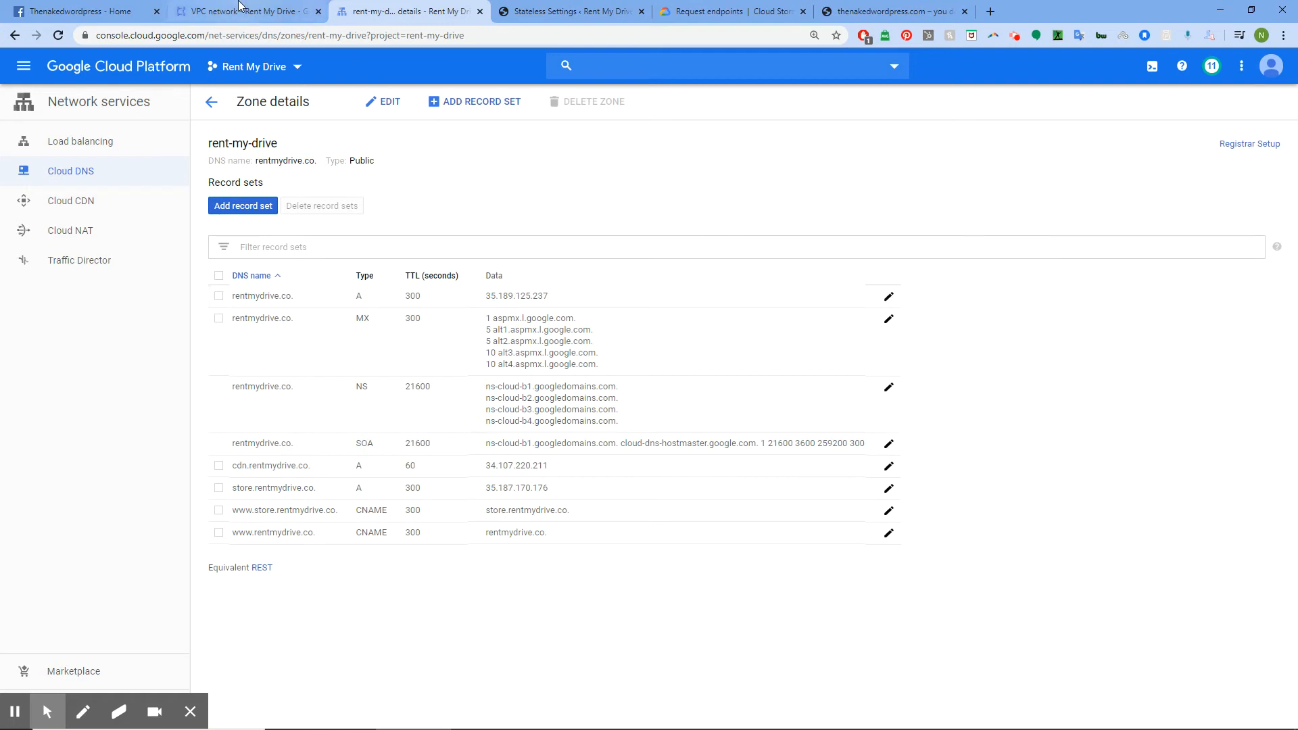
Review the Bucket and Service Account JSON fields in the WordPress Stateless Settings
left_click(240, 9)
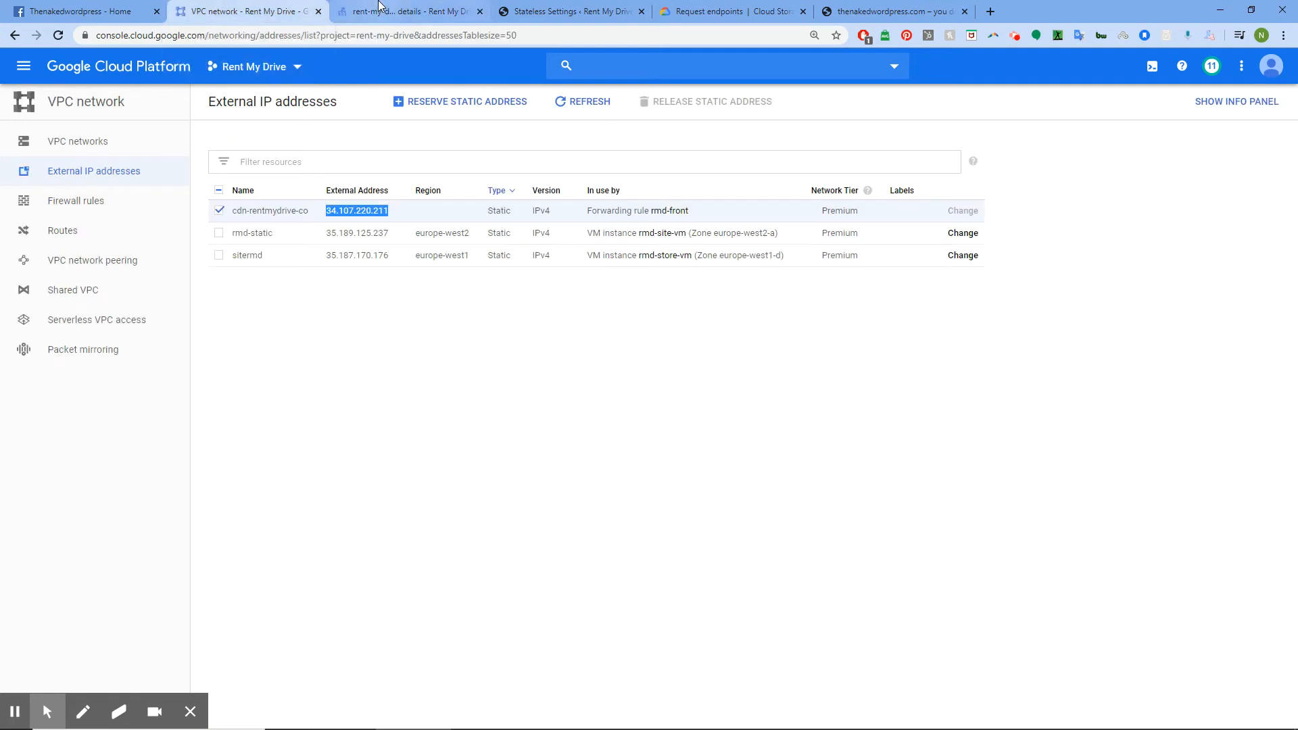
left_click(548, 9)
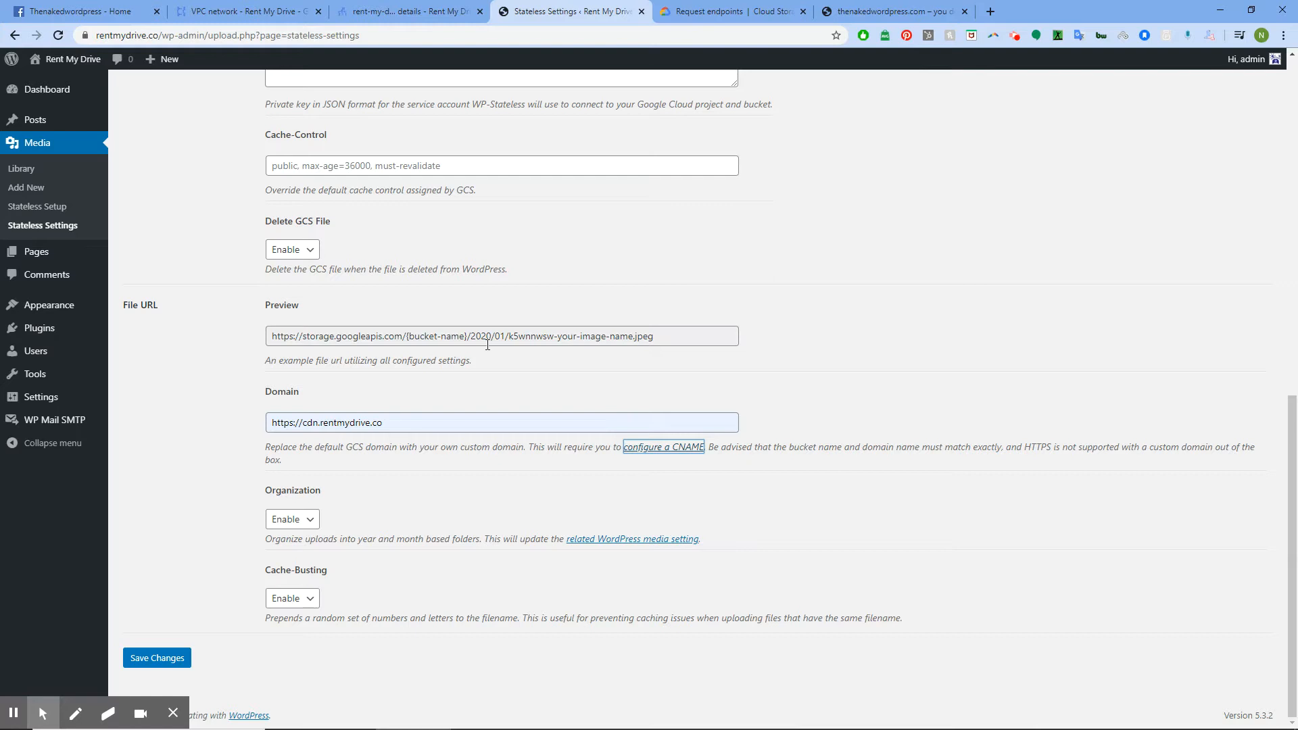
scroll(487, 345, "up", 8)
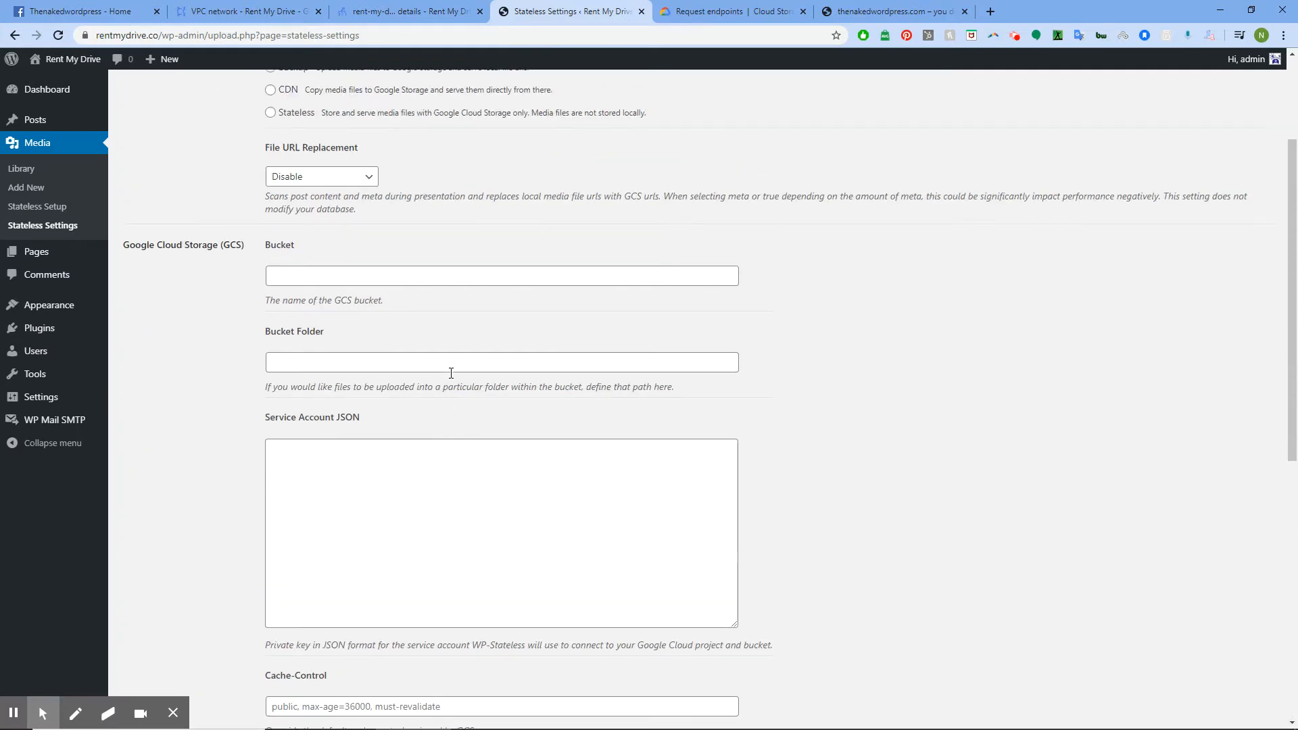
scroll(451, 372, "up", 4)
Delete the existing rmd-service-key-20 service account from the Google Cloud project's API credentials
left_click(236, 8)
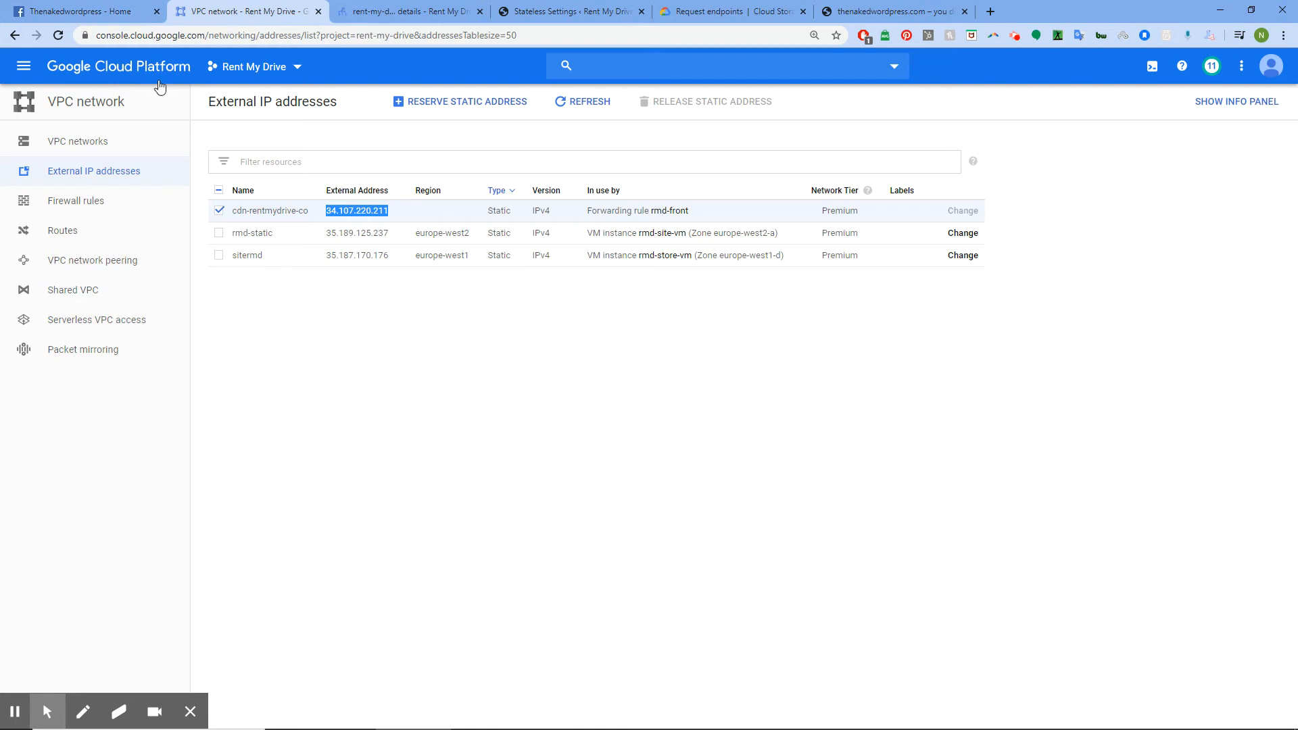
left_click(24, 67)
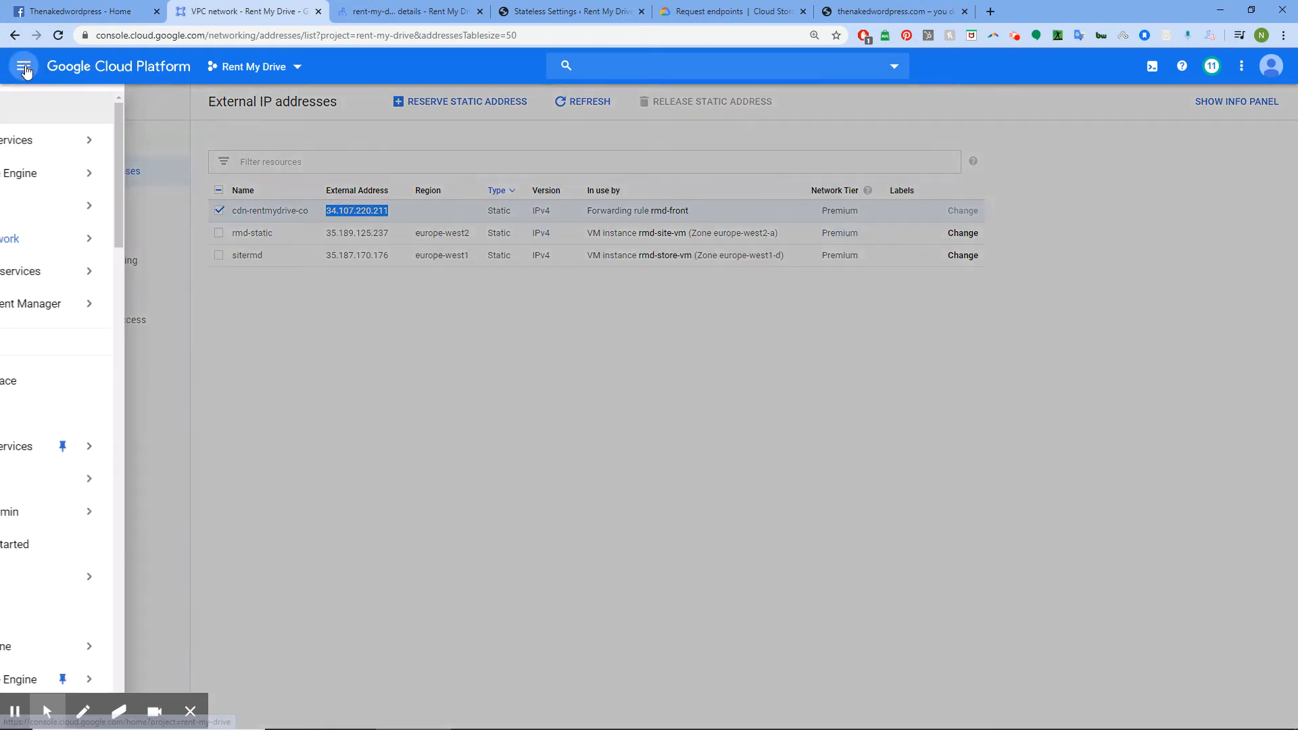
mouse_move(98, 181)
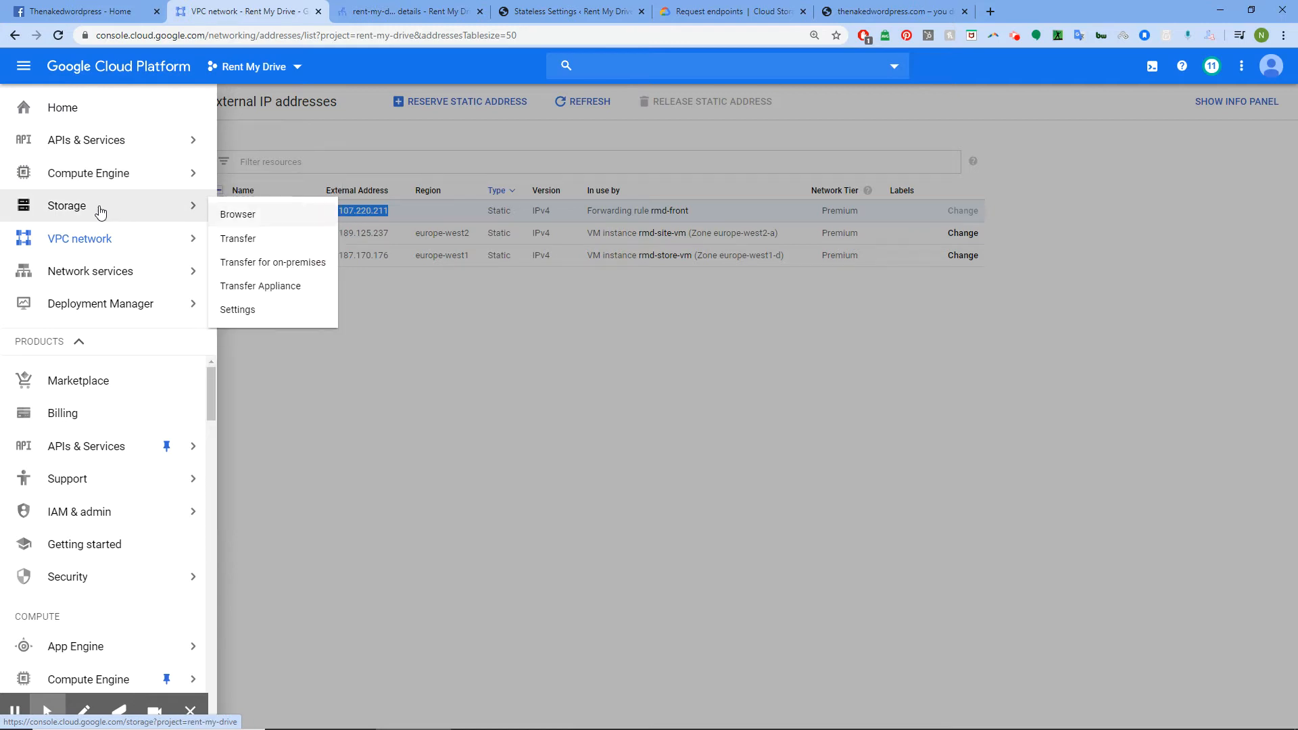
mouse_move(106, 247)
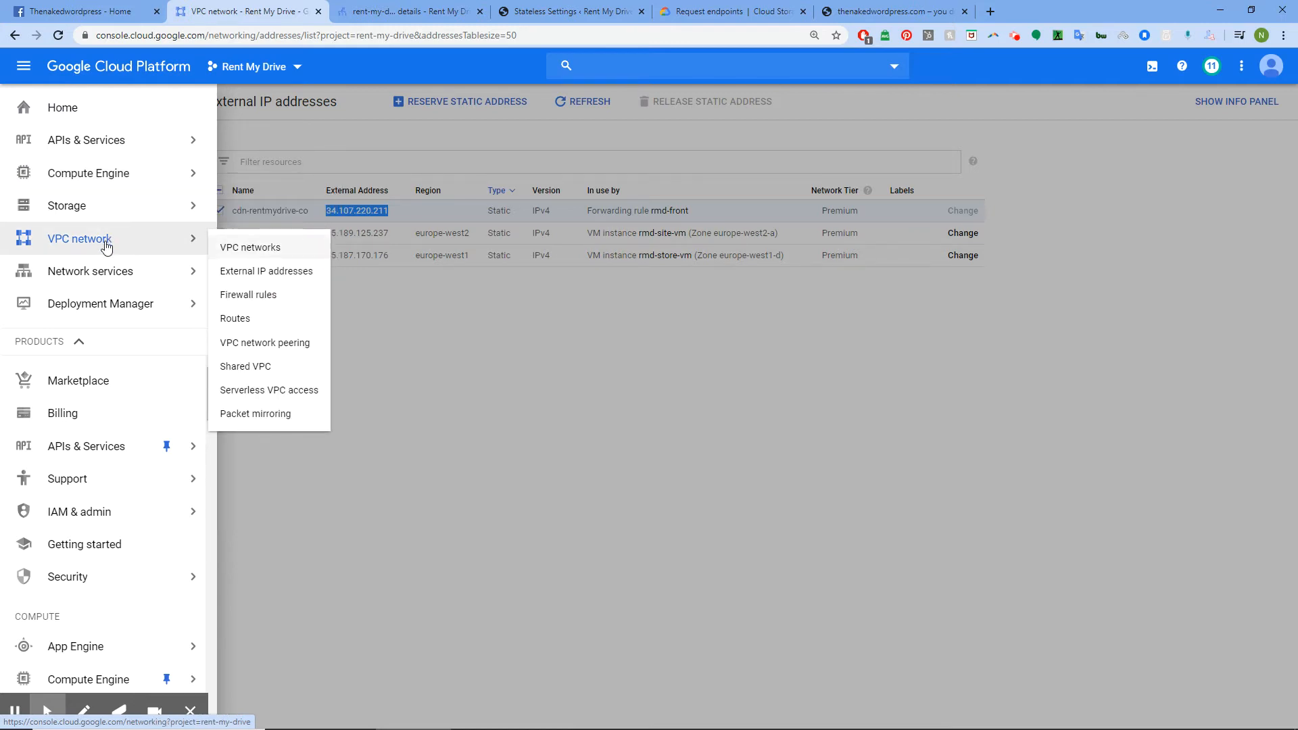
mouse_move(106, 280)
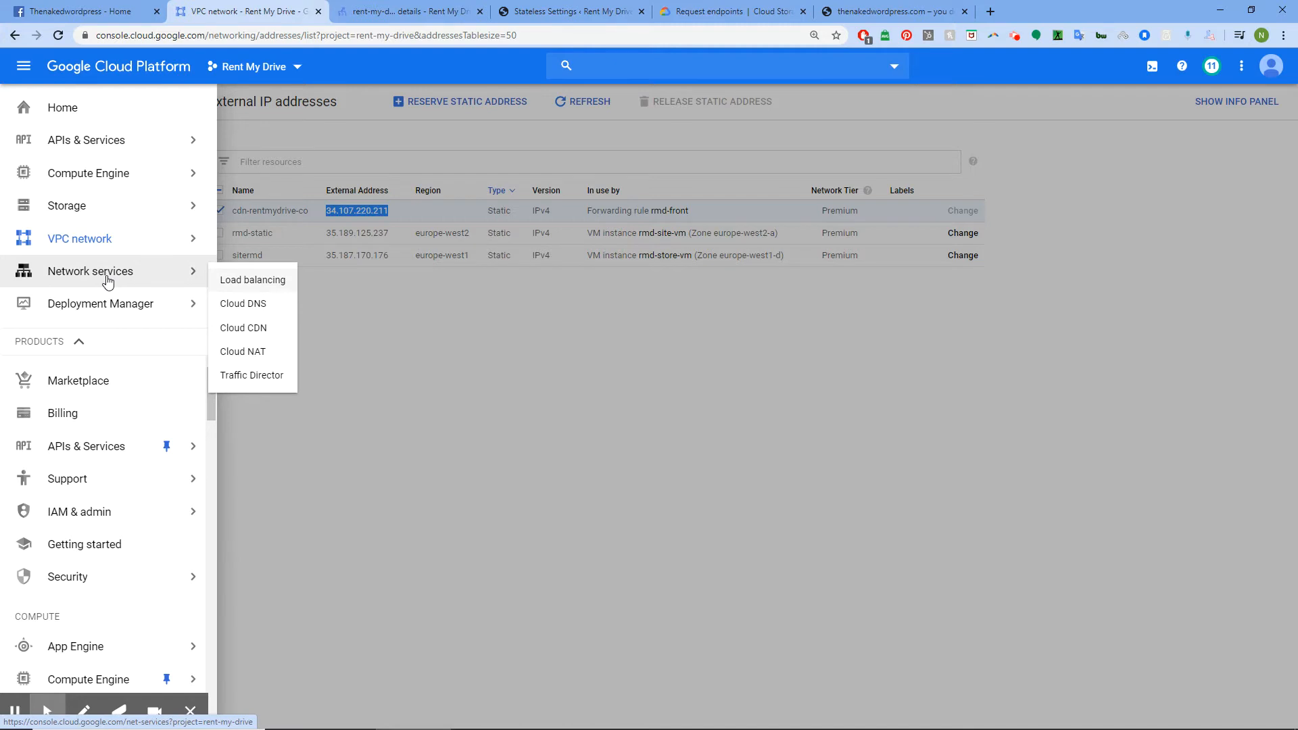
mouse_move(102, 141)
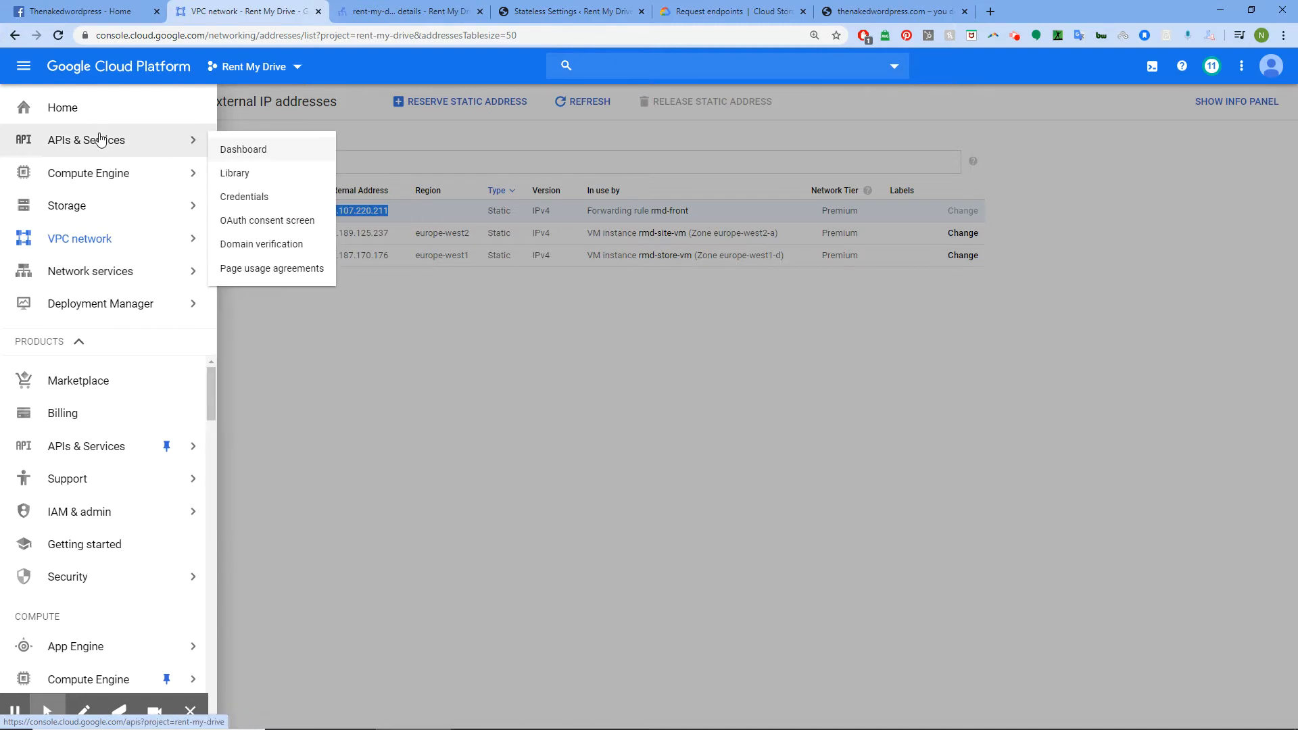
left_click(254, 206)
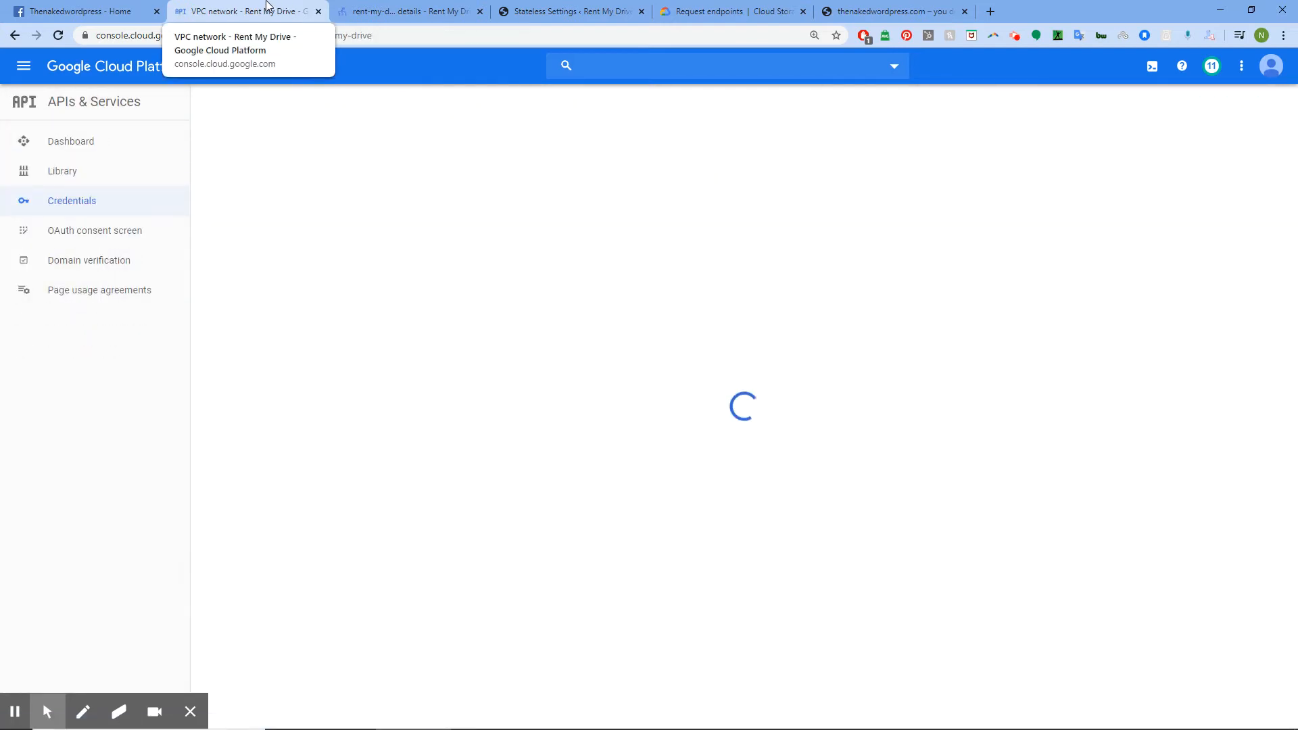
left_click(406, 11)
left_click(239, 9)
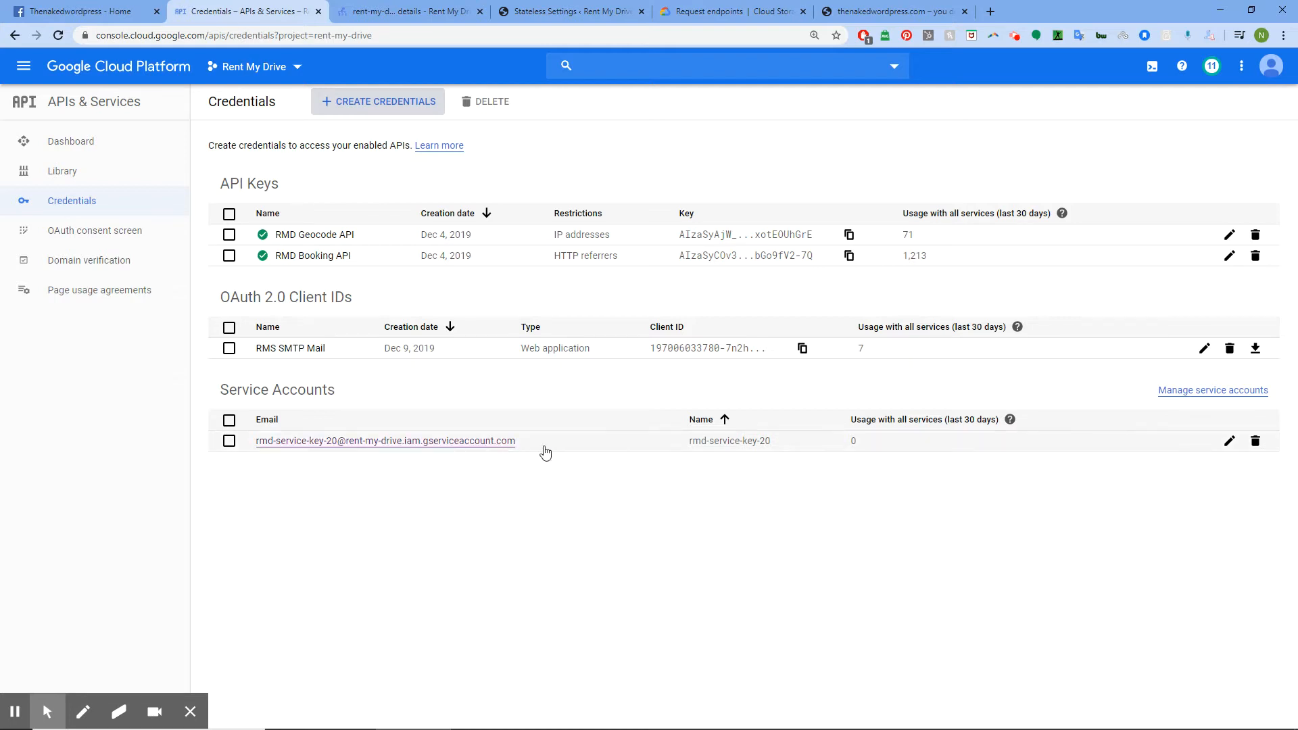
left_click(1255, 440)
left_click(814, 455)
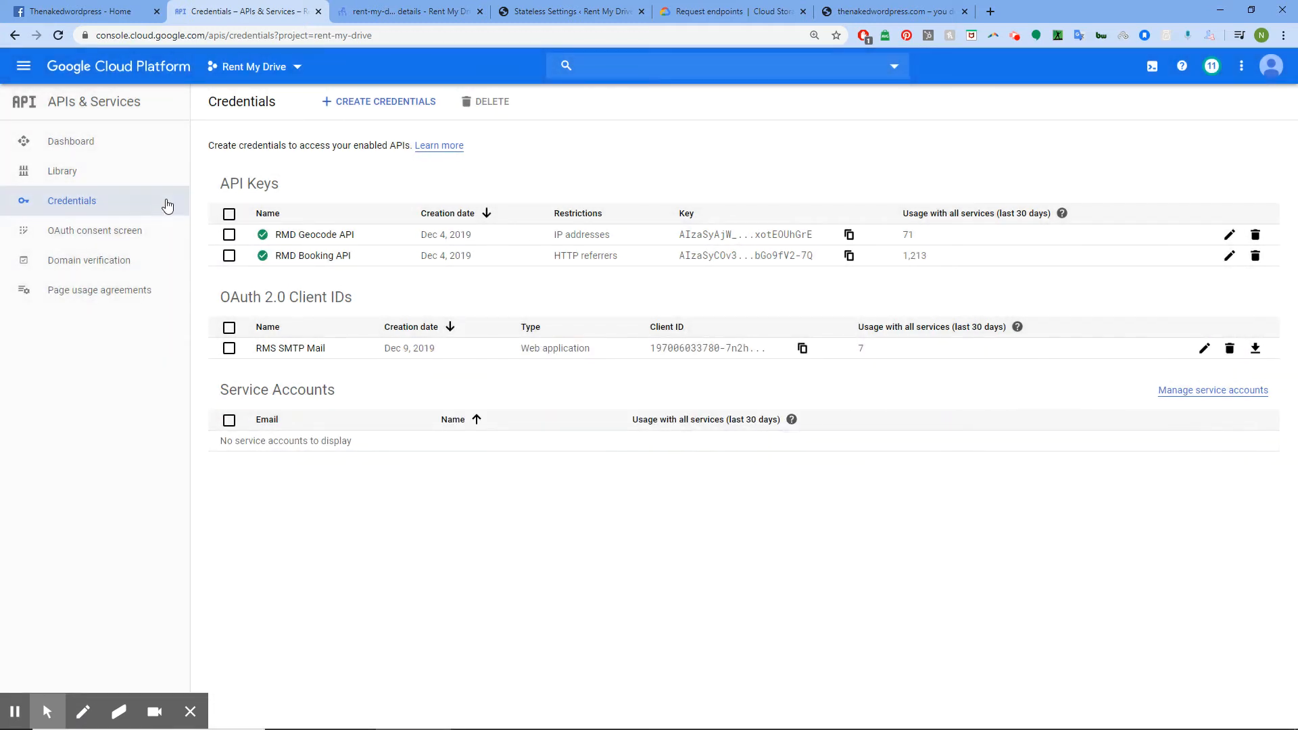
Create a new service account credential named rmd-service-key
left_click(380, 100)
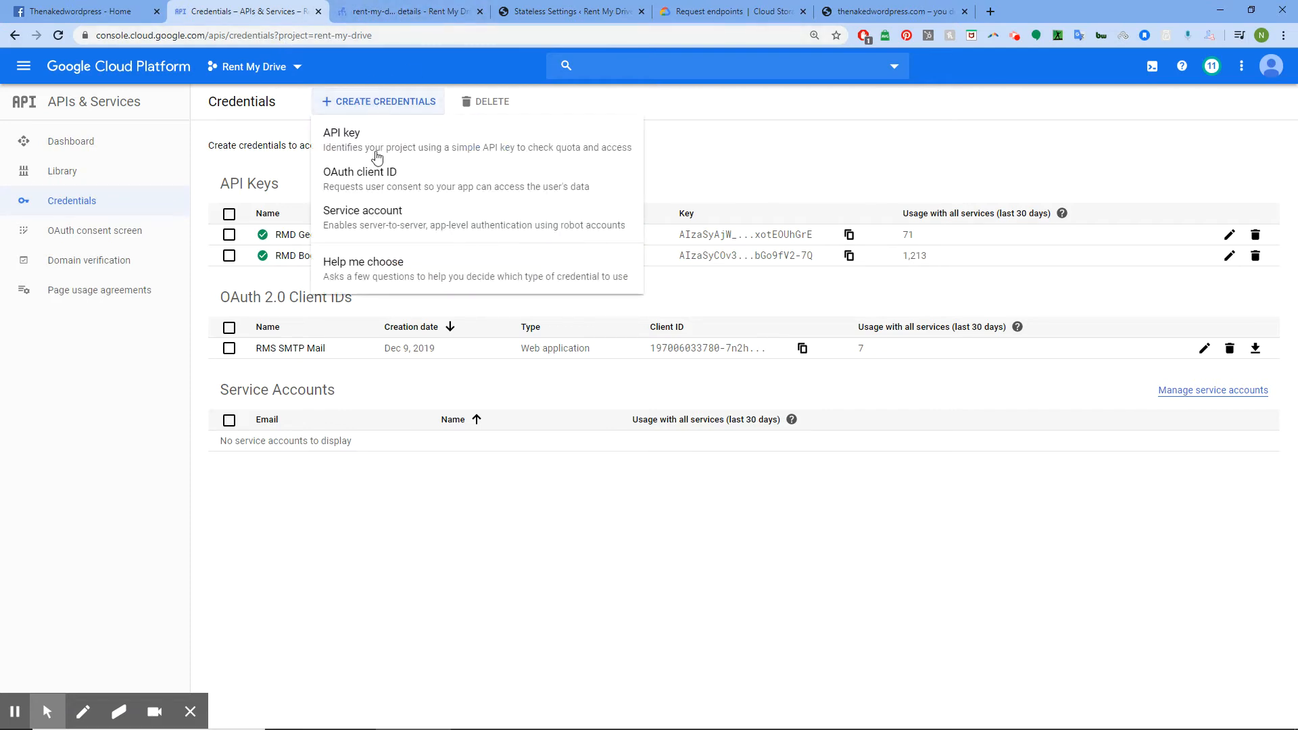
left_click(381, 215)
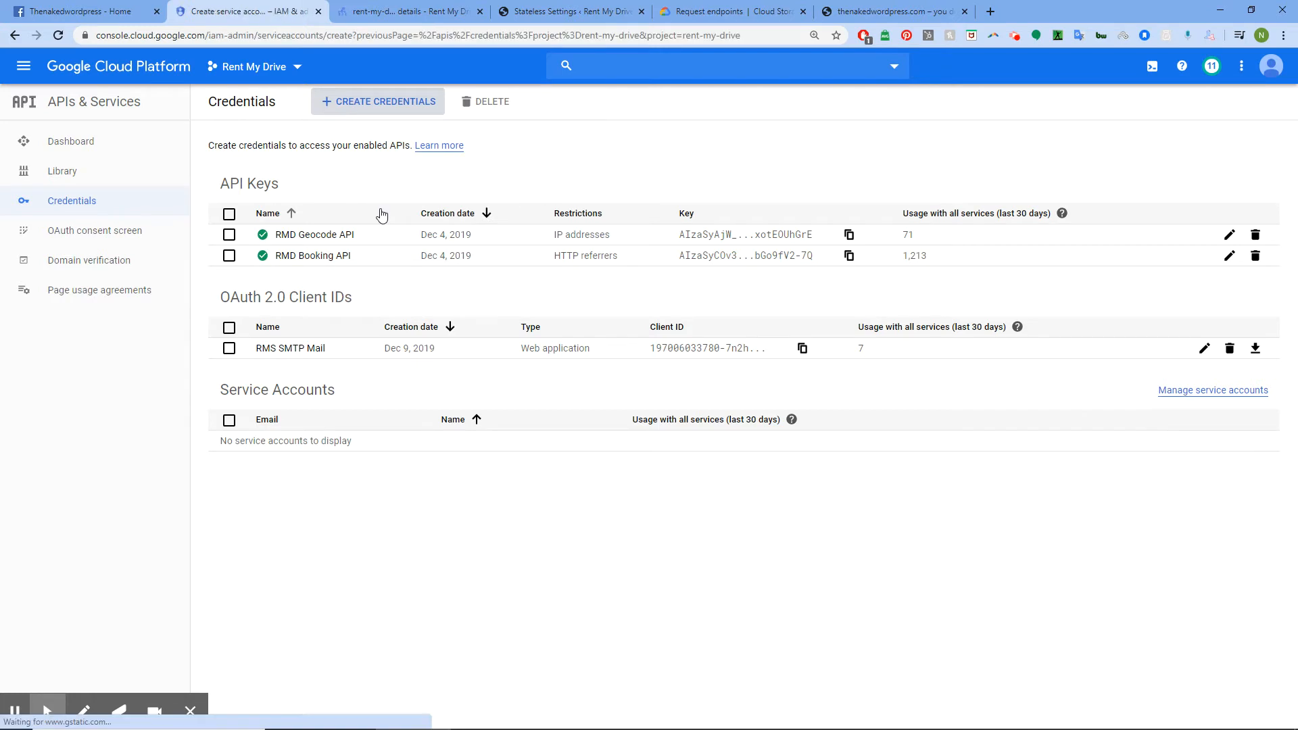
left_click(264, 228)
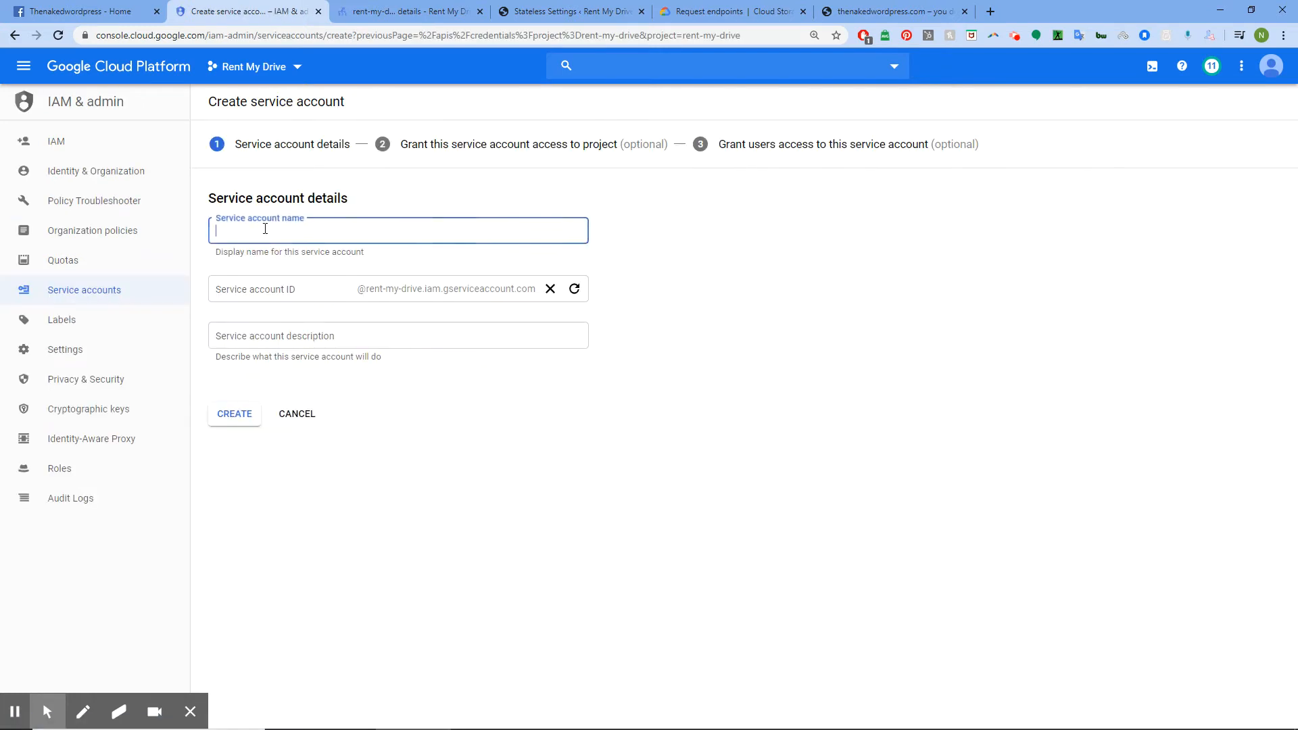
type("rm")
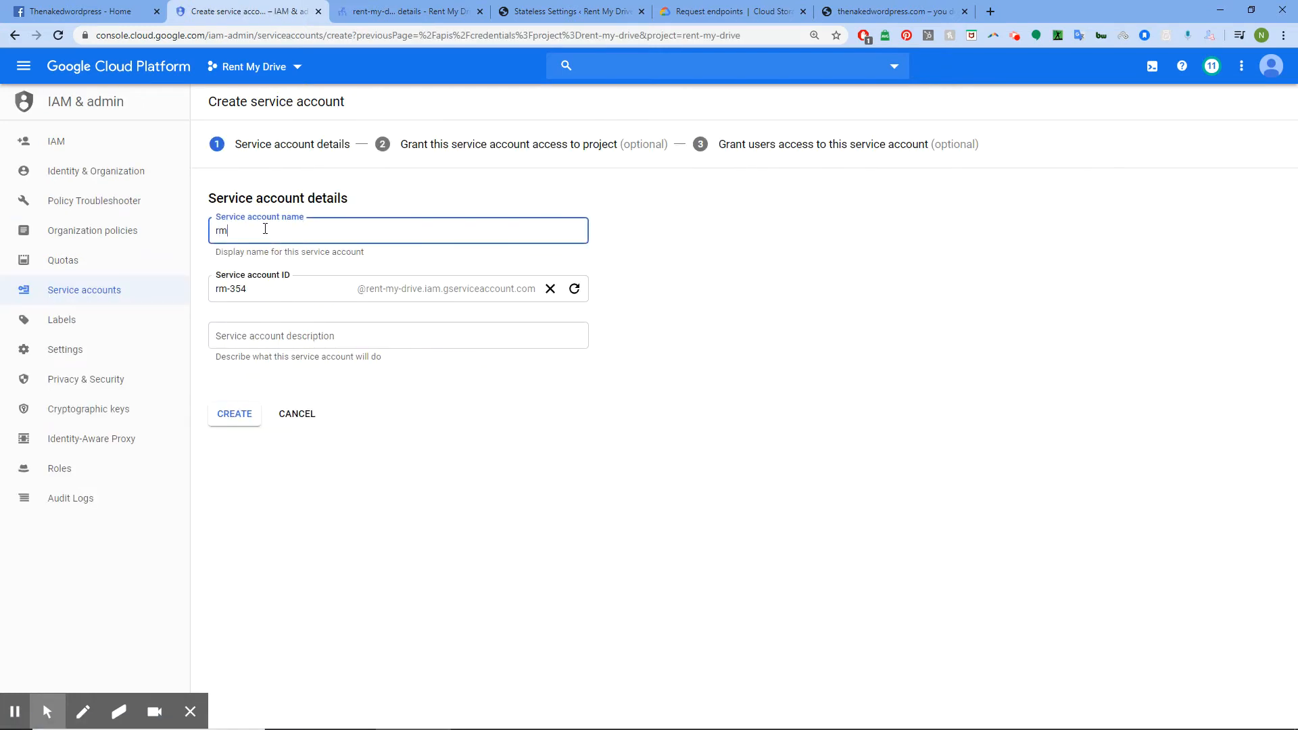
type("d-service-key")
left_click(238, 417)
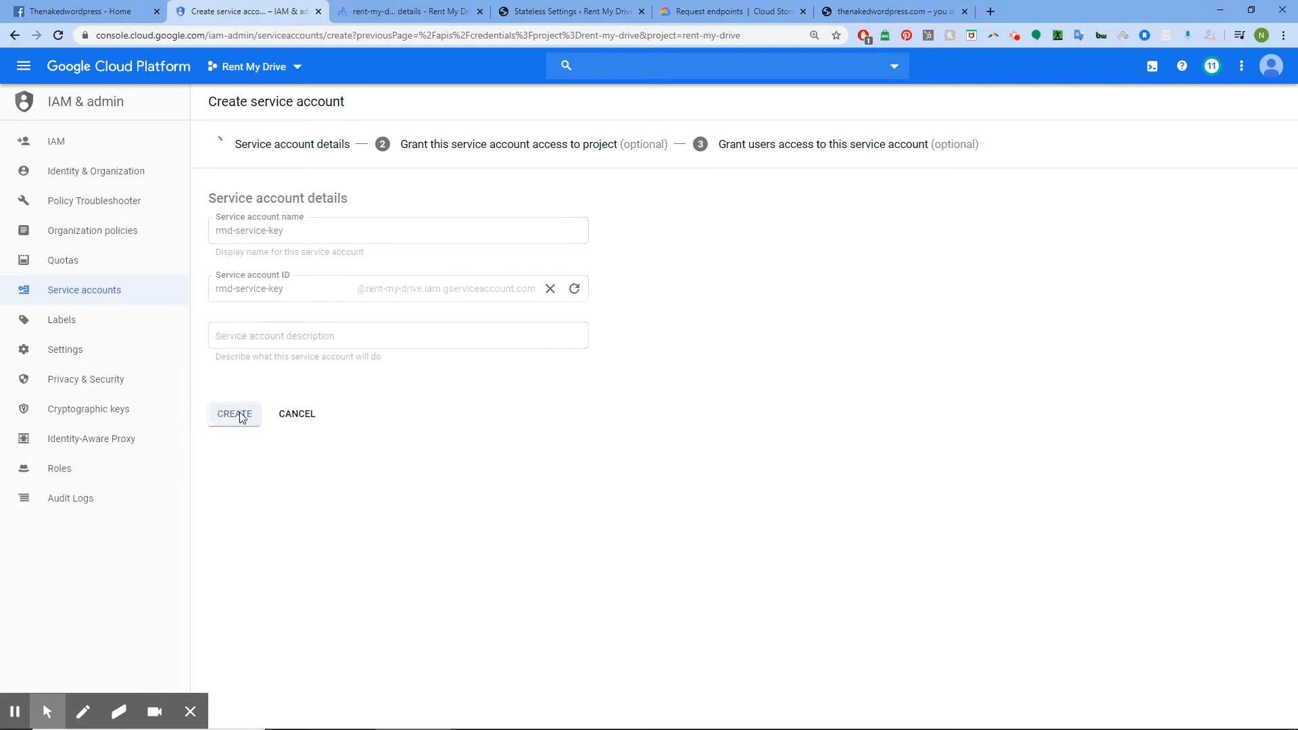
left_click(191, 712)
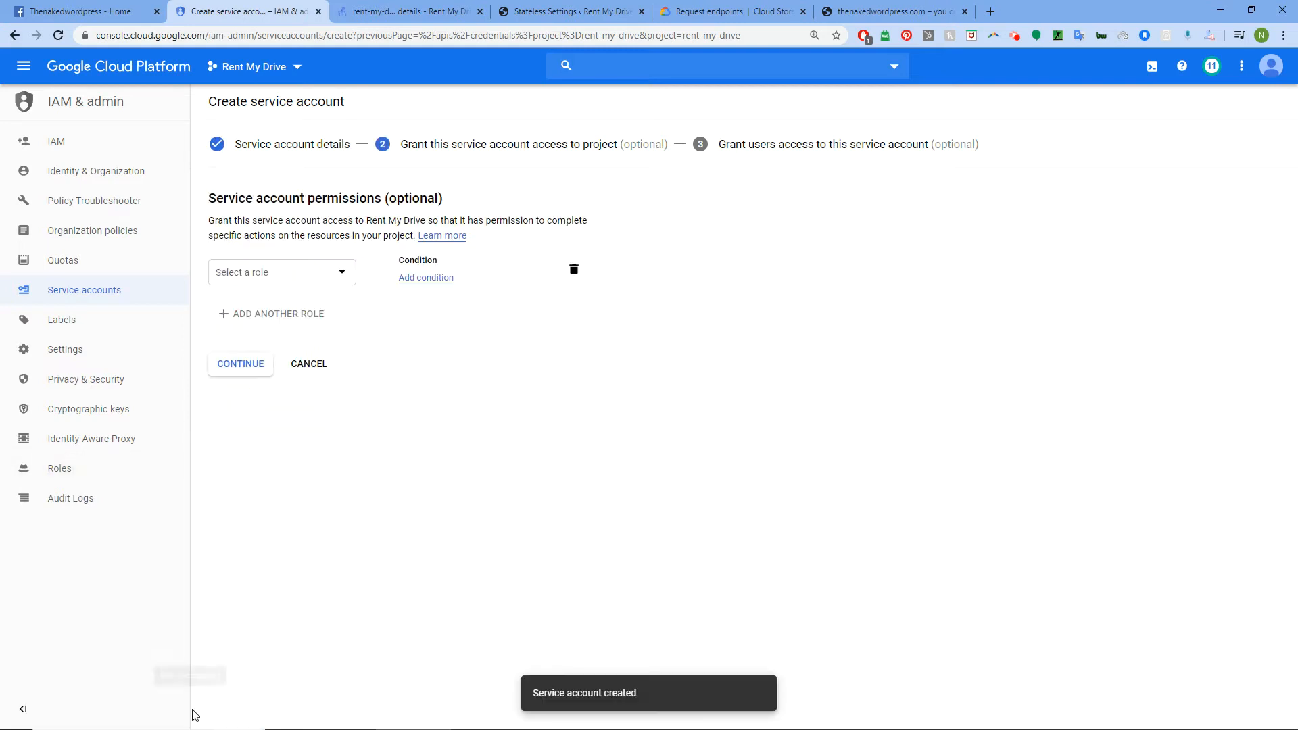
Grant the new service account the Storage Admin role on the project and continue to the user access stage
left_click(330, 270)
left_click_drag(338, 331, 334, 487)
left_click(248, 480)
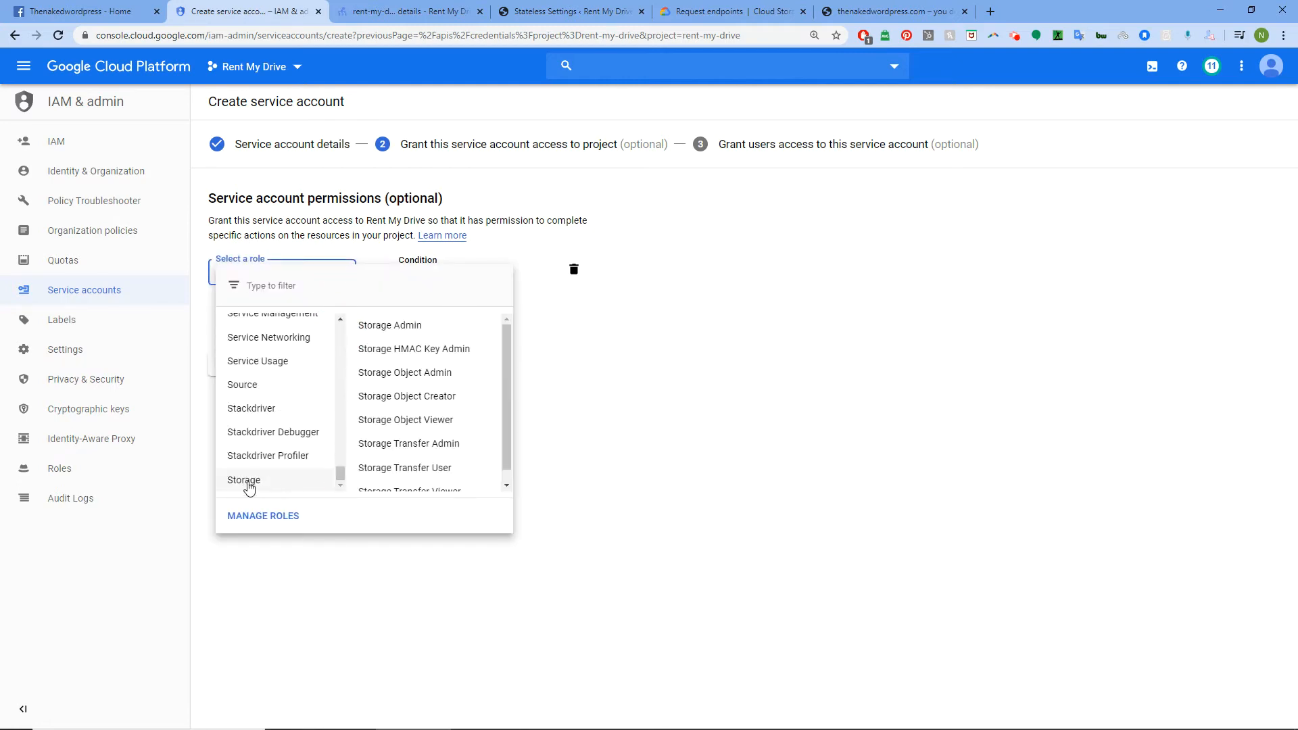
left_click(400, 327)
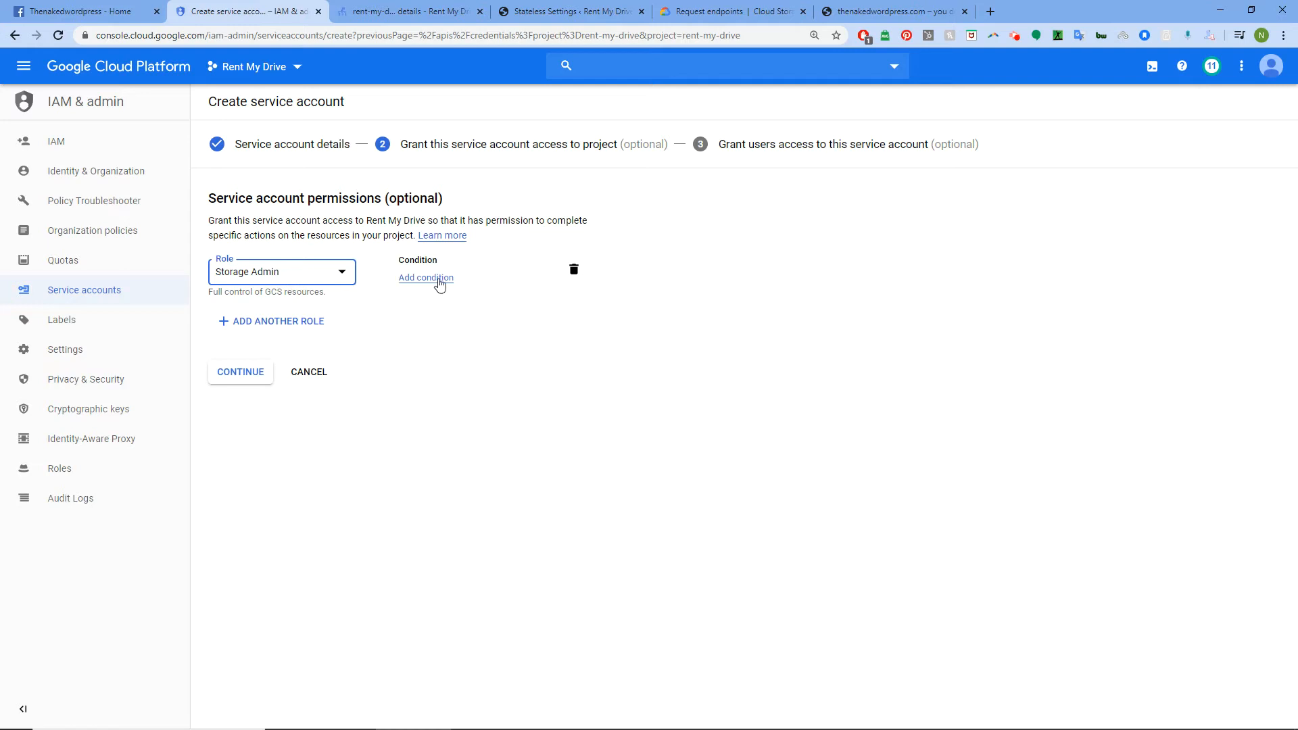
left_click(249, 378)
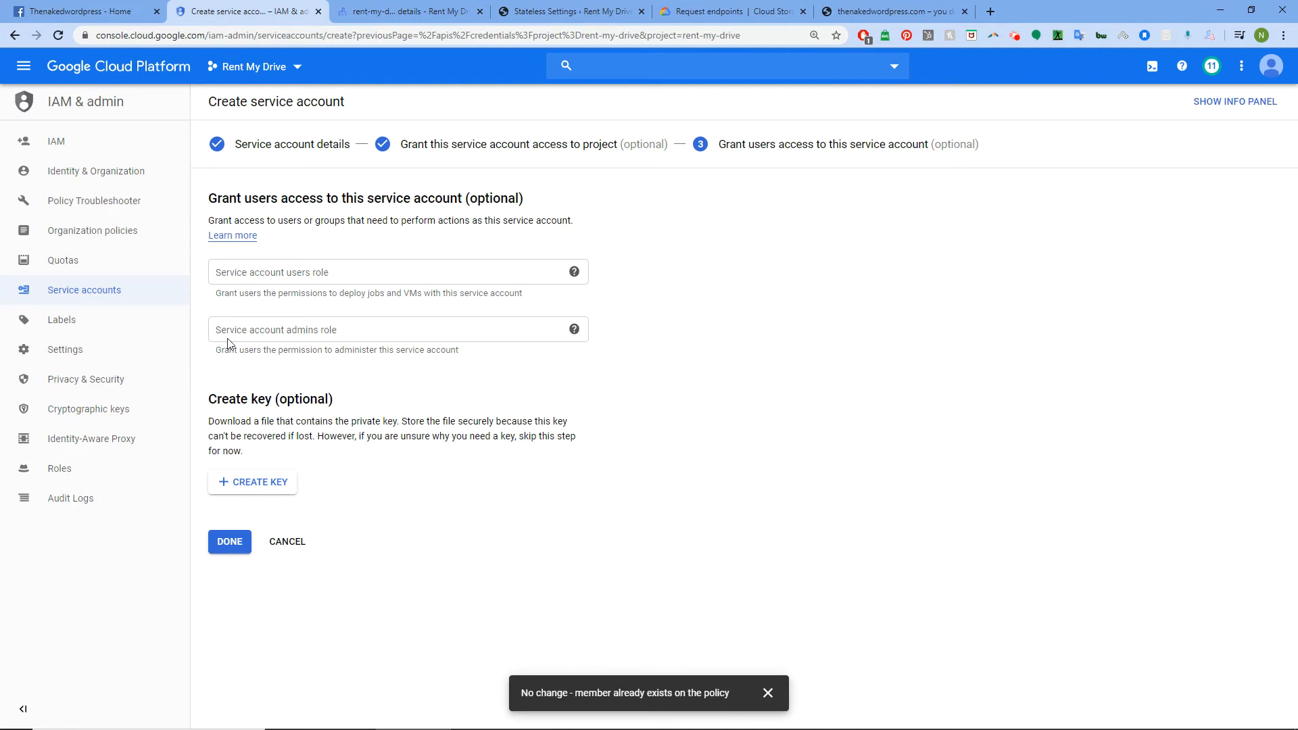
Create a JSON private key for the new service account and dismiss the download confirmation
left_click(244, 482)
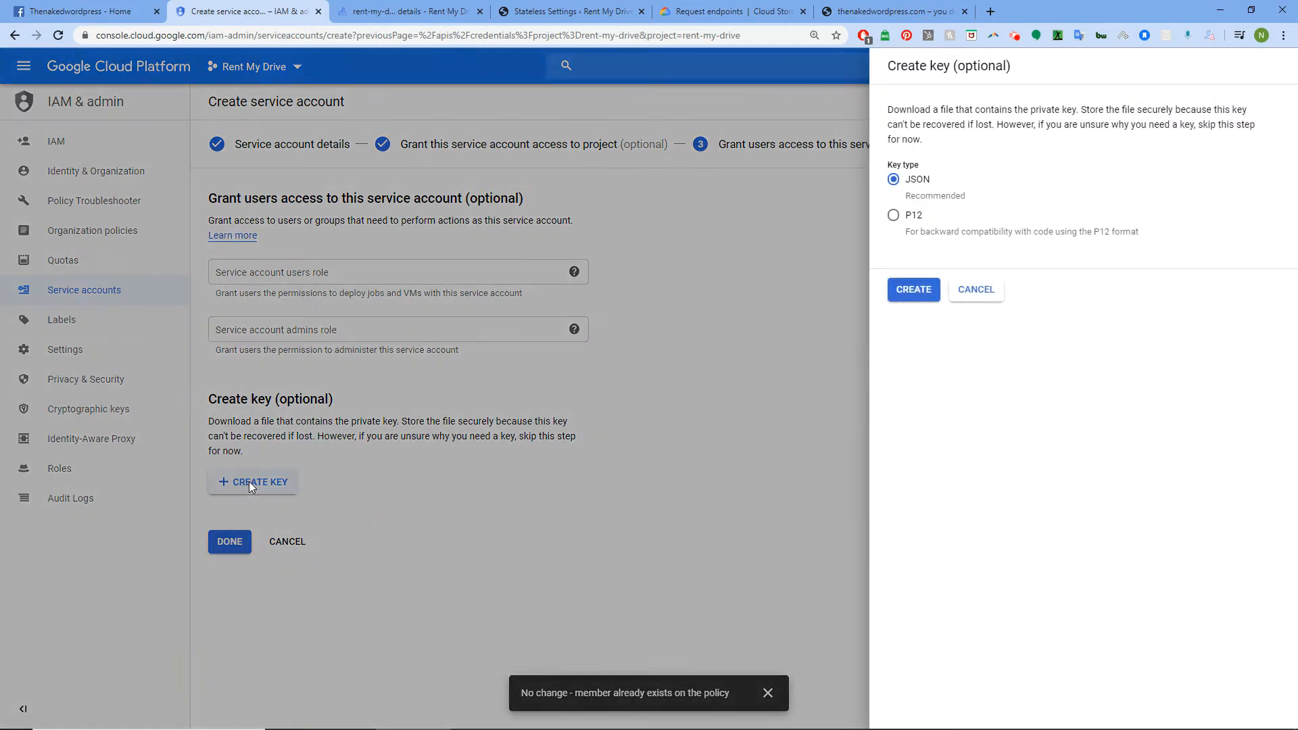
left_click(918, 292)
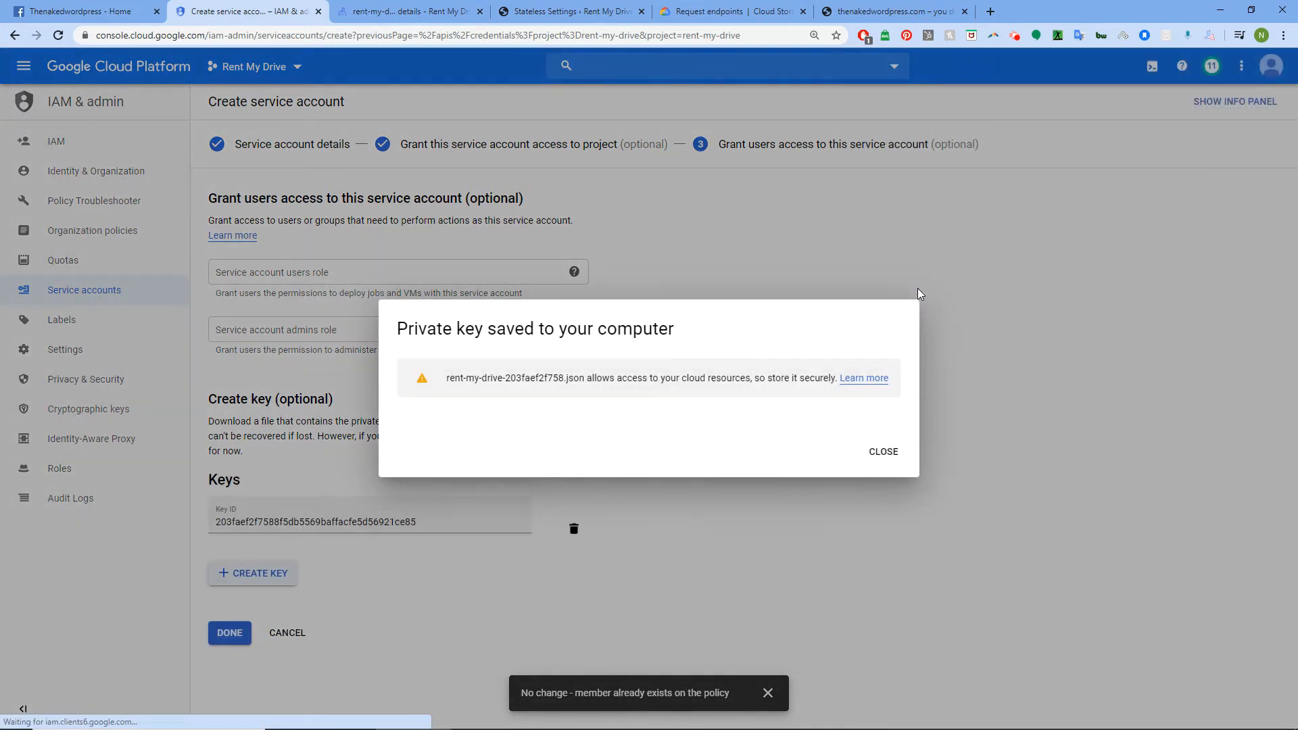
left_click(894, 457)
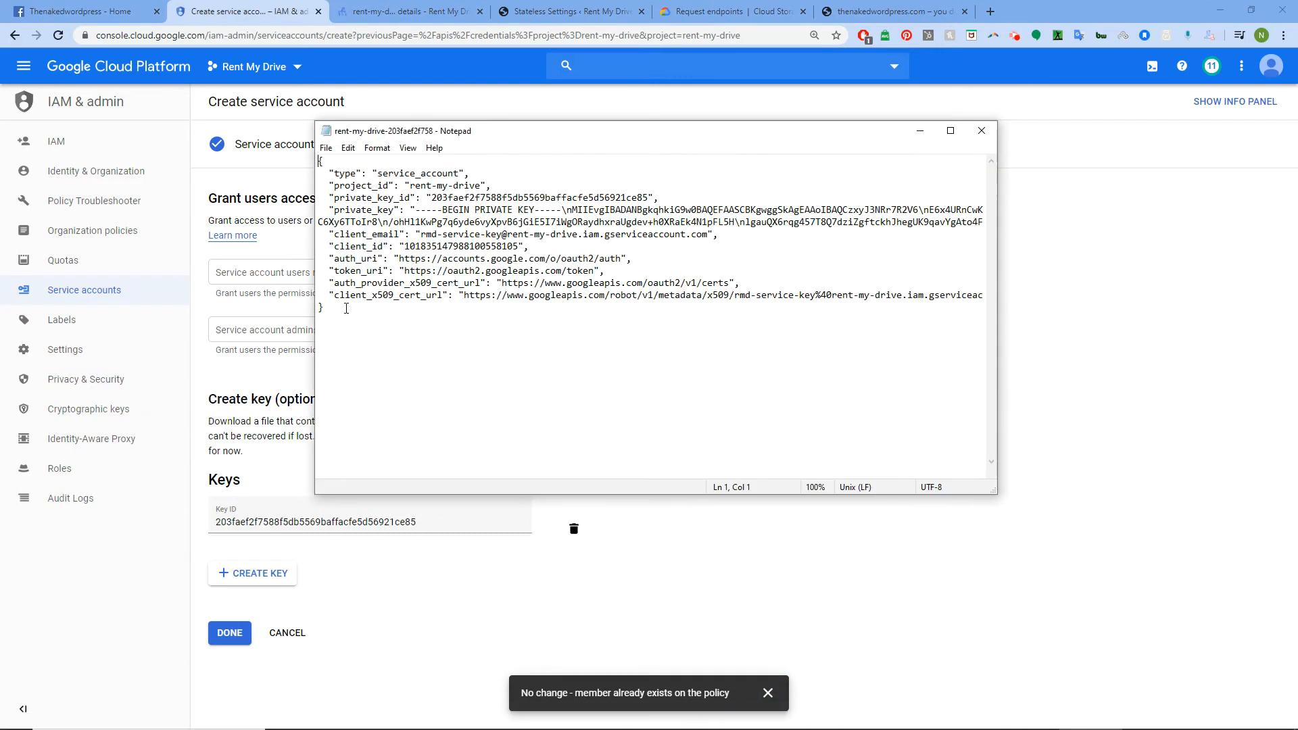
Copy the full contents of the downloaded JSON key file into the Service Account JSON field of the WordPress Stateless Settings
left_click_drag(332, 309, 327, 150)
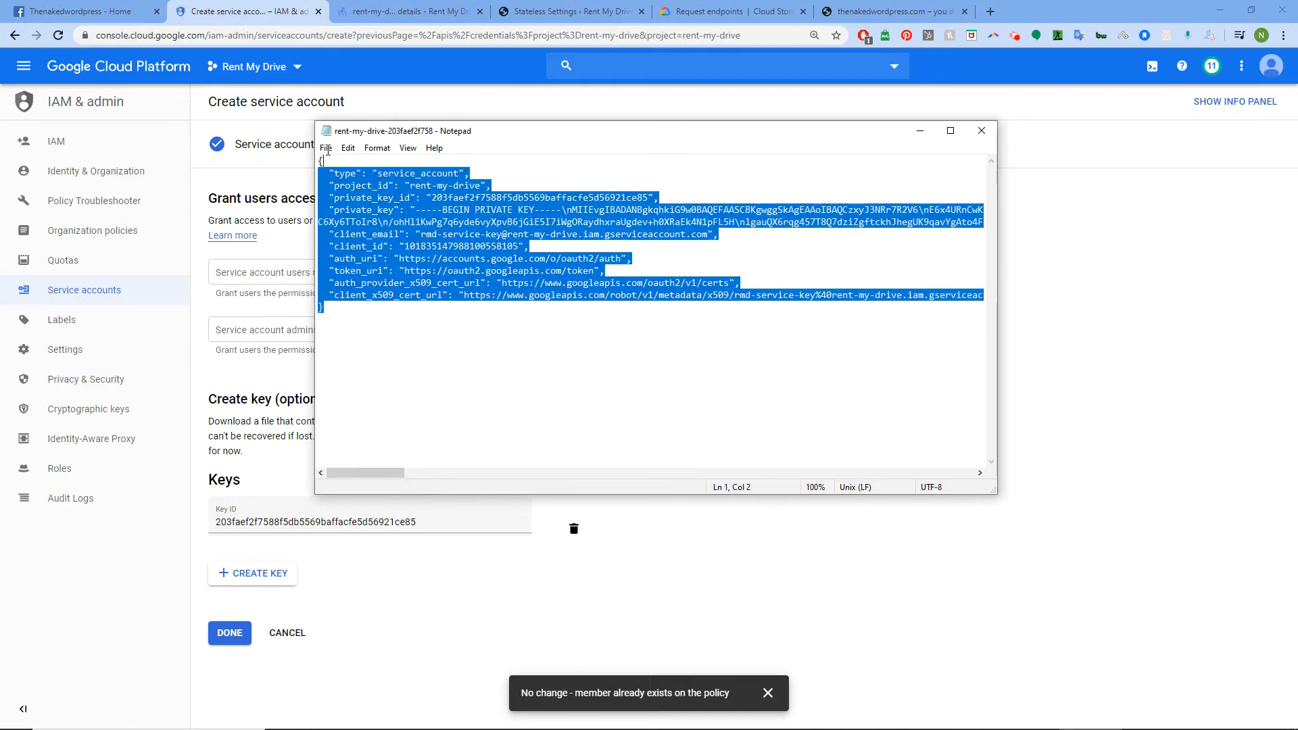
right_click(412, 187)
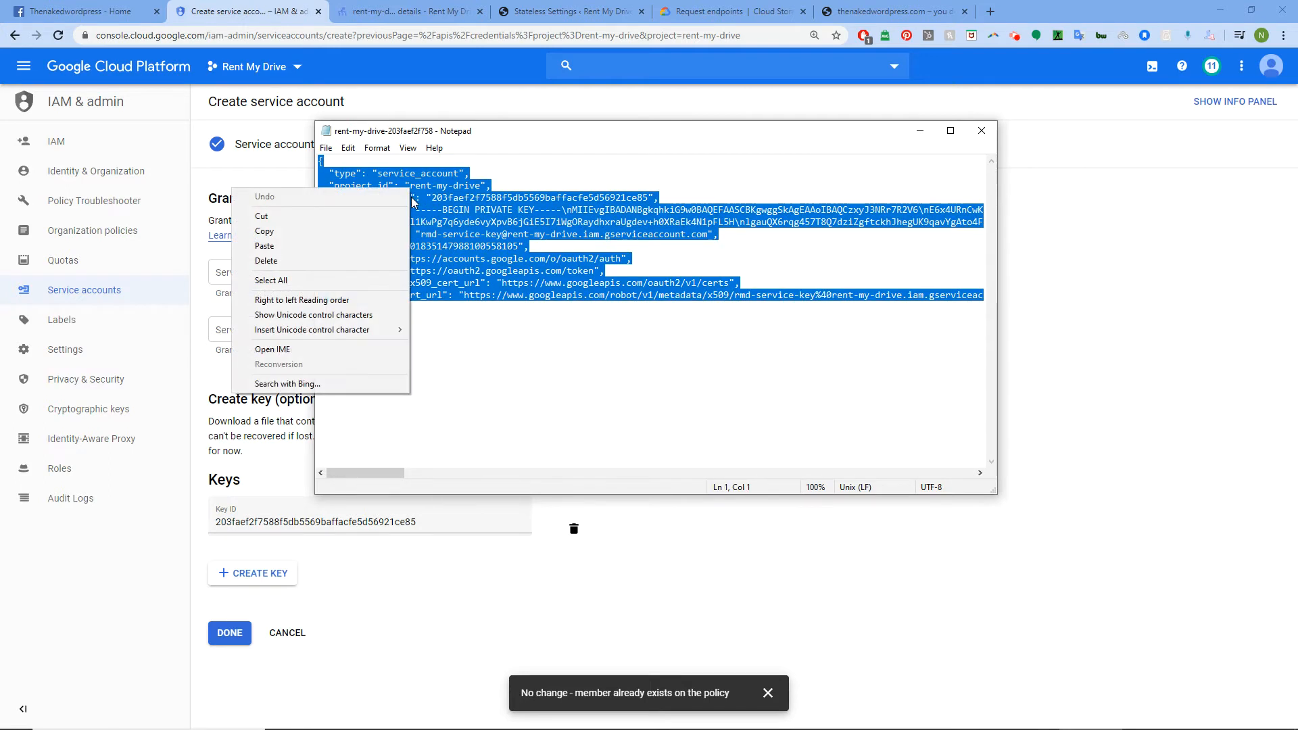
left_click(318, 235)
left_click(924, 134)
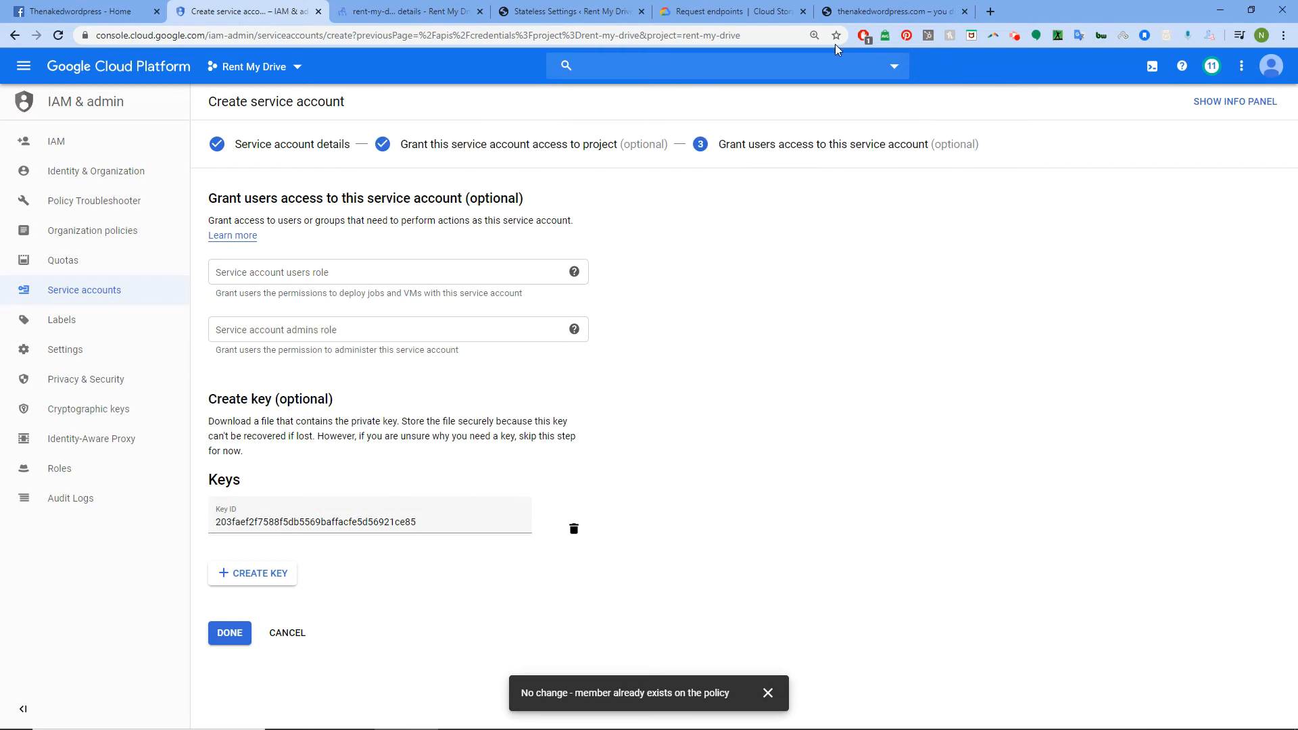
left_click(394, 8)
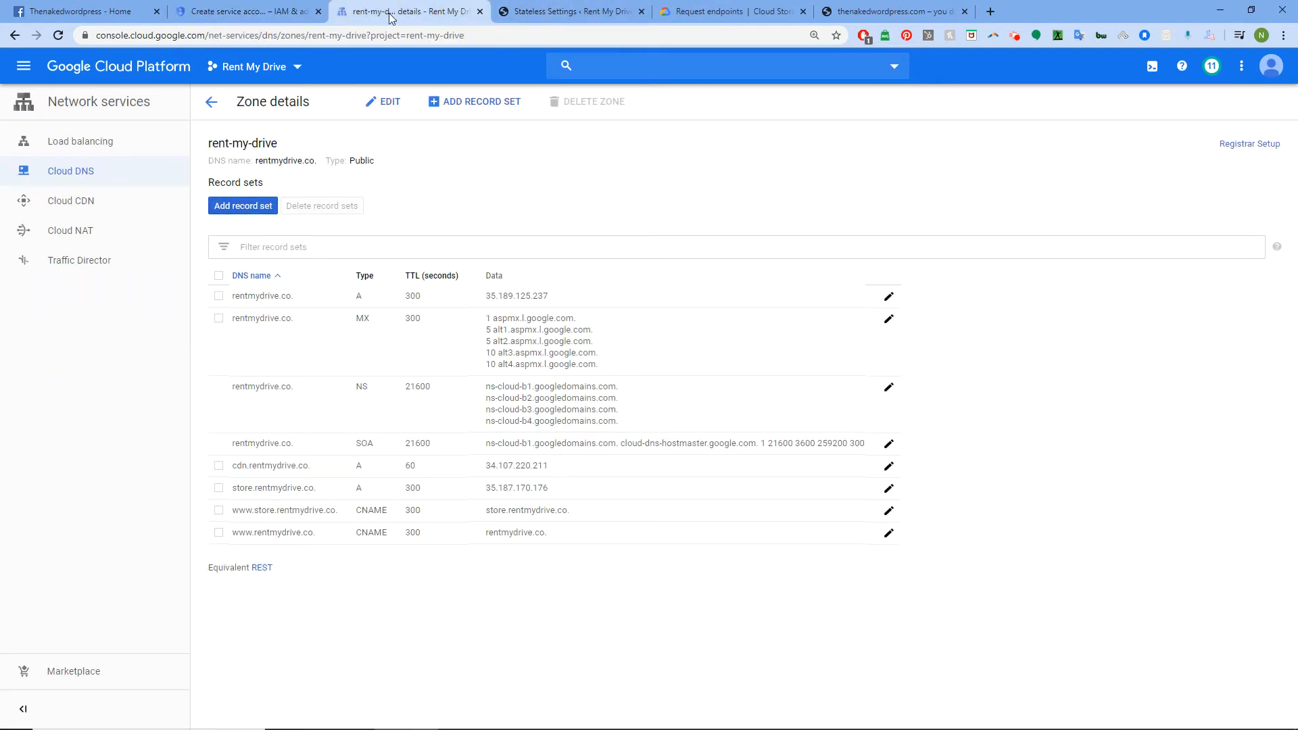
left_click(565, 12)
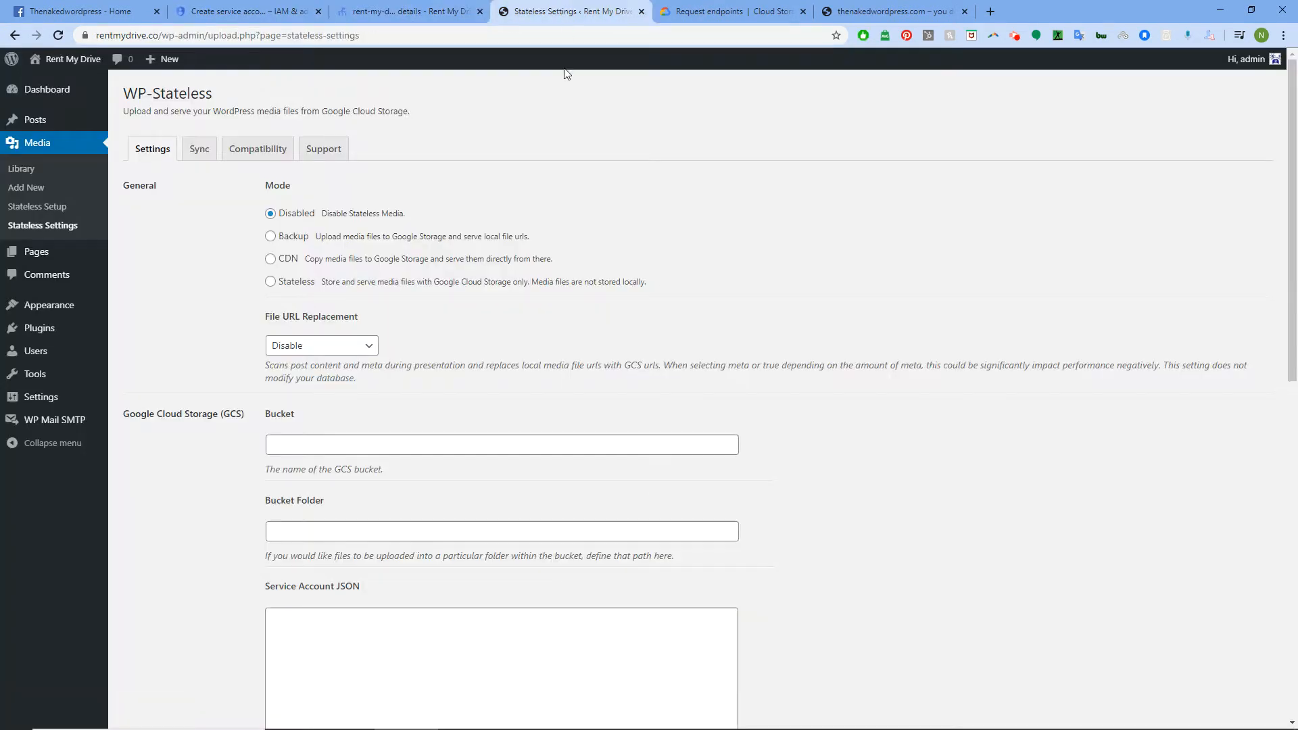
scroll(370, 496, "down", 3)
left_click(385, 470)
key("ctrl+v")
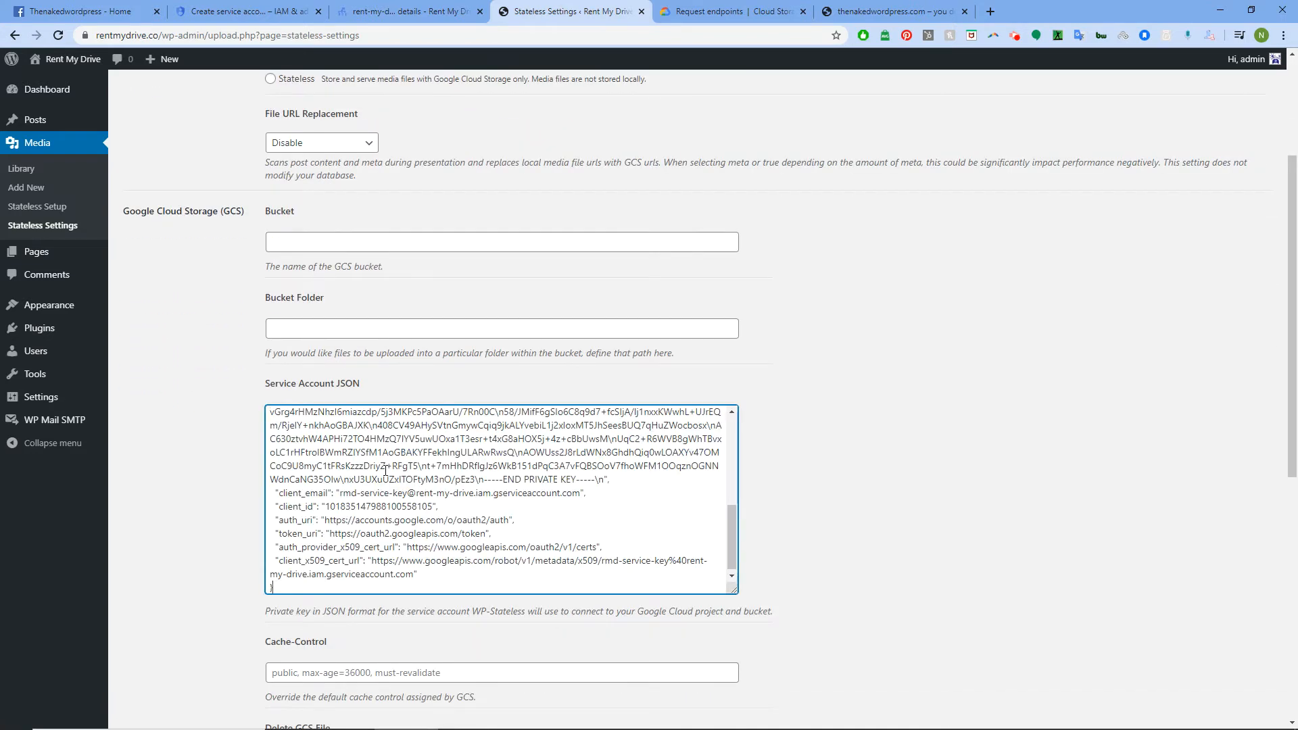
Set the Google Cloud Storage bucket to cdn.rentmydrive.co and save the WP-Stateless settings
left_click(371, 241)
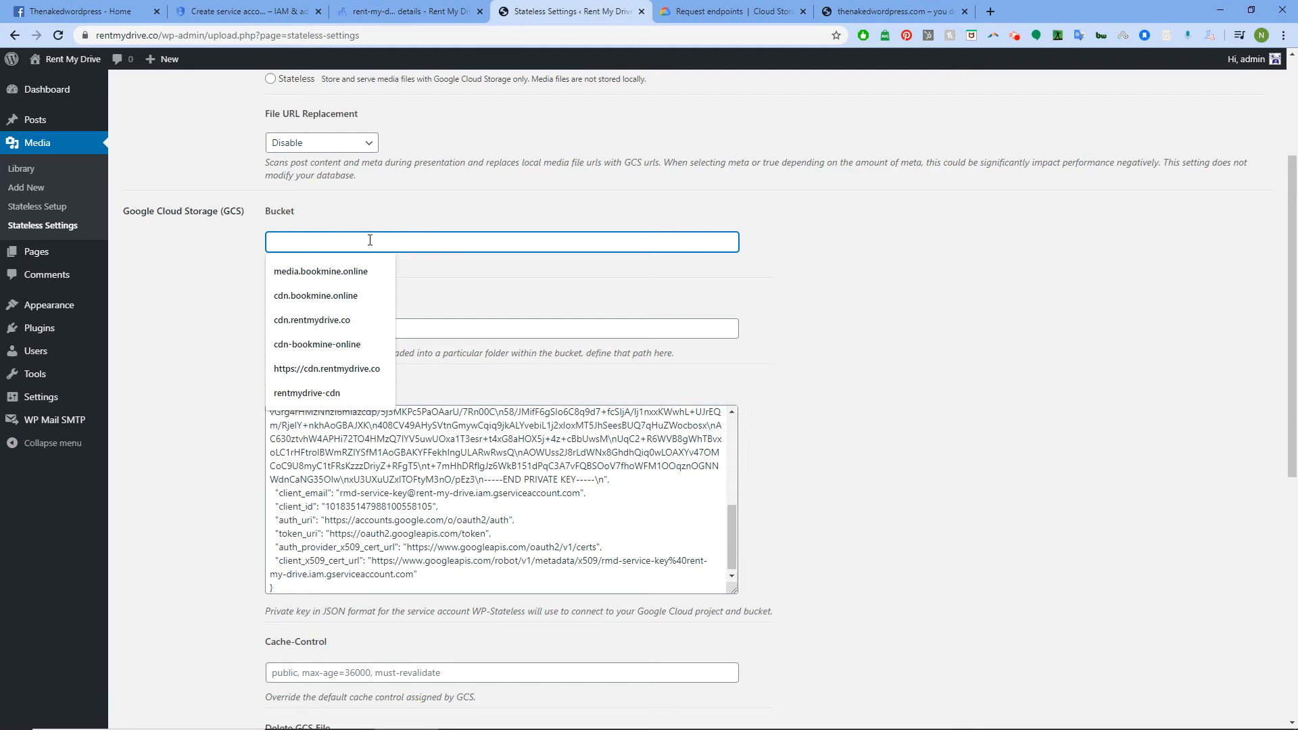
left_click(322, 320)
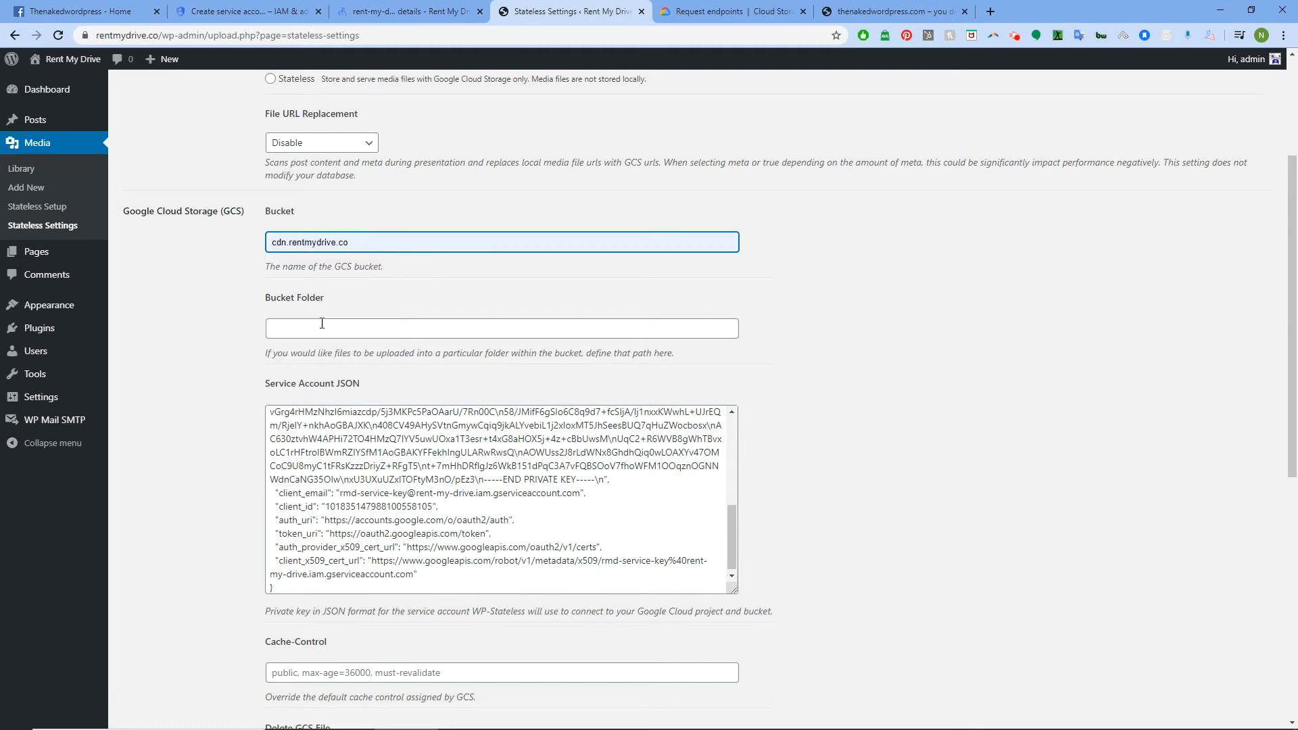
scroll(414, 327, "down", 4)
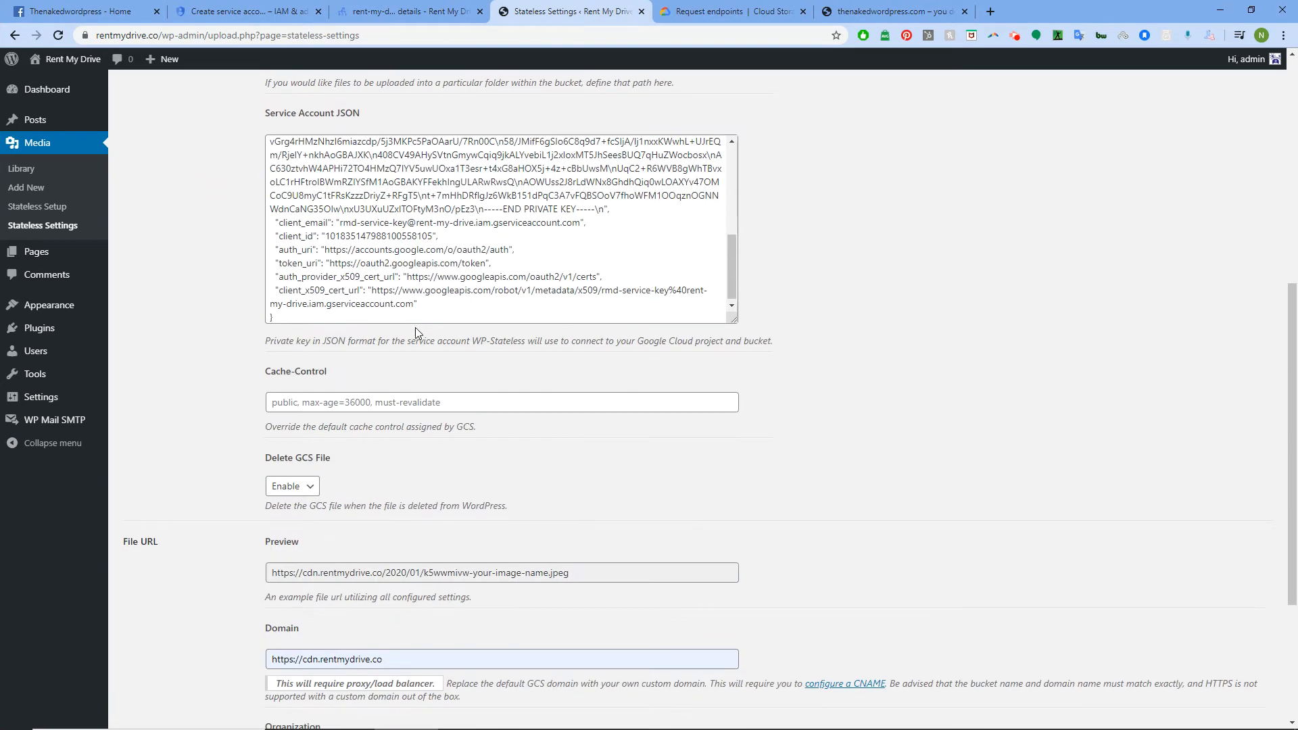
scroll(415, 327, "down", 4)
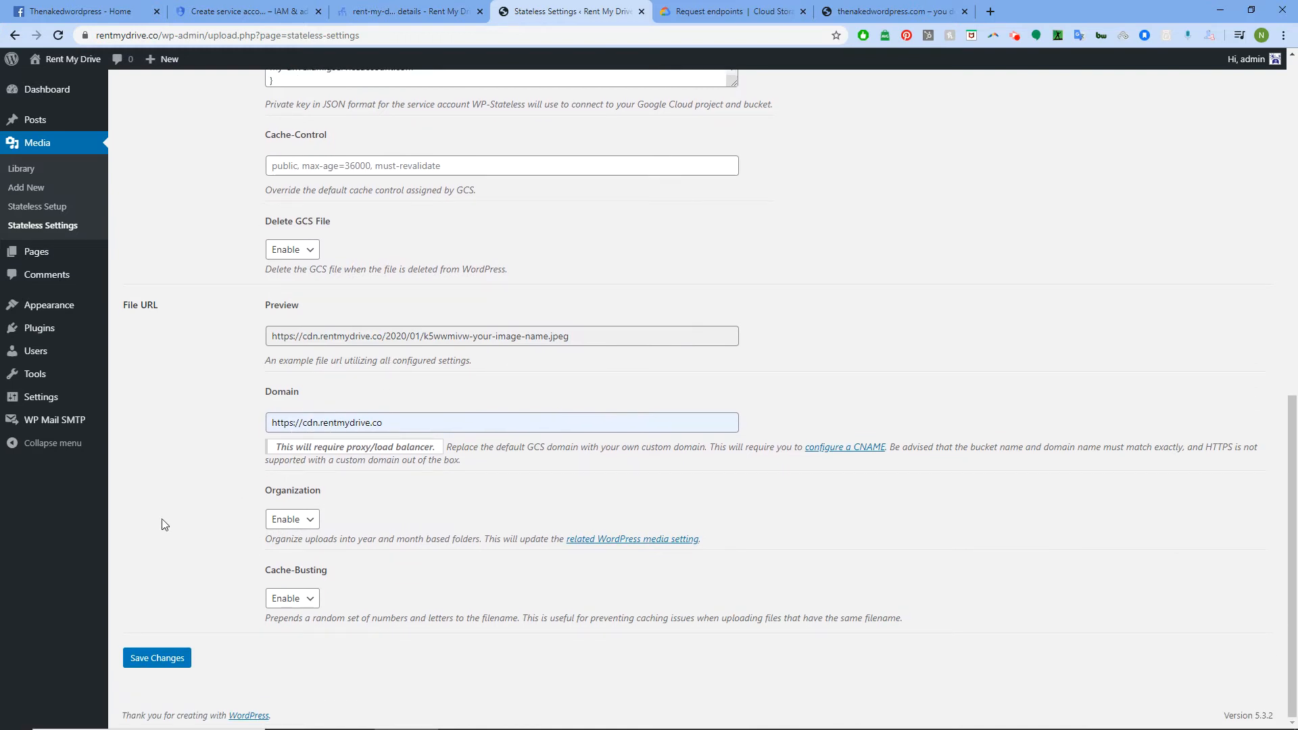
left_click(163, 659)
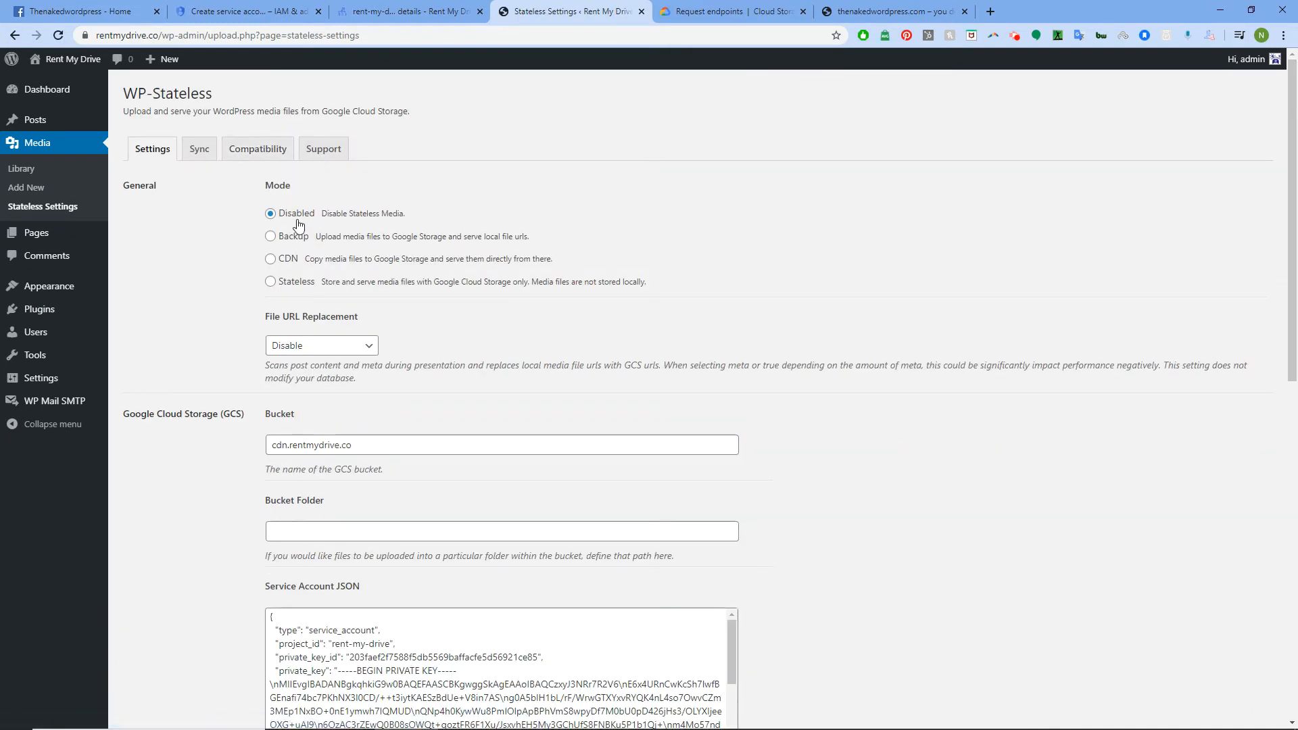
Select the Stateless mode and review the Cache-Busting notice and the random filename prefix in the file URL preview
left_click(271, 283)
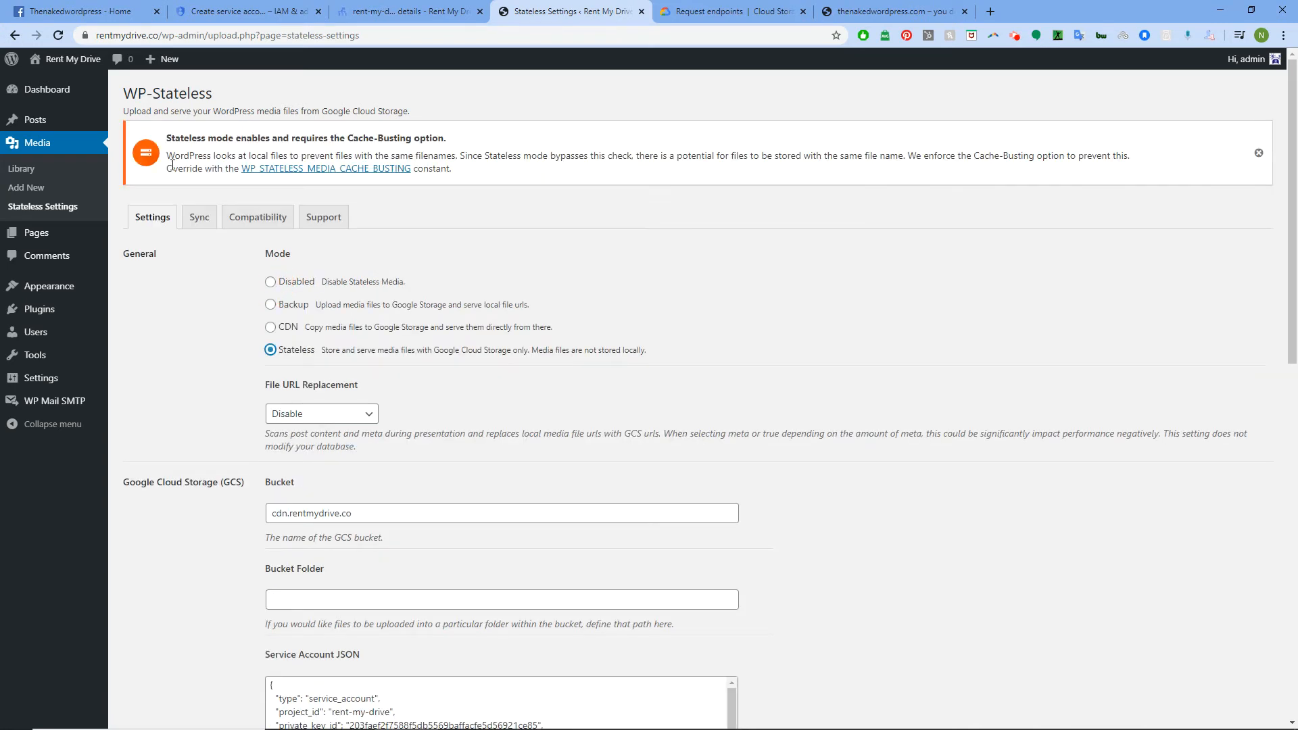
left_click_drag(458, 138, 338, 138)
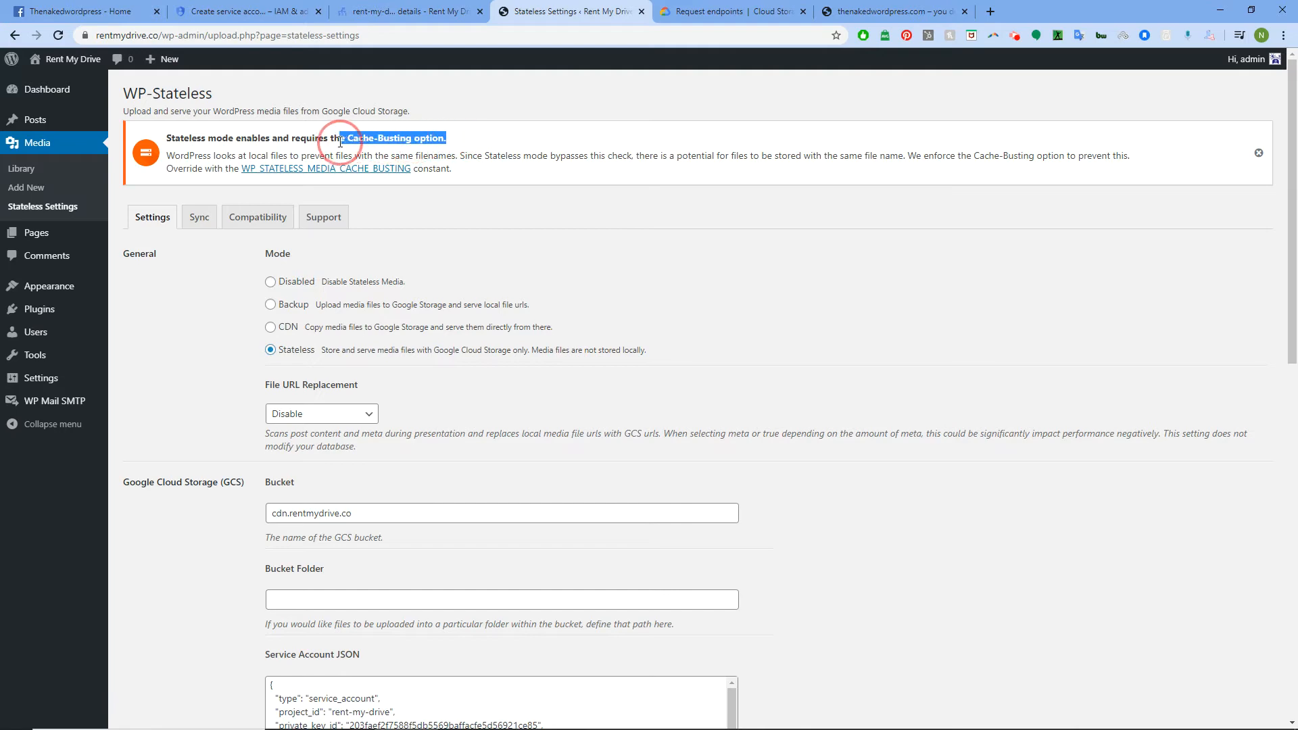
scroll(322, 385, "down", 5)
scroll(323, 385, "down", 7)
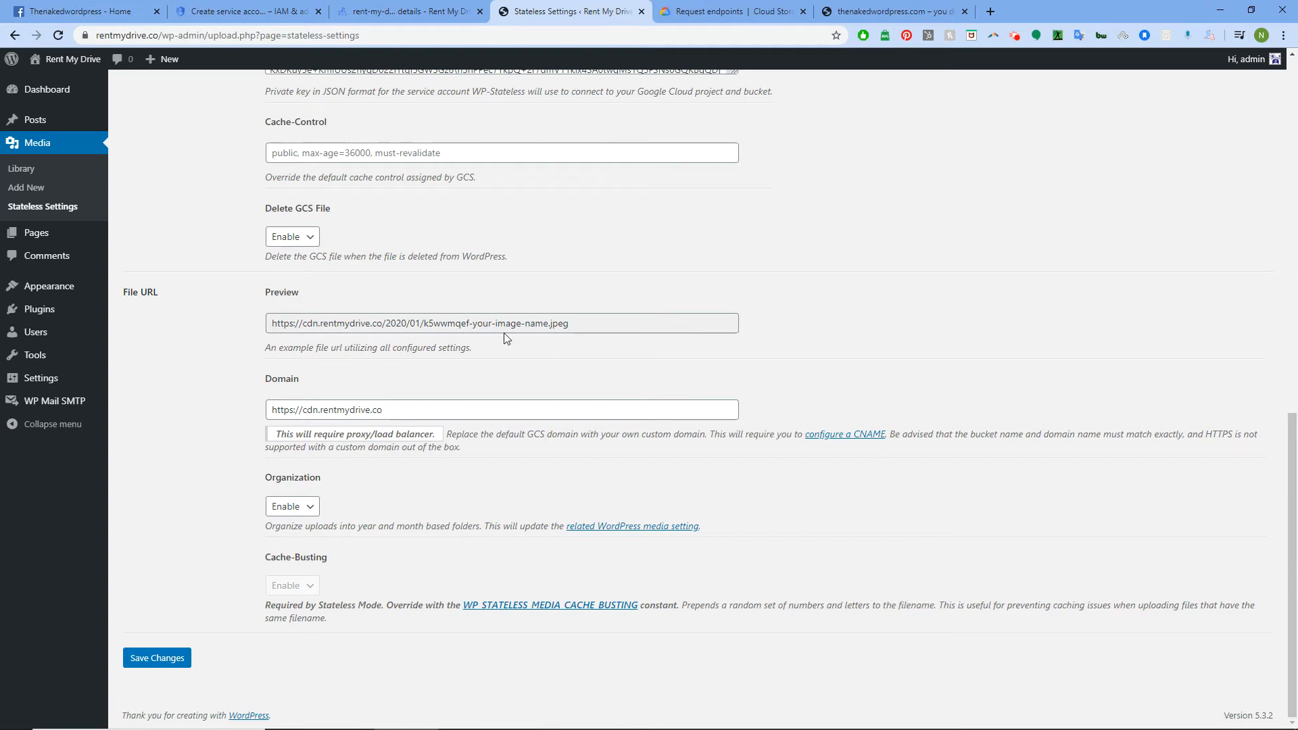
left_click_drag(583, 321, 255, 333)
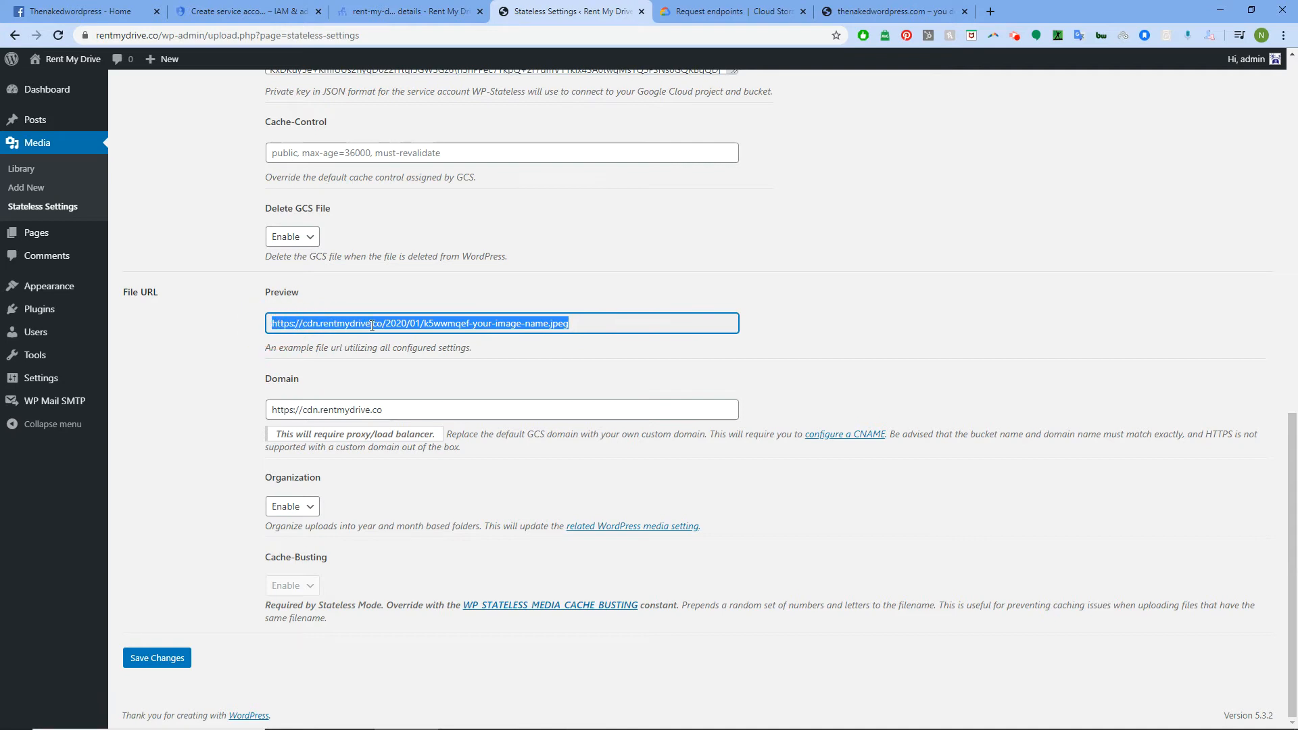
left_click(436, 323)
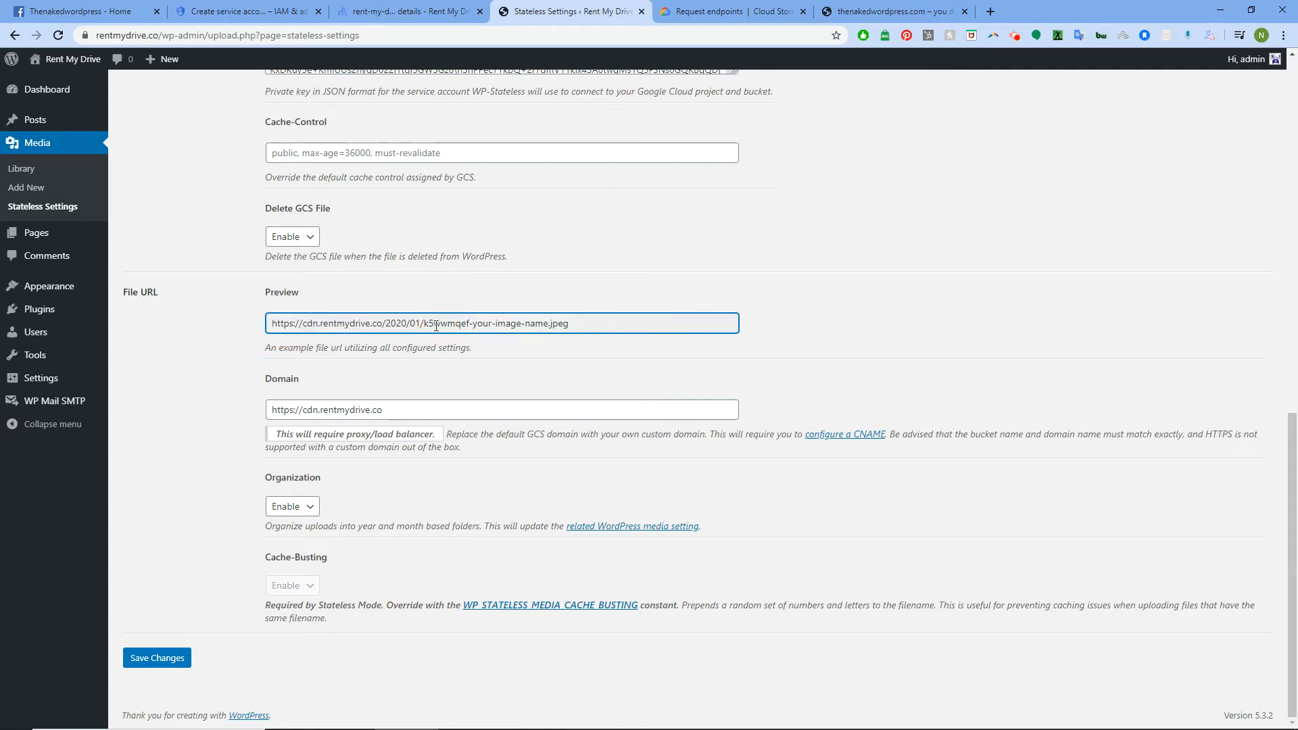
left_click_drag(425, 324, 472, 324)
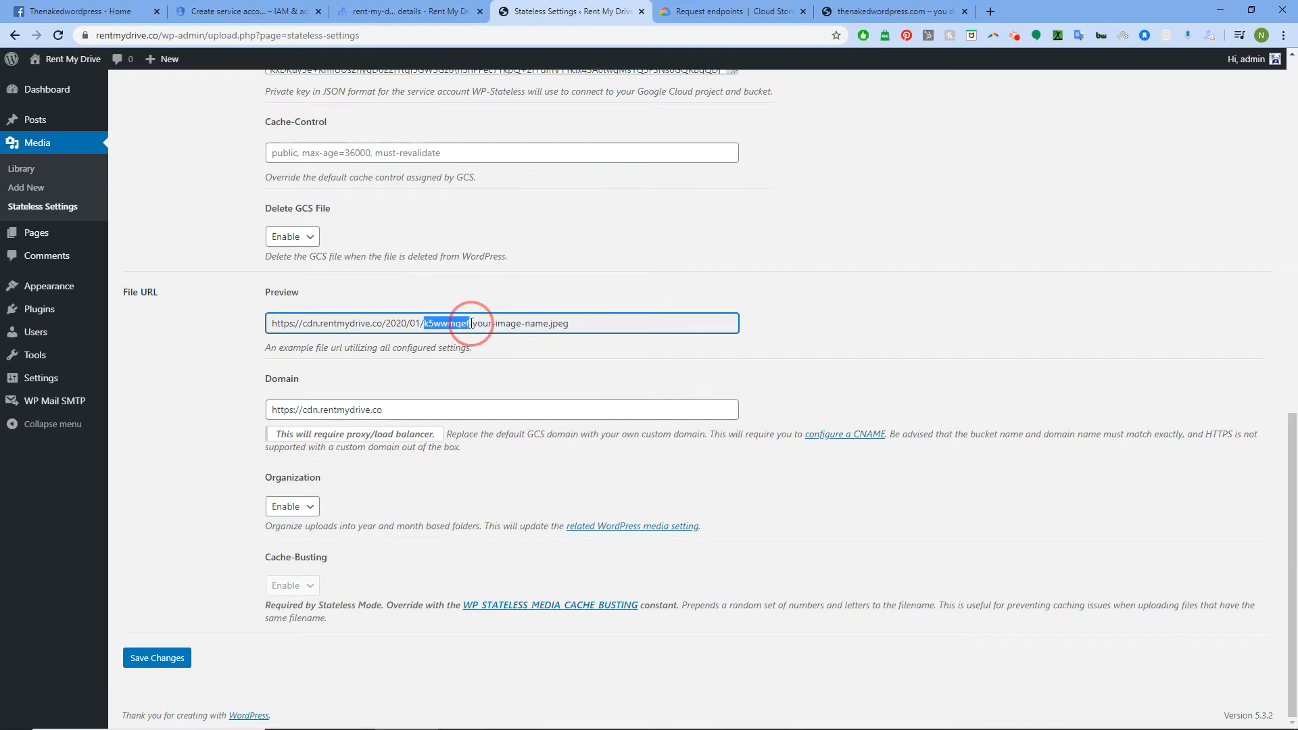
scroll(471, 324, "up", 10)
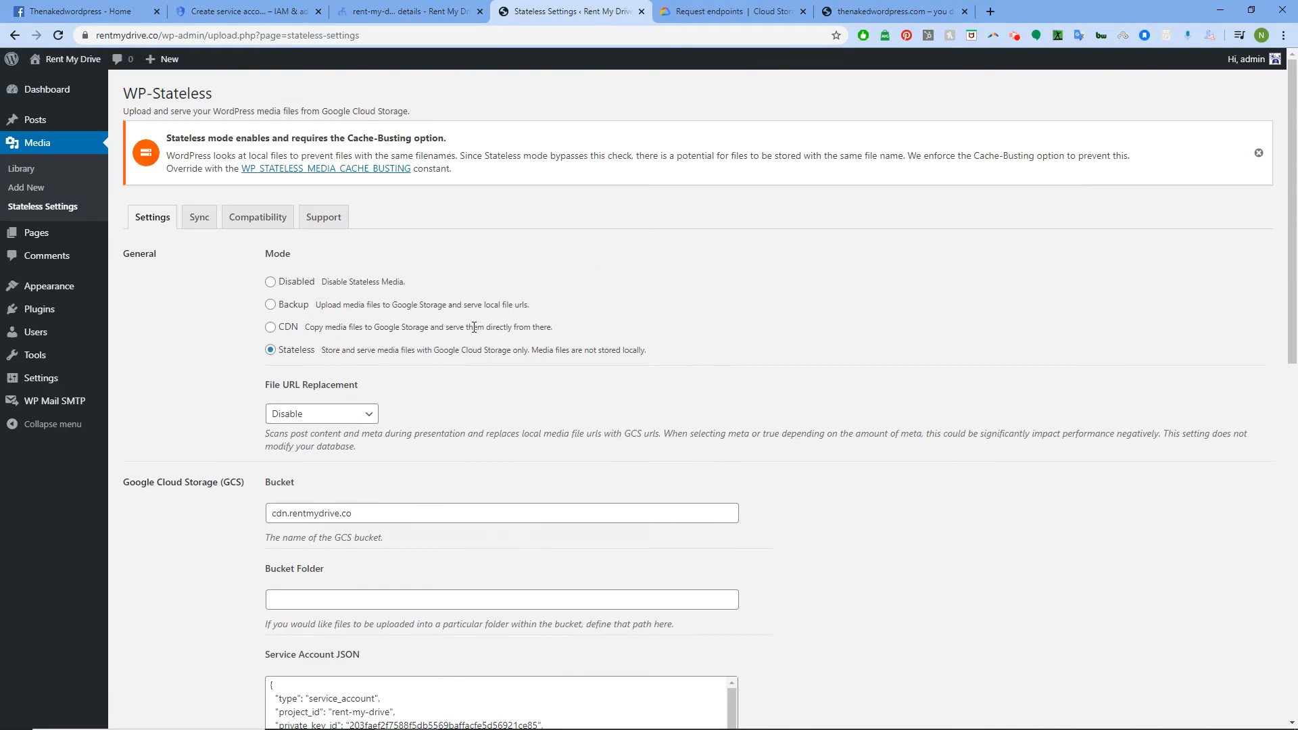
Check the status of rmd-certificate-12 used by the cdn-rmd load balancer in Google Cloud
left_click(406, 11)
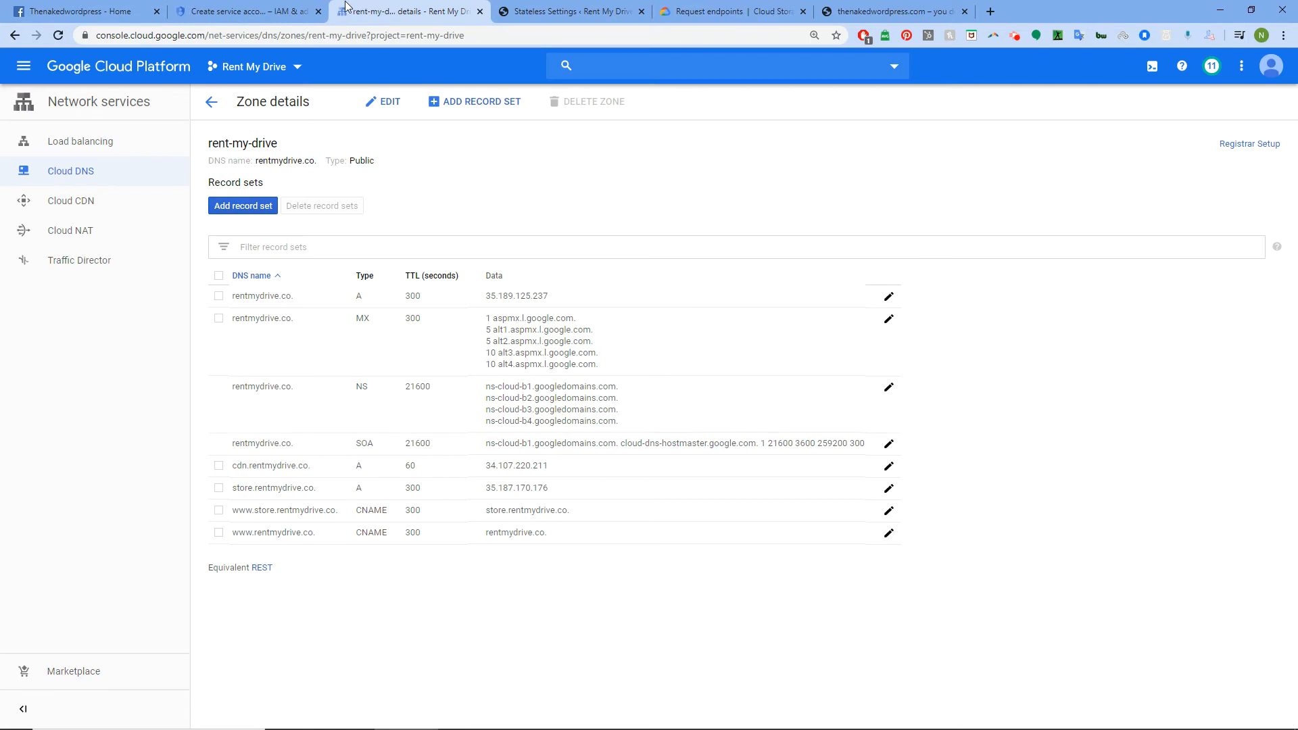
left_click(79, 141)
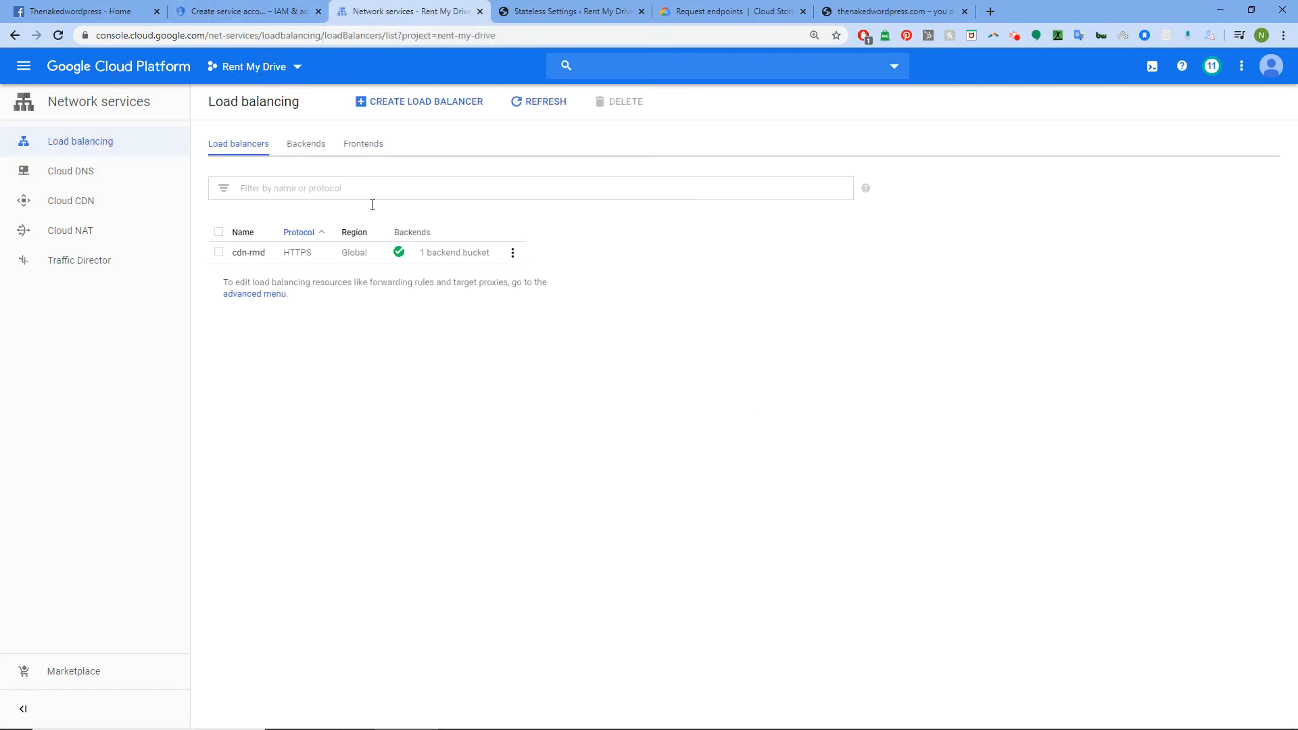
left_click(252, 254)
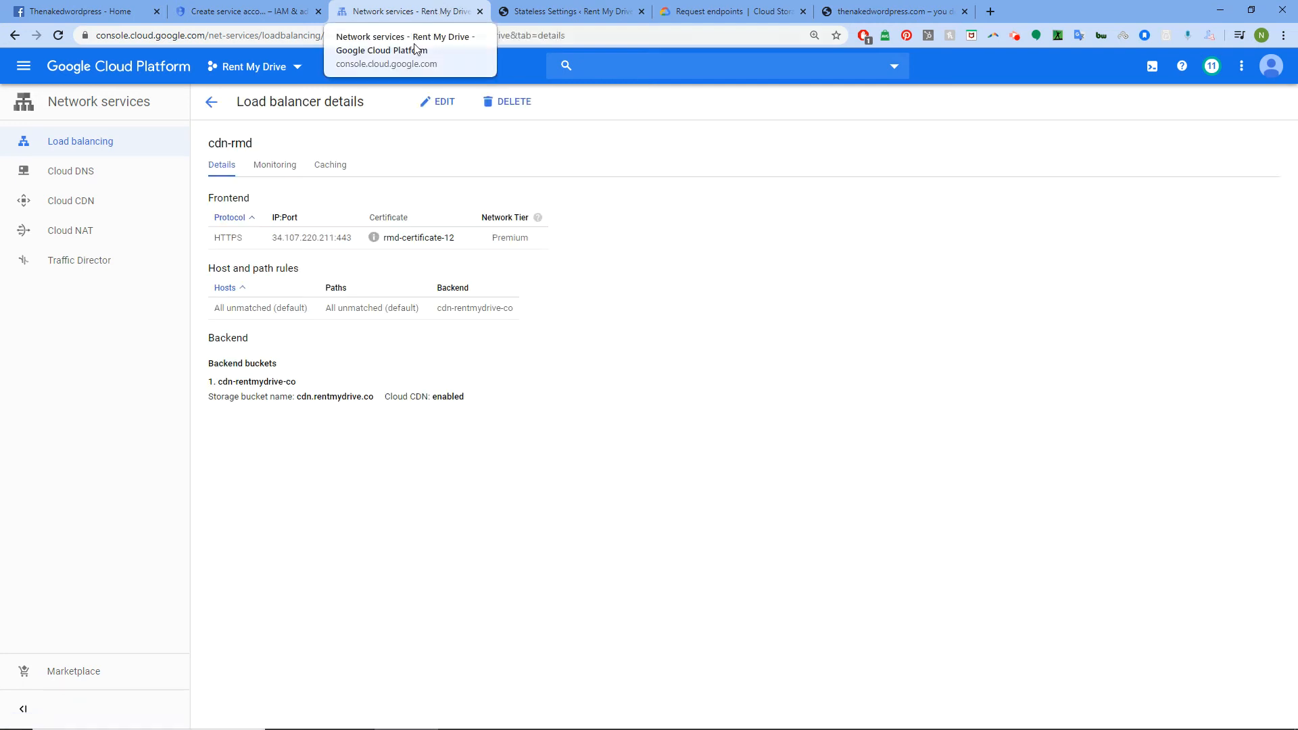
mouse_move(375, 242)
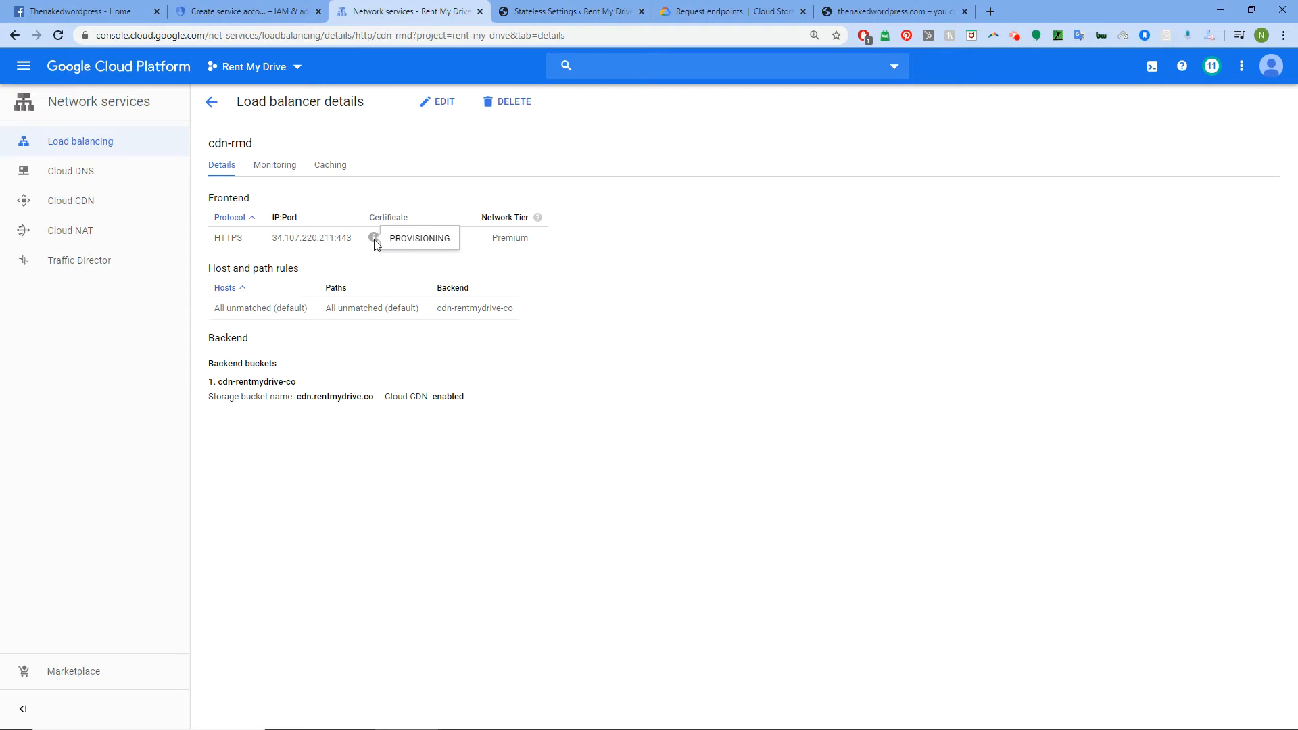
left_click(404, 239)
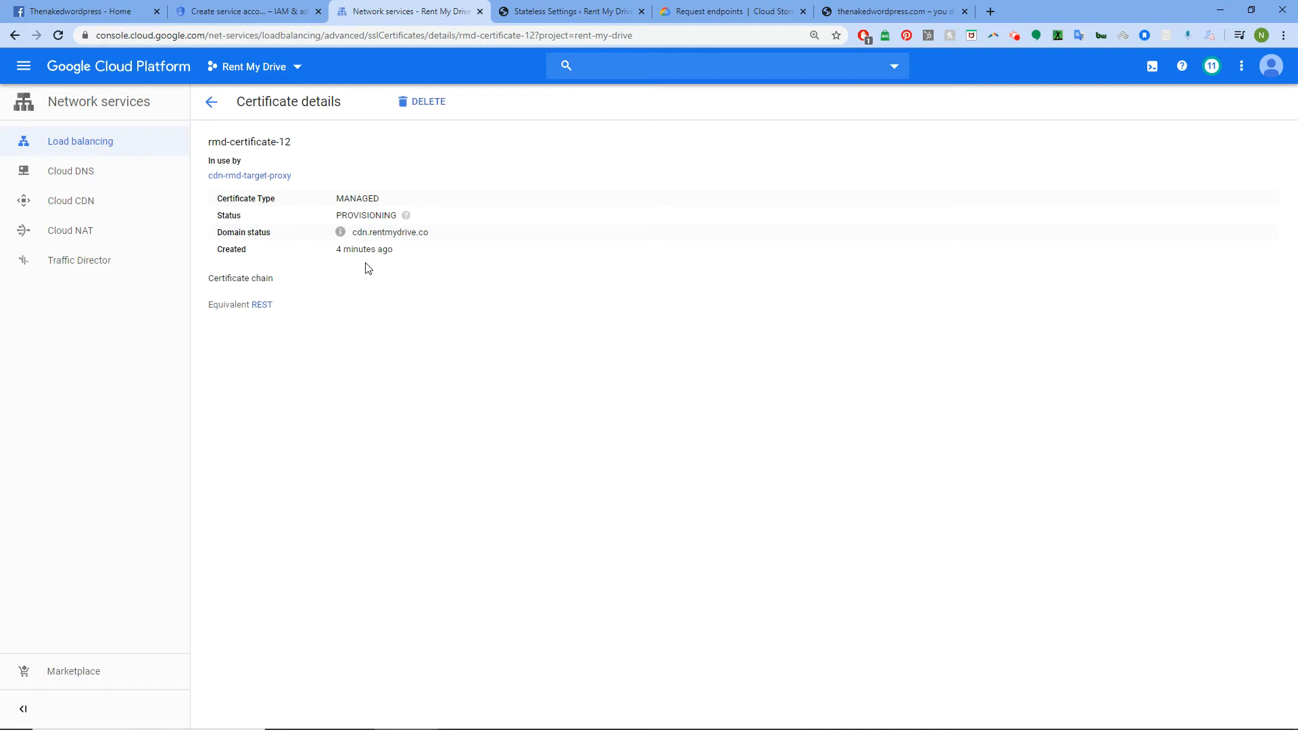
Check the file link in the attachment details of the camera image in the WordPress Media Library
left_click(585, 8)
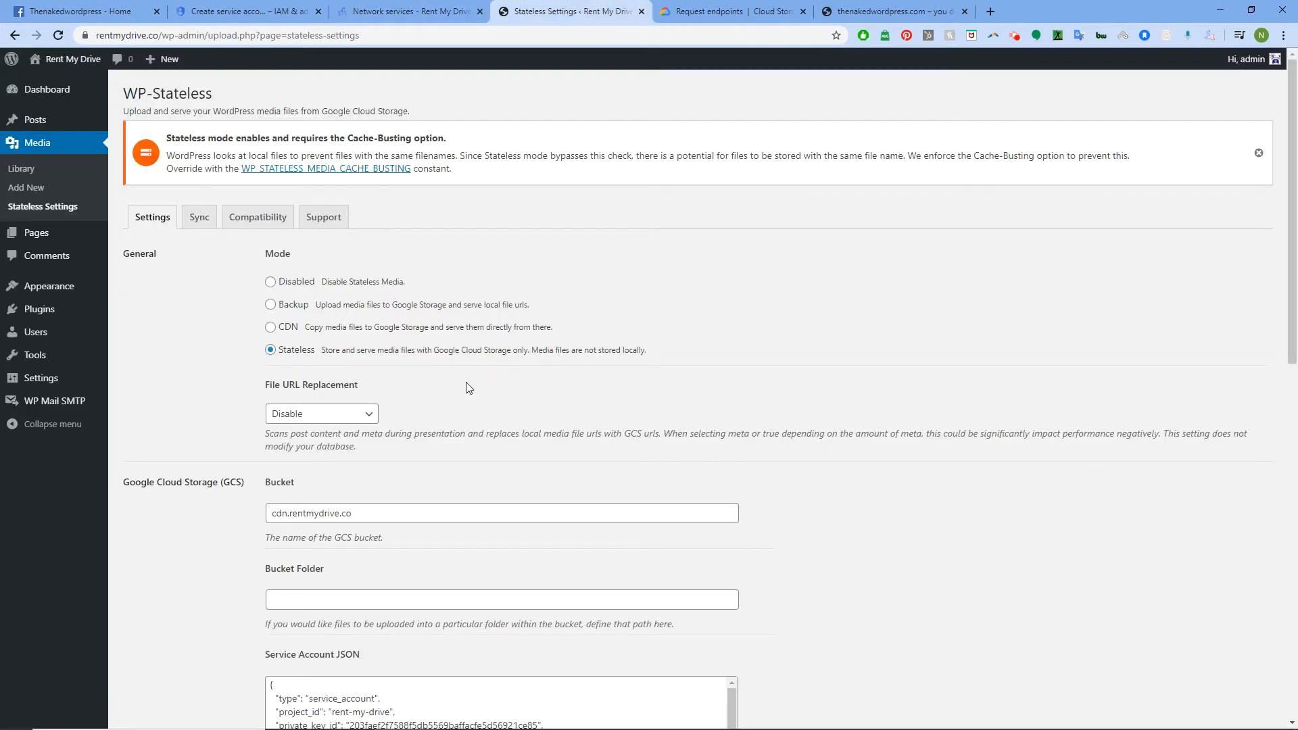
left_click(23, 175)
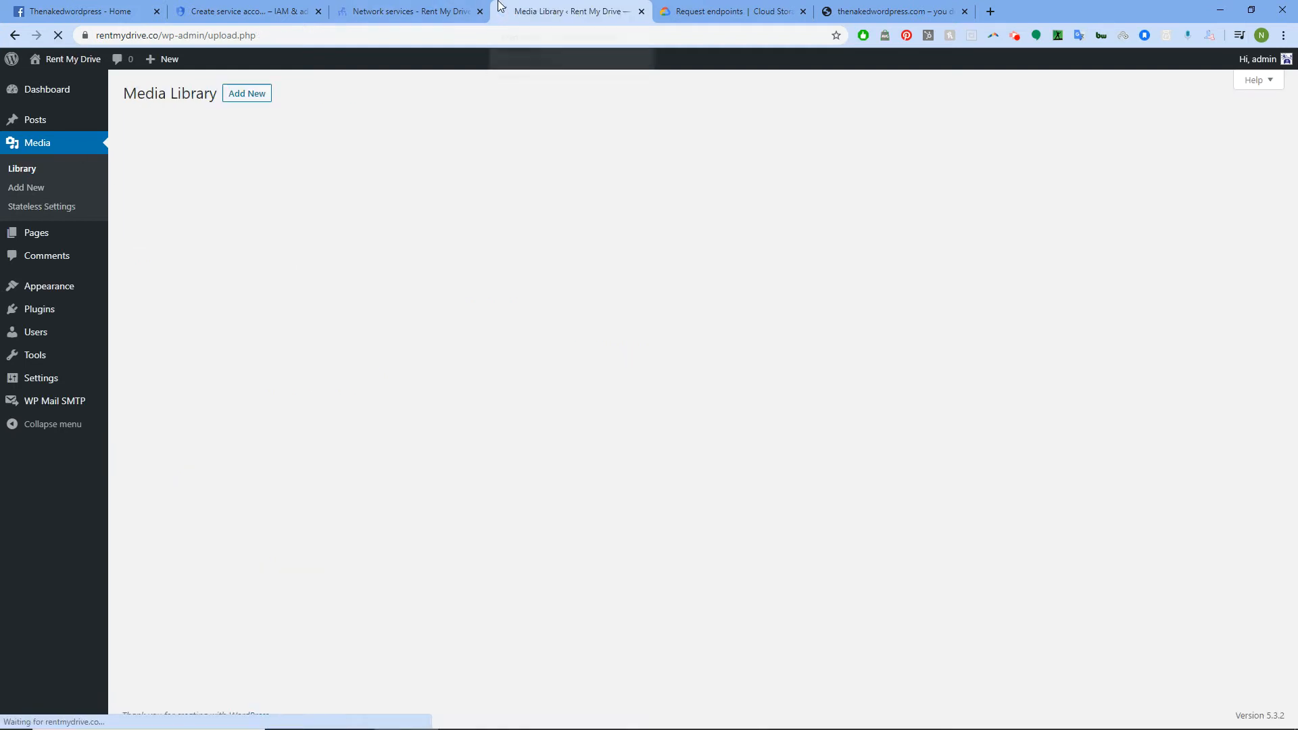
left_click(160, 209)
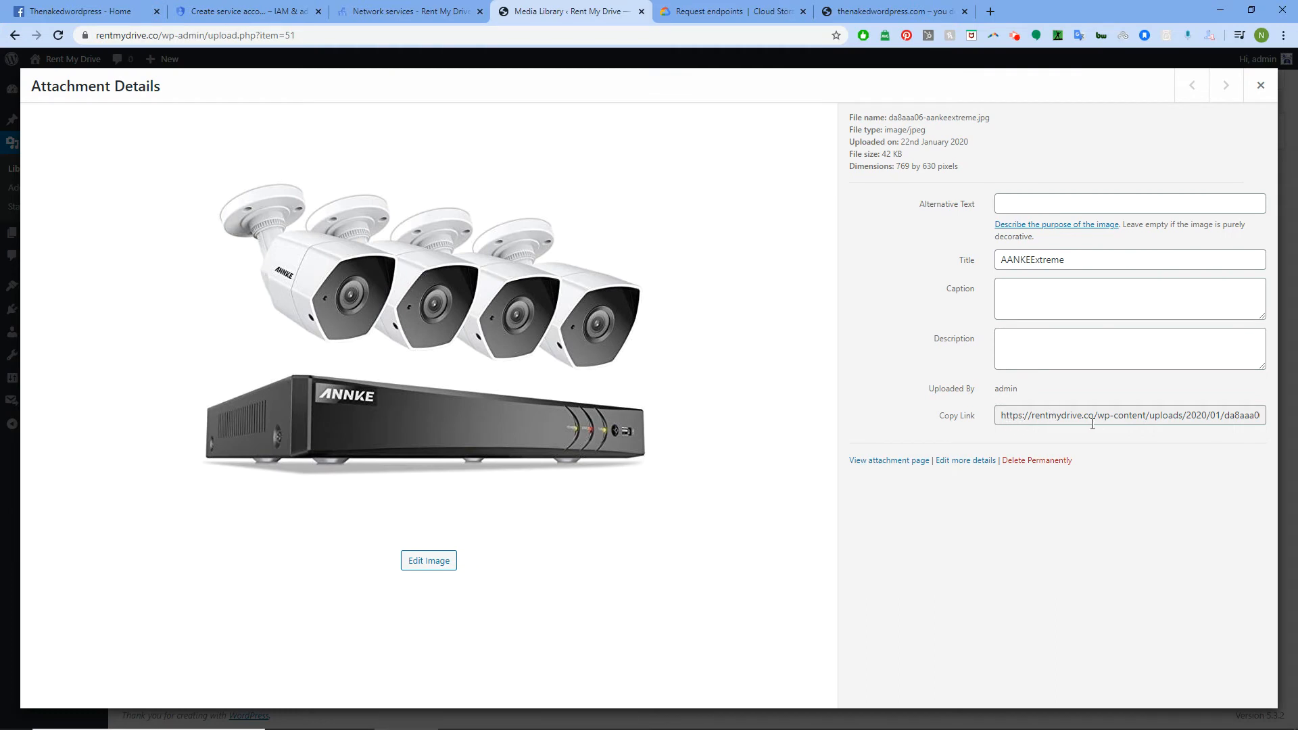
left_click(1259, 85)
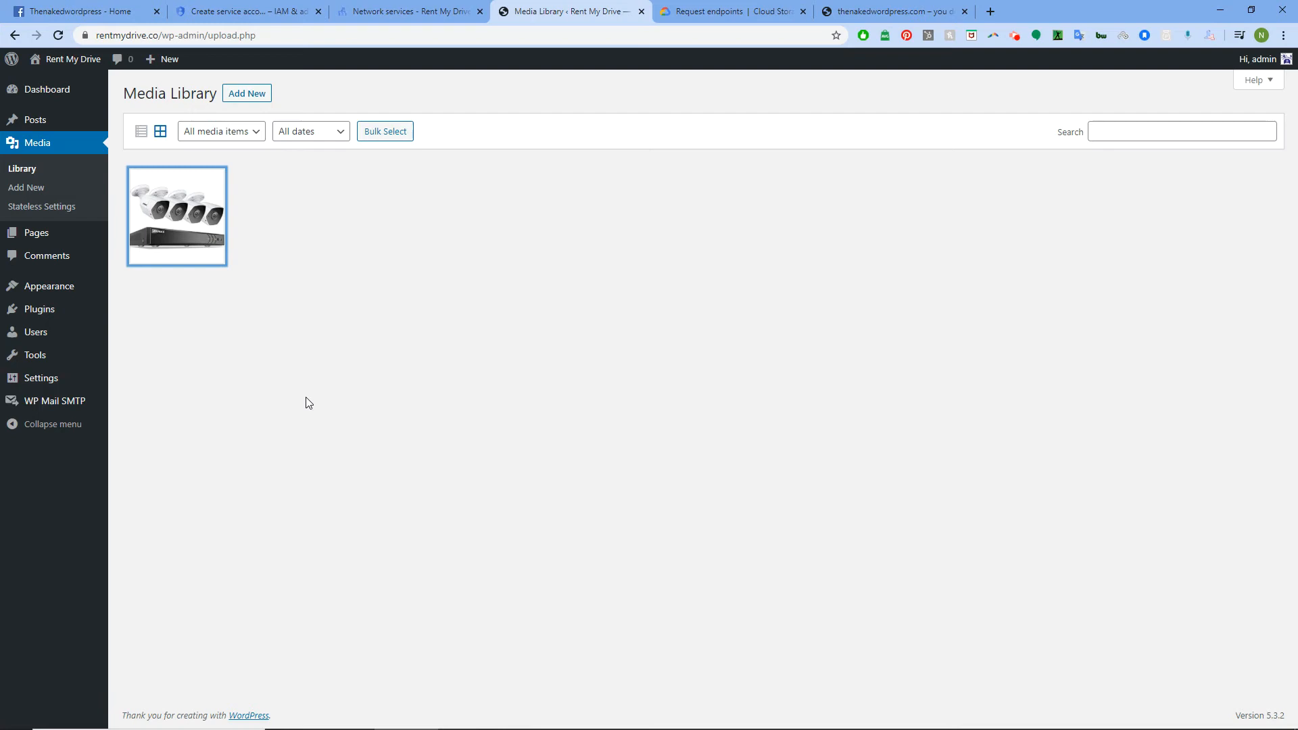
Try to run the WP-Stateless sync that regenerates all stateless images and synchronizes Google Storage with the local server
left_click(65, 206)
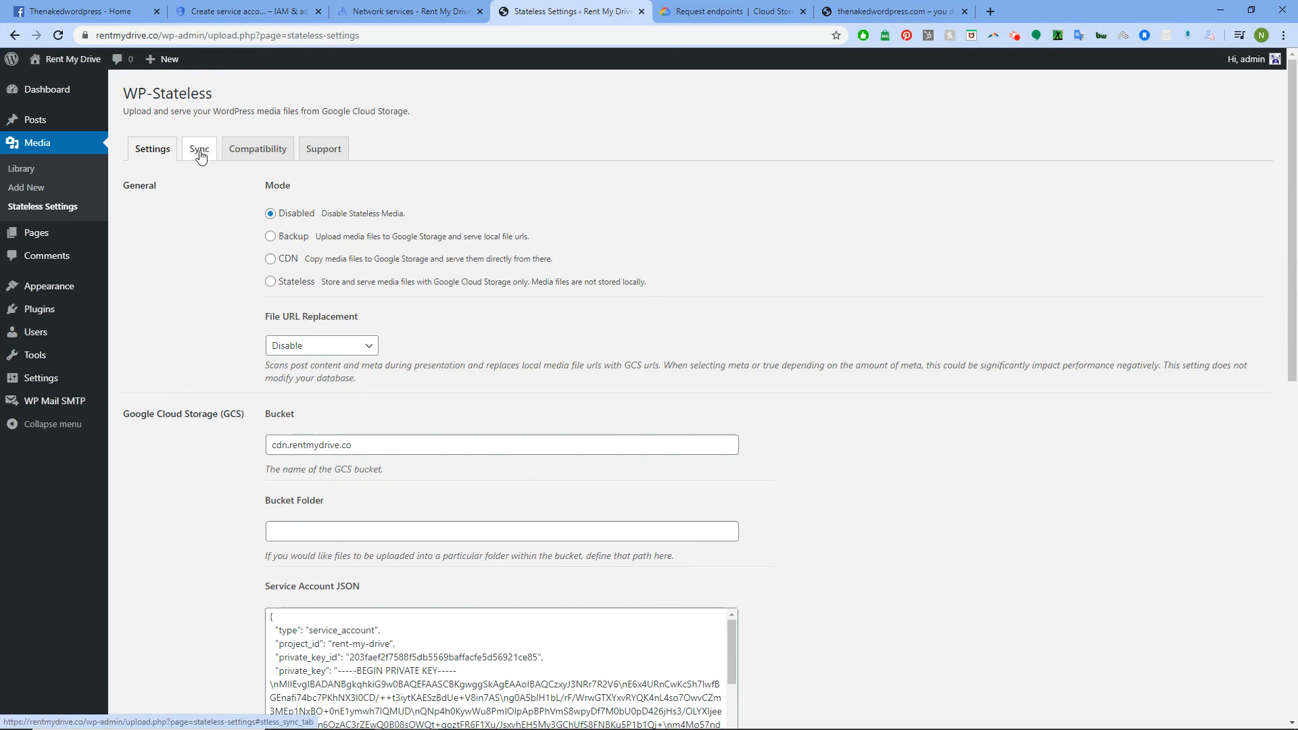
left_click(199, 150)
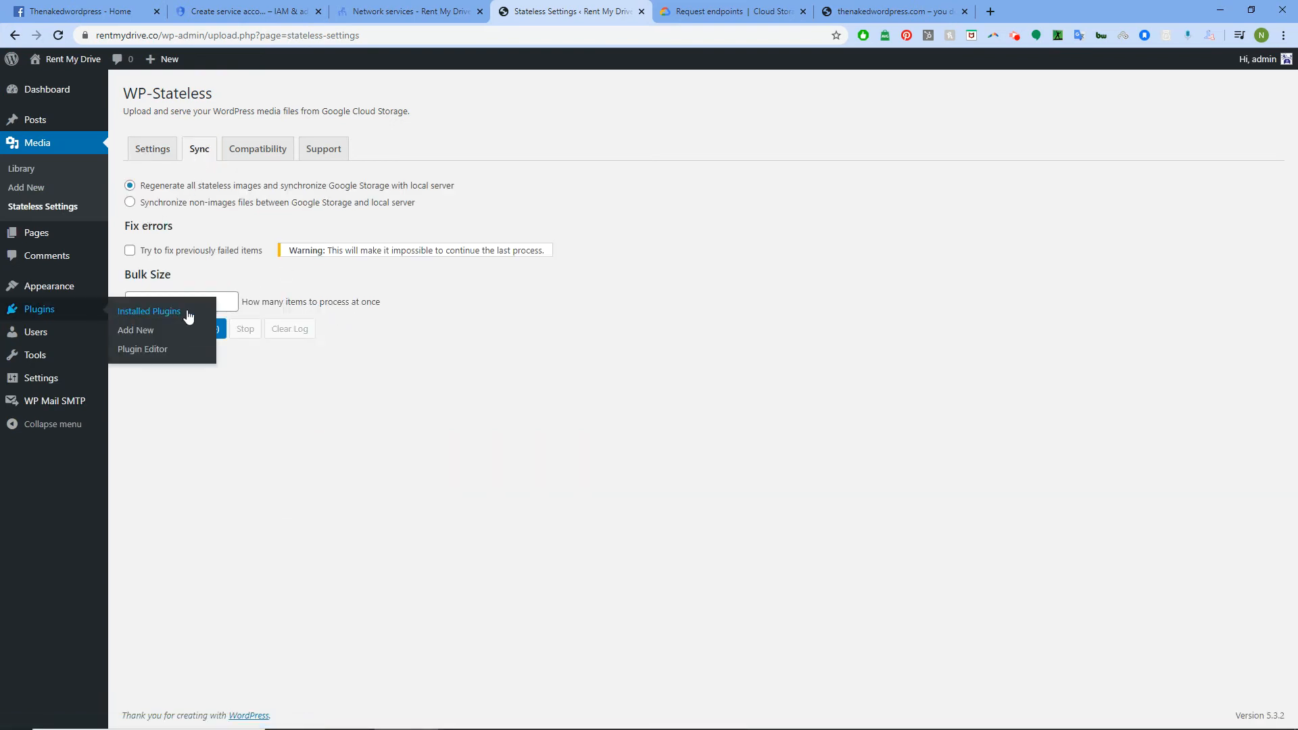
left_click(166, 329)
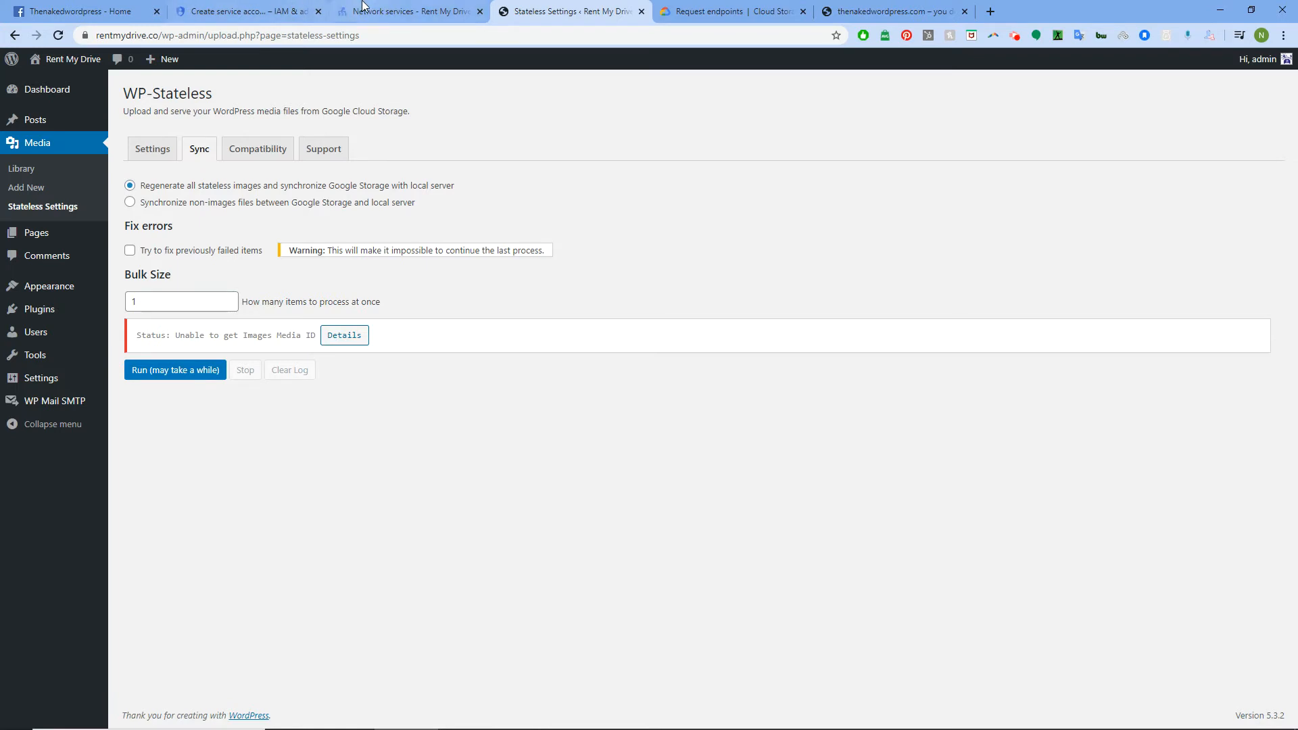
Recheck the rmd-certificate-12 status in Google Cloud and return to the WP-Stateless sync page
left_click(402, 11)
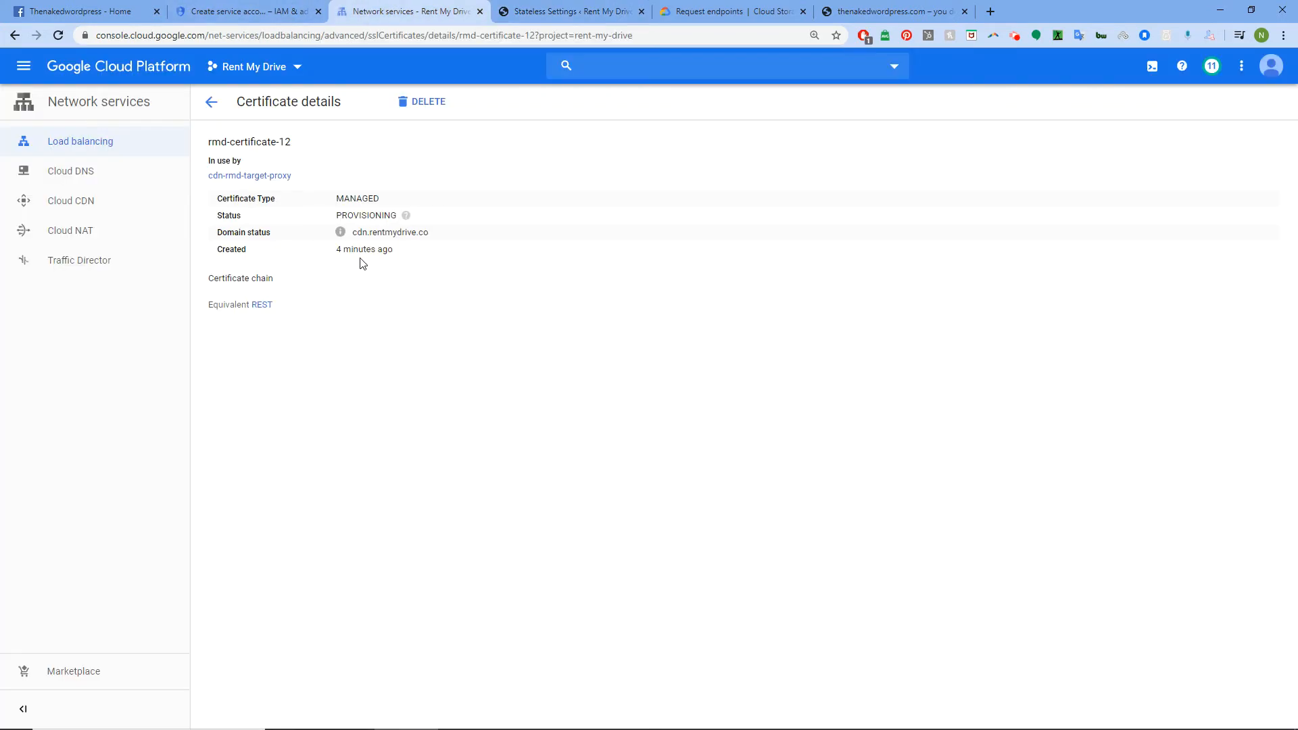
left_click(592, 8)
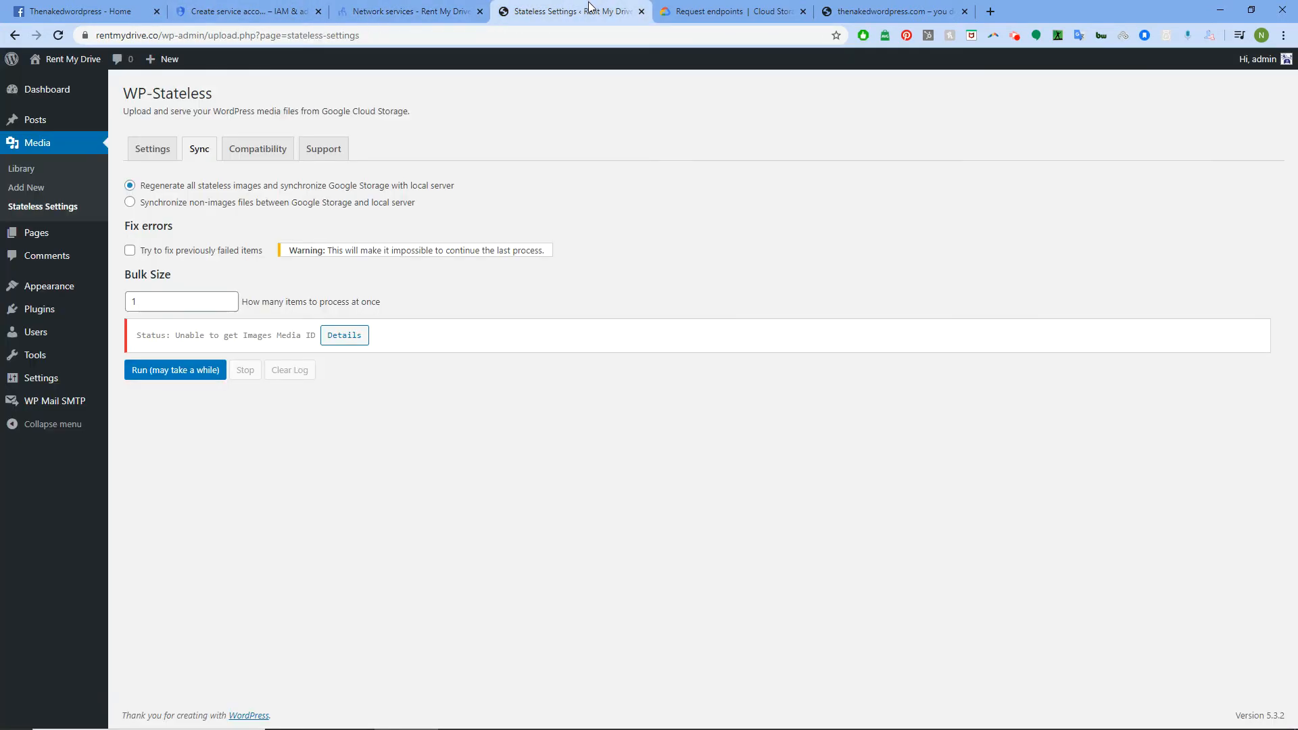
Upload the Advanced Search image from the Pictures folder to the WordPress Media Library
left_click(31, 174)
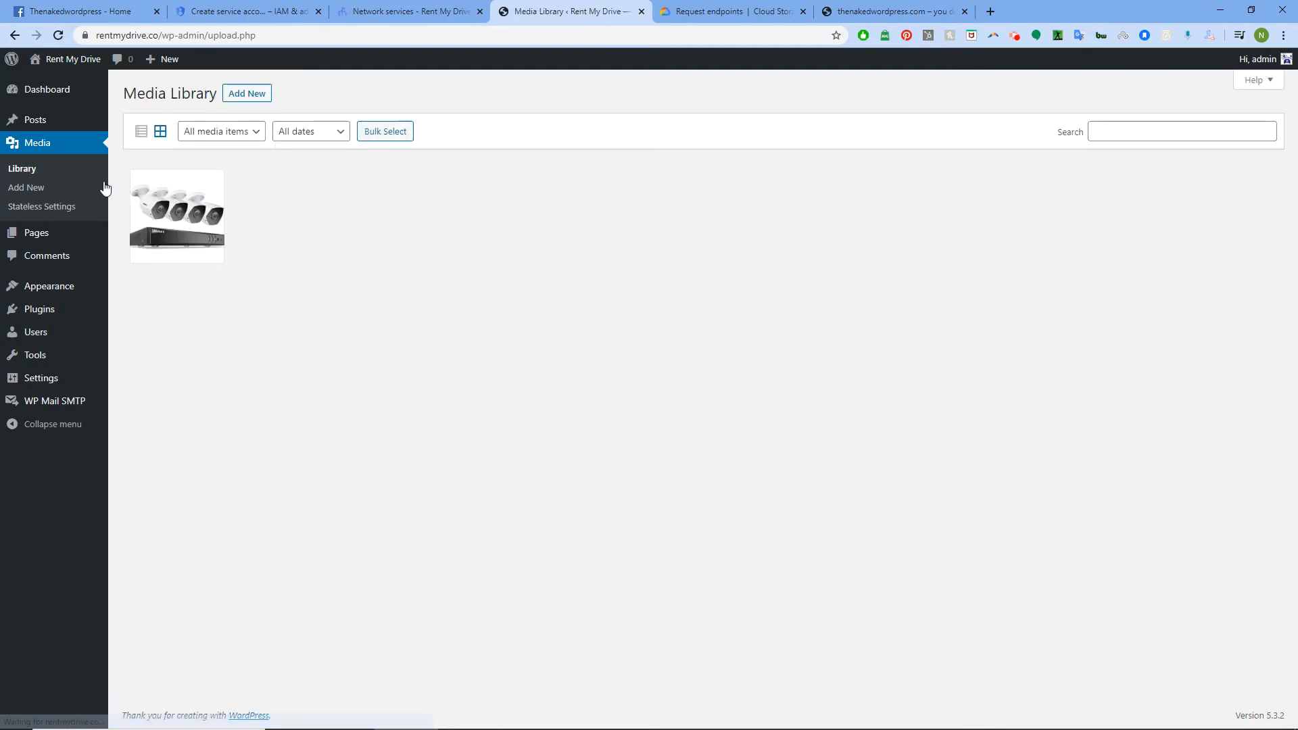
left_click(250, 94)
left_click(705, 198)
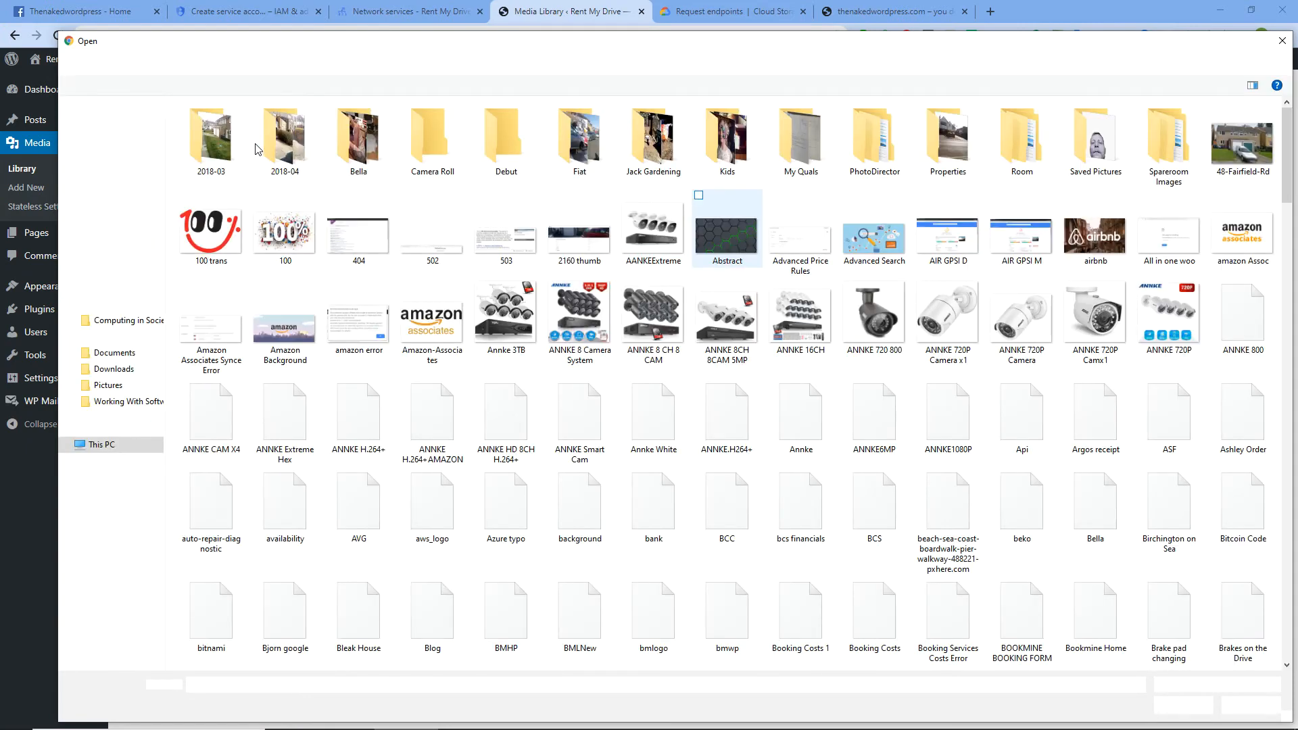
left_click(866, 228)
left_click(1183, 705)
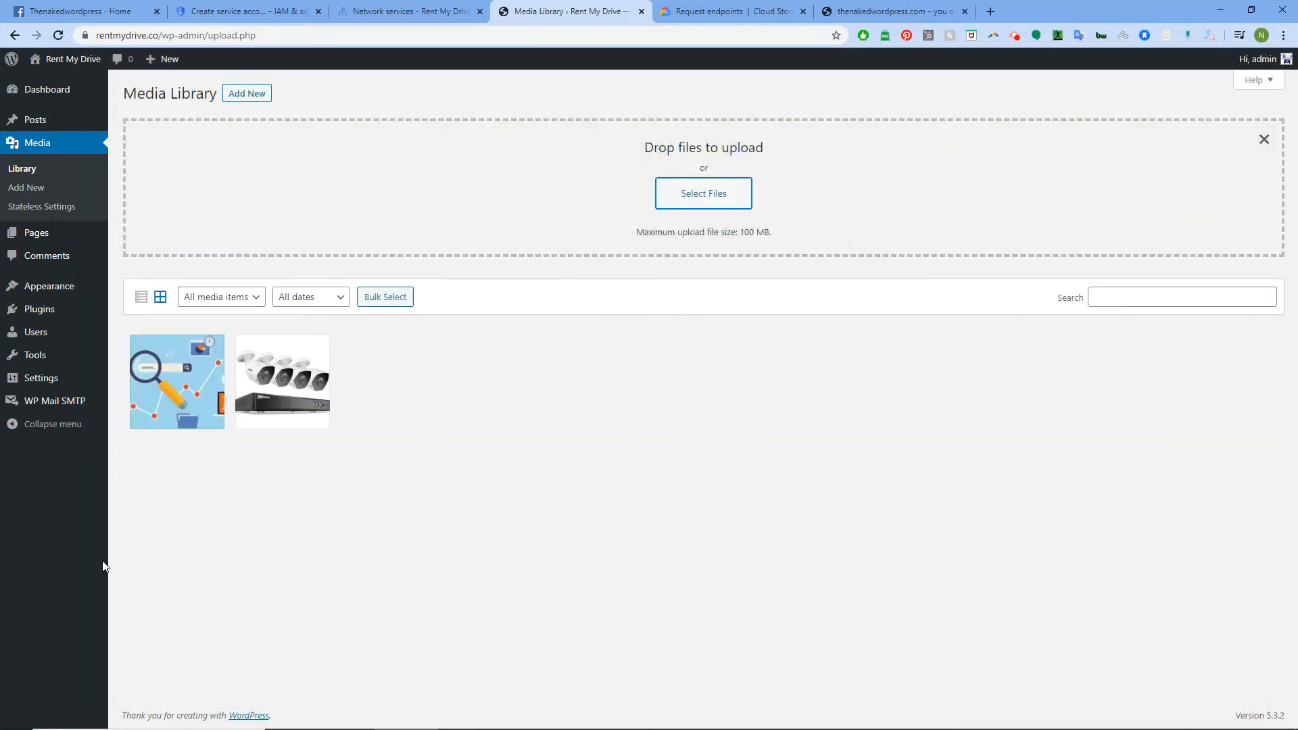
Check the file link in the attachment details of the uploaded Advanced Search image
left_click(165, 382)
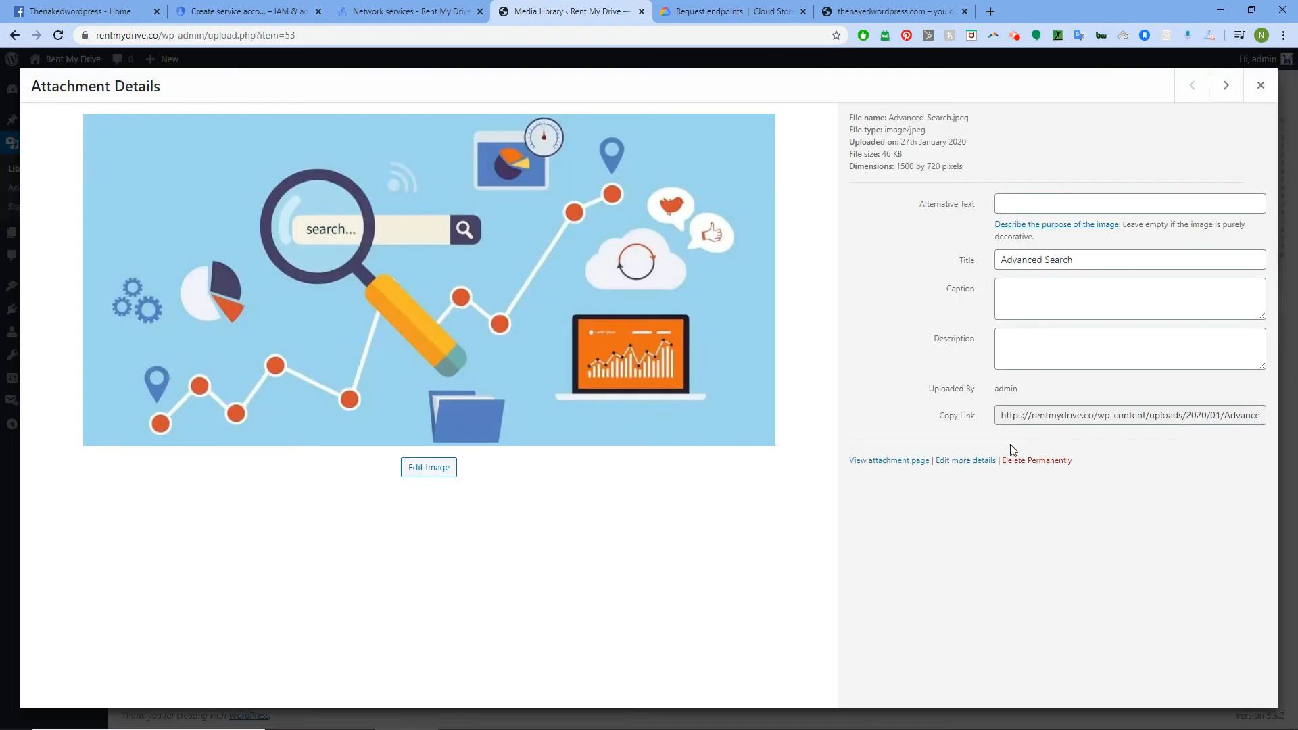
left_click_drag(1003, 411, 1270, 431)
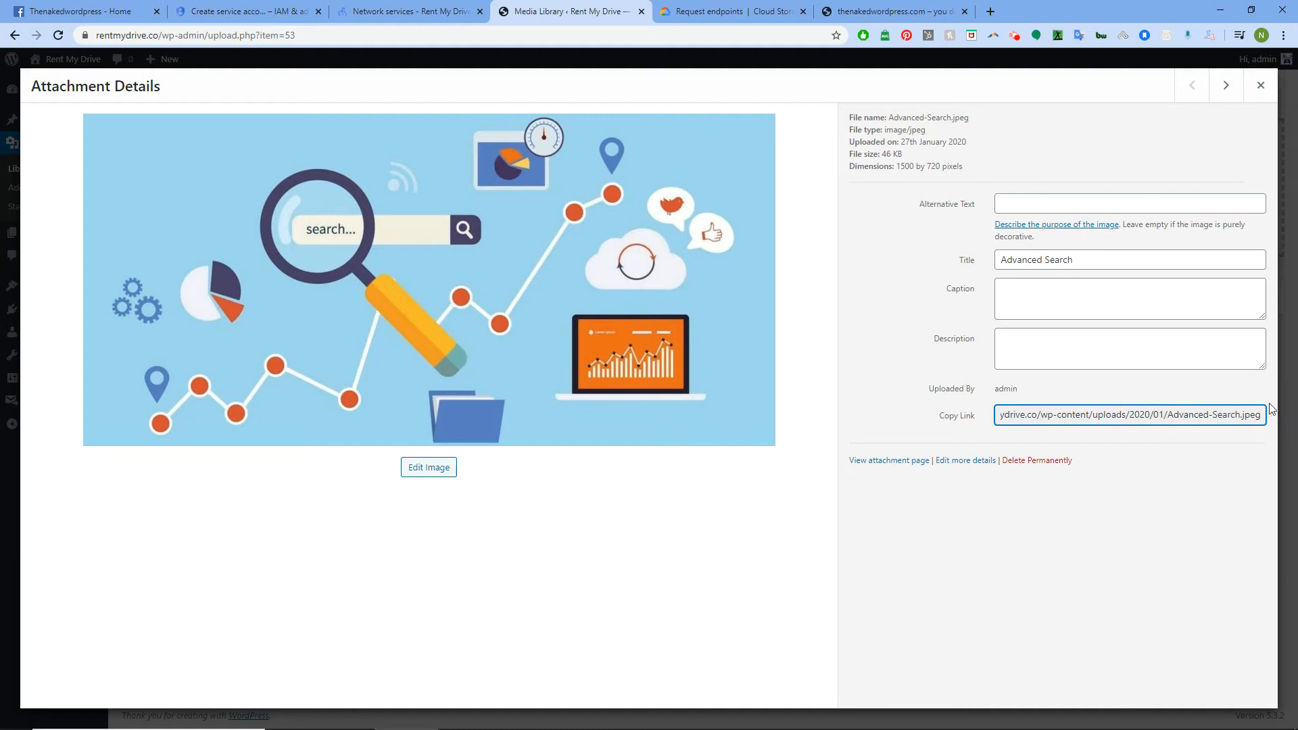
left_click(1260, 85)
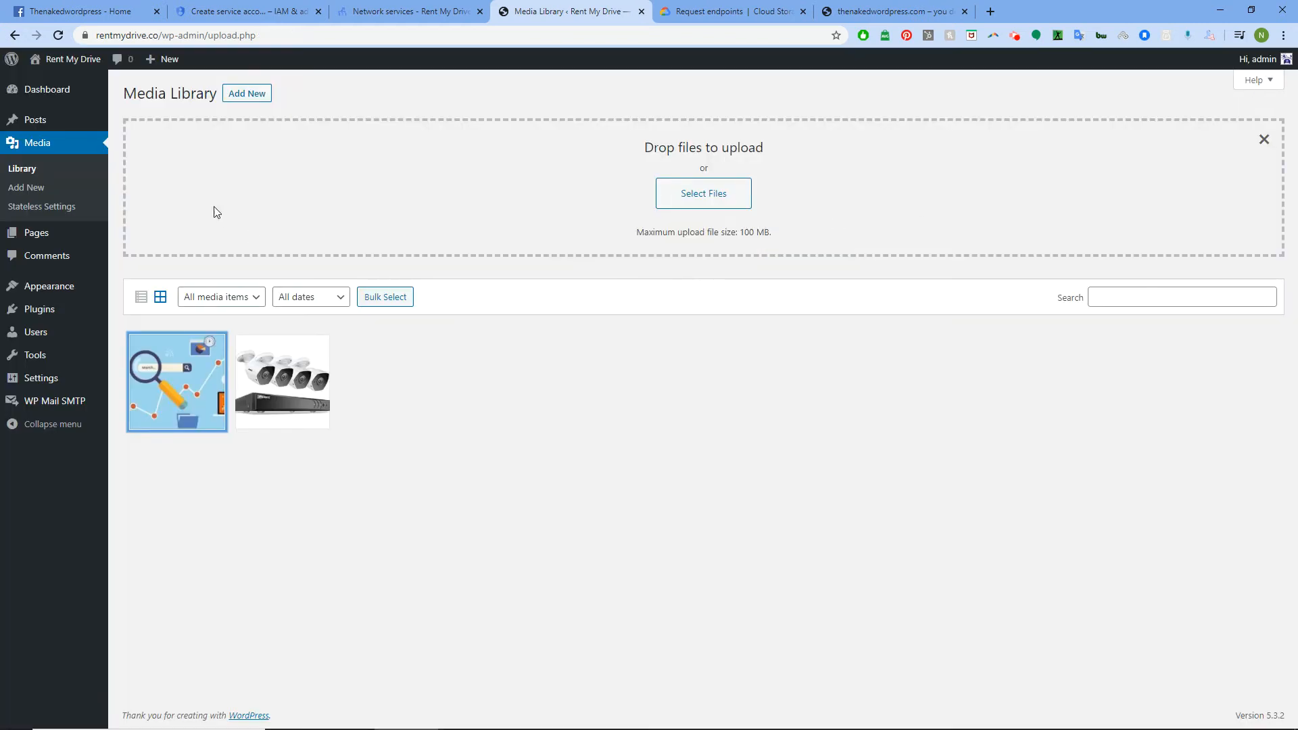
Set the WP-Stateless mode to Stateless in the Stateless Settings and save the changes
left_click(64, 209)
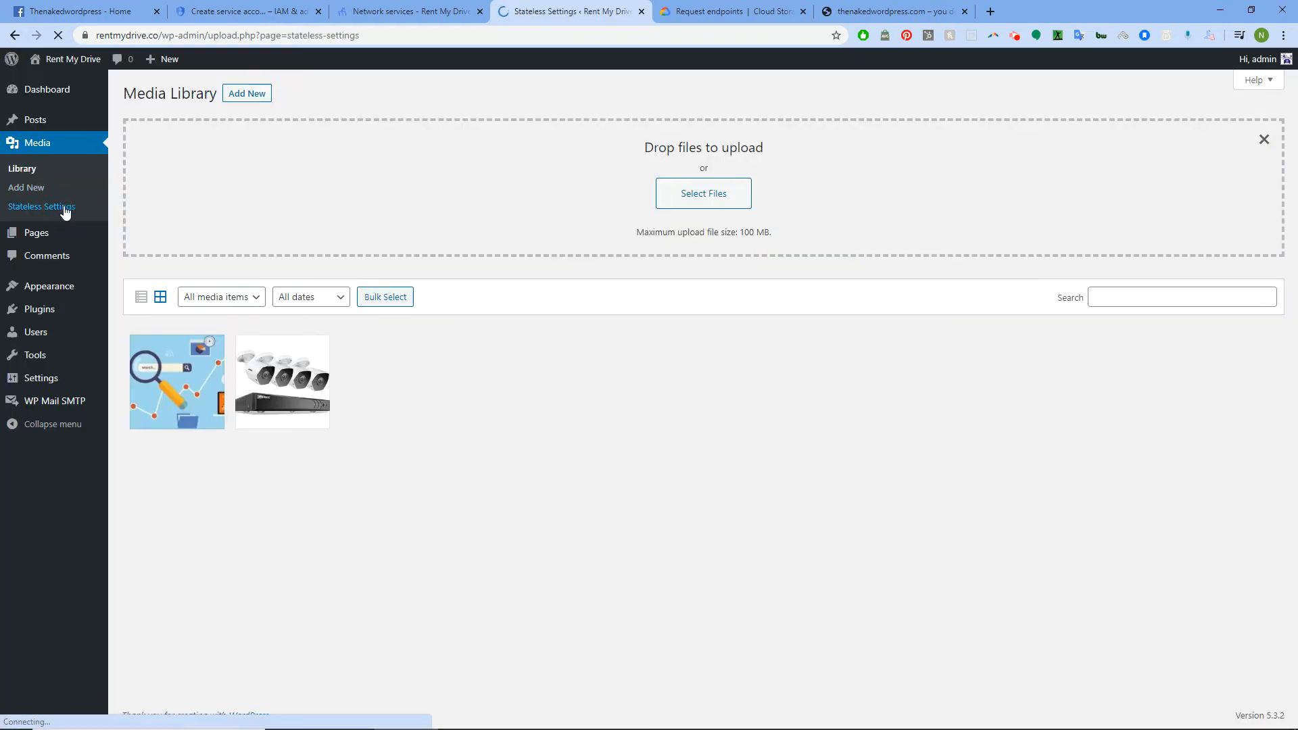
left_click(270, 282)
scroll(210, 306, "down", 10)
scroll(161, 562, "down", 2)
left_click(160, 660)
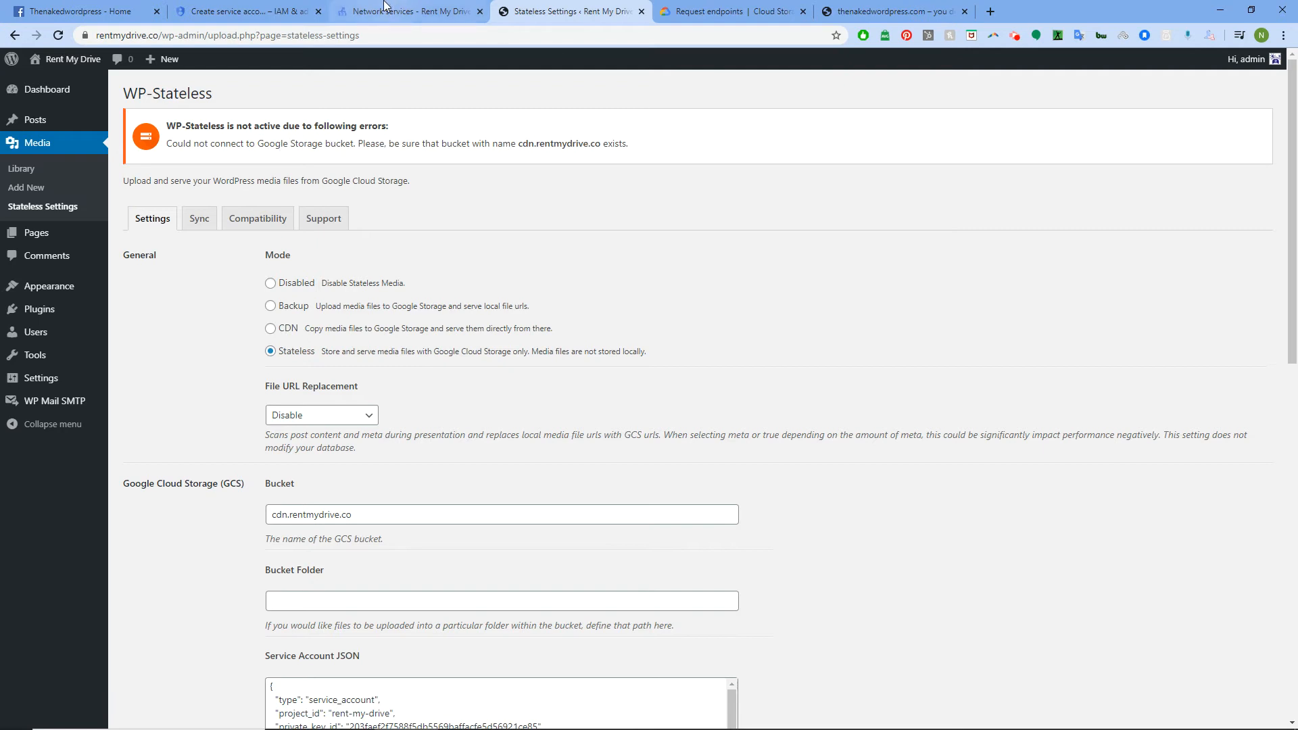
Check the rmd-certificate-12 status in Google Cloud and the Advanced Search image's file link in the WordPress Media Library
left_click(406, 11)
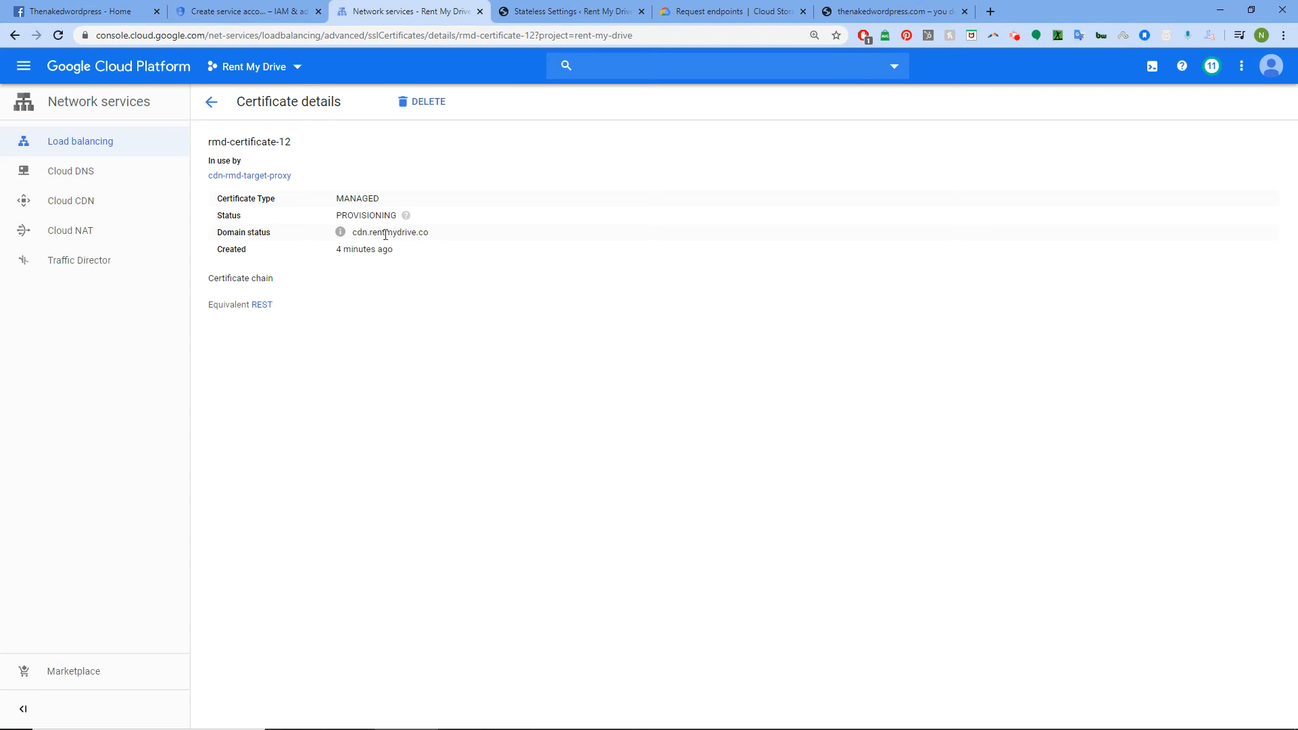
left_click(571, 12)
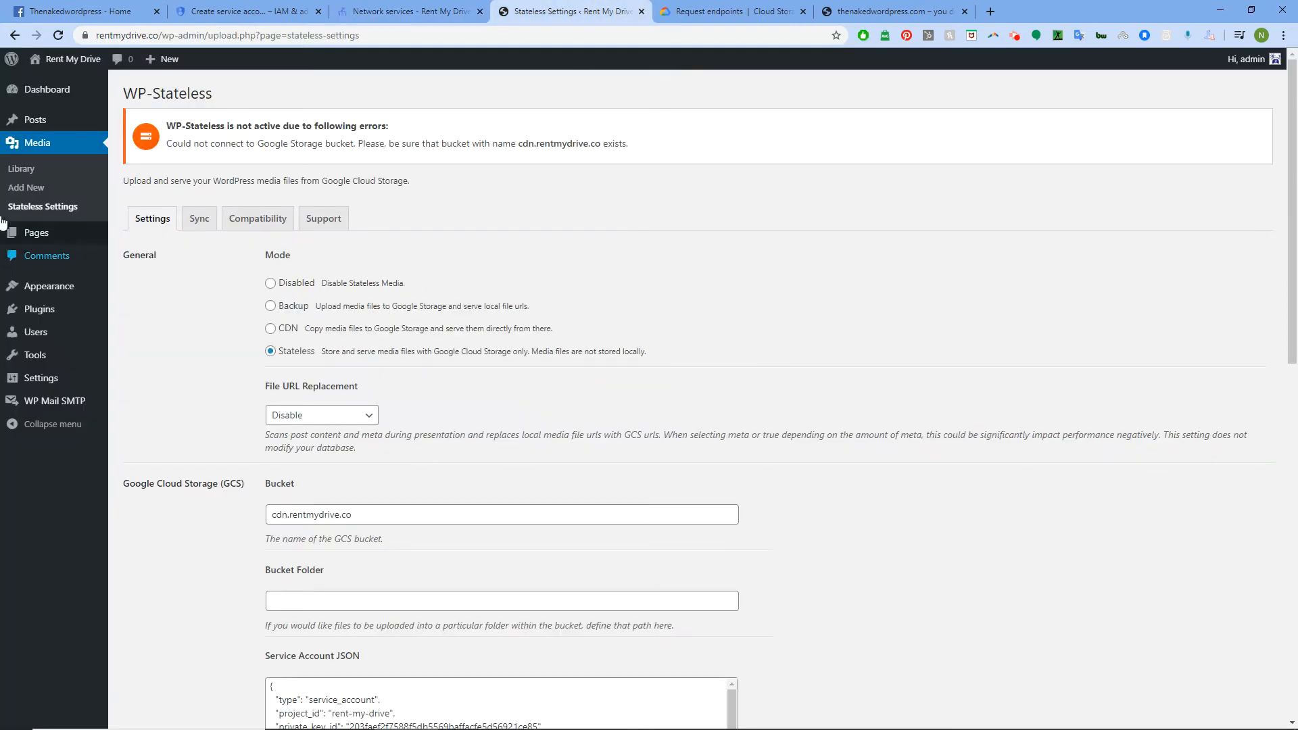
left_click(24, 174)
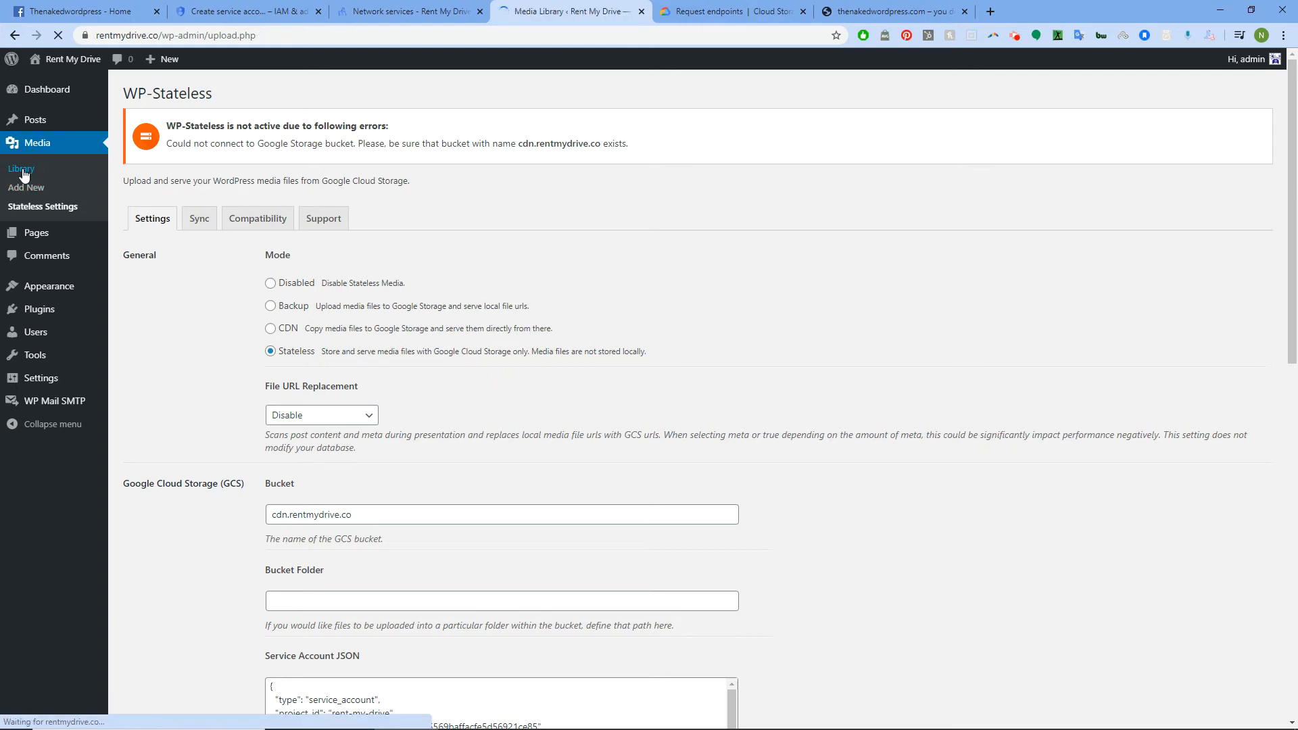
left_click(175, 271)
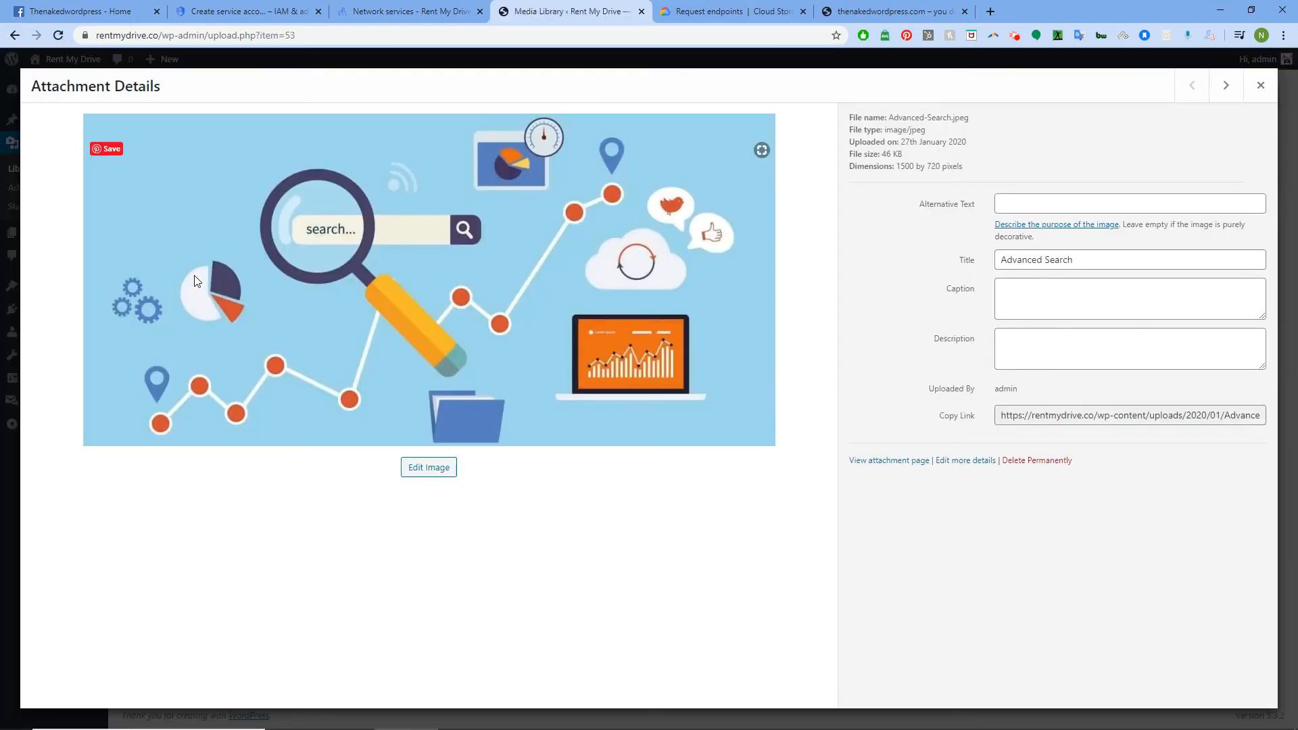
left_click_drag(1016, 415, 1203, 420)
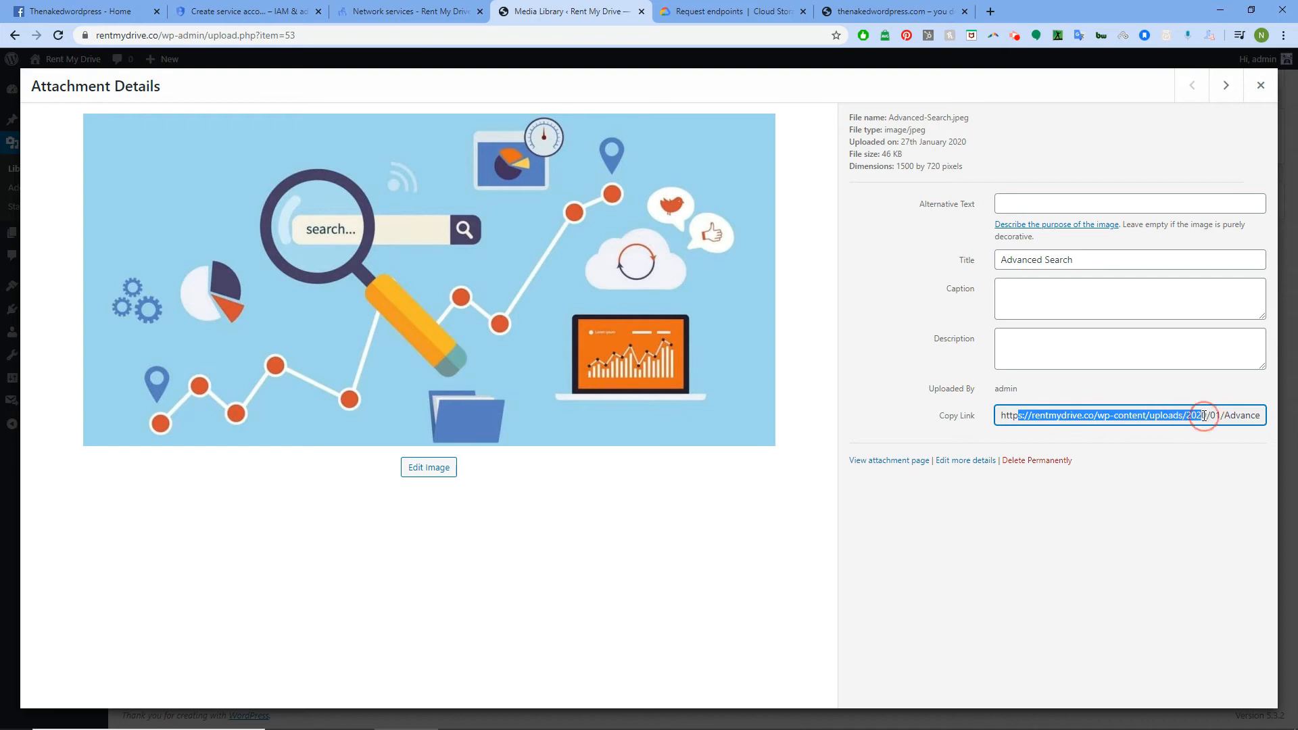
left_click(1260, 85)
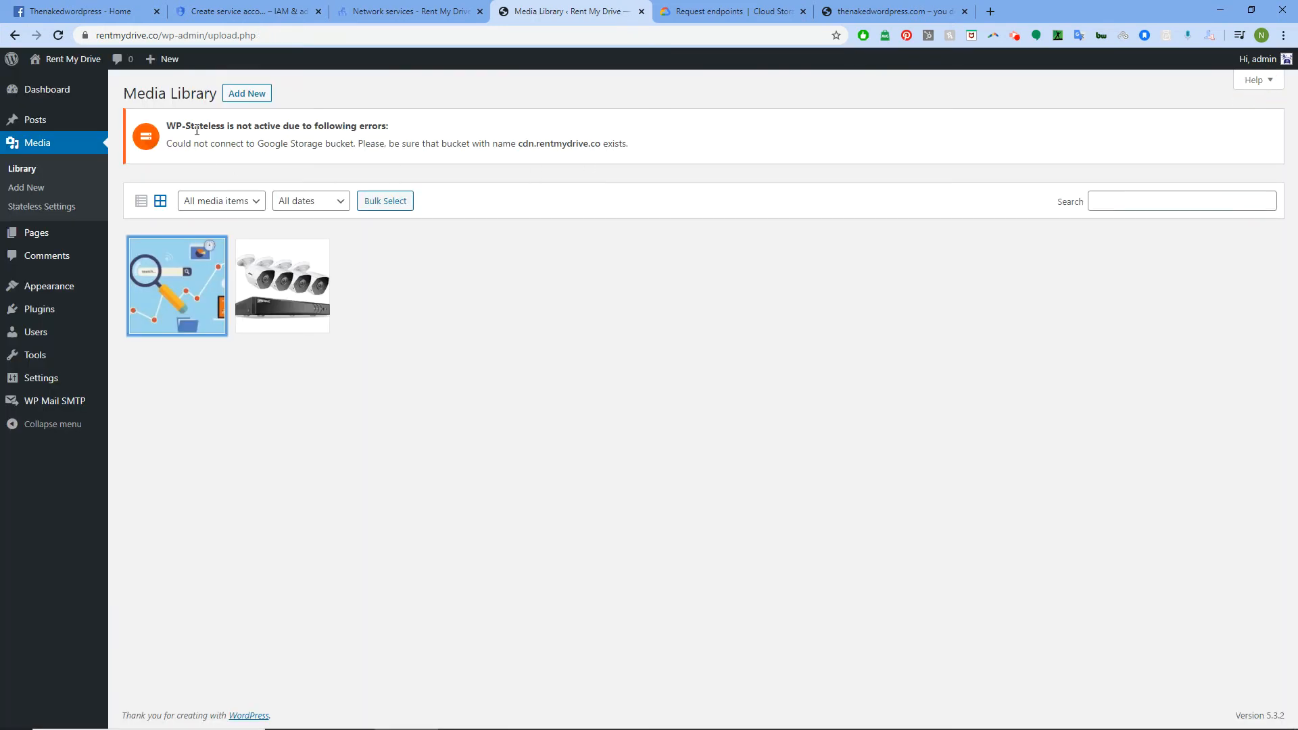
Try to run the WP-Stateless sync that regenerates all stateless images and synchronizes Google Storage, with a bulk size of 1
left_click(58, 208)
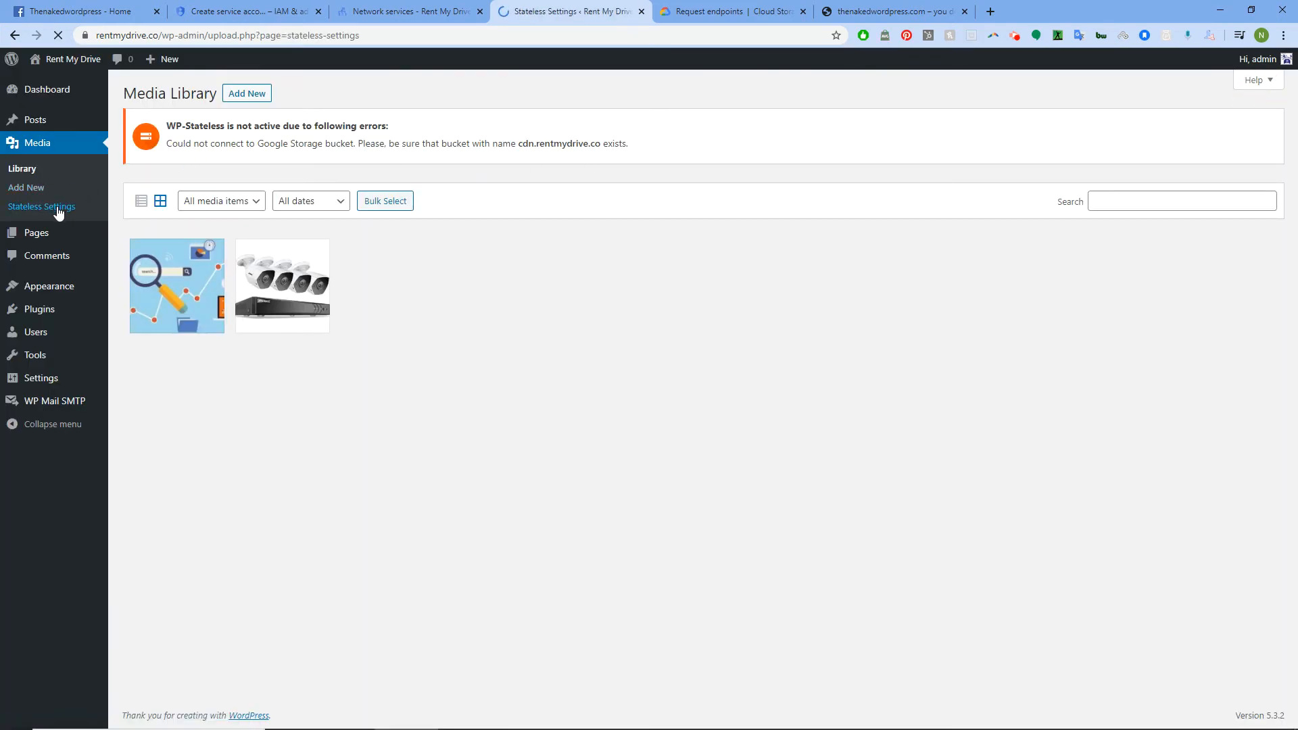
left_click(200, 220)
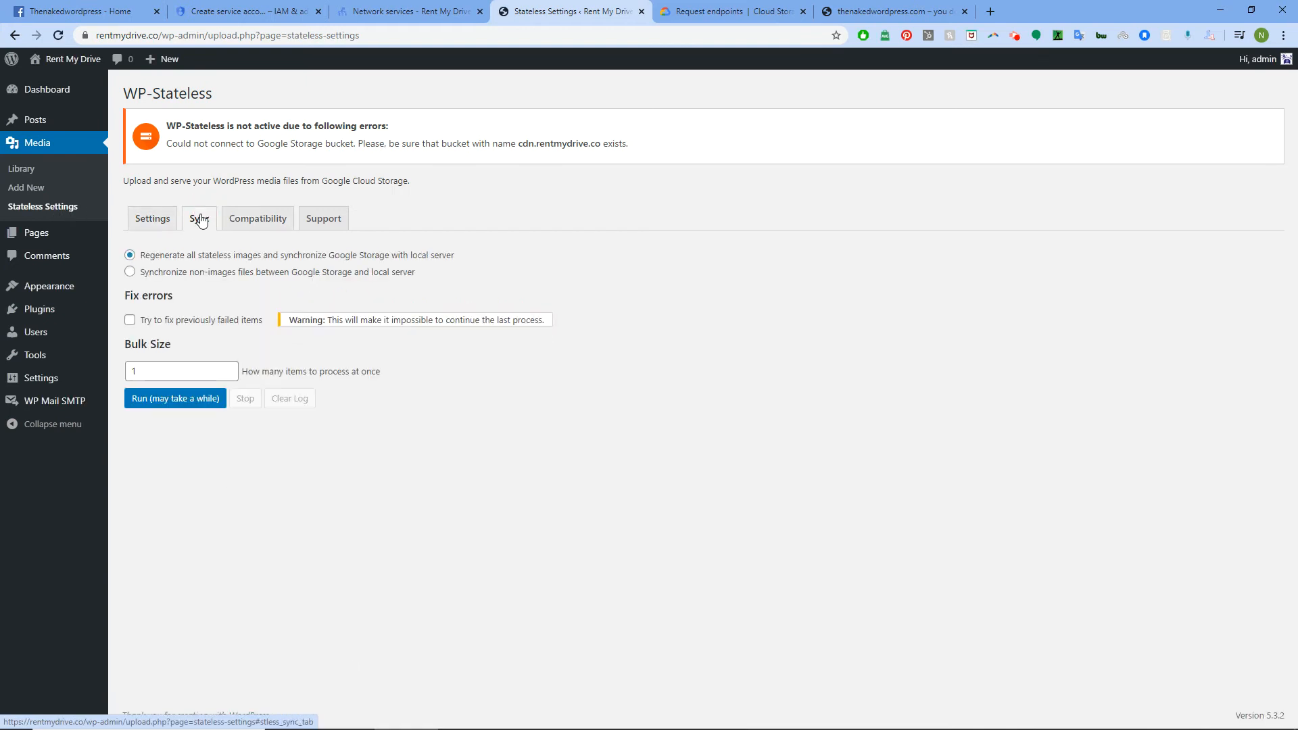
left_click(179, 400)
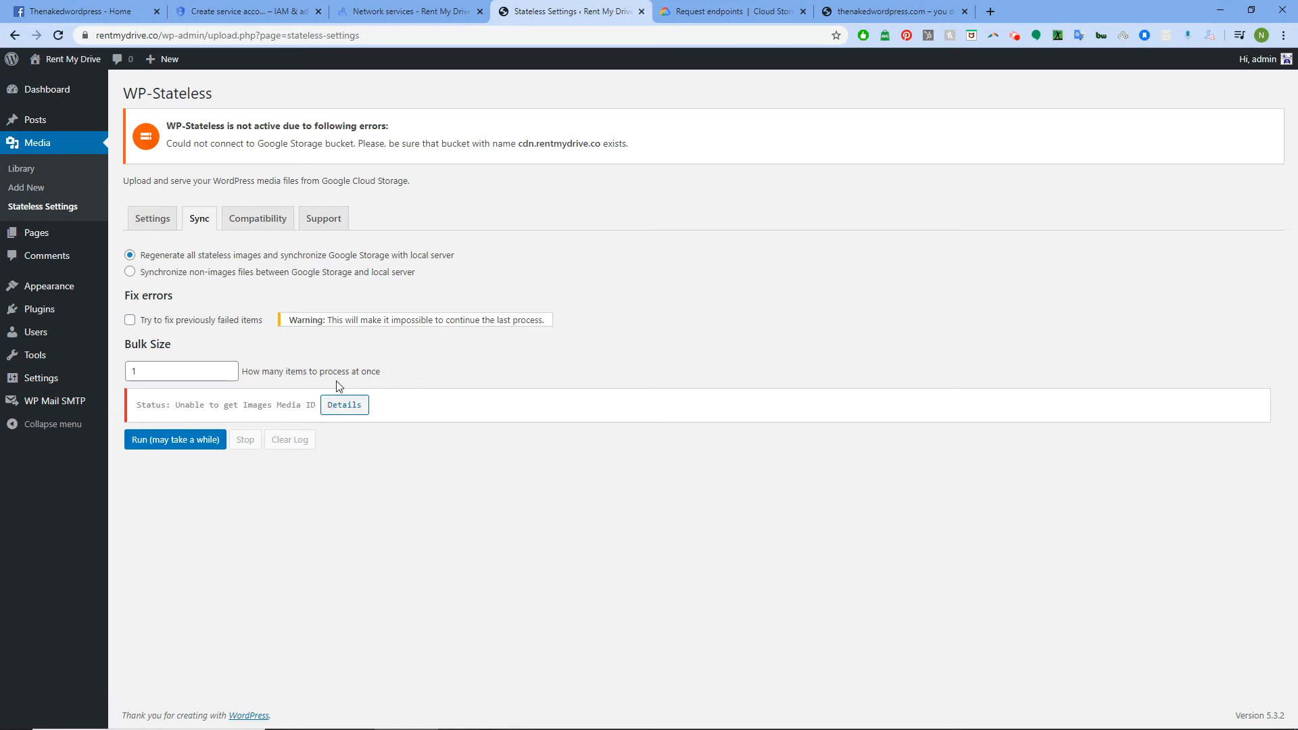
Refresh the rmd-certificate-12 details in Google Cloud, look at the service account's key page, and return to WP-Stateless
left_click(405, 11)
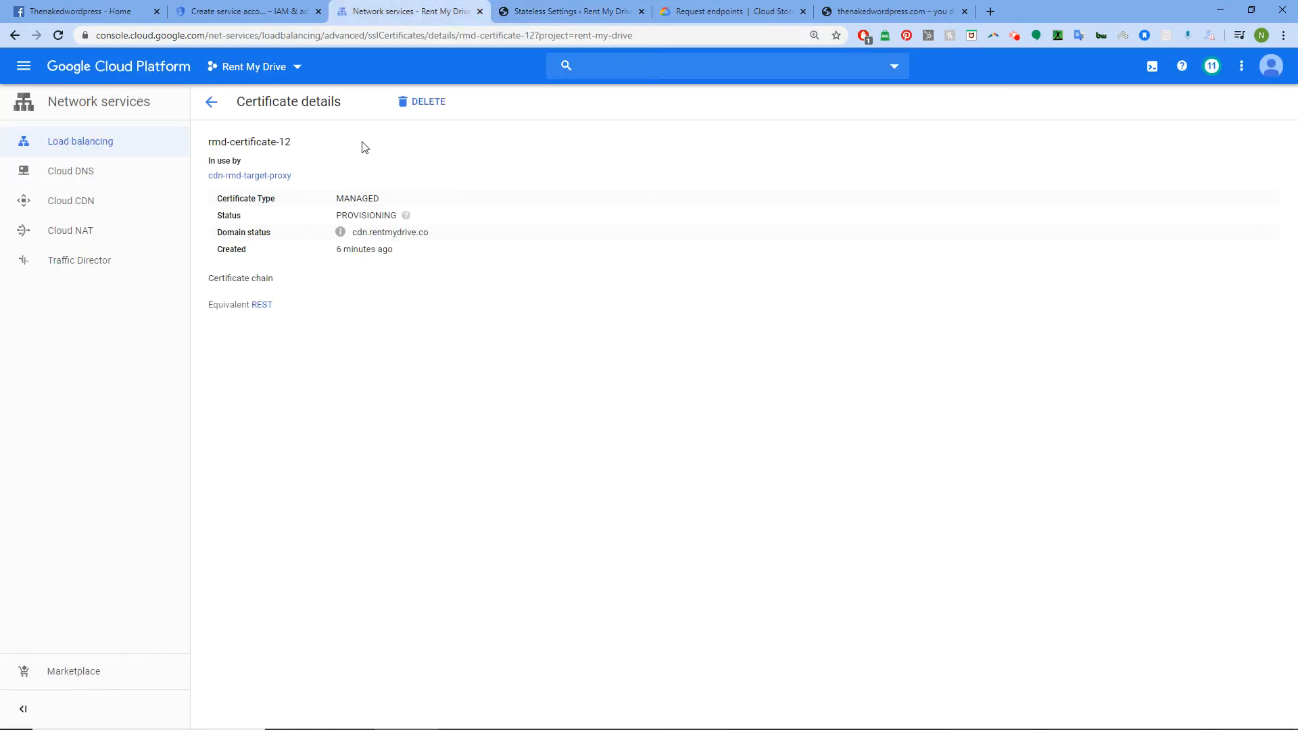
left_click(58, 35)
left_click(229, 10)
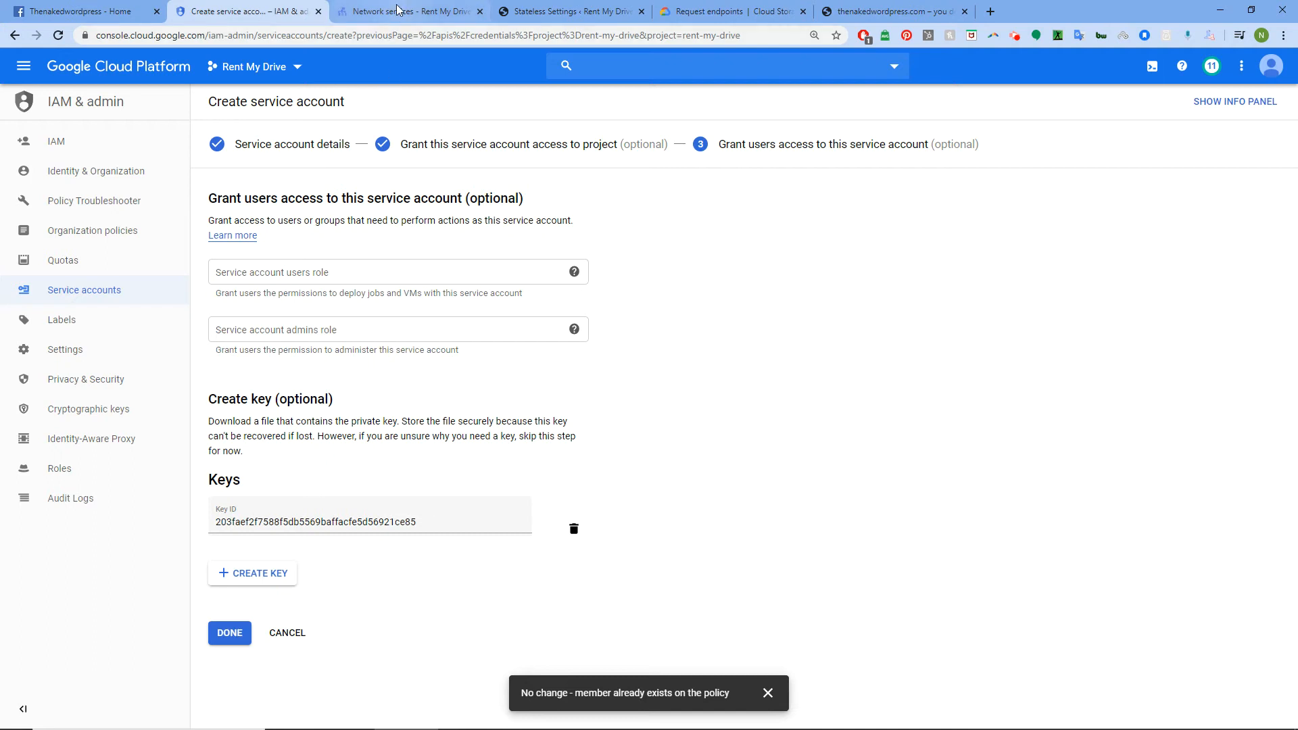
left_click(551, 9)
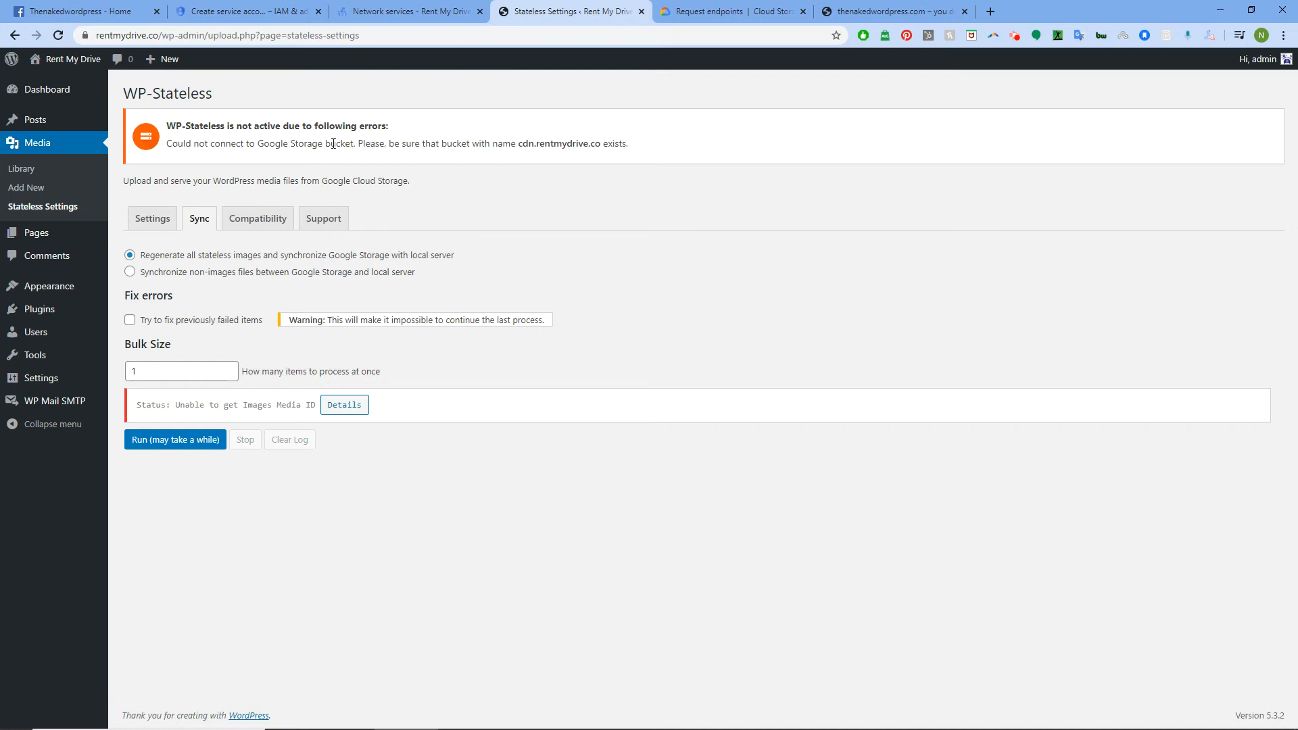
Review the WP-Stateless settings, including the mode, bucket, service account JSON and file URL domain
left_click(154, 218)
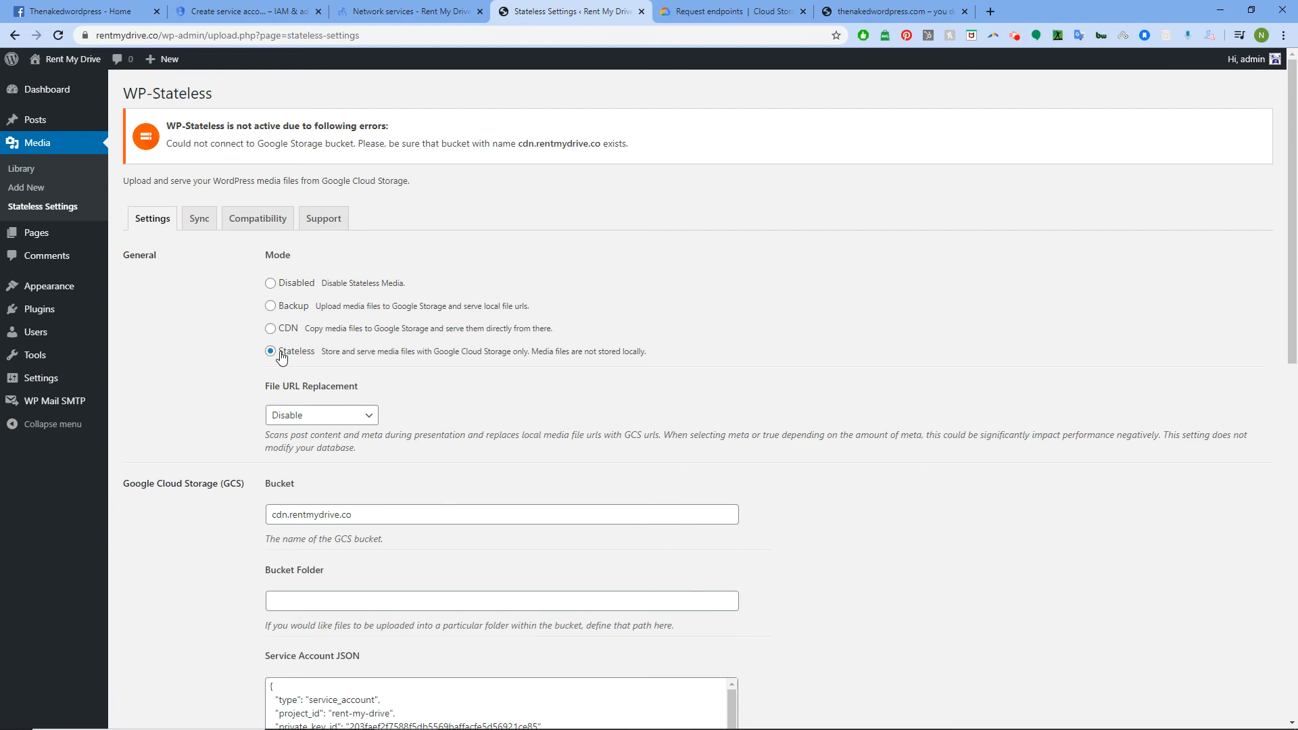
scroll(315, 390, "down", 12)
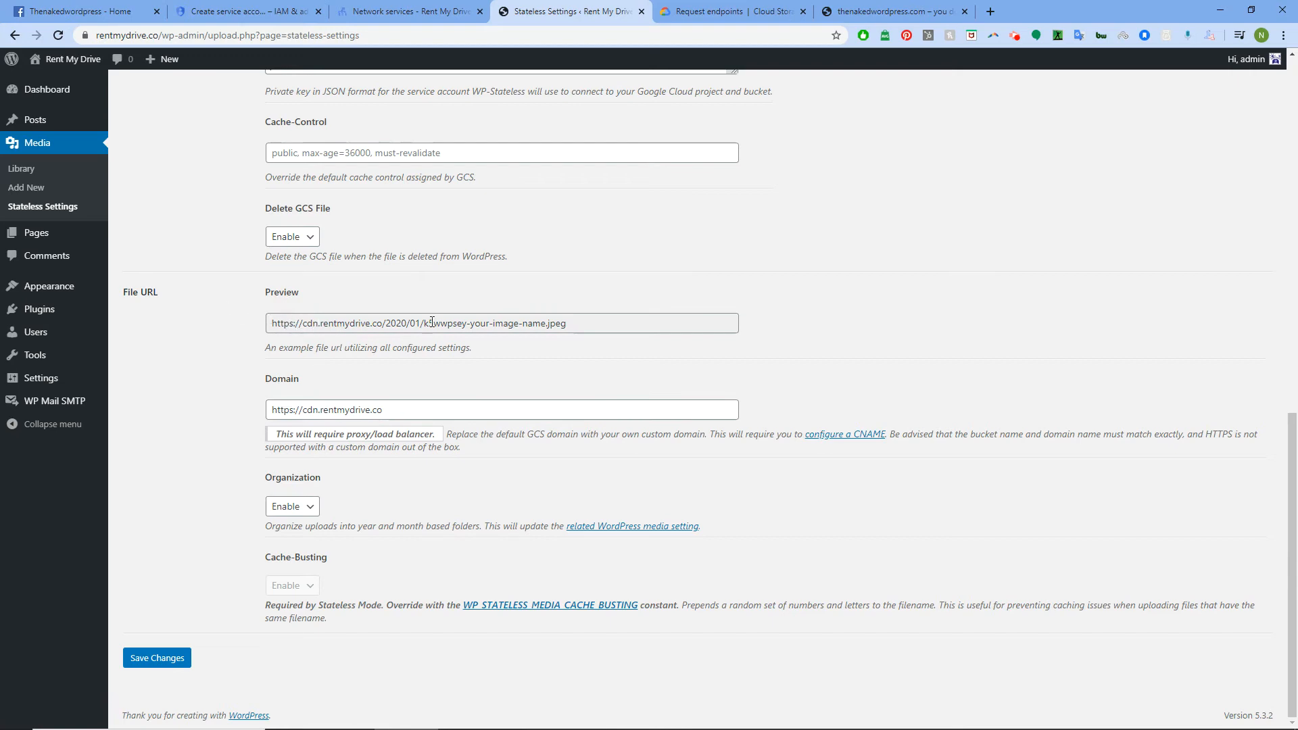
scroll(420, 338, "up", 12)
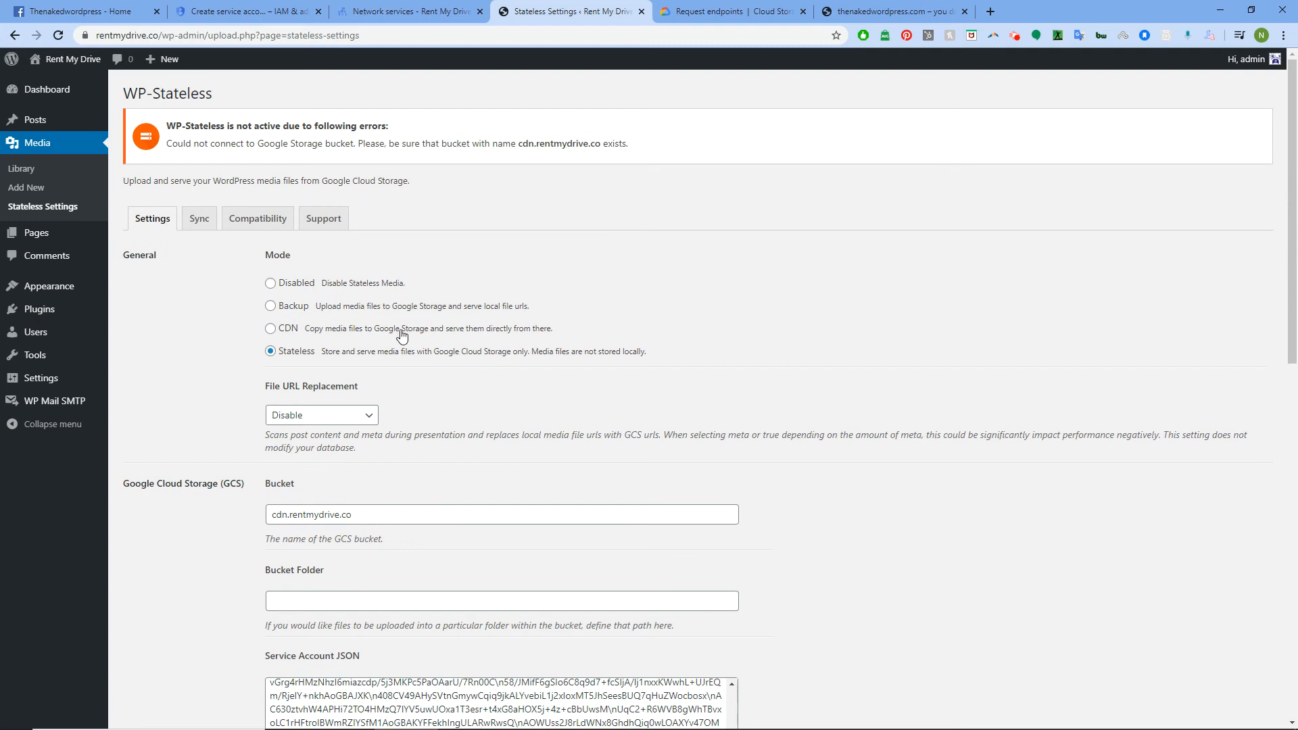
Check the status and domain status of rmd-certificate-12 in Google Cloud, and dismiss the browser's download bar
left_click(403, 7)
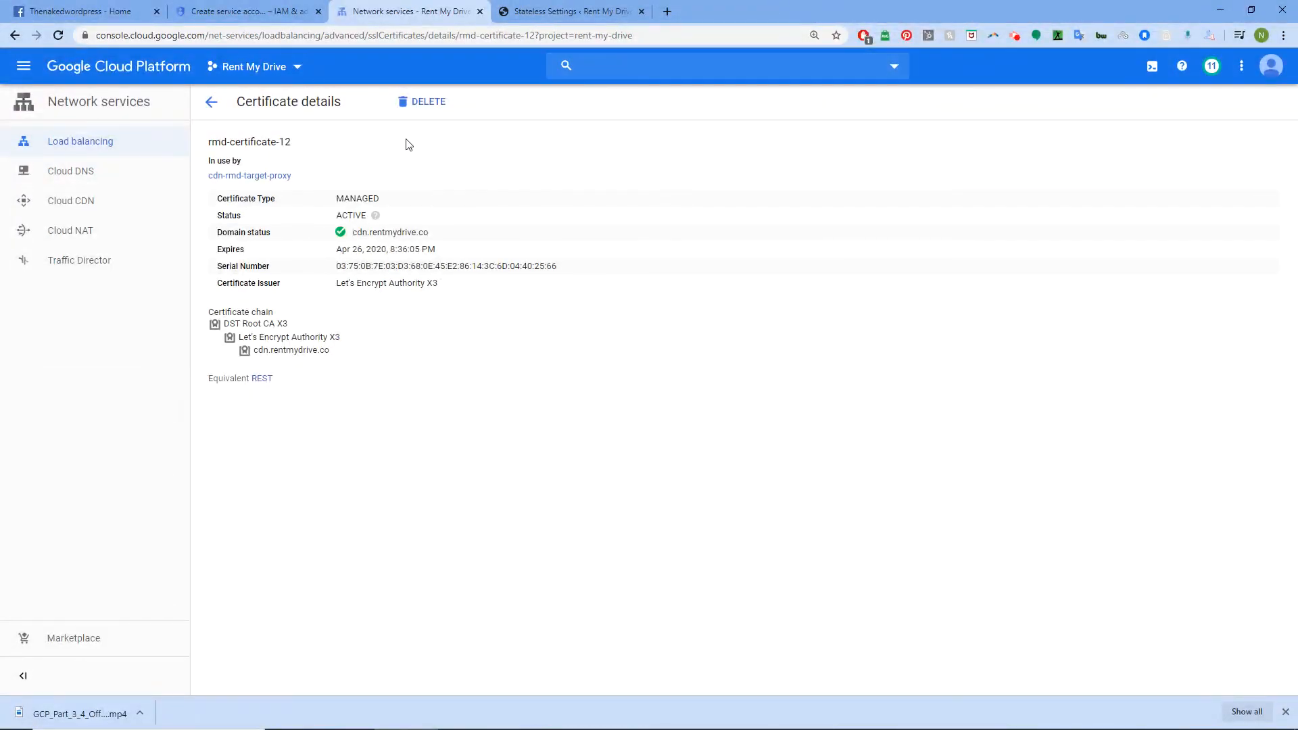
left_click_drag(436, 240, 338, 240)
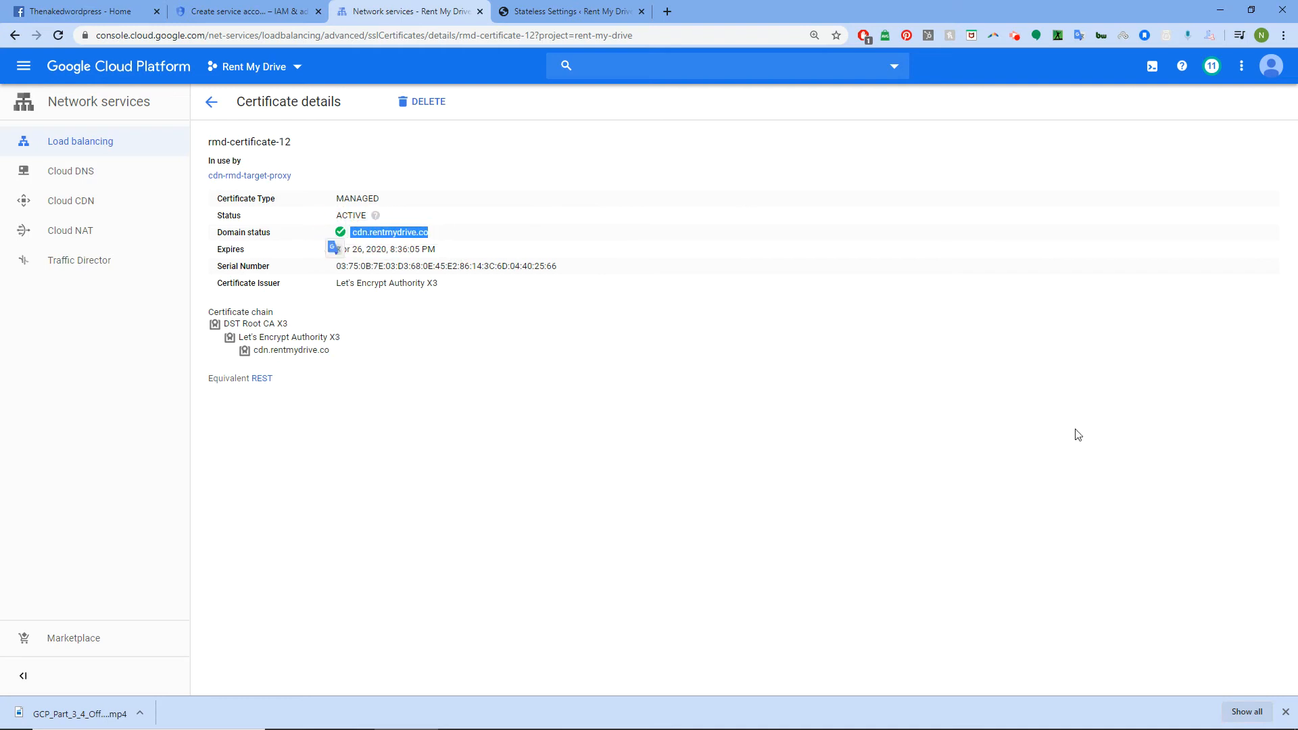
left_click(1286, 712)
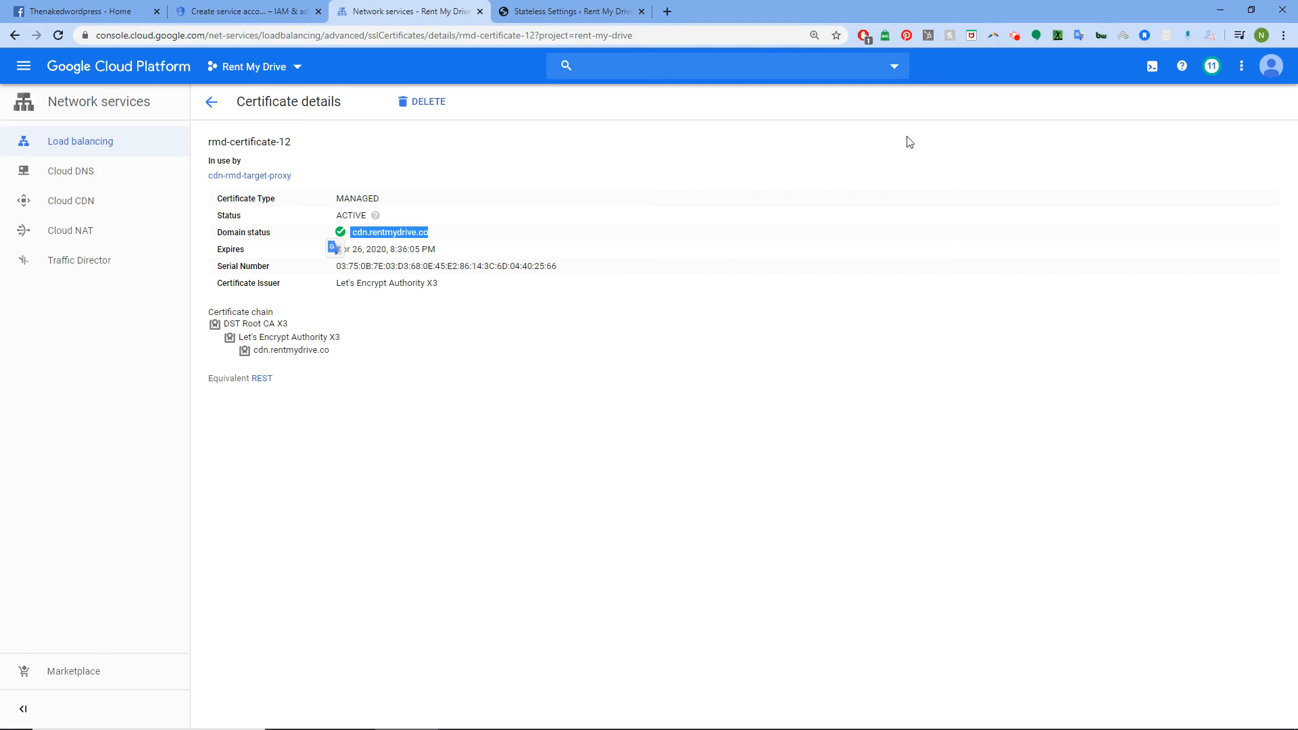
left_click(578, 9)
scroll(318, 338, "down", 11)
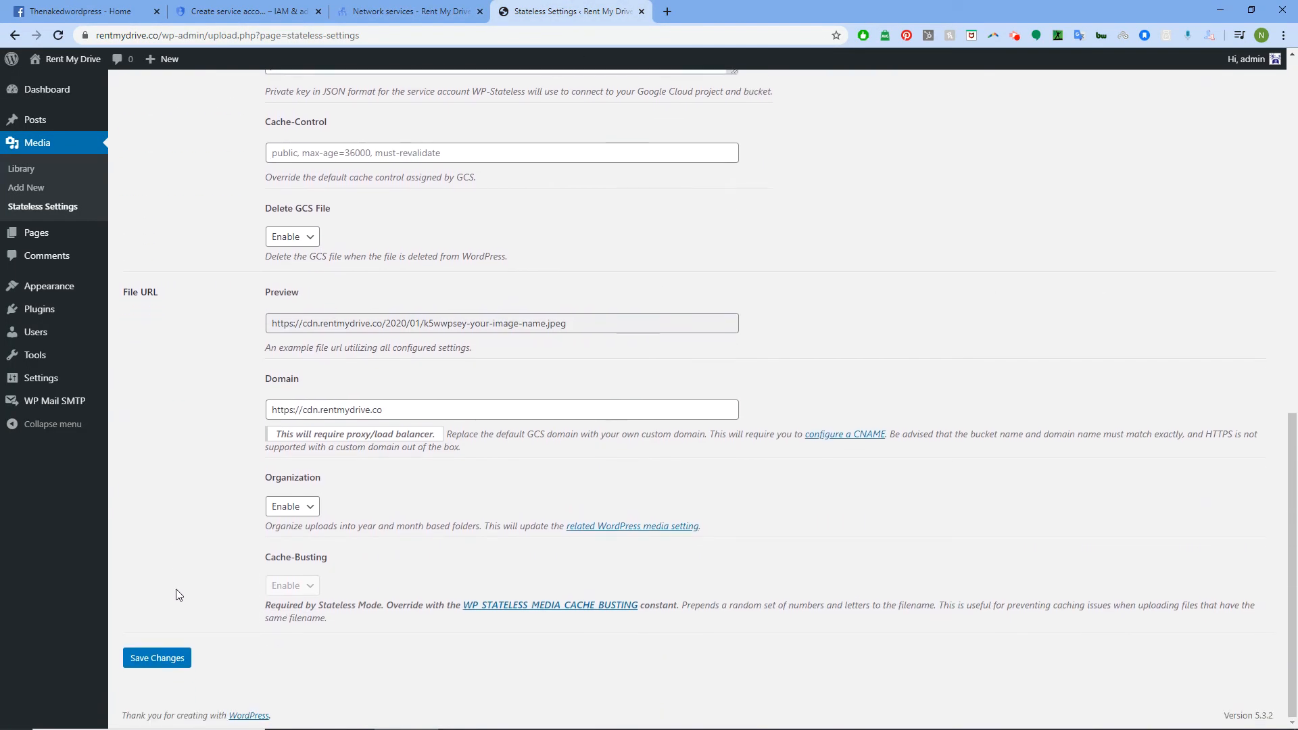
left_click(160, 665)
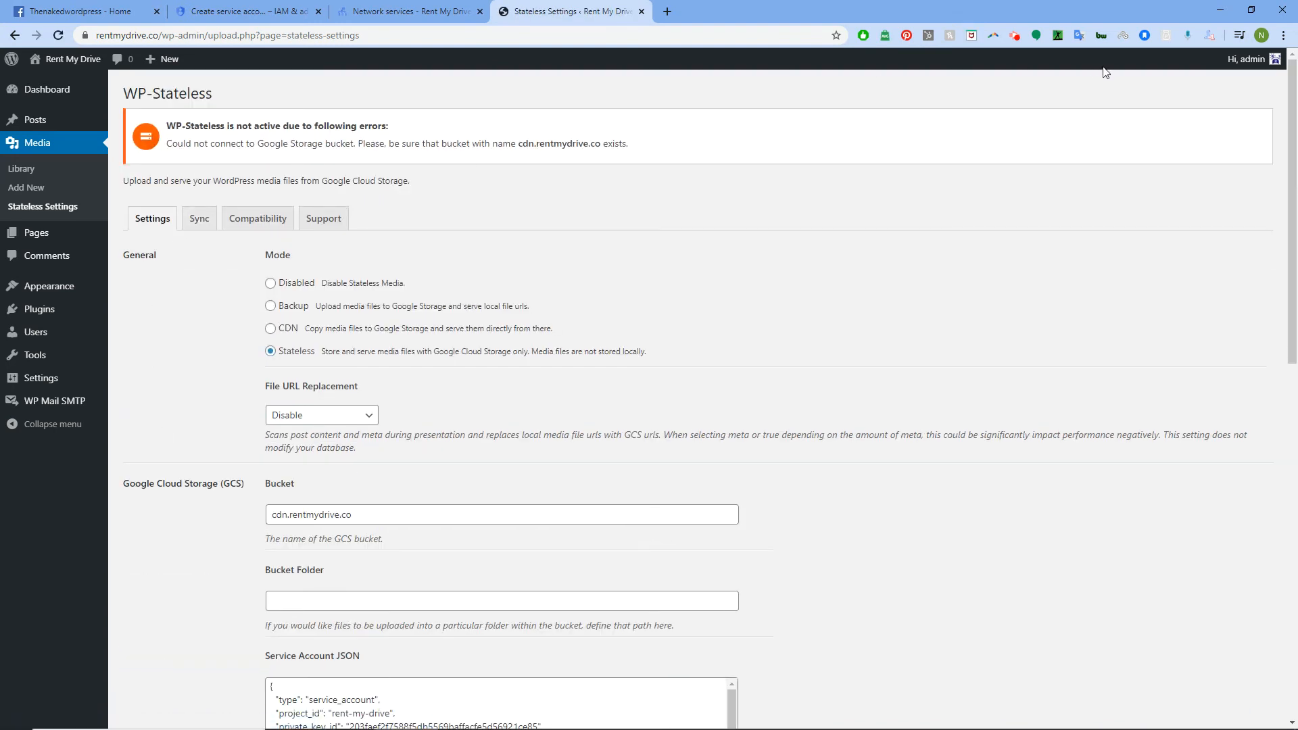
Log out of the WordPress admin account and log back in with the saved credentials
mouse_move(1245, 60)
left_click(1189, 127)
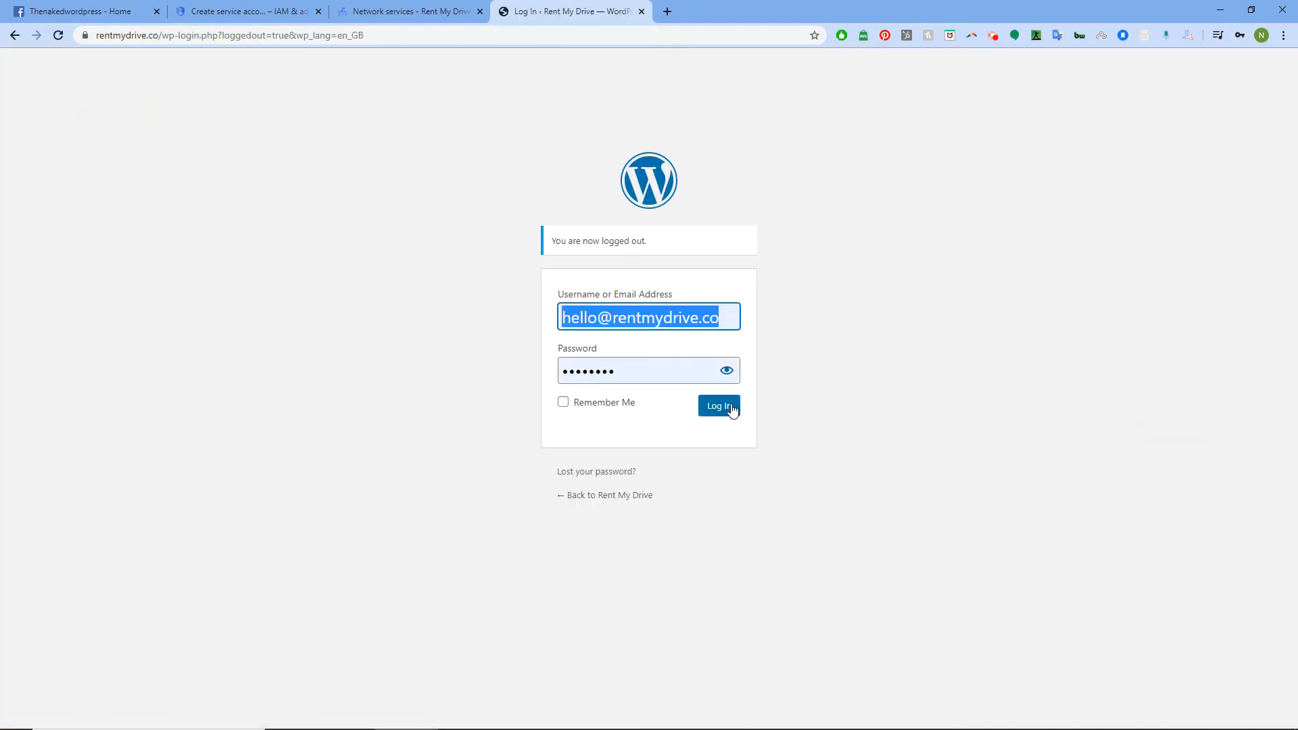
left_click(732, 409)
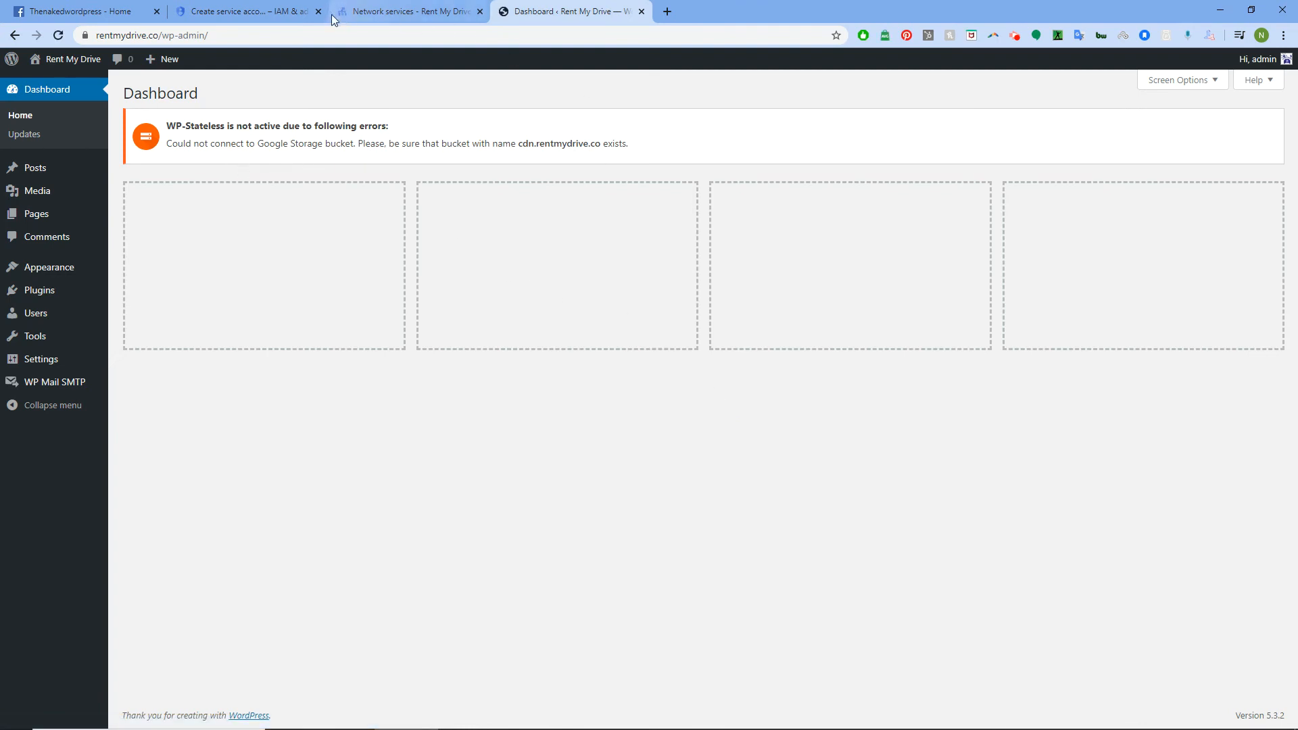
Review the service account key page and the domain status of rmd-certificate-12 in Google Cloud
left_click(263, 6)
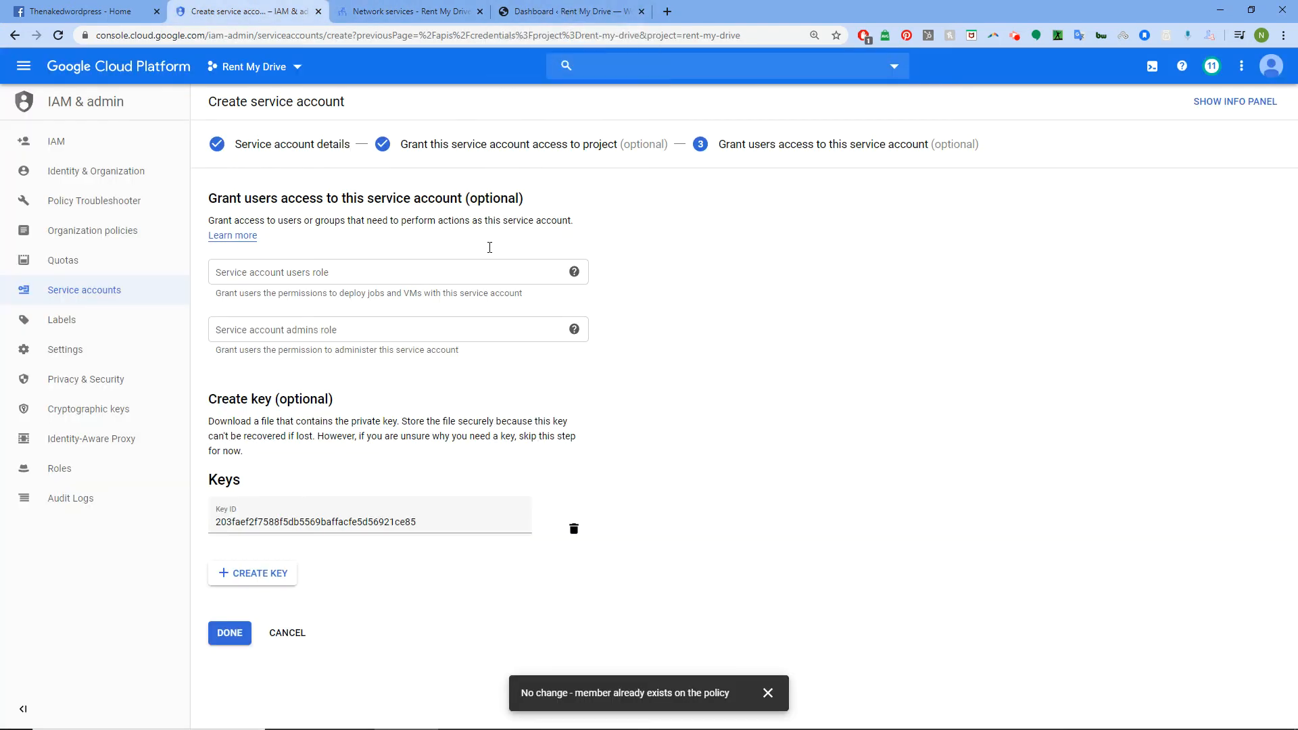
left_click(402, 12)
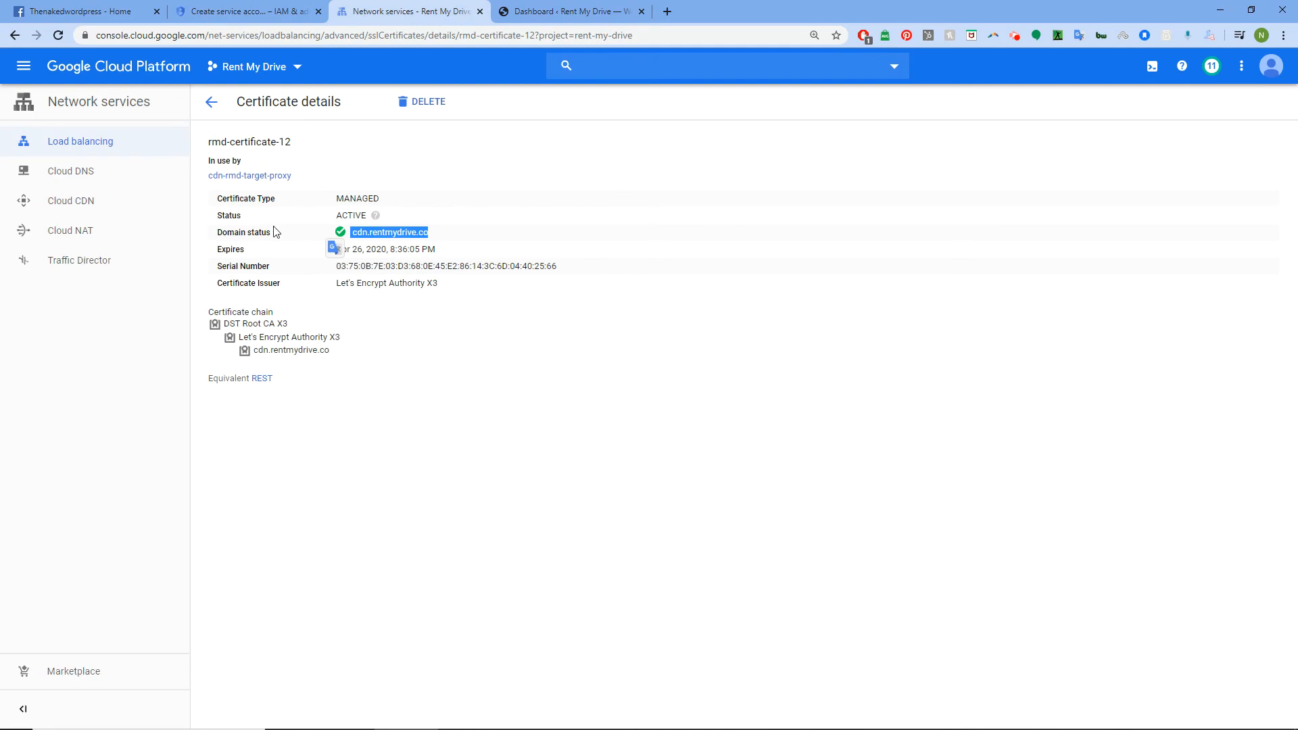
left_click(433, 237)
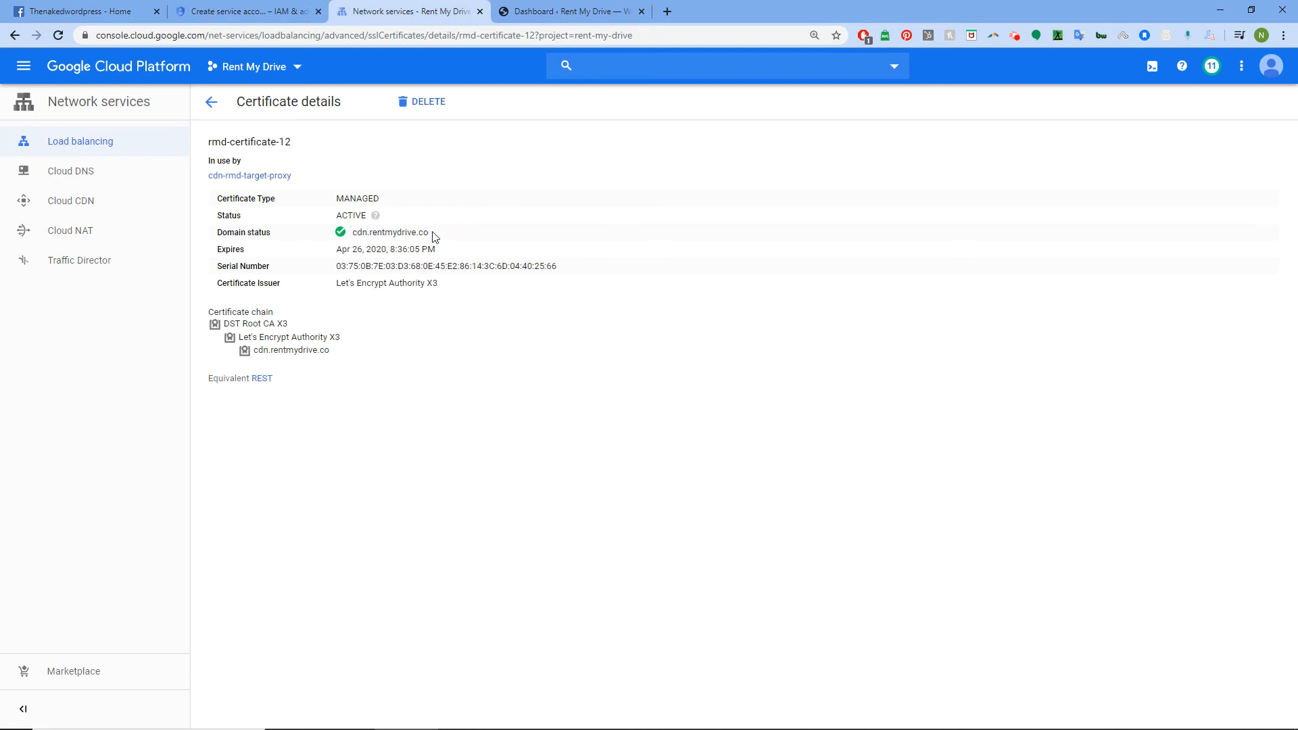
Review the mode, bucket, service account JSON and domain in the WP-Stateless settings in WordPress
left_click(554, 7)
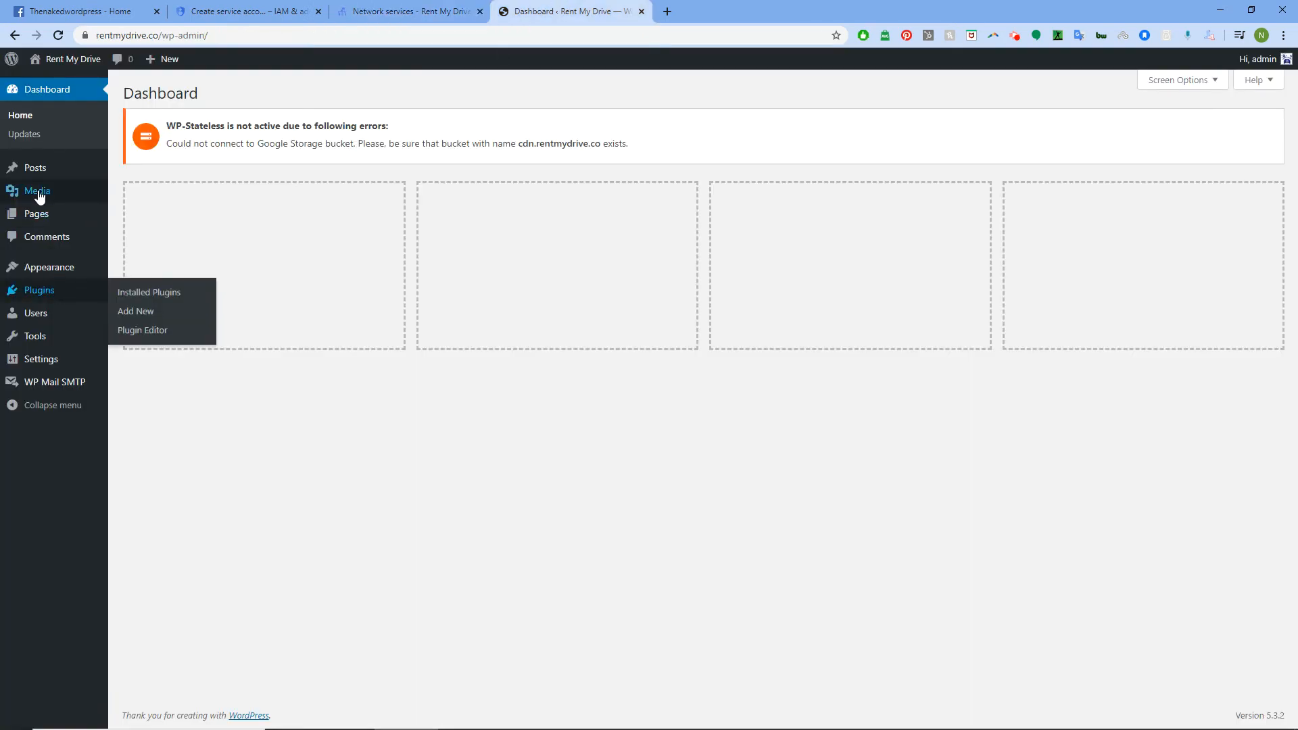
mouse_move(40, 196)
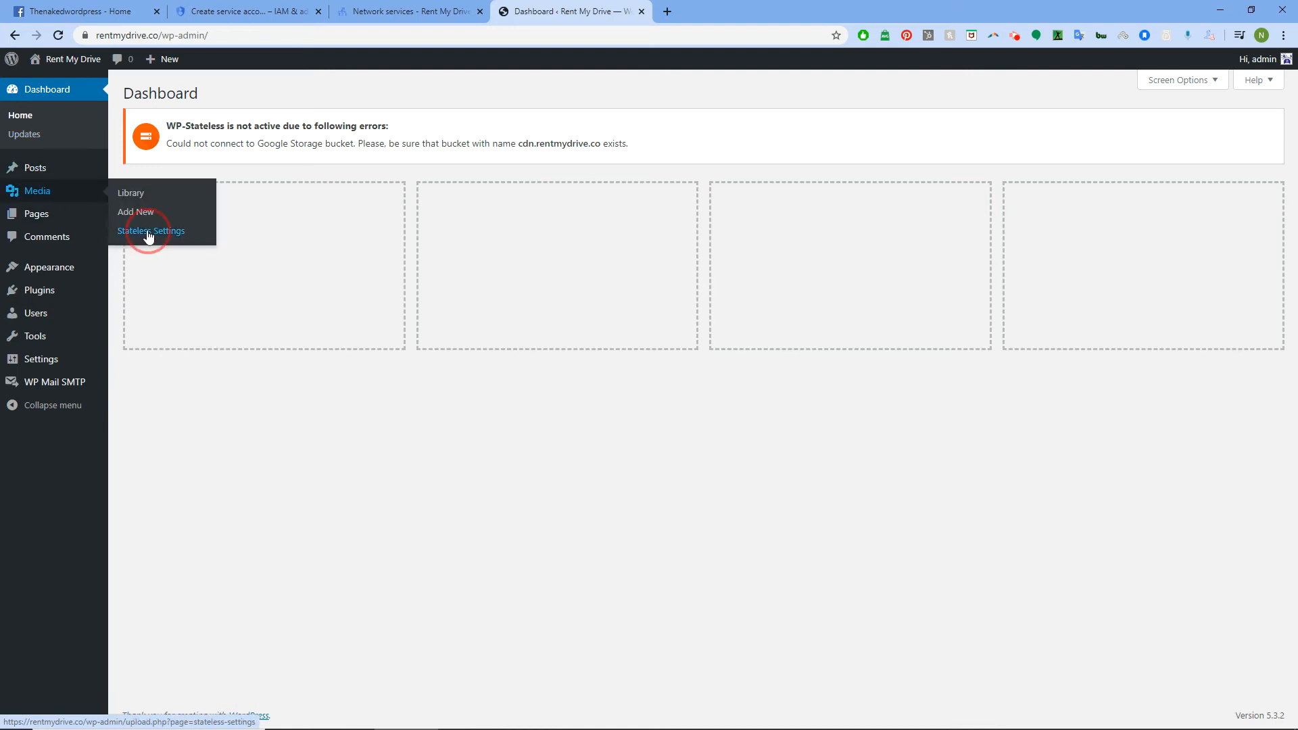
left_click(148, 231)
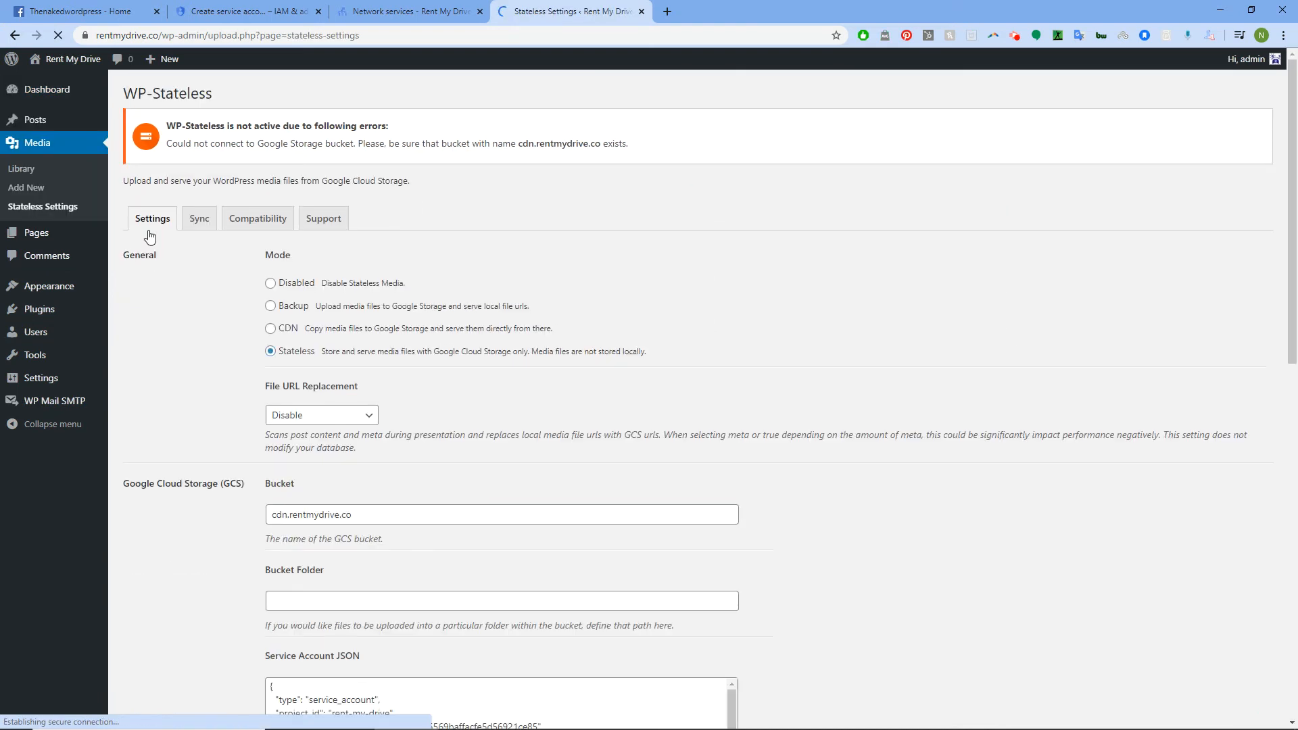
scroll(311, 358, "down", 1)
scroll(311, 358, "down", 3)
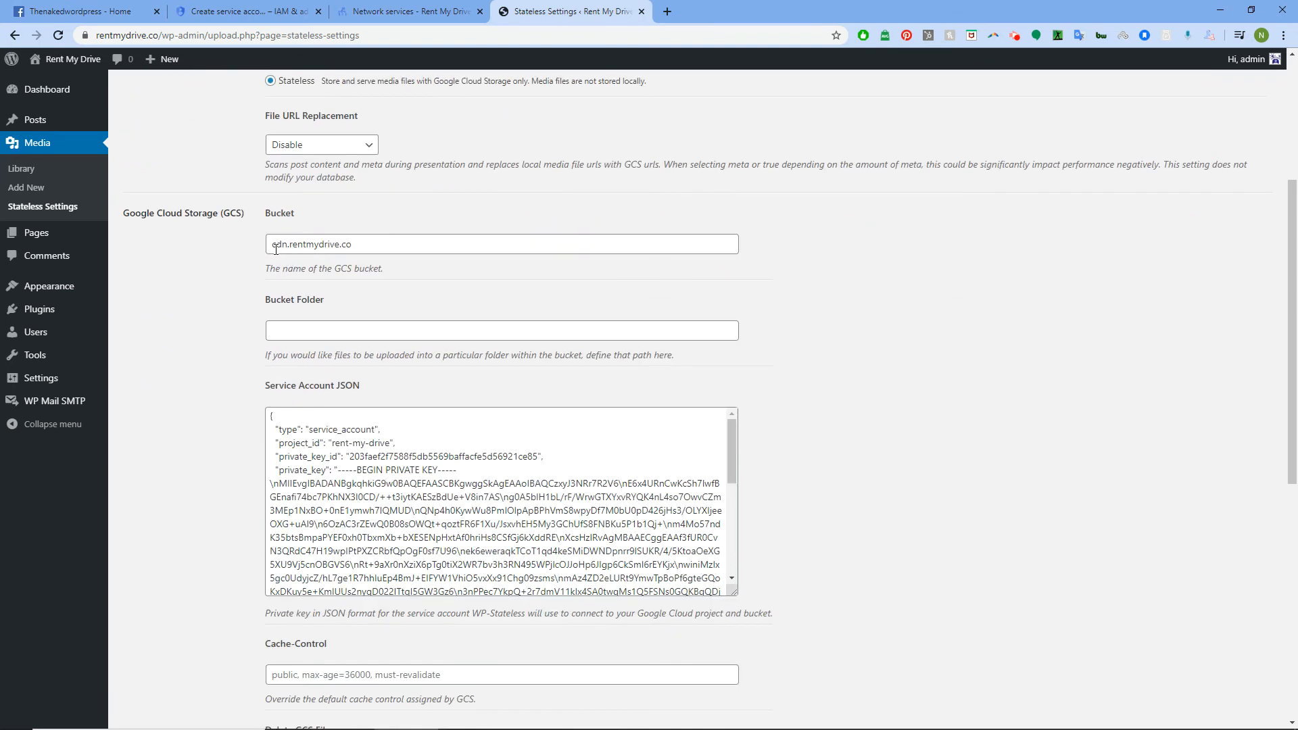
scroll(337, 250, "down", 3)
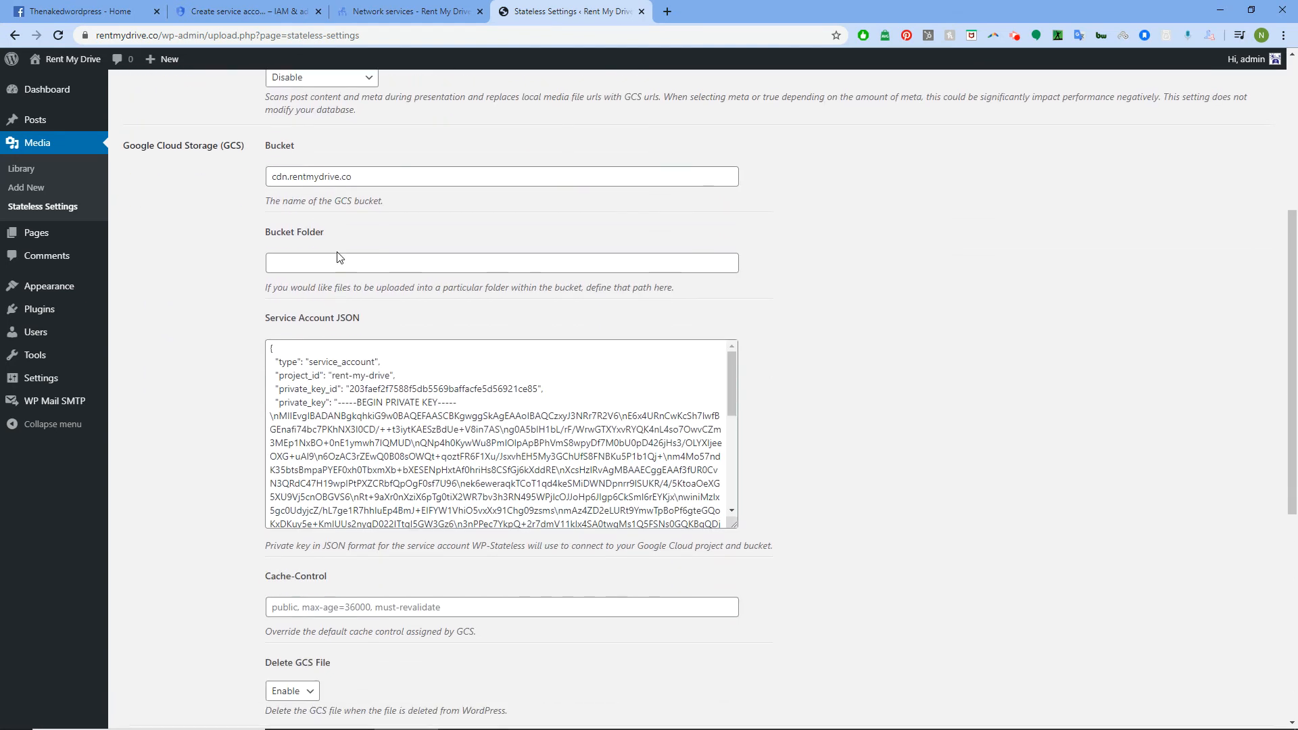
scroll(211, 331, "down", 5)
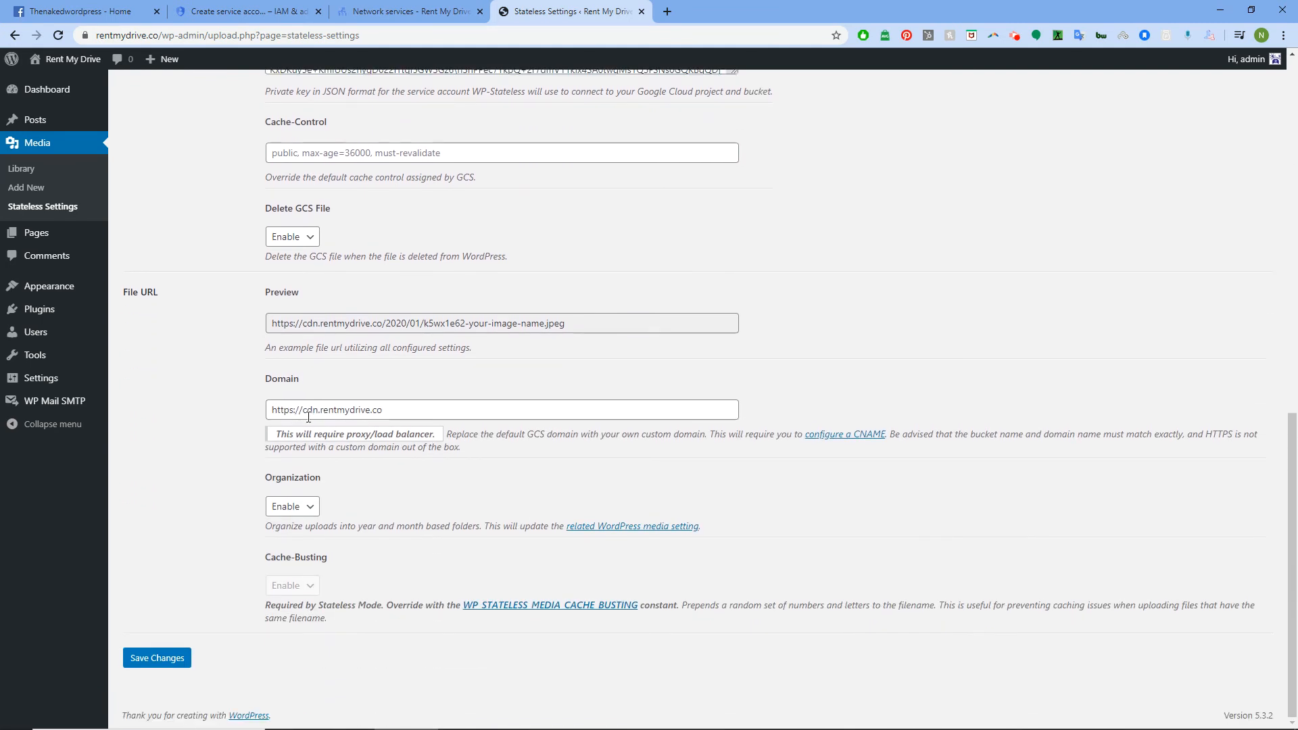
left_click_drag(294, 409, 262, 412)
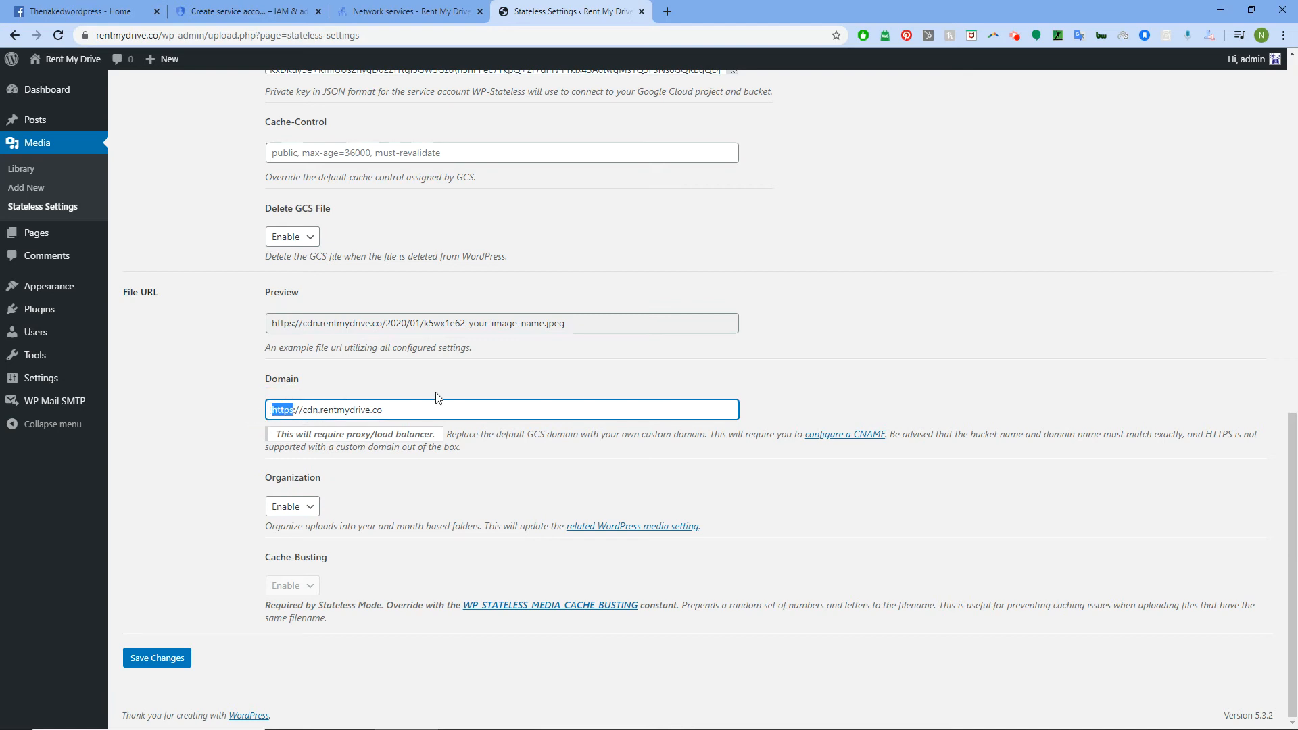
scroll(443, 368, "up", 12)
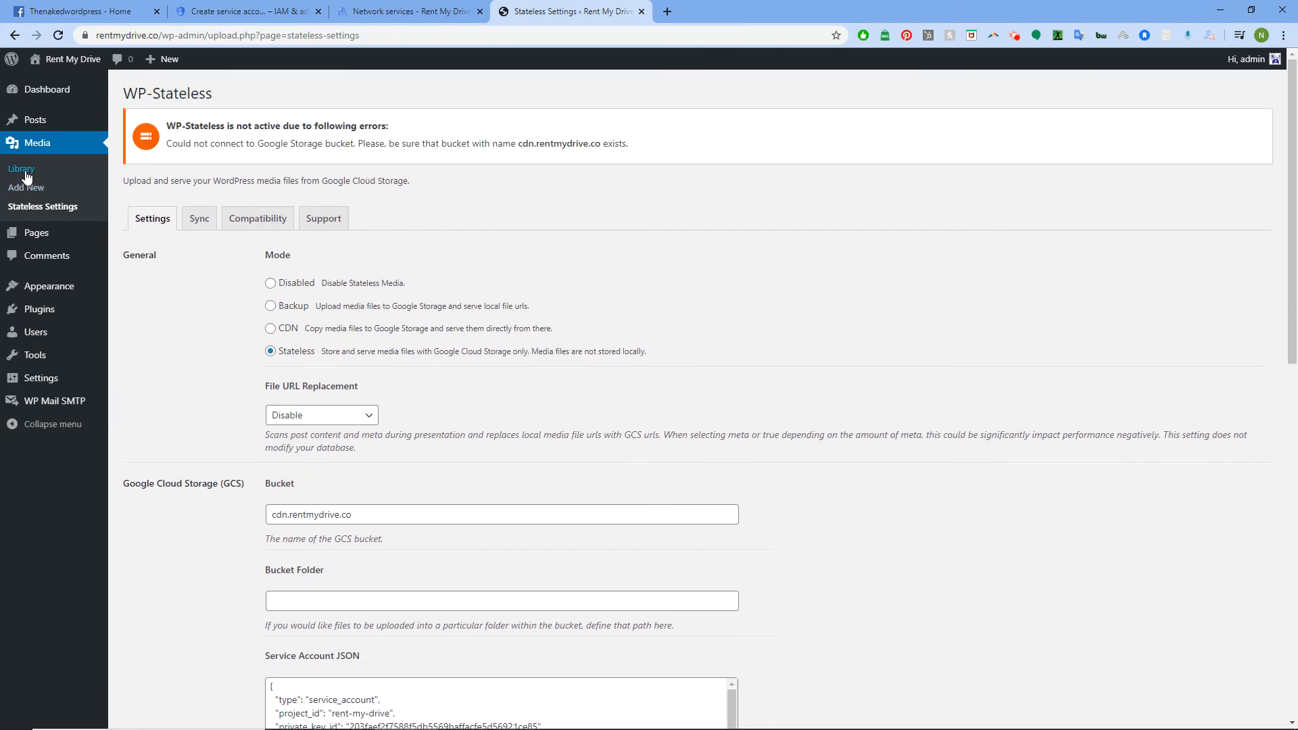
Upload the picture 100 from the Pictures folder to the media library and check its file URL in the attachment details
left_click(27, 188)
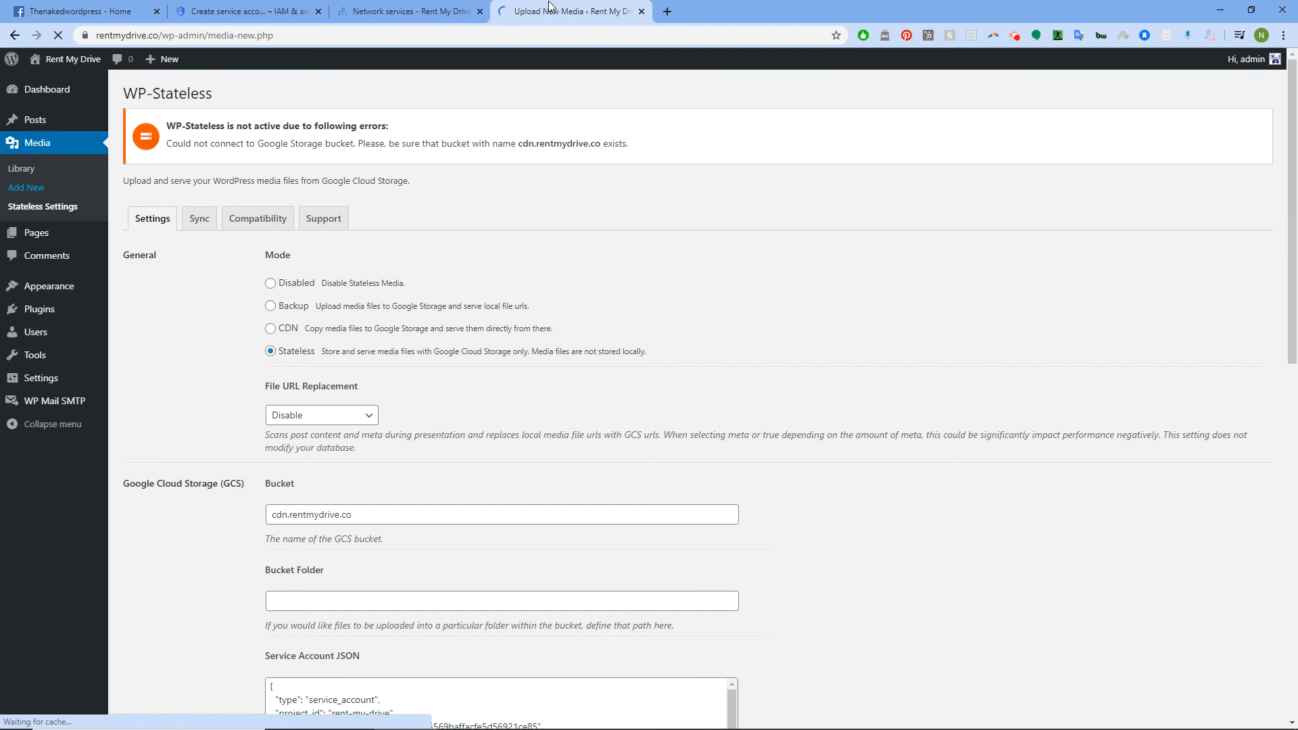
left_click(699, 277)
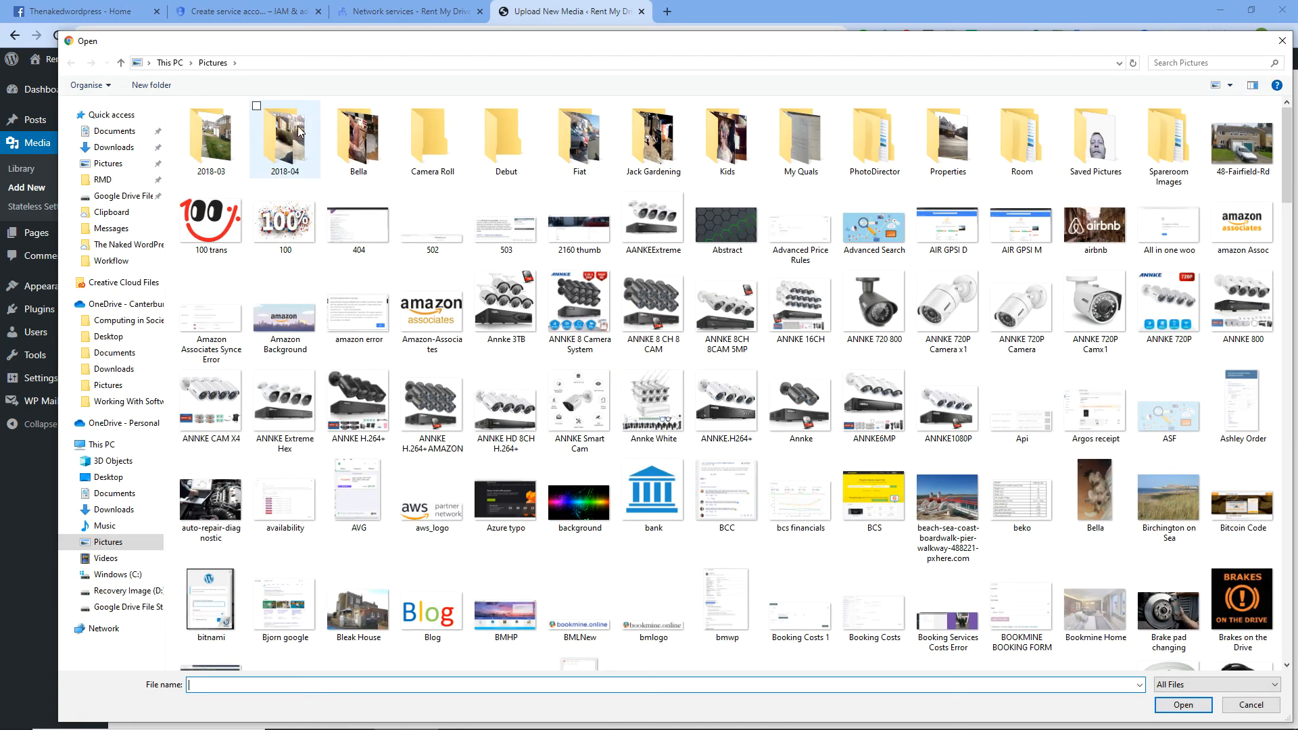
left_click(306, 233)
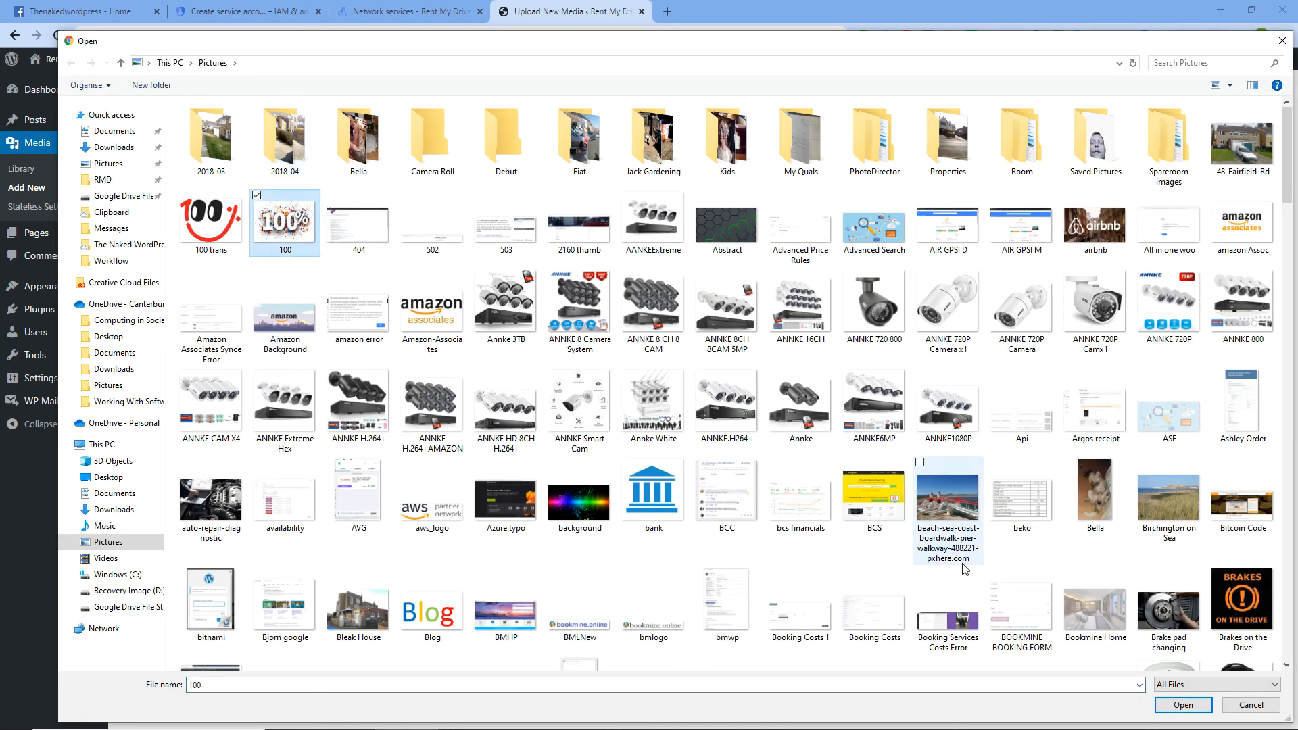
left_click(1185, 705)
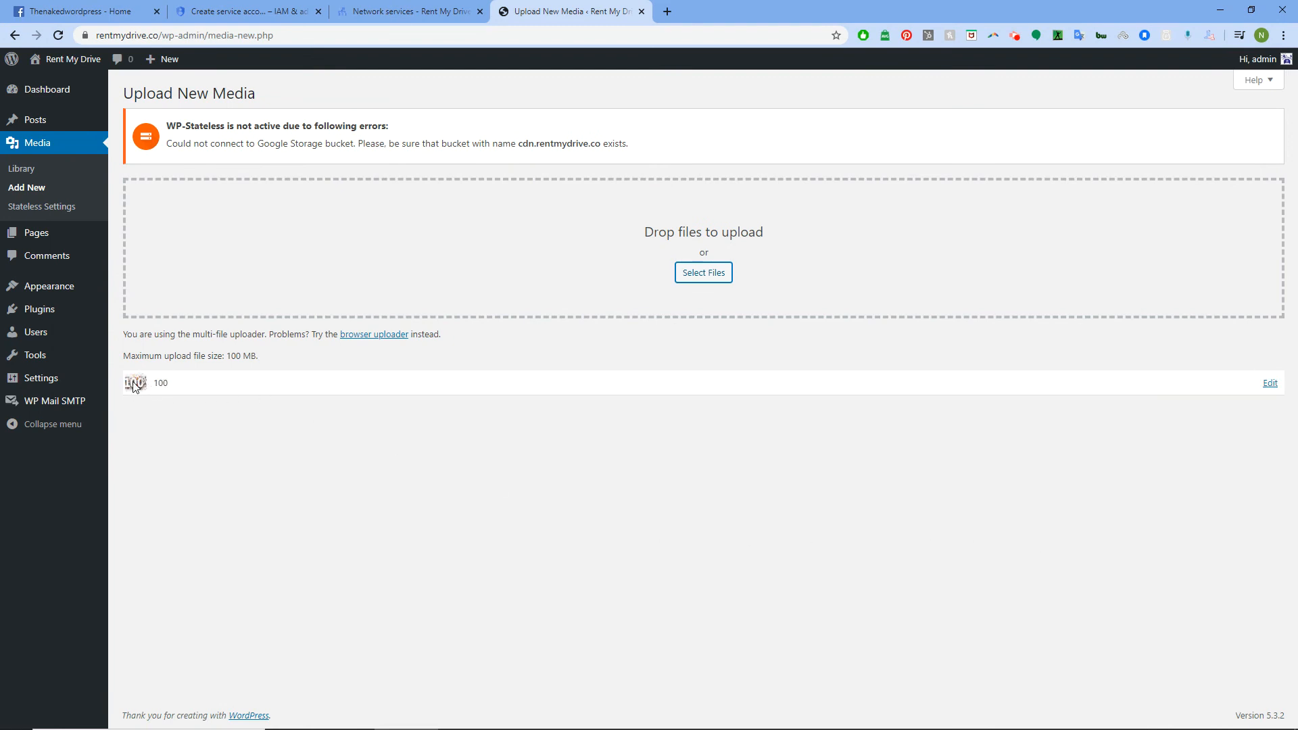
left_click(1270, 383)
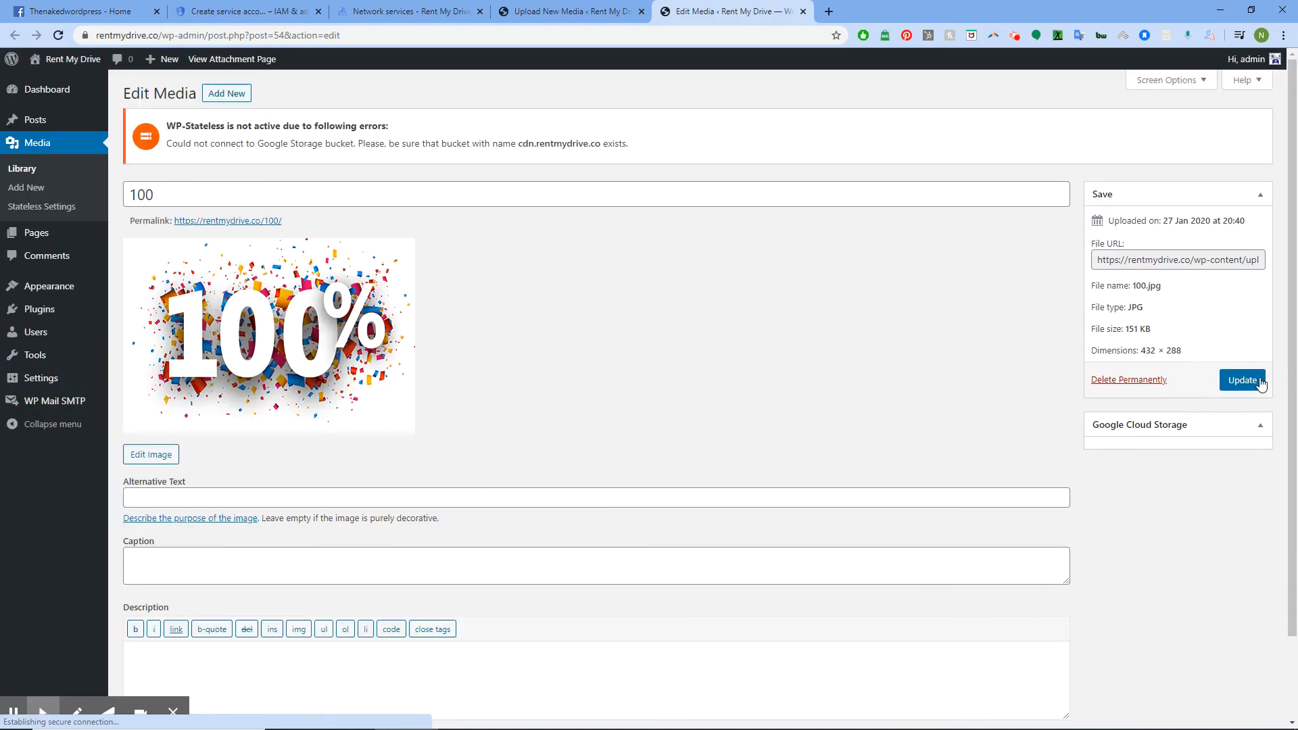
left_click_drag(1098, 260, 1282, 273)
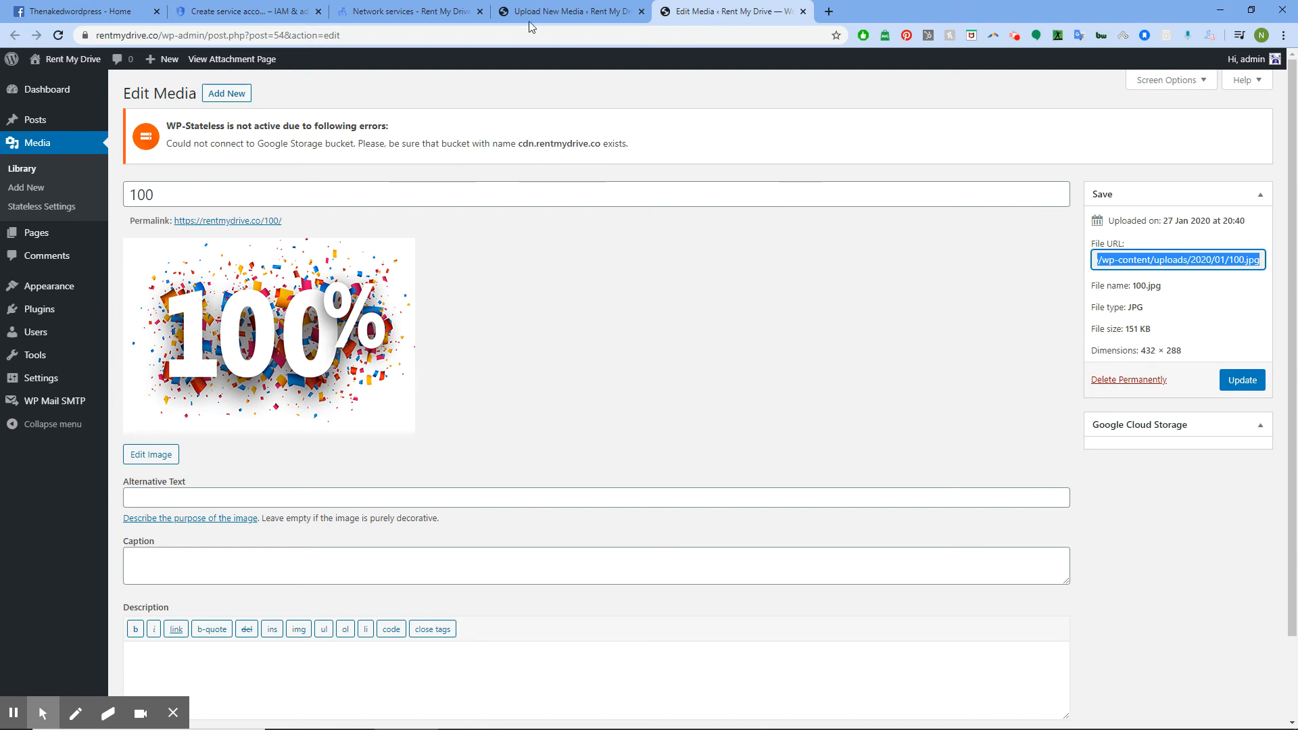
Switch to Google Cloud and inspect the objects in the cdn.rentmydrive.co storage bucket
left_click(379, 13)
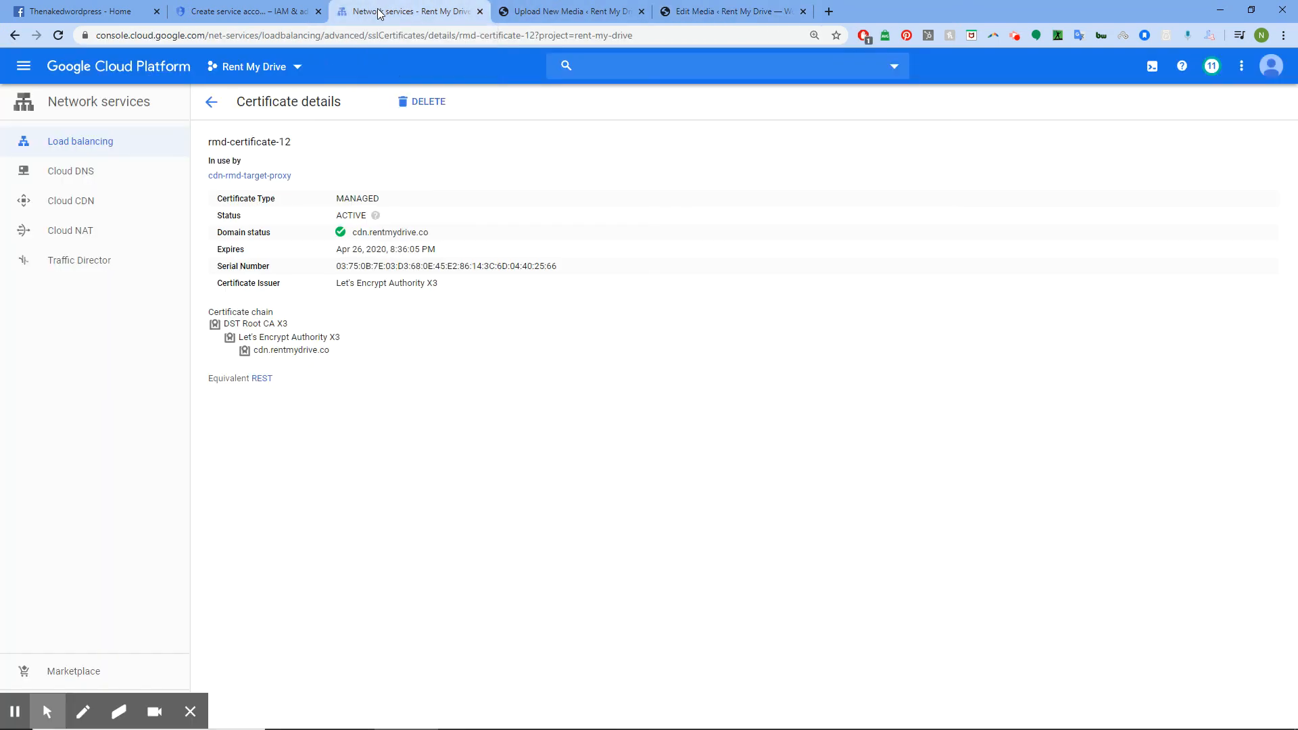
left_click(24, 67)
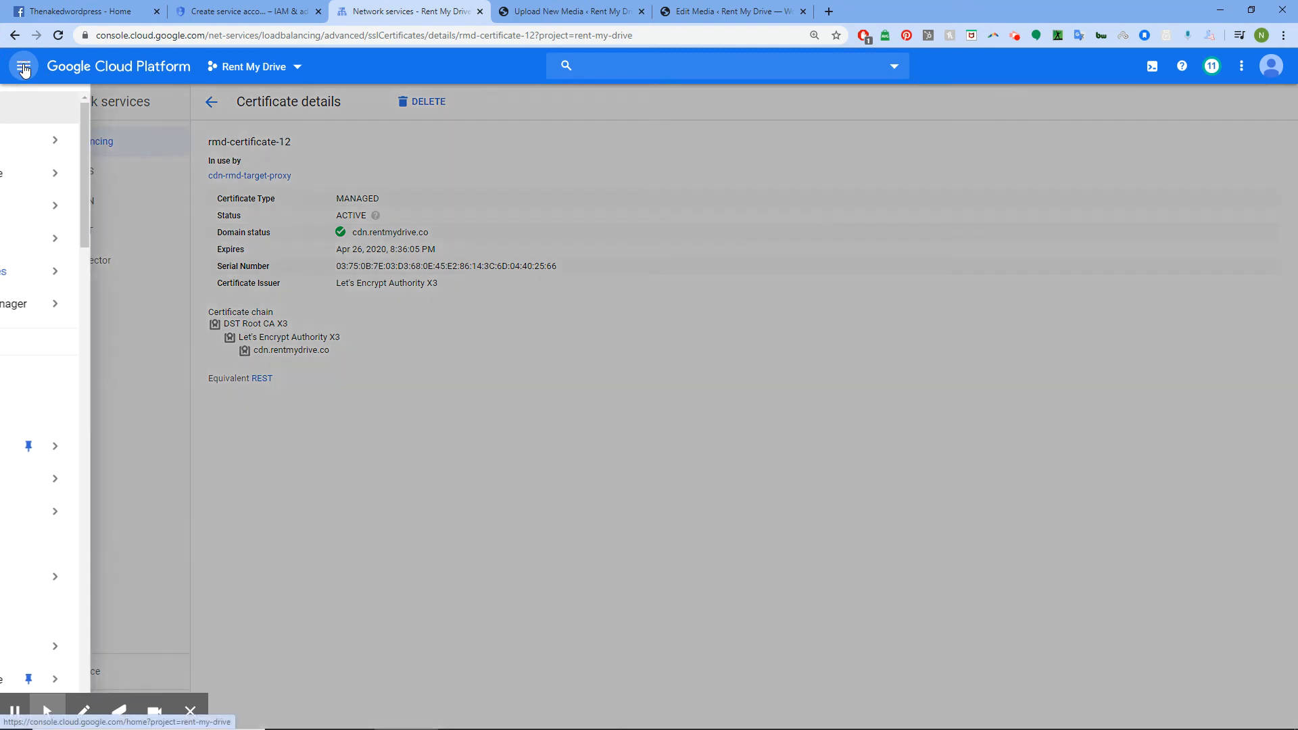
mouse_move(81, 203)
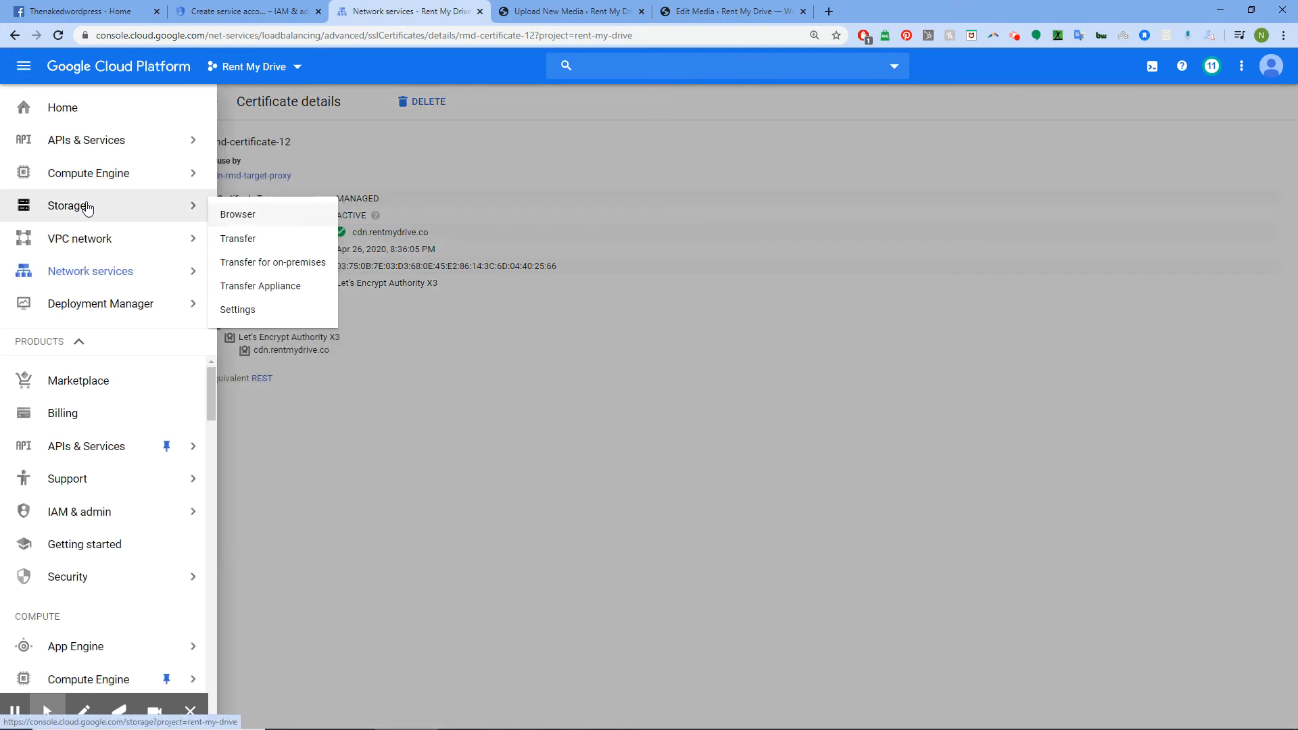
left_click(229, 214)
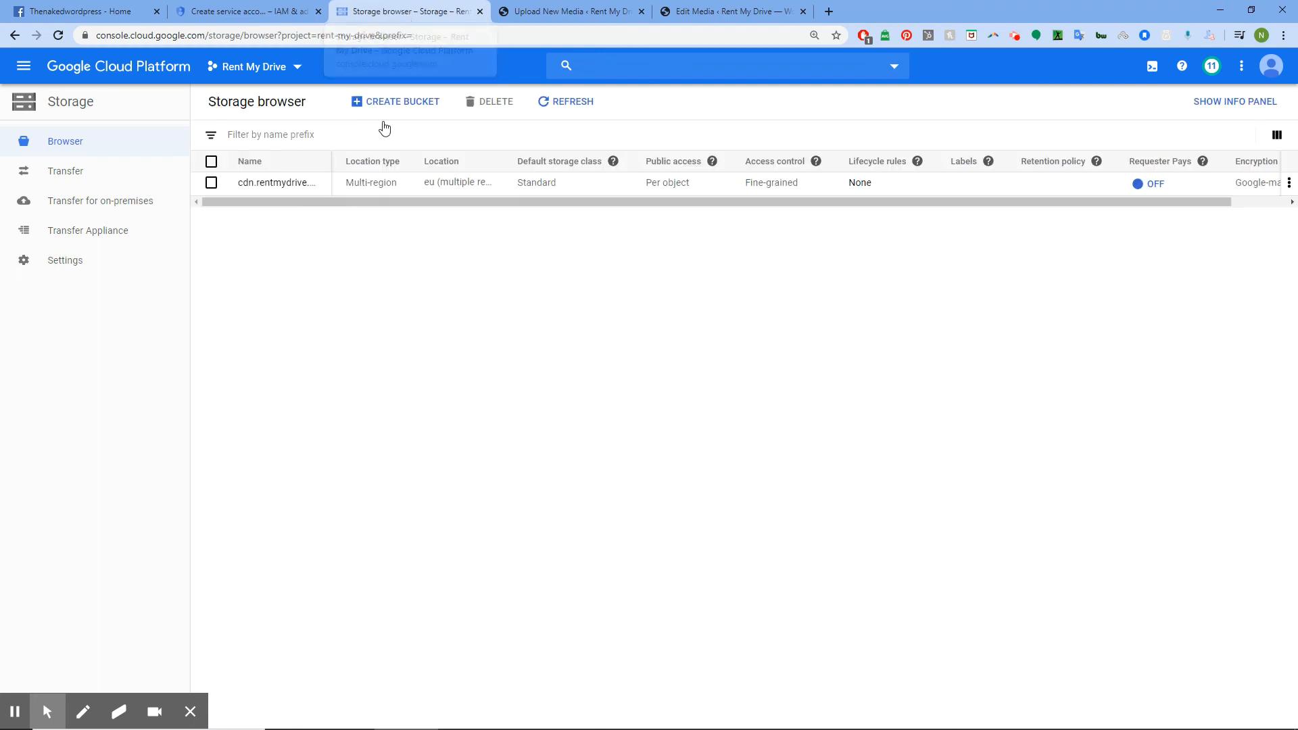
left_click(268, 184)
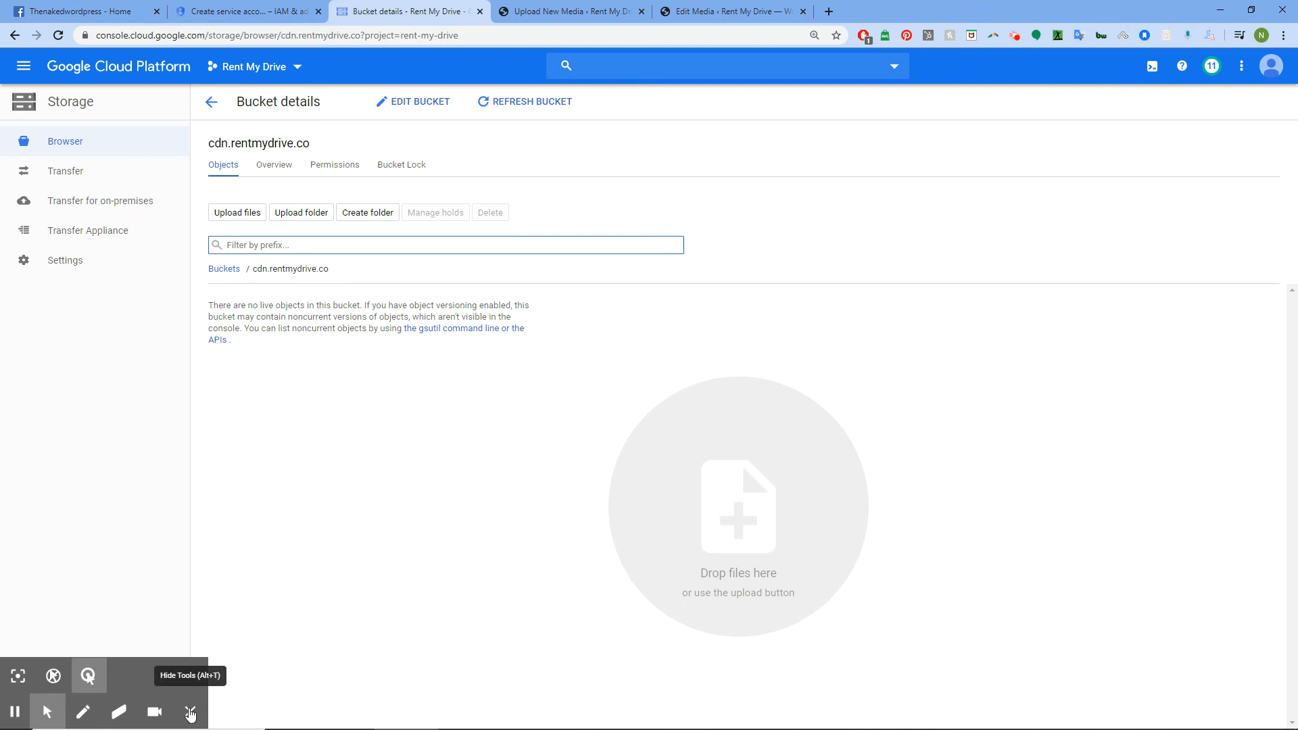
left_click(190, 711)
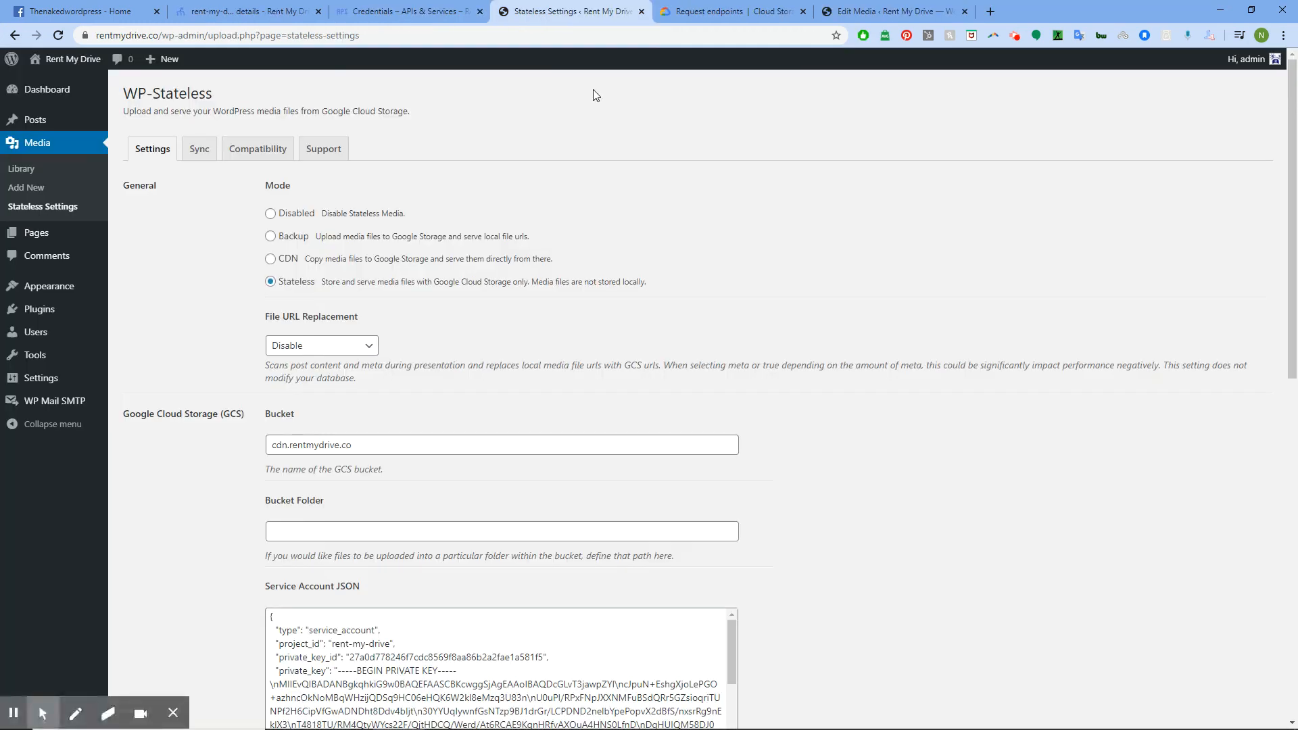
Review the domain, bucket and Stateless mode in the WP-Stateless settings in WordPress, and save the settings again
left_click(175, 711)
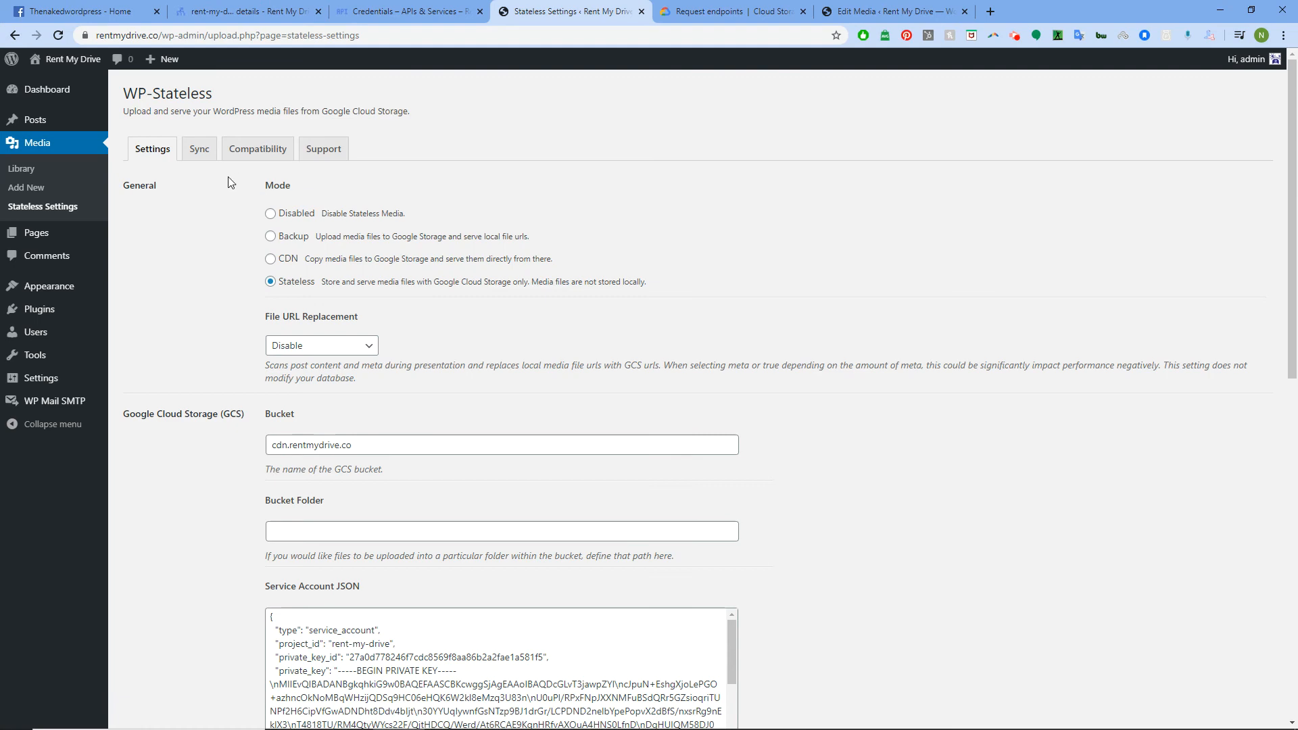
scroll(199, 359, "down", 10)
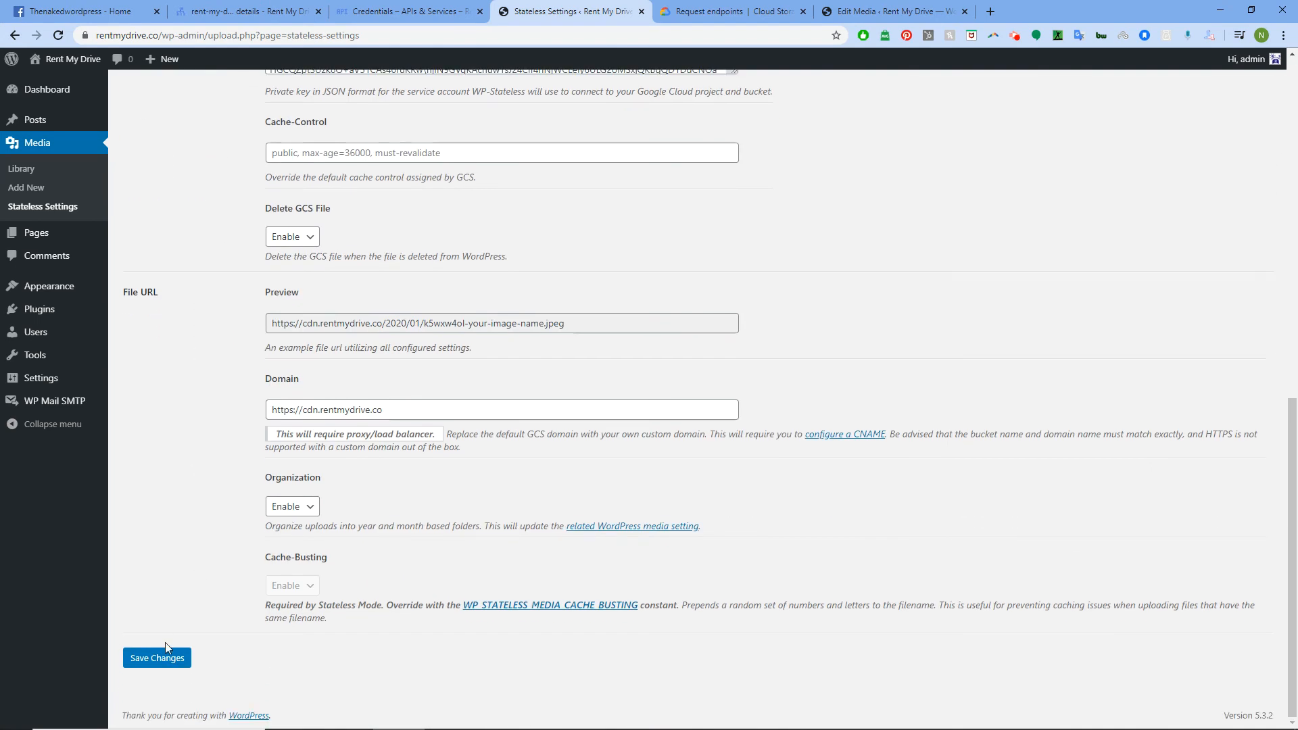
left_click_drag(388, 413, 242, 420)
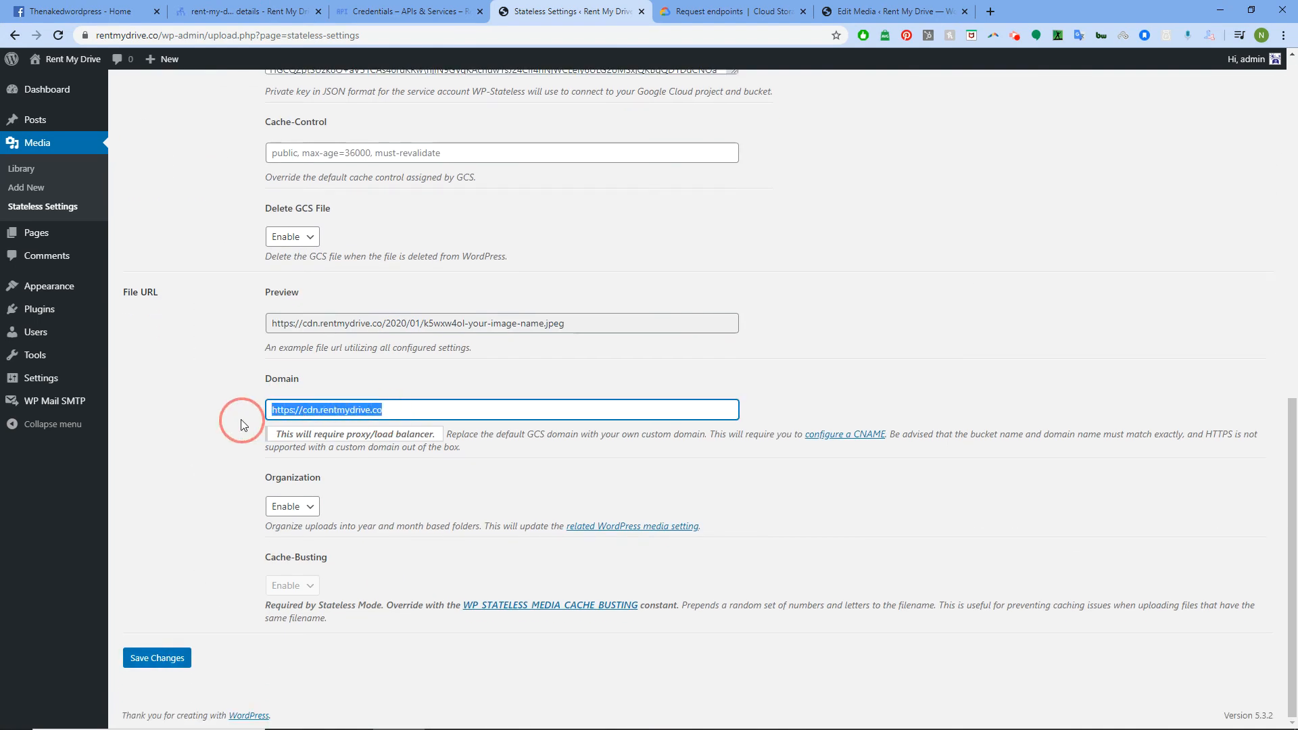
scroll(333, 414, "up", 9)
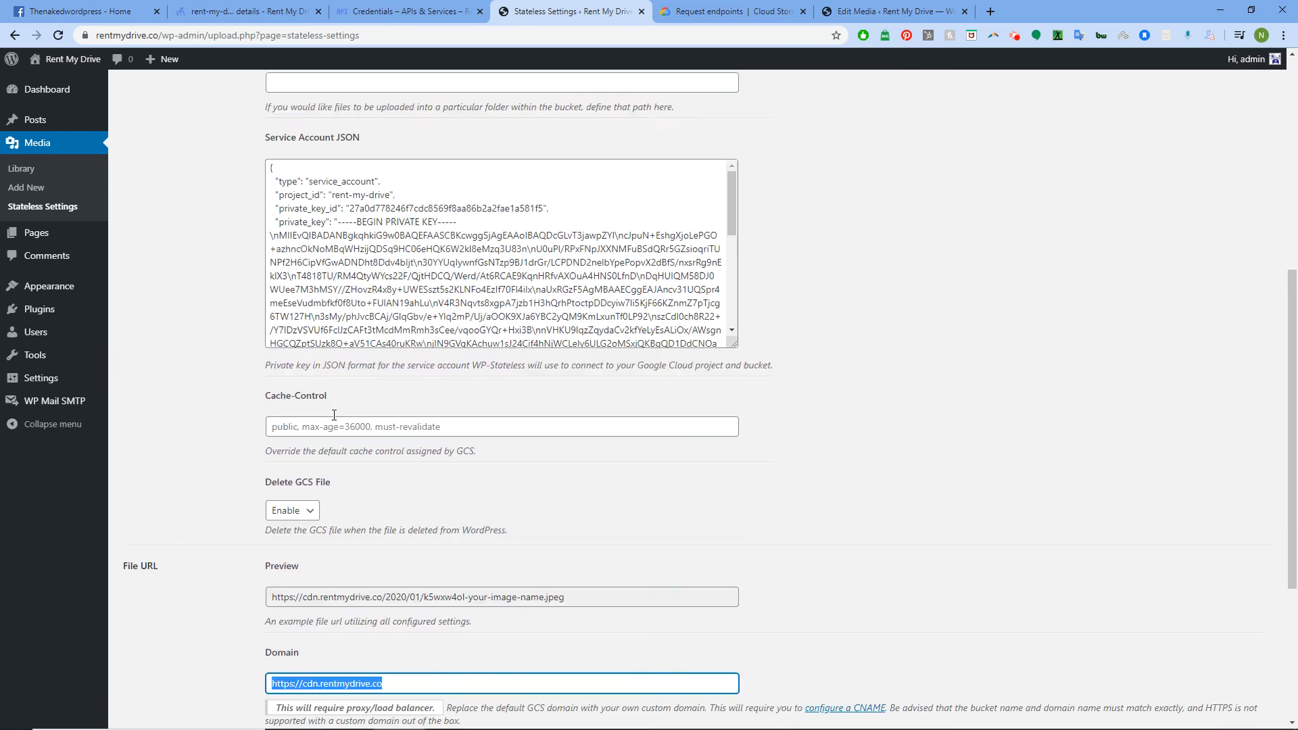
left_click_drag(364, 331, 245, 332)
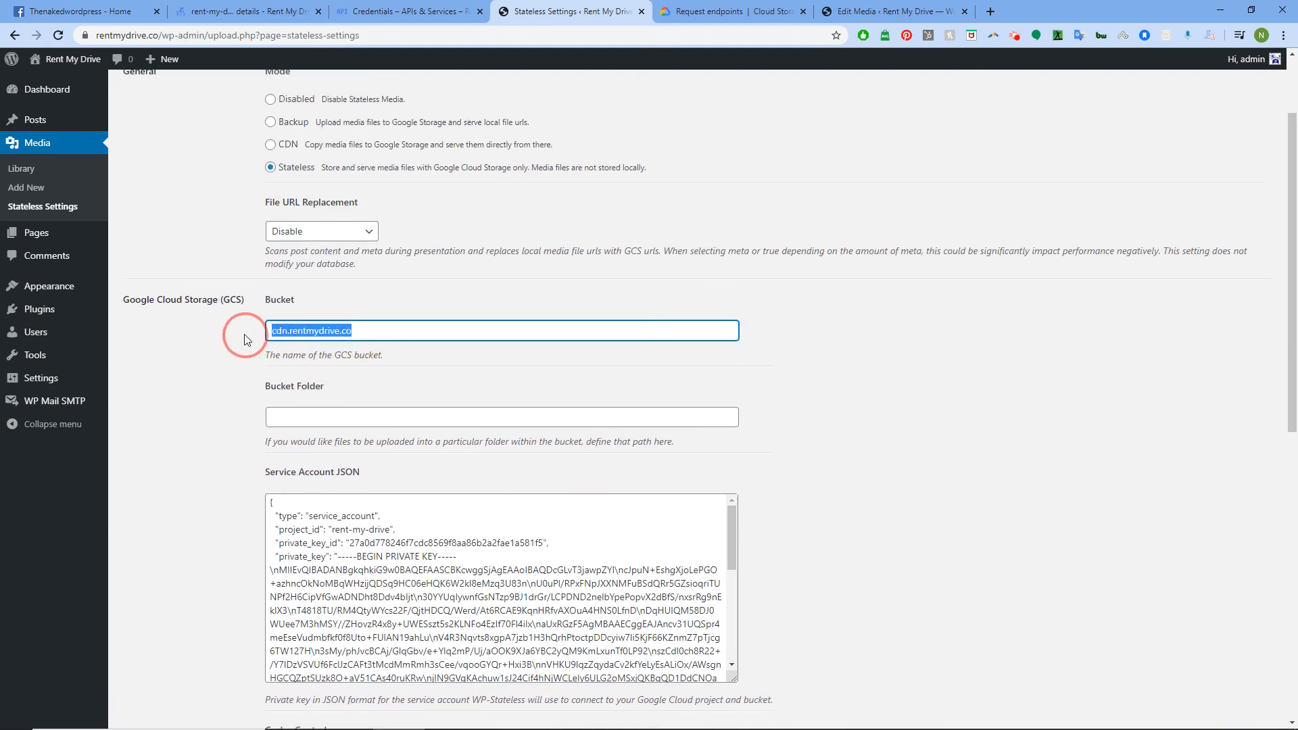
scroll(246, 342, "up", 2)
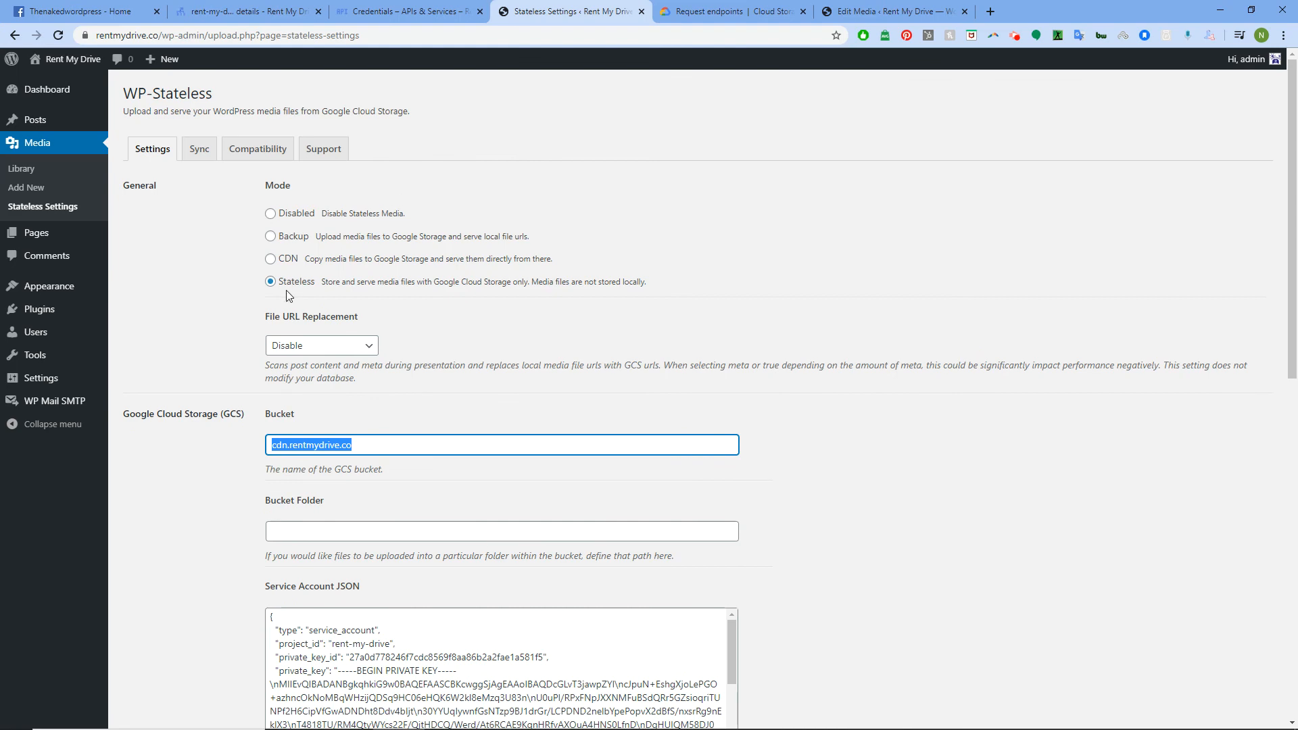
scroll(246, 281, "down", 10)
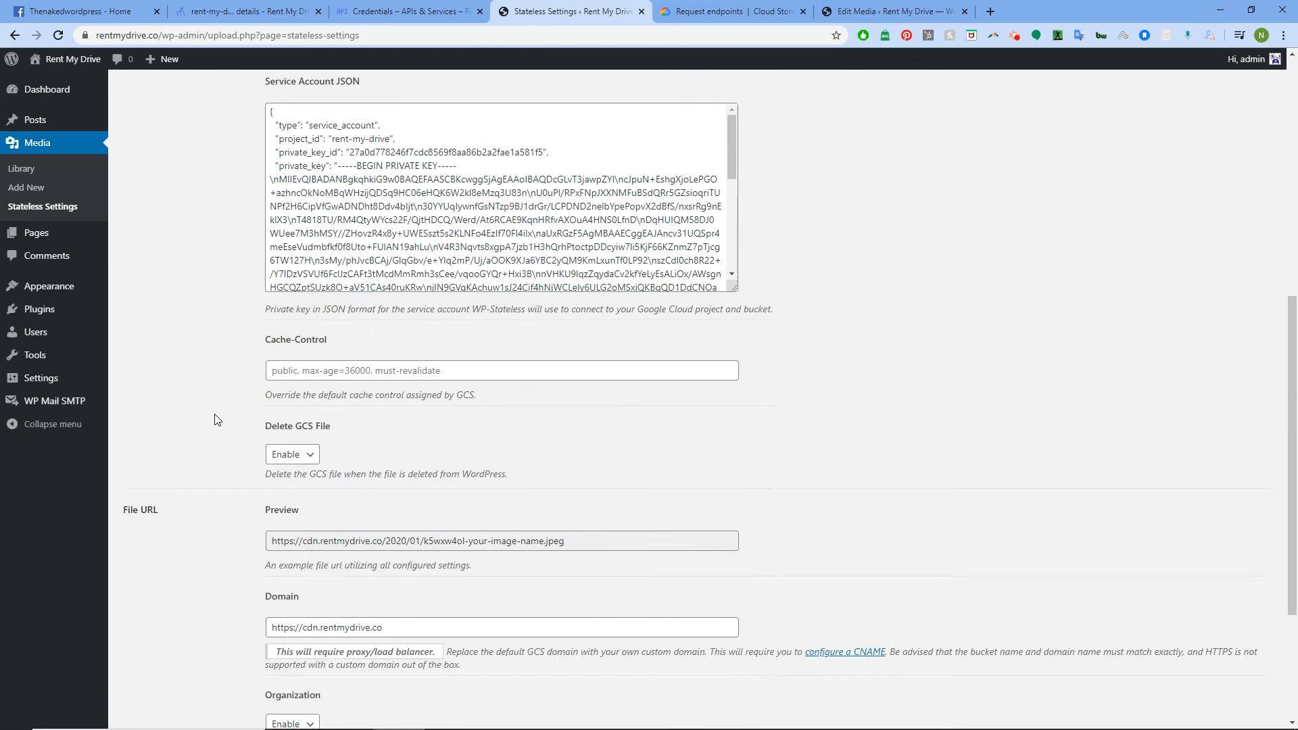
left_click(158, 659)
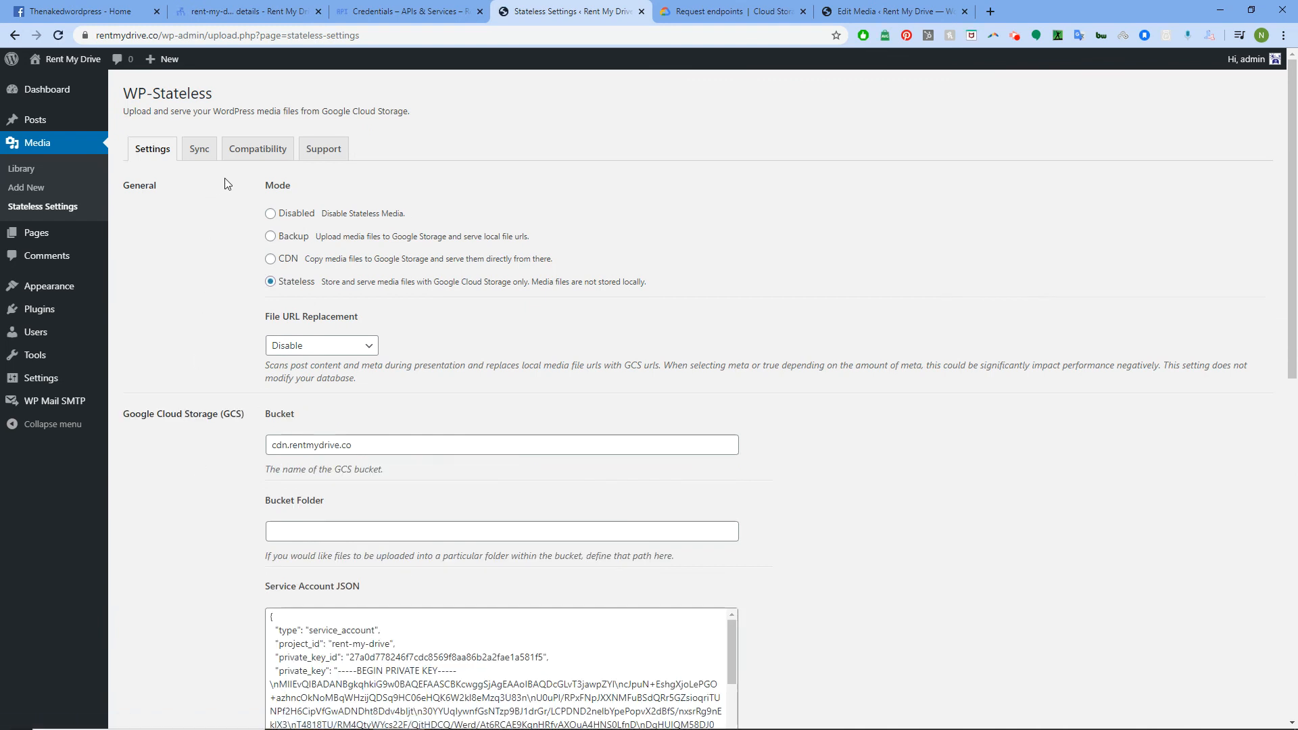
Upload the picture bank from the Pictures folder to the media library and check its Storage Bucket URL in the attachment details
left_click(41, 194)
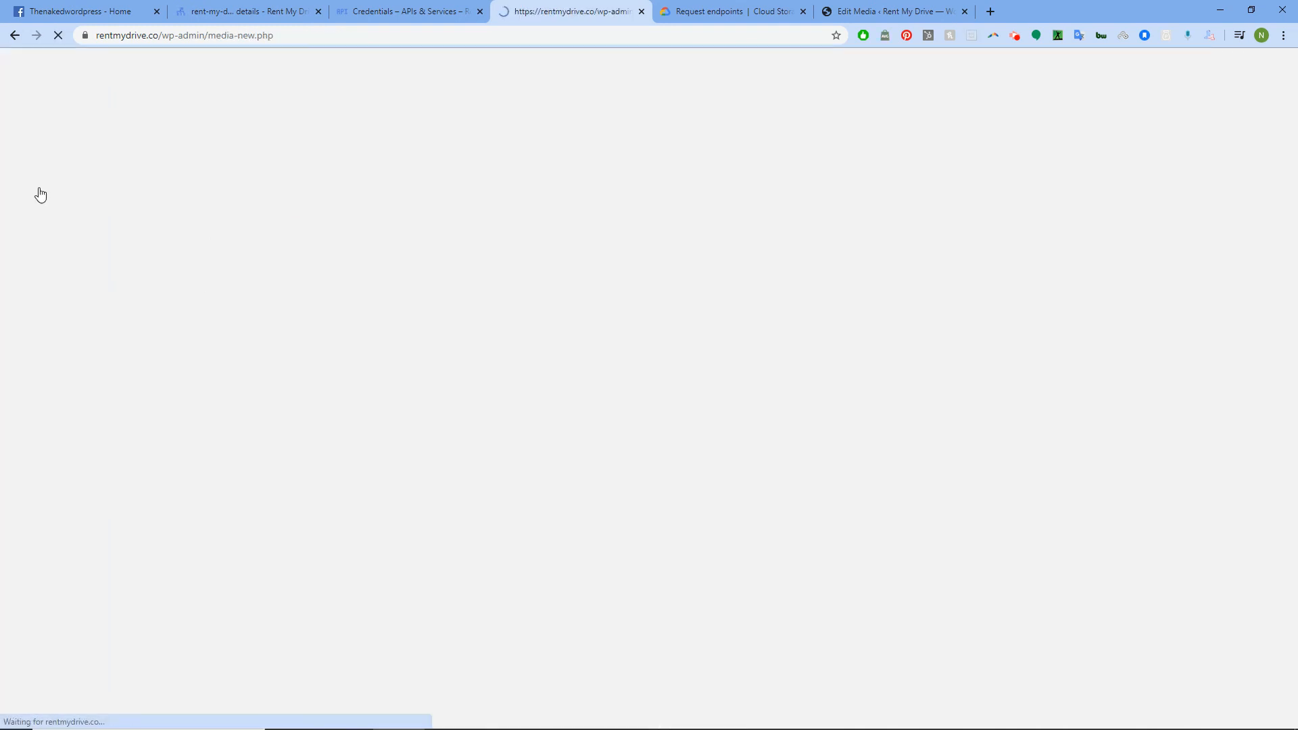
left_click(700, 217)
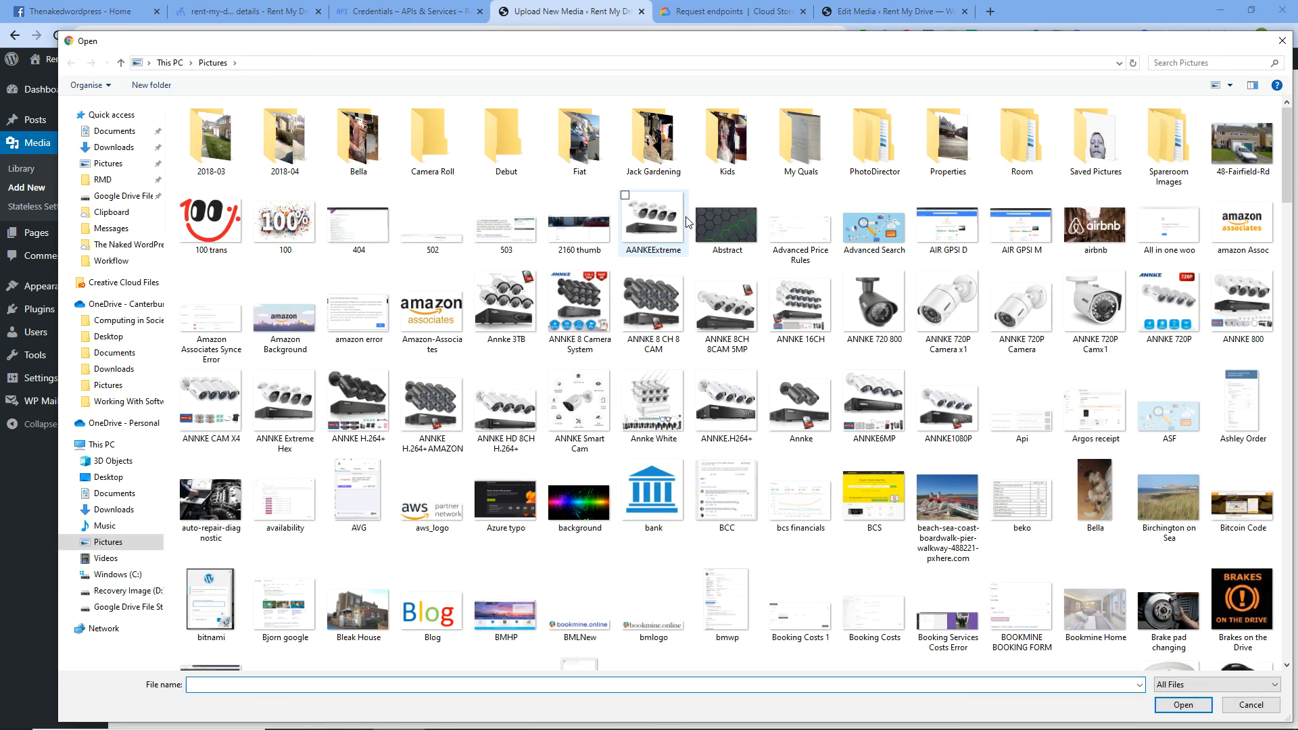
left_click(653, 499)
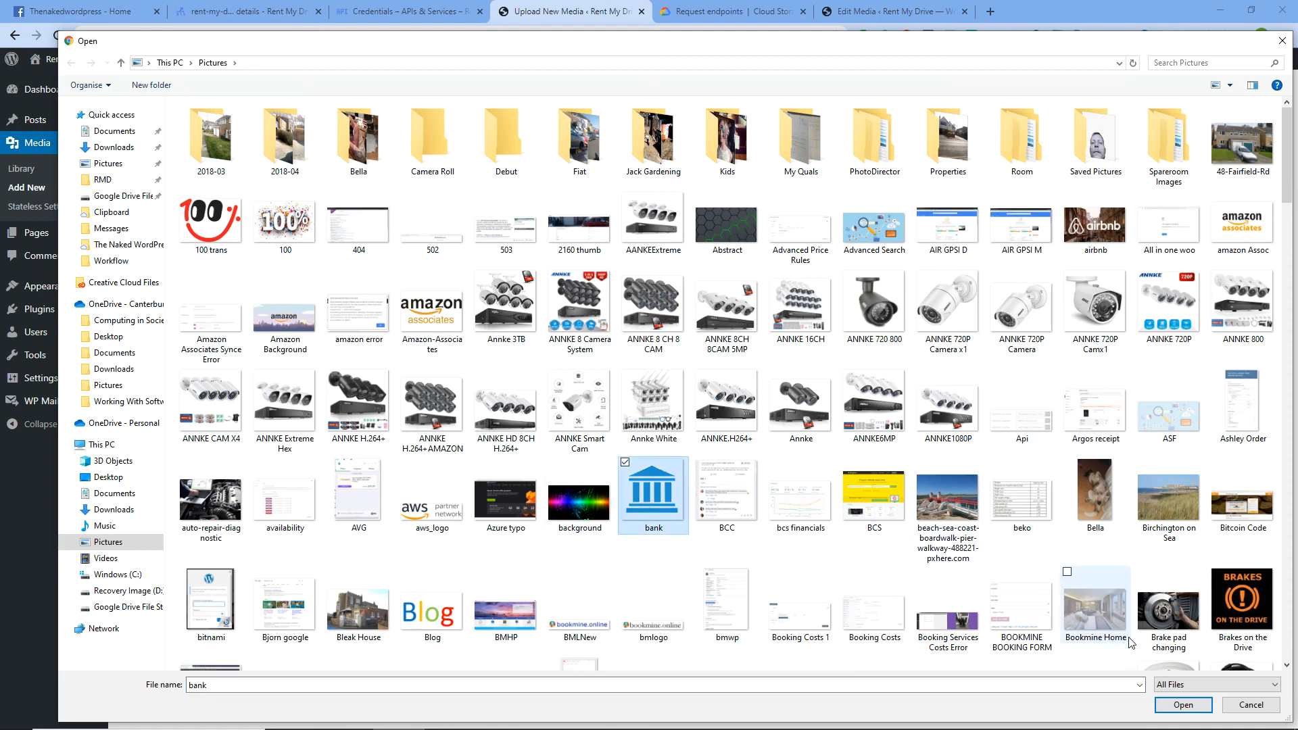
left_click(1182, 705)
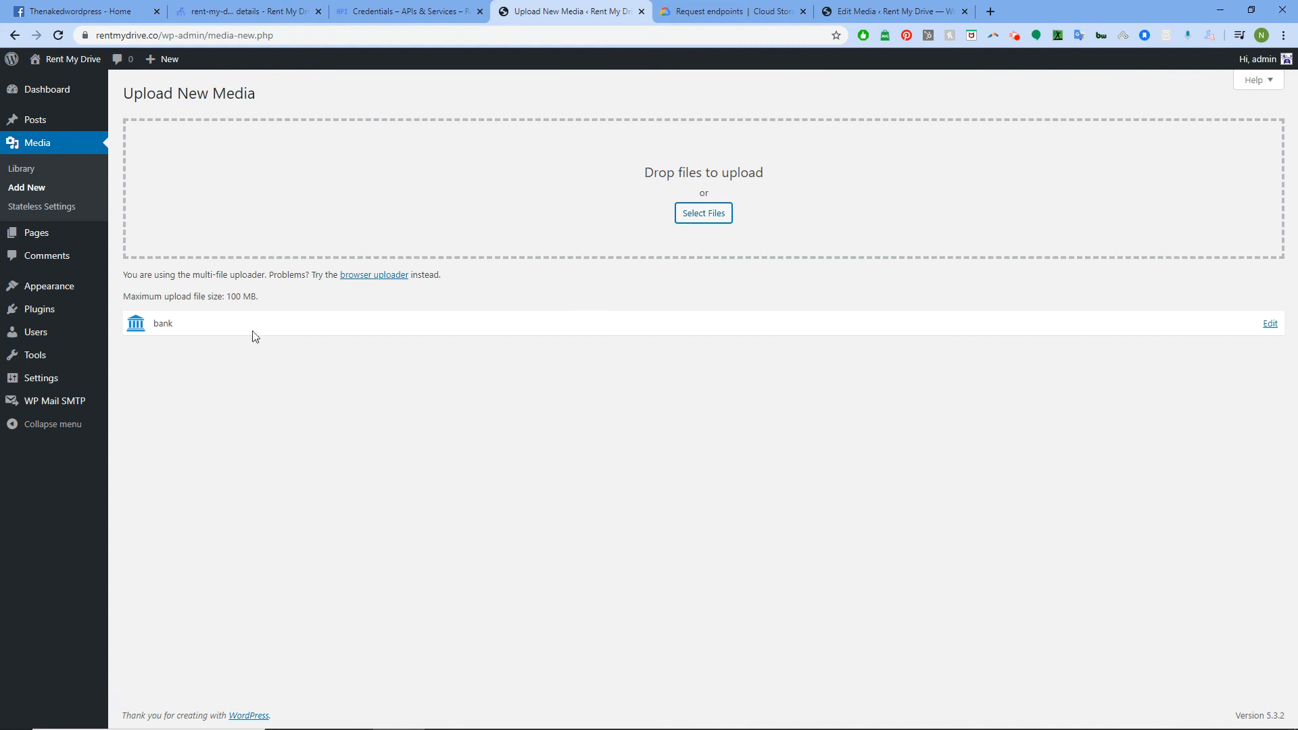
left_click(1270, 324)
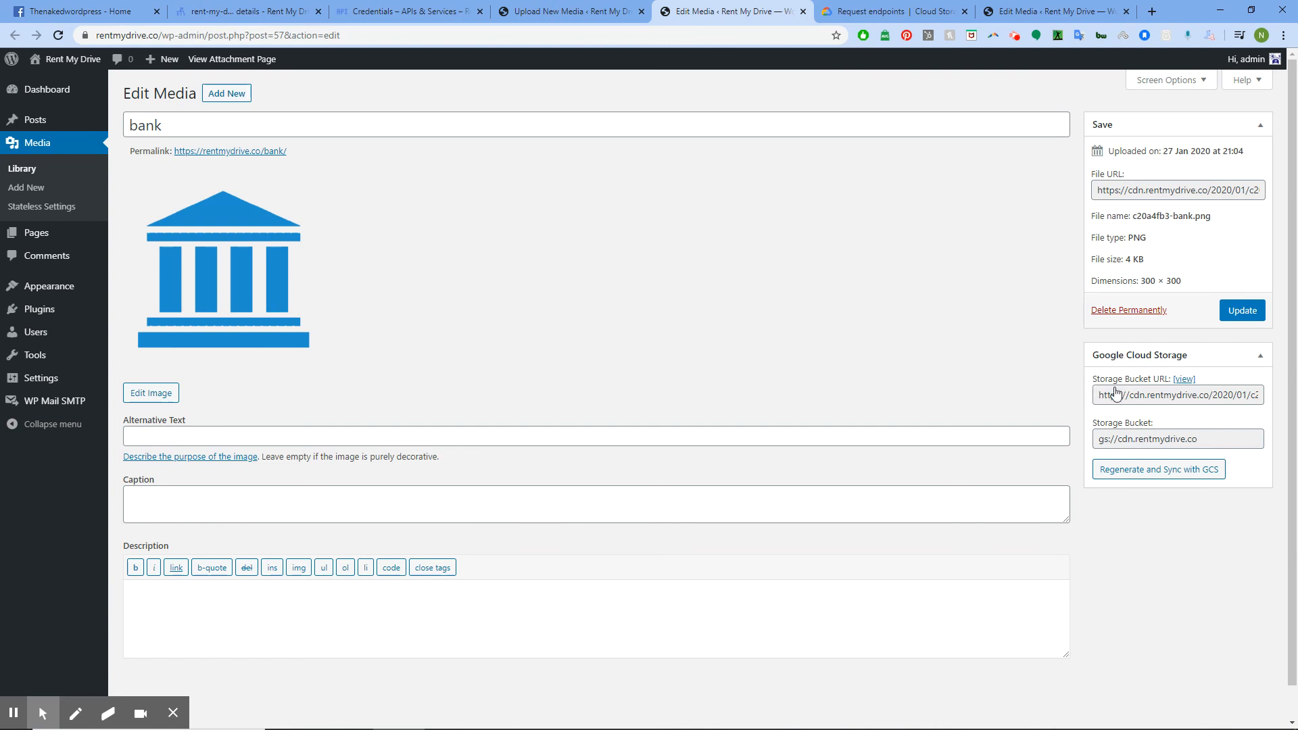
left_click_drag(1100, 395, 1269, 414)
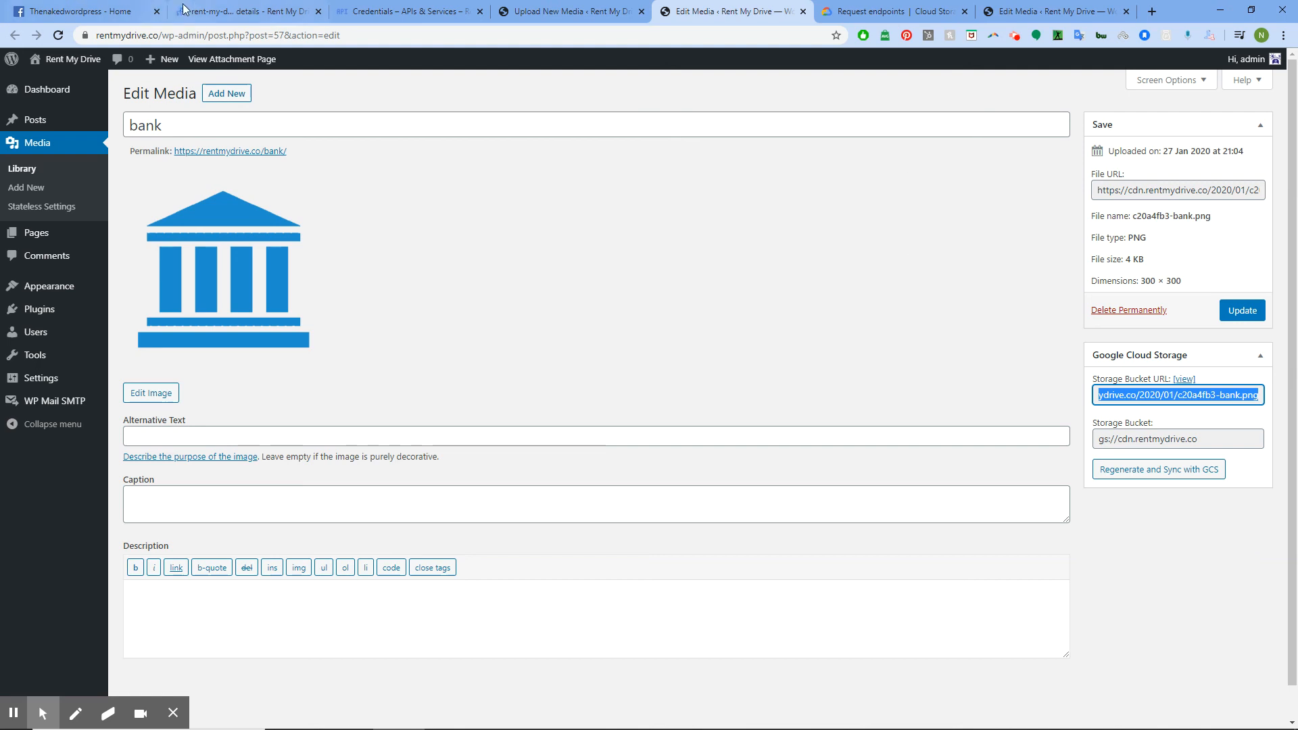
Switch to Google Cloud, open the cdn-rmd load balancer's details and inspect its SSL certificate rmd-certificate-12
left_click(247, 6)
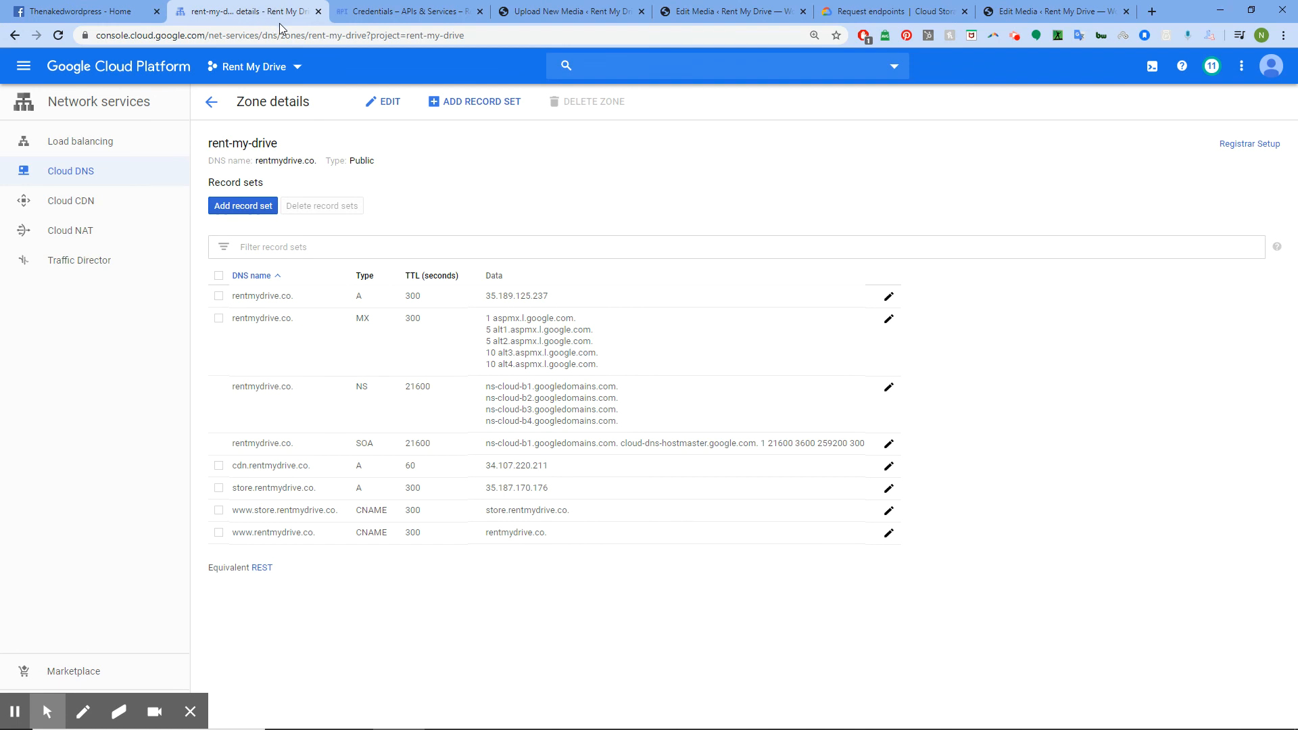
left_click(390, 8)
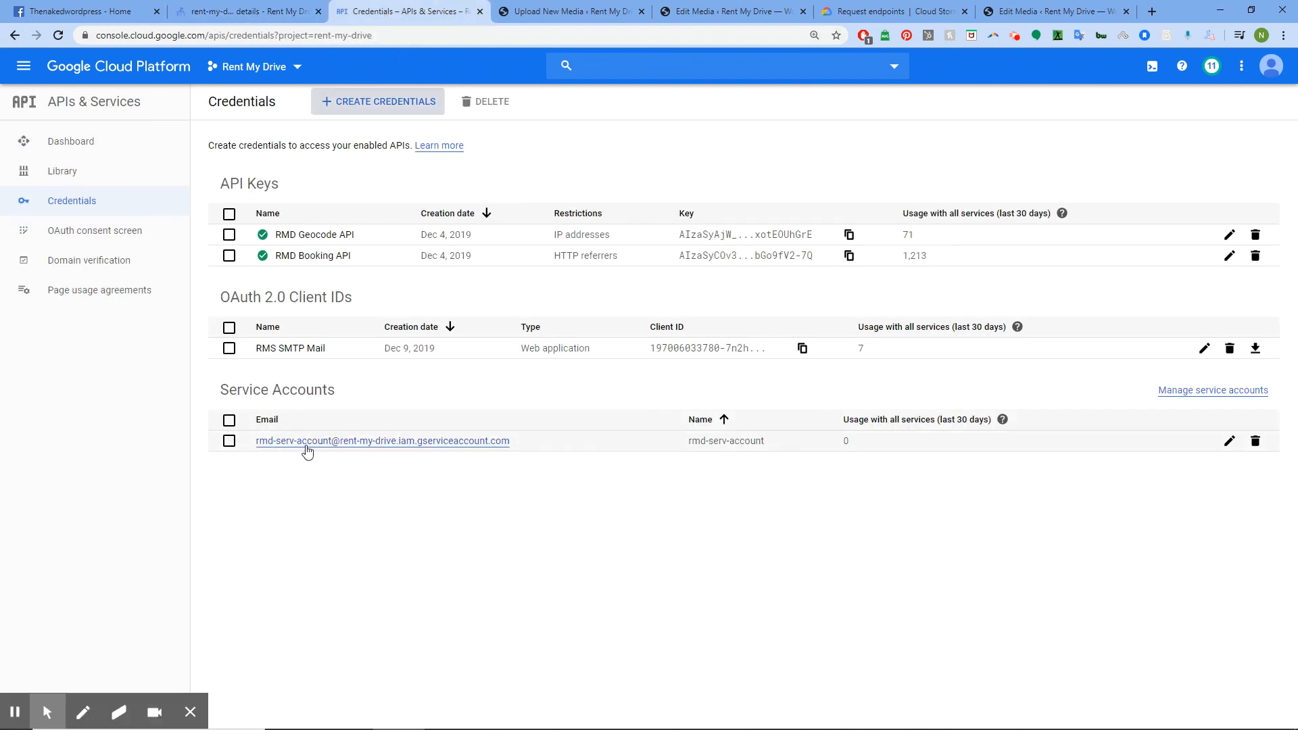
left_click(19, 66)
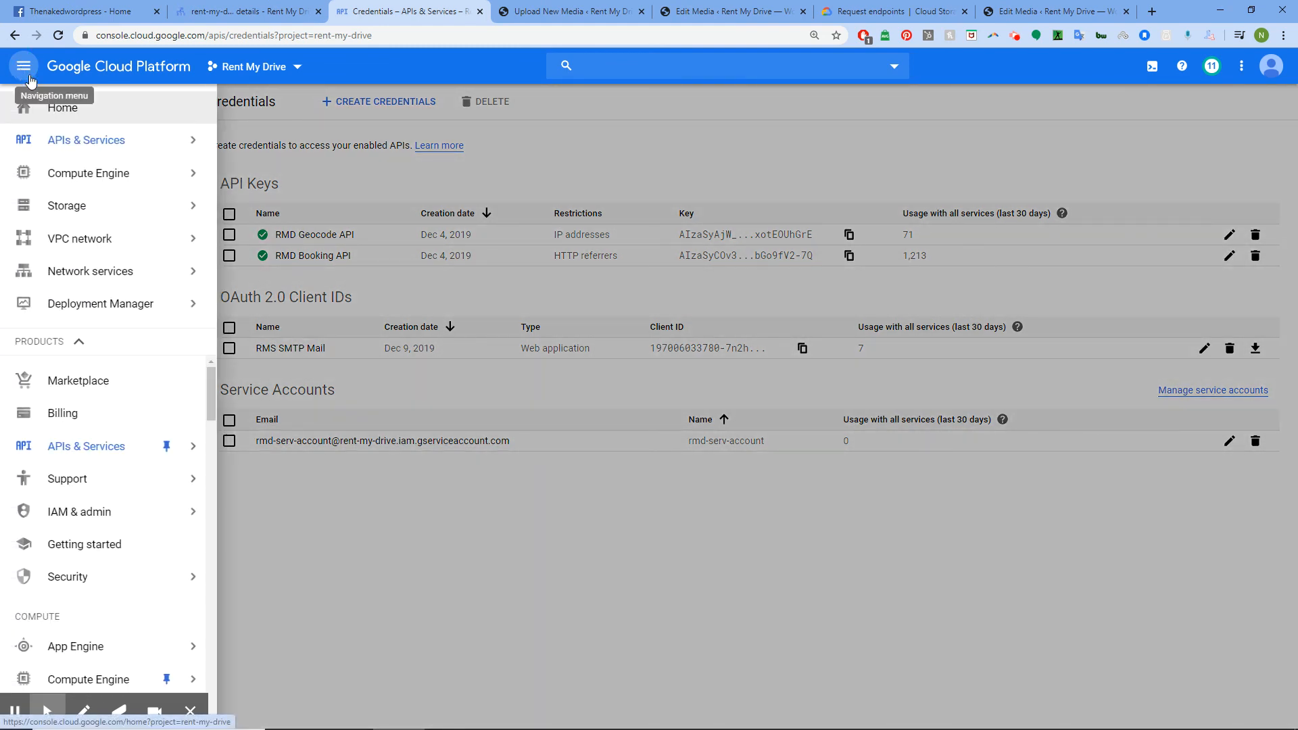
mouse_move(103, 283)
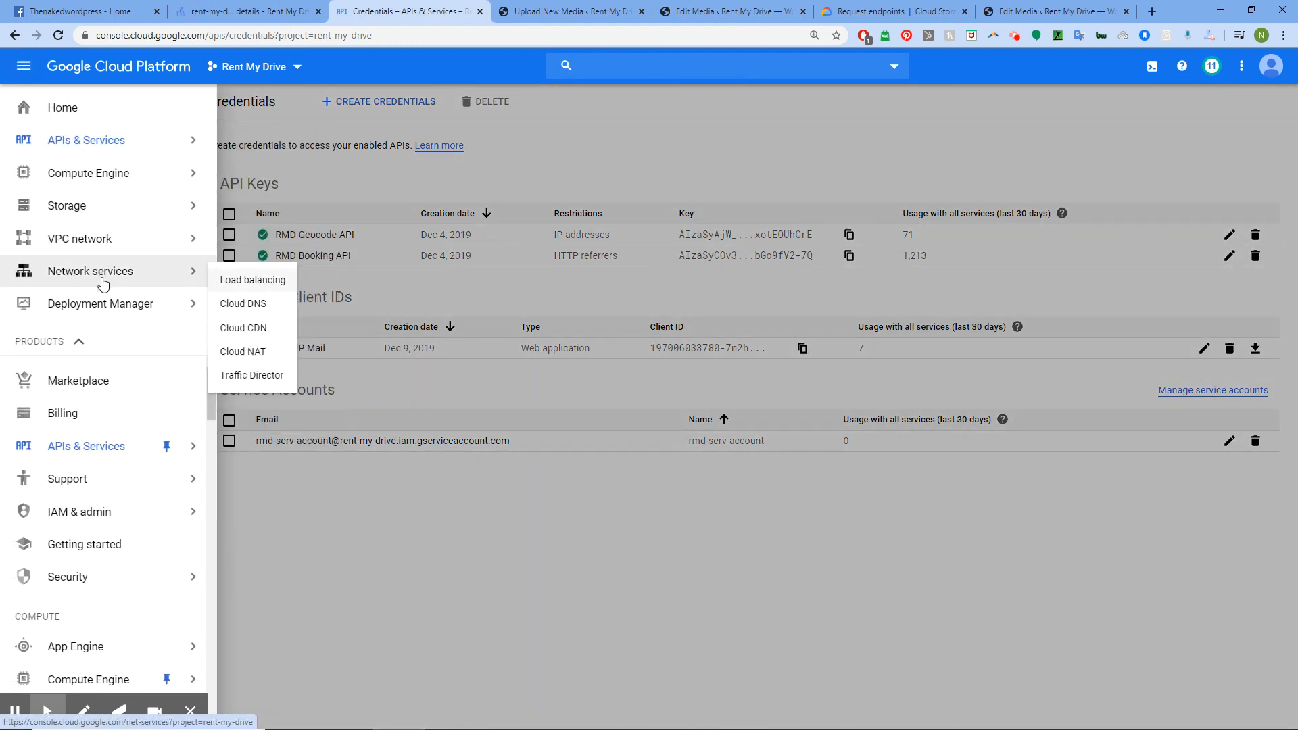
left_click(250, 280)
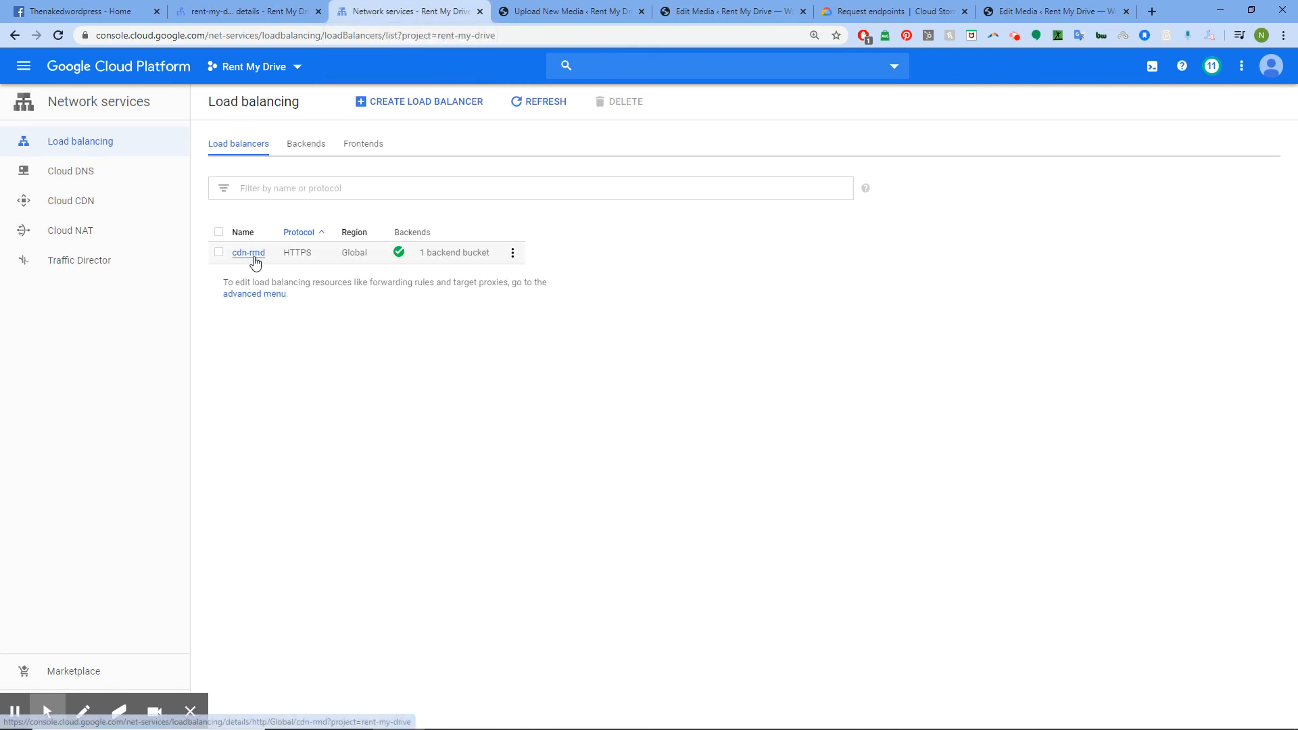
left_click(249, 252)
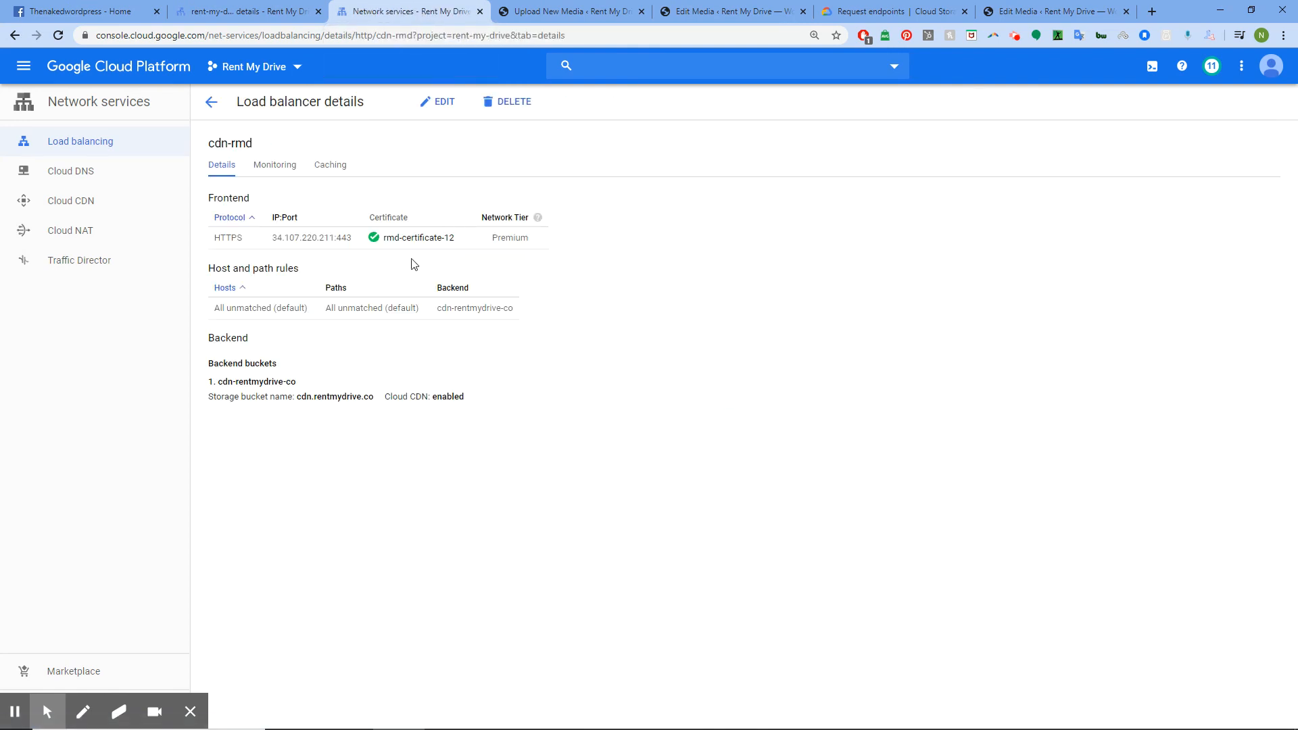
left_click(422, 237)
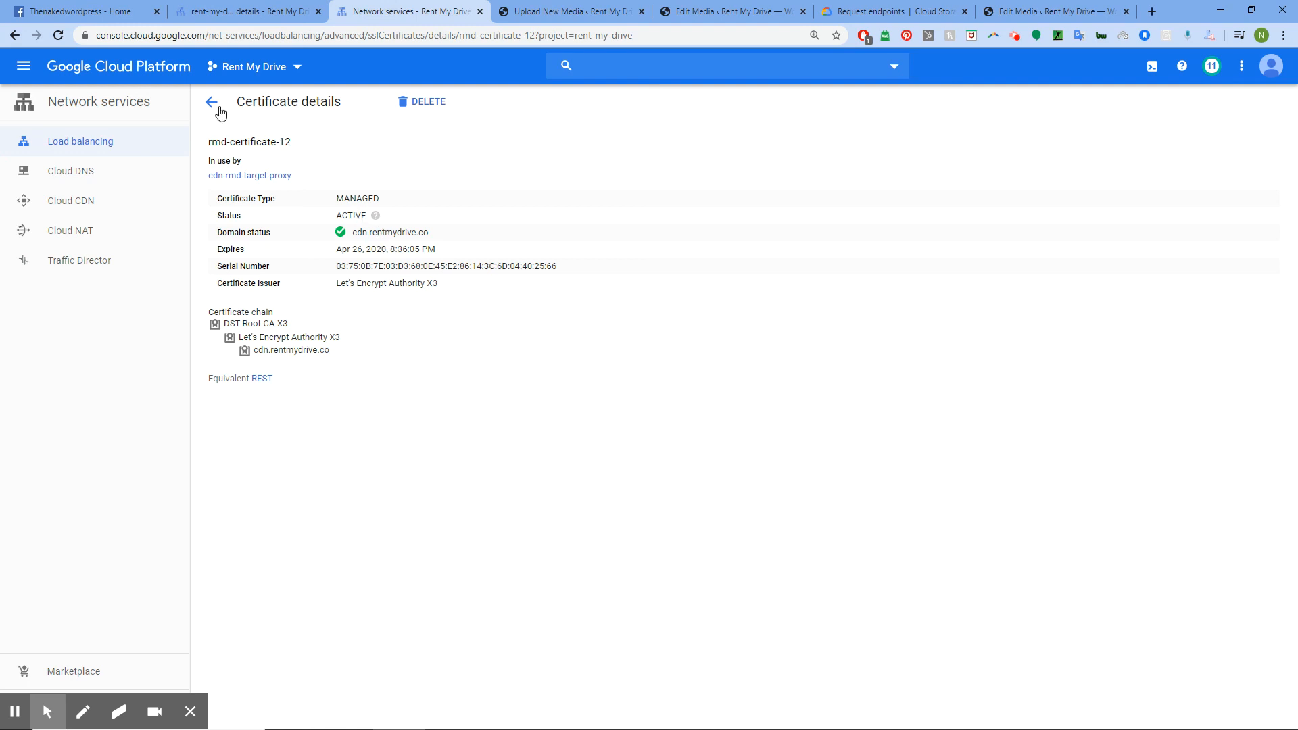
left_click(212, 105)
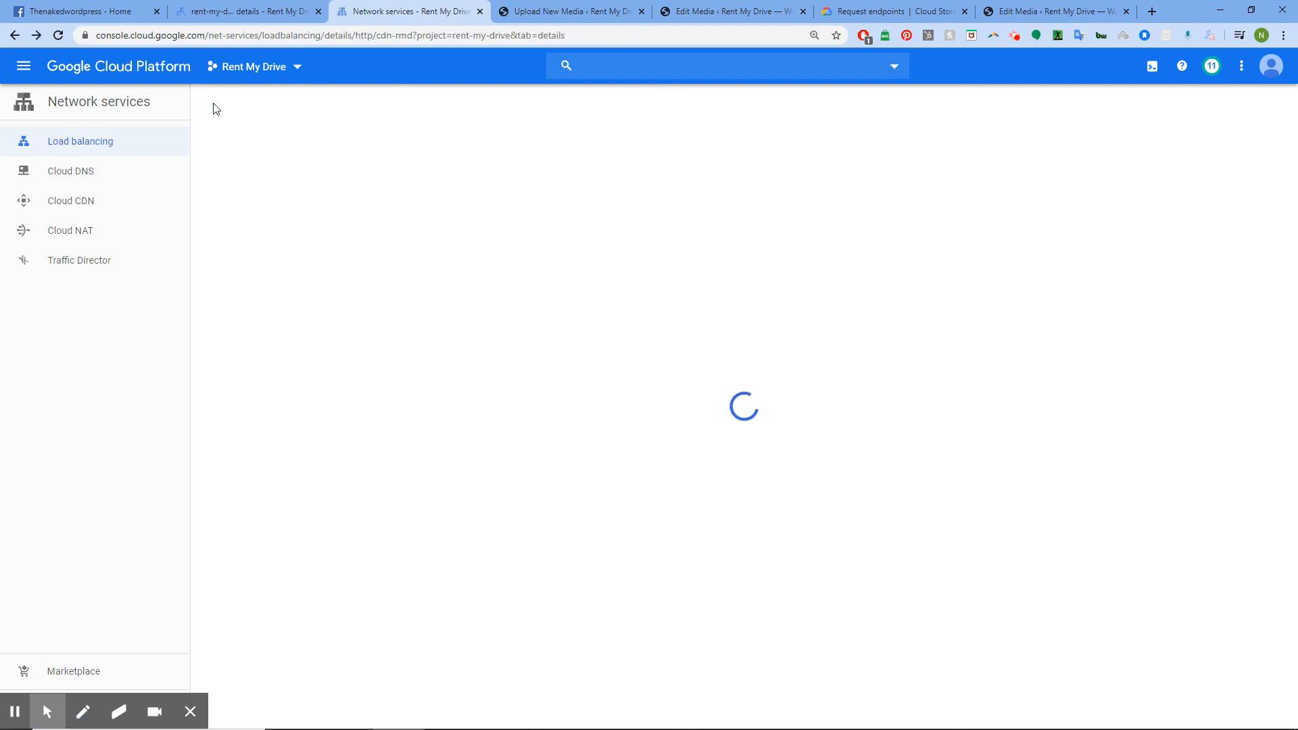
Compare the load balancer's frontend IP address with the A record for cdn.rentmydrive.co in the rent-my-drive DNS zone
left_click_drag(332, 237, 273, 238)
left_click(244, 11)
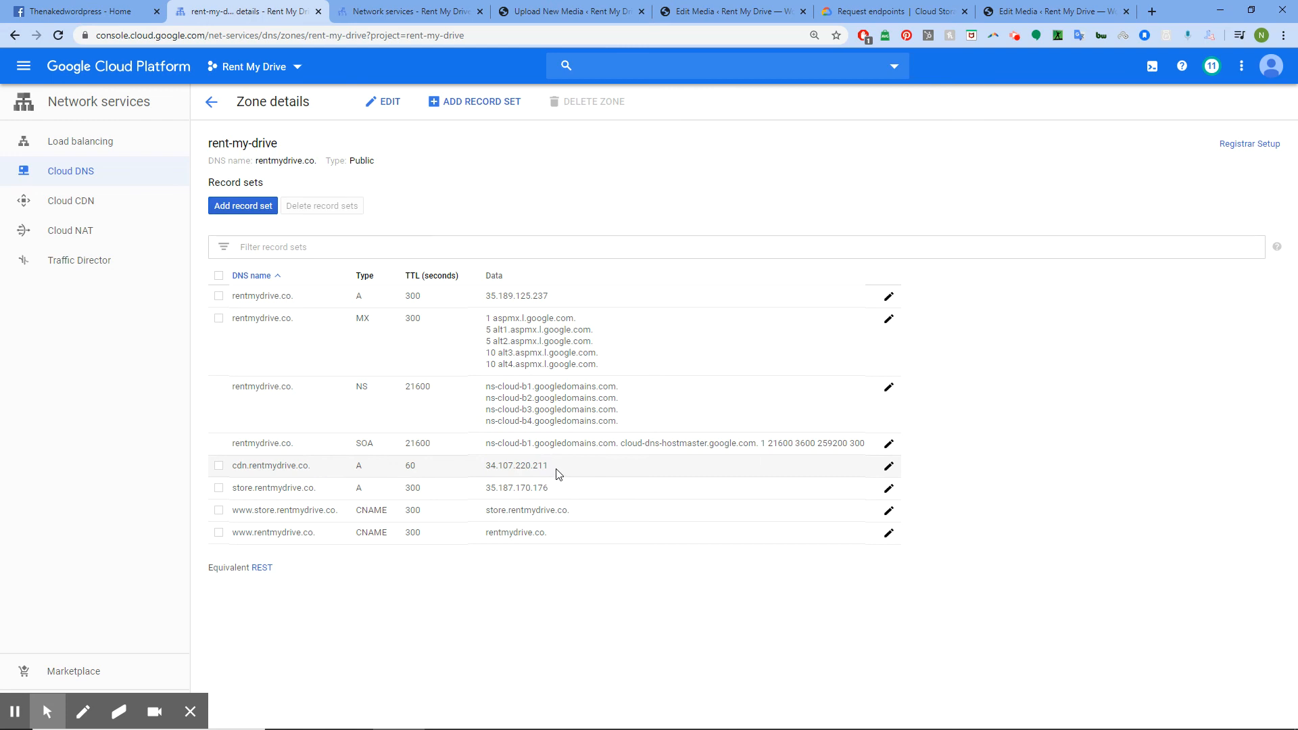
left_click_drag(558, 473, 486, 471)
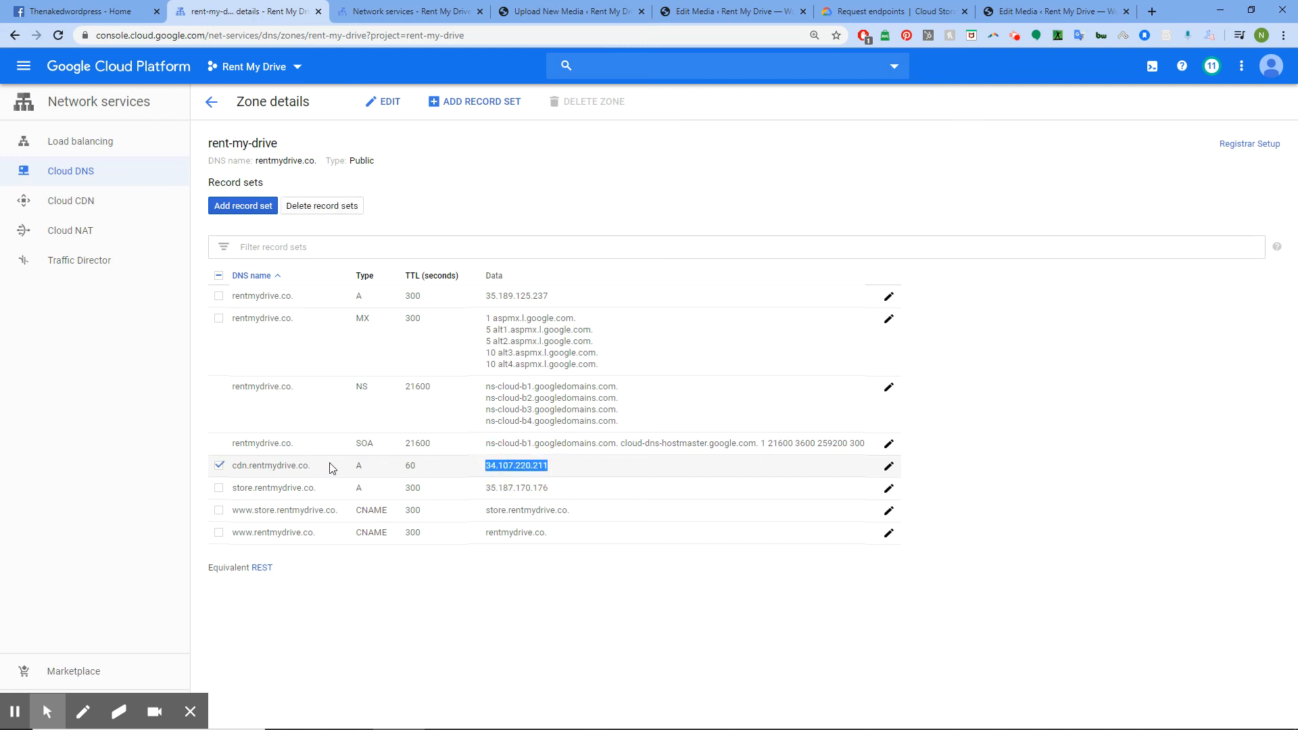
left_click(190, 711)
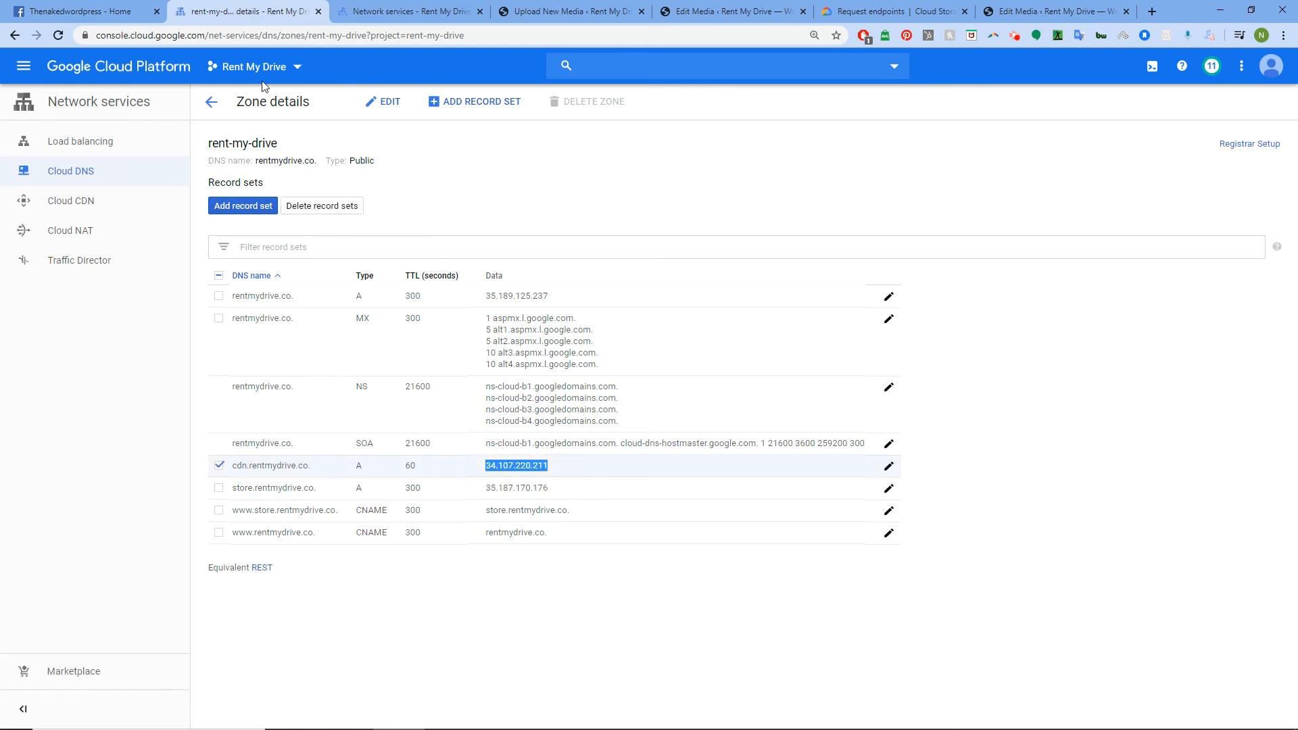
Switch to WordPress and compare the bucket name with the File URL domain in the WP-Stateless settings
left_click(703, 12)
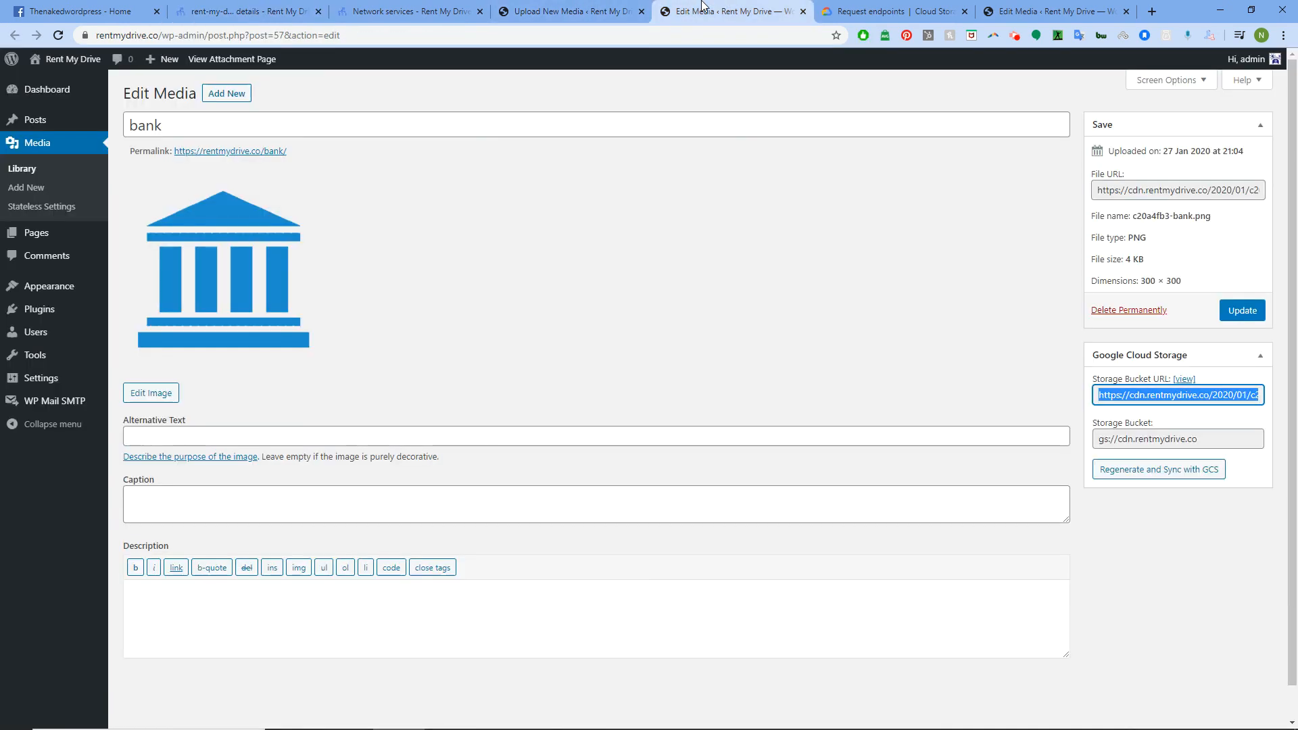
left_click(57, 210)
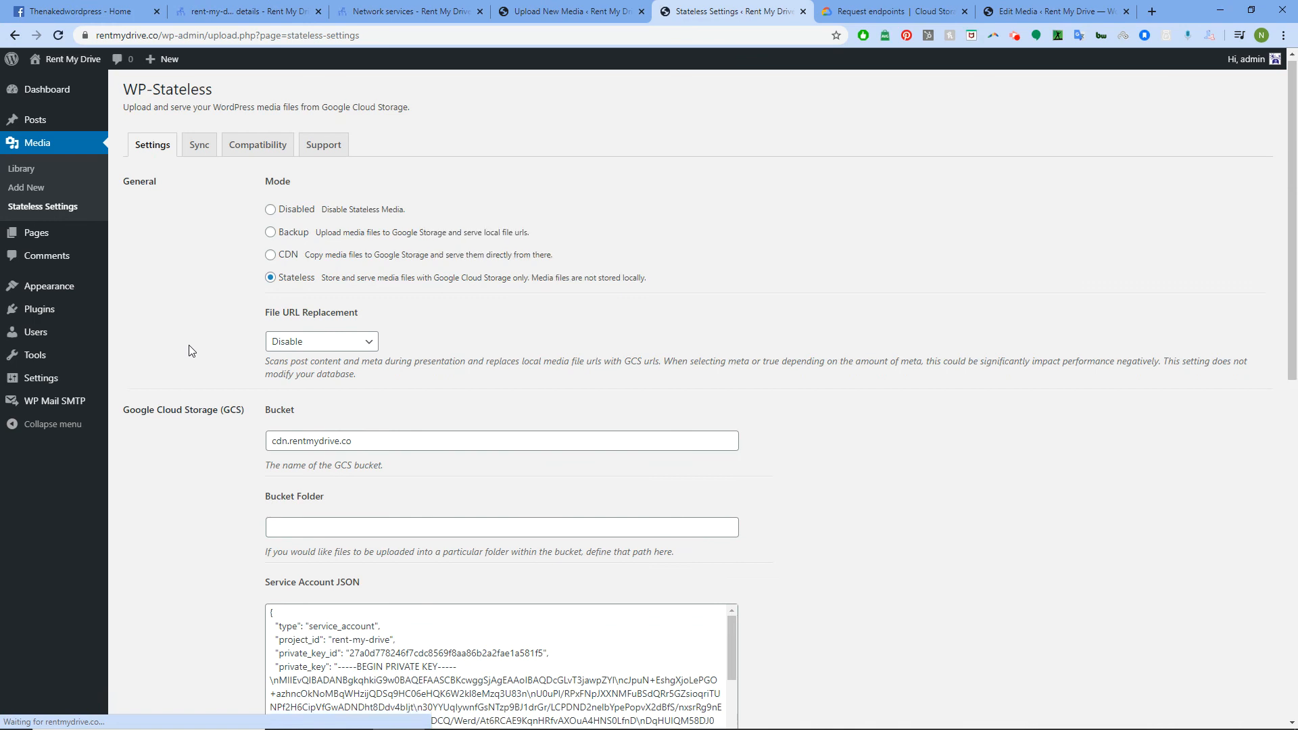
scroll(206, 394, "down", 1)
scroll(206, 394, "down", 4)
scroll(156, 305, "up", 5)
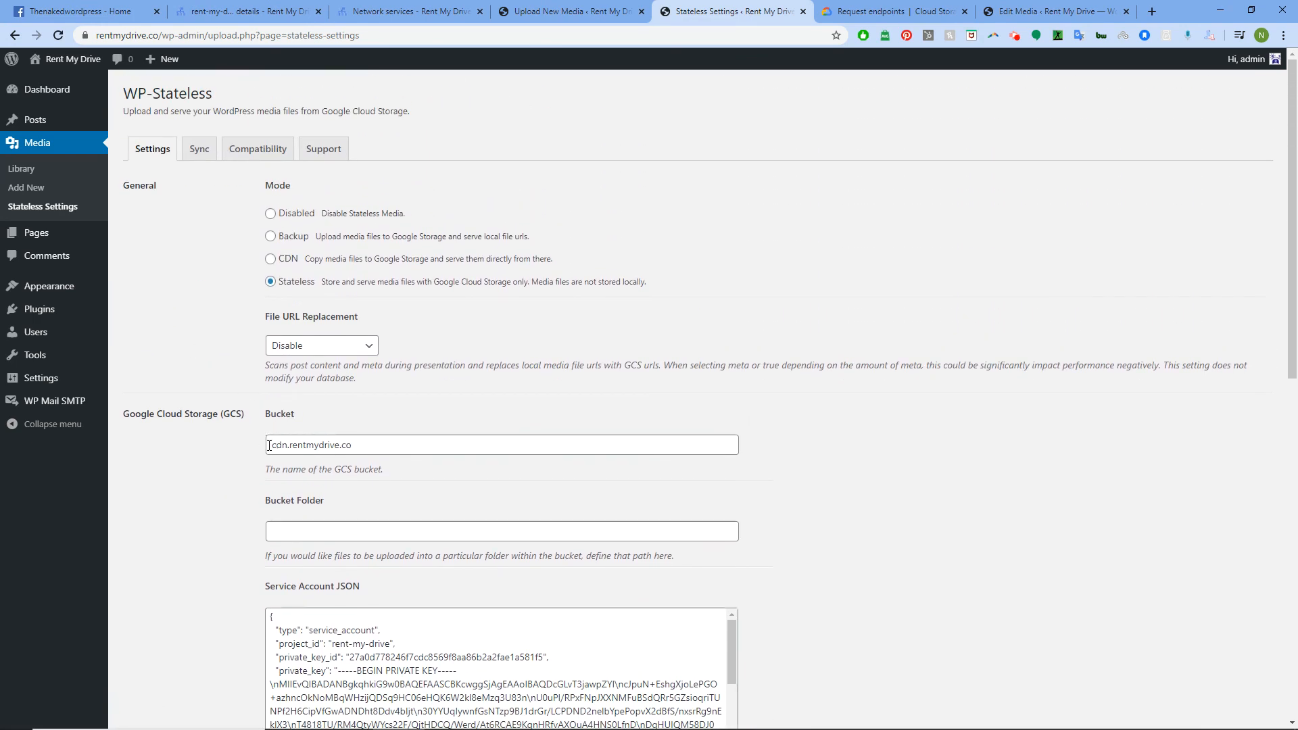
left_click_drag(394, 444, 226, 446)
scroll(233, 435, "down", 10)
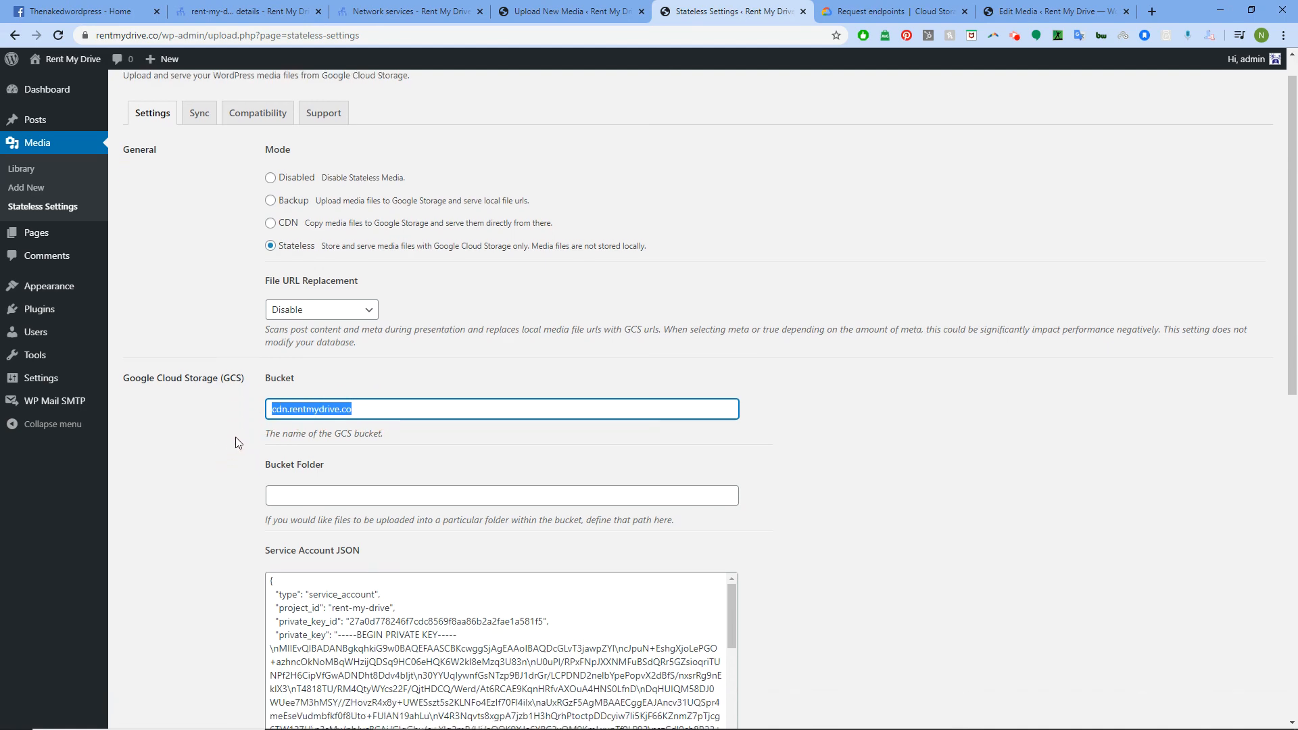
left_click_drag(533, 406, 174, 418)
scroll(179, 409, "up", 10)
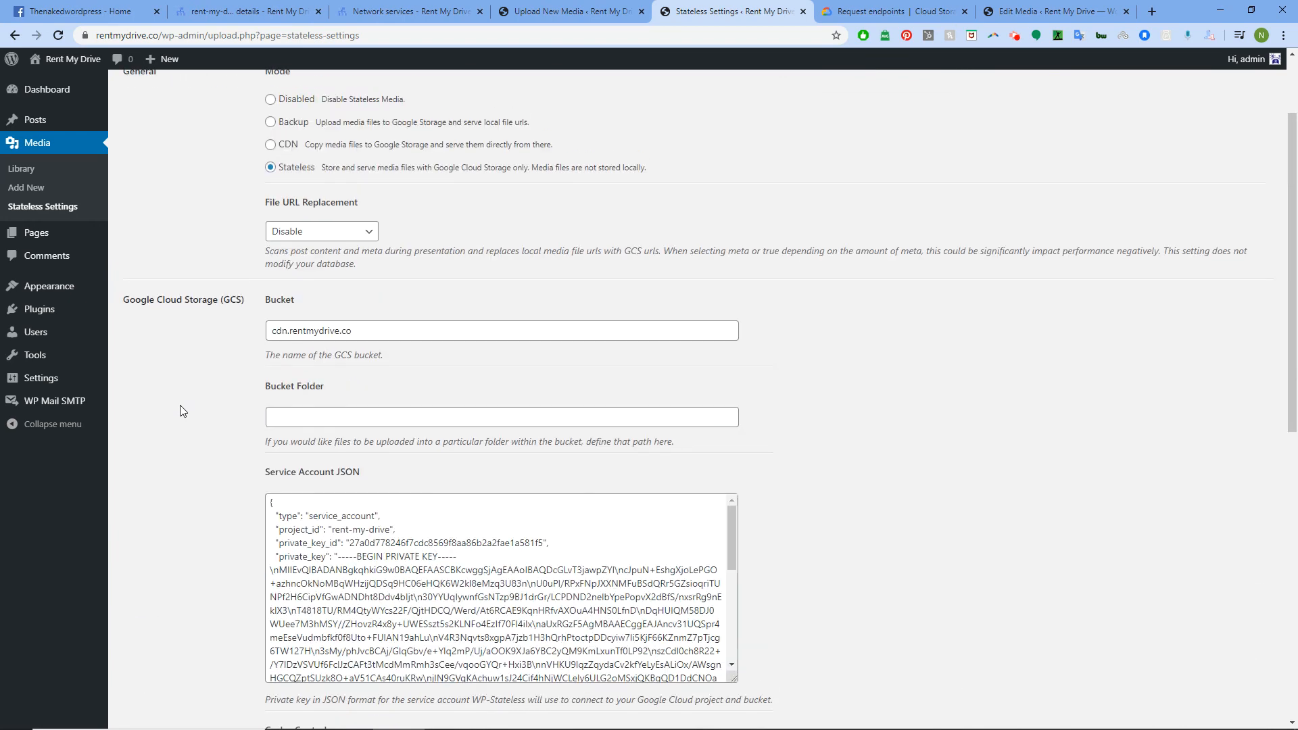
scroll(182, 395, "down", 10)
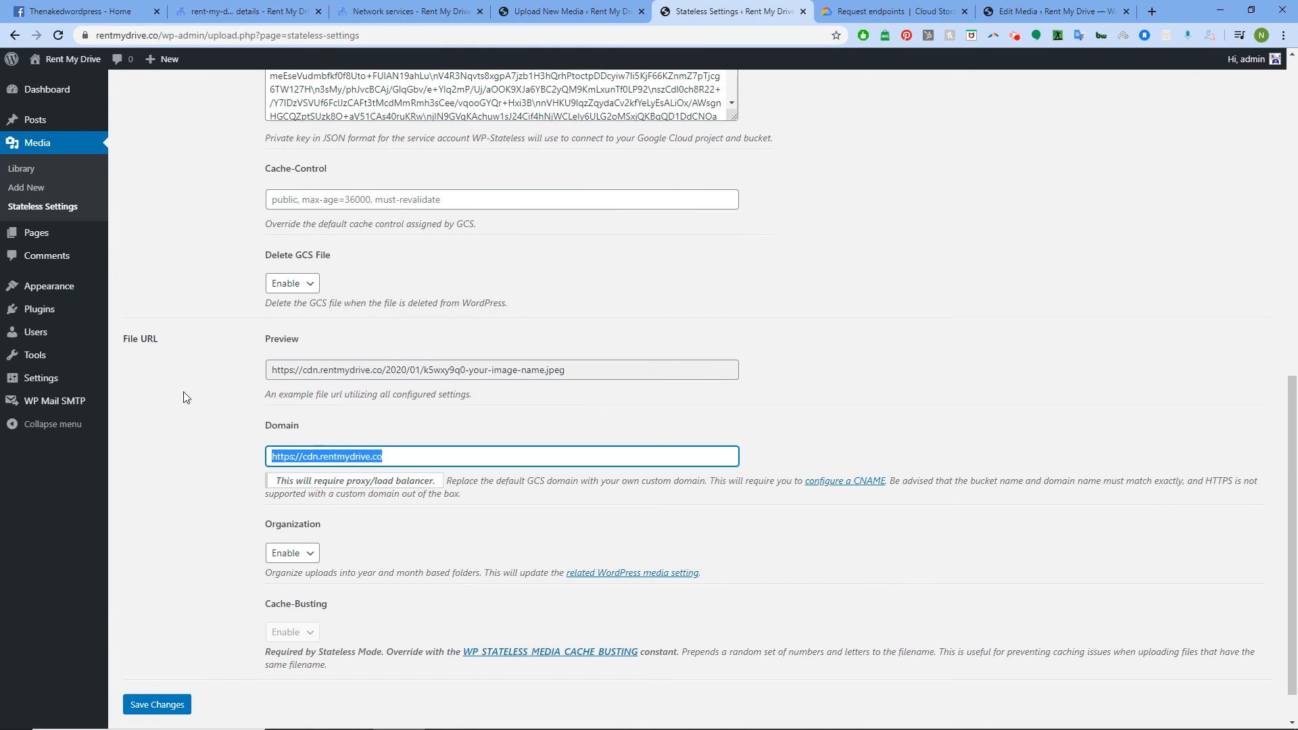